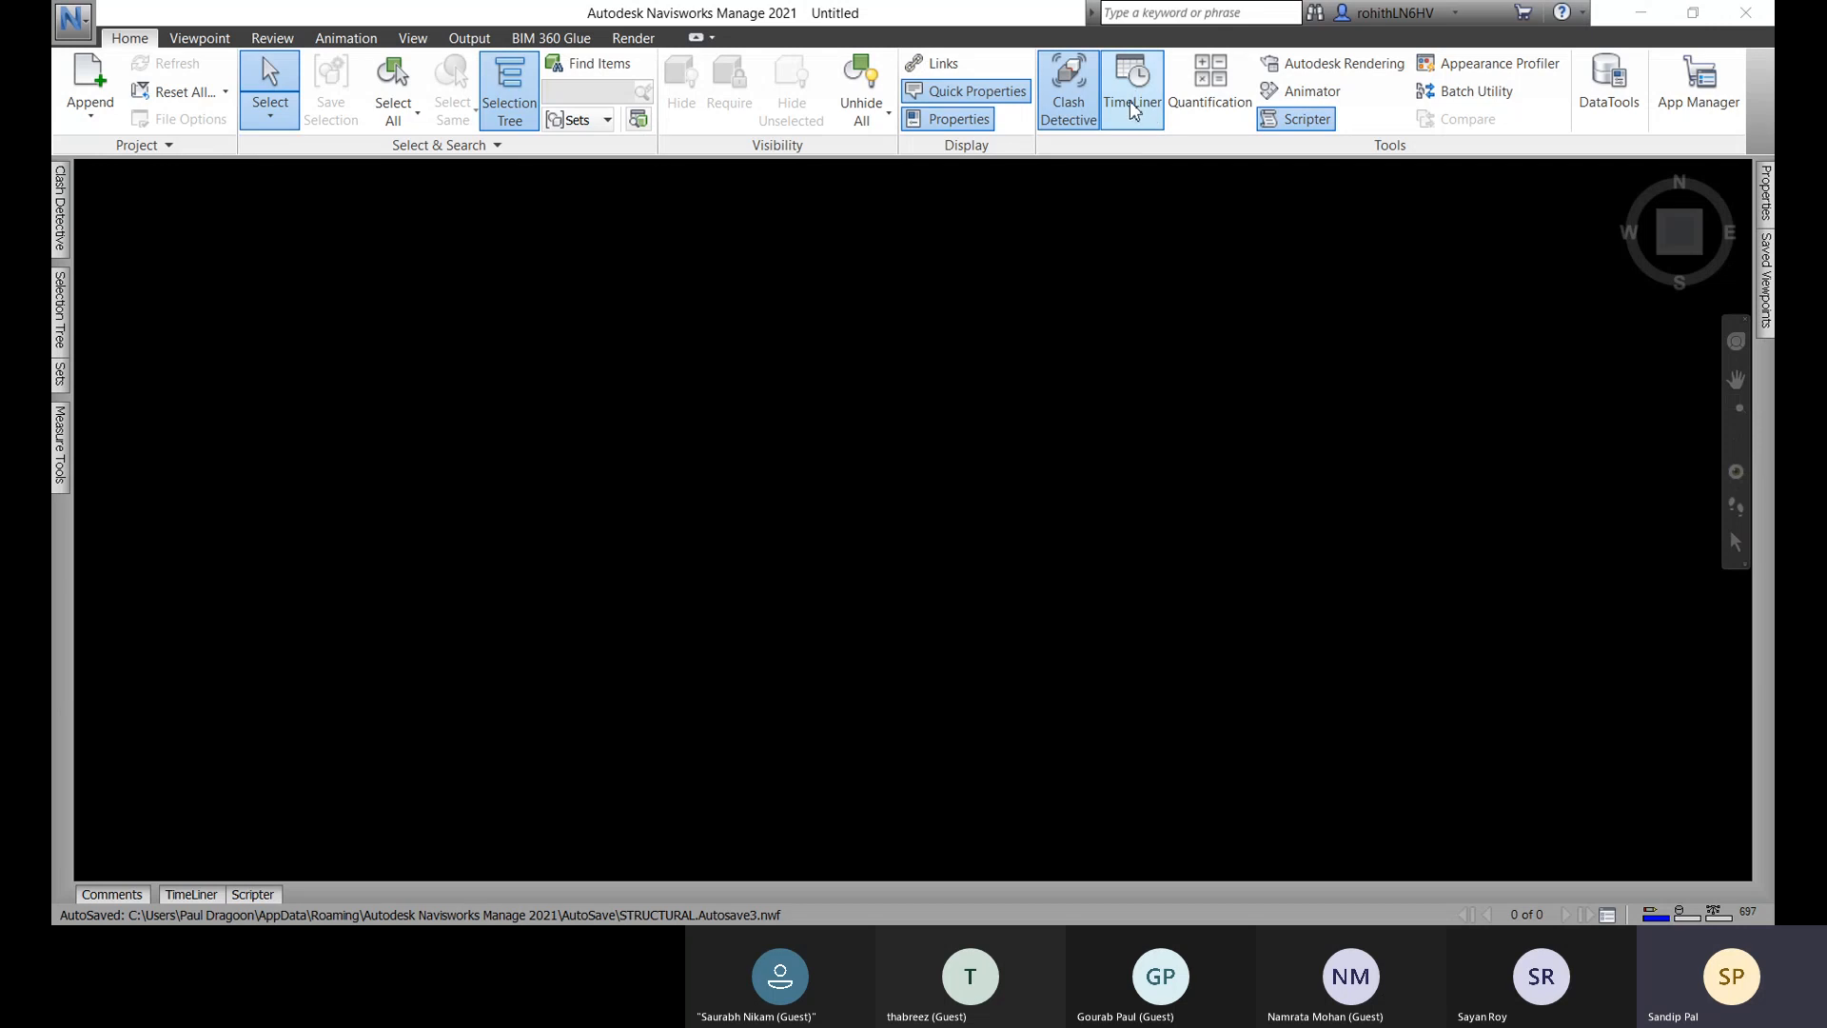
# Open the TimeLiner and look at its empty Data Sources list.
pyautogui.click(1132, 106)
pyautogui.click(190, 894)
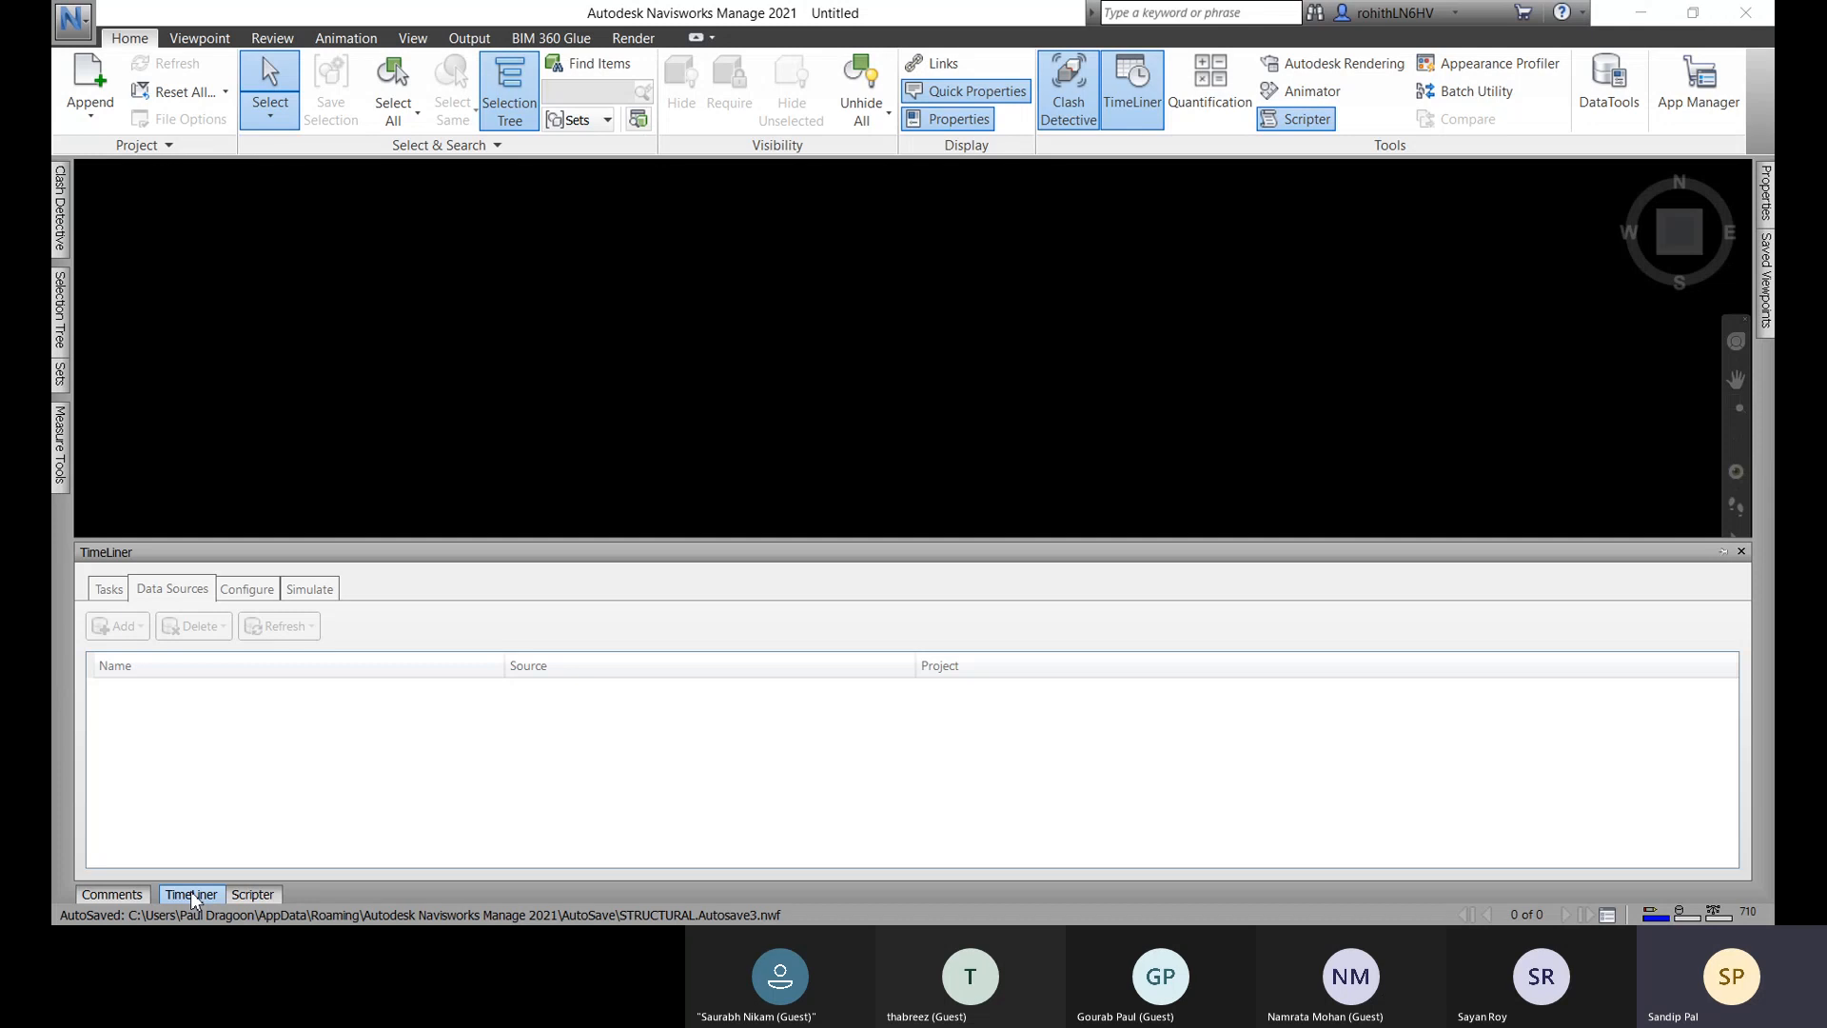
pyautogui.click(192, 891)
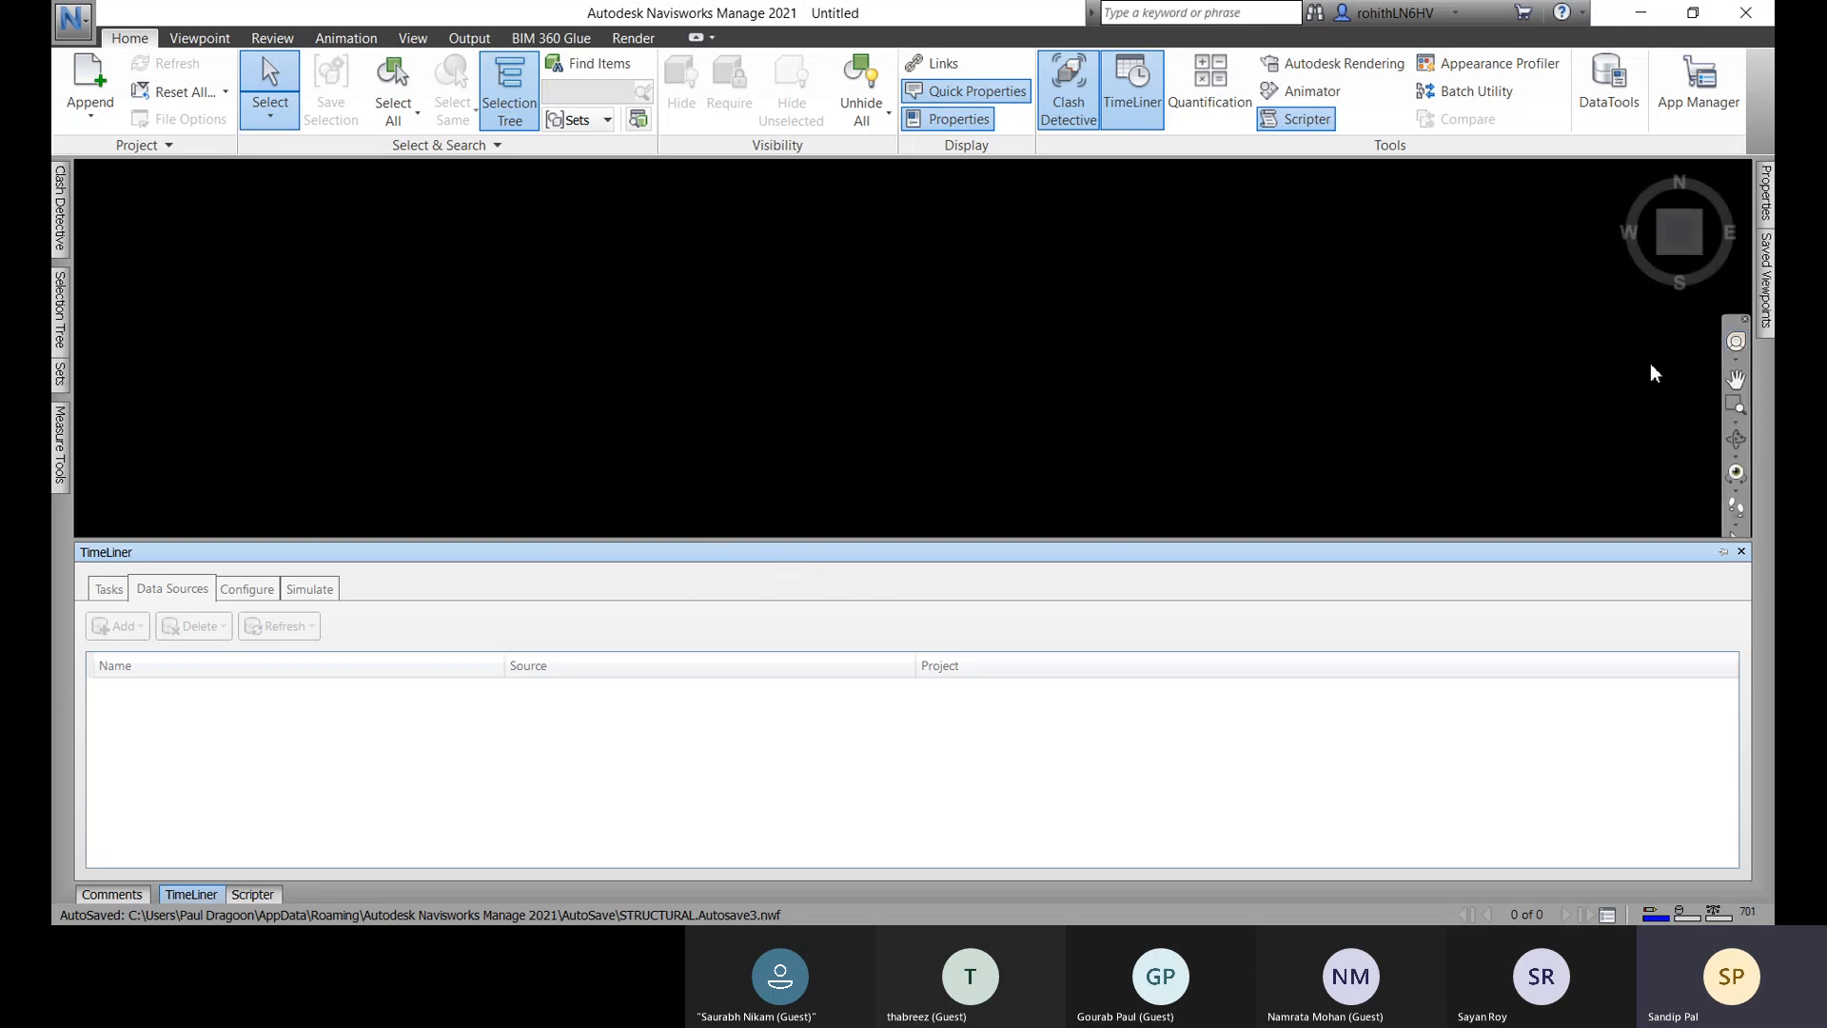
pyautogui.moveTo(1727, 174)
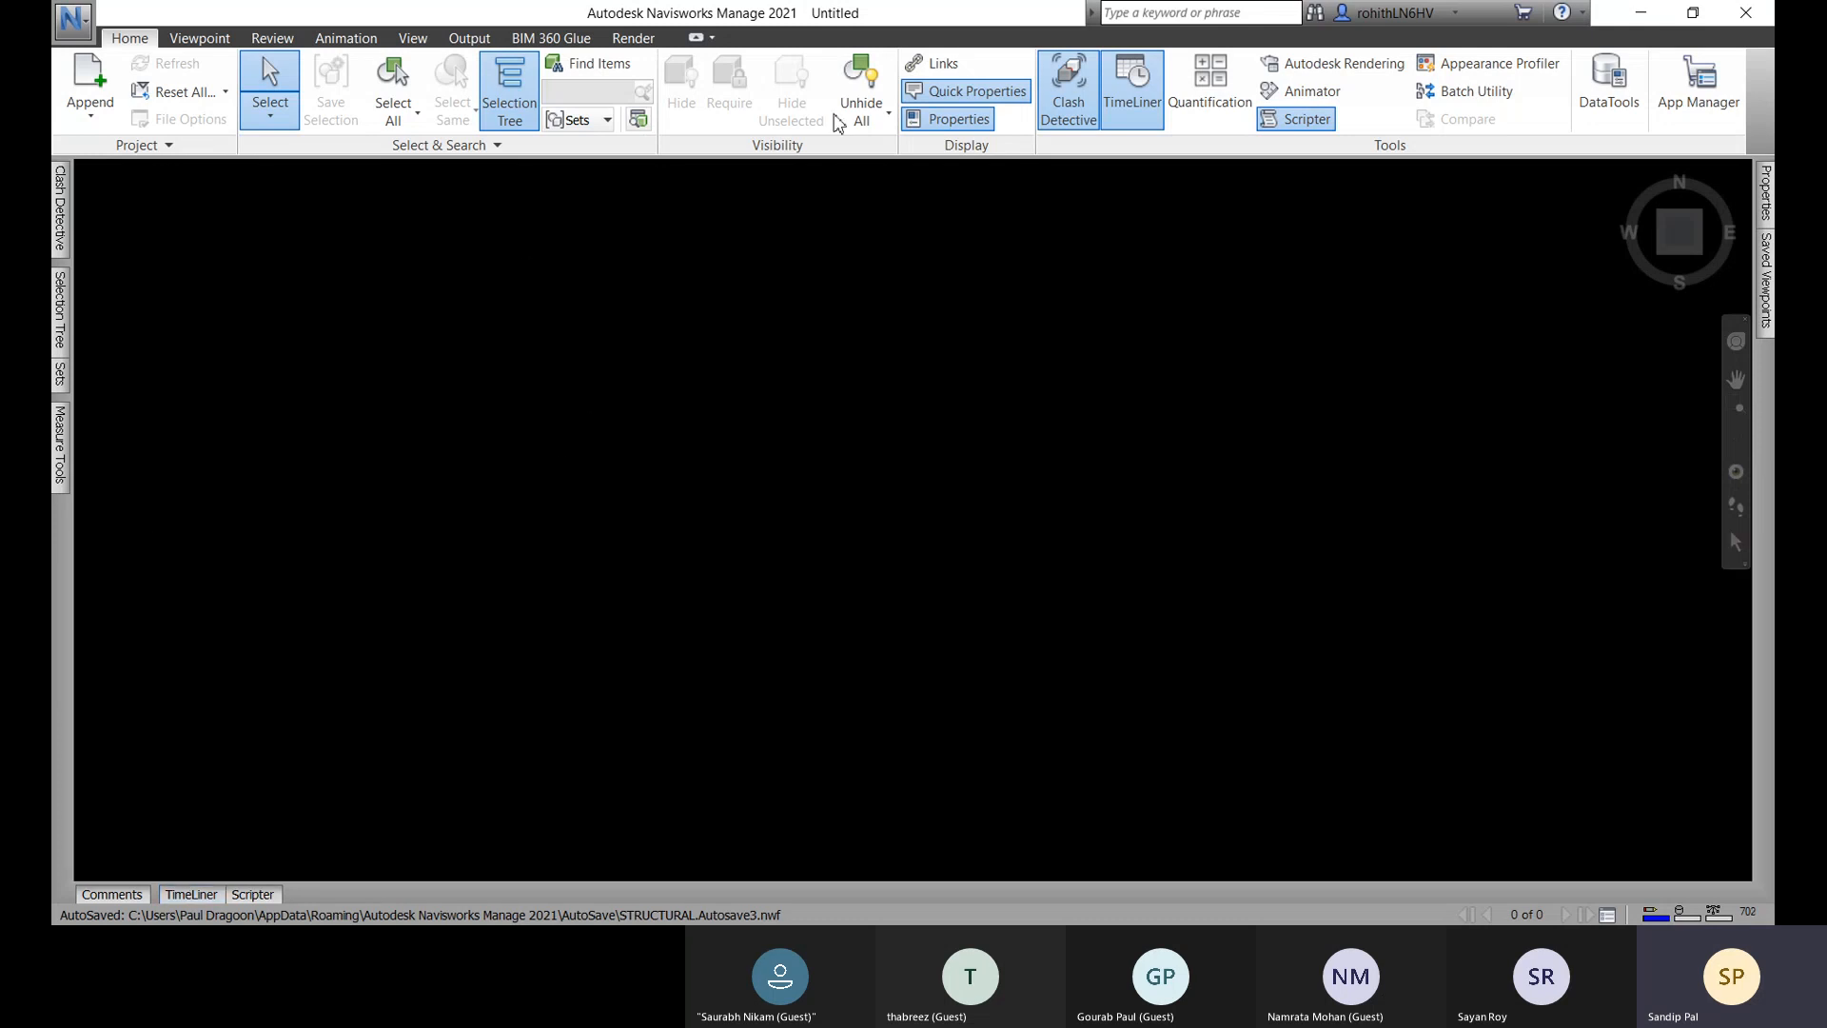
# Open the recent document STRUCTURAL.nwd.
pyautogui.click(70, 32)
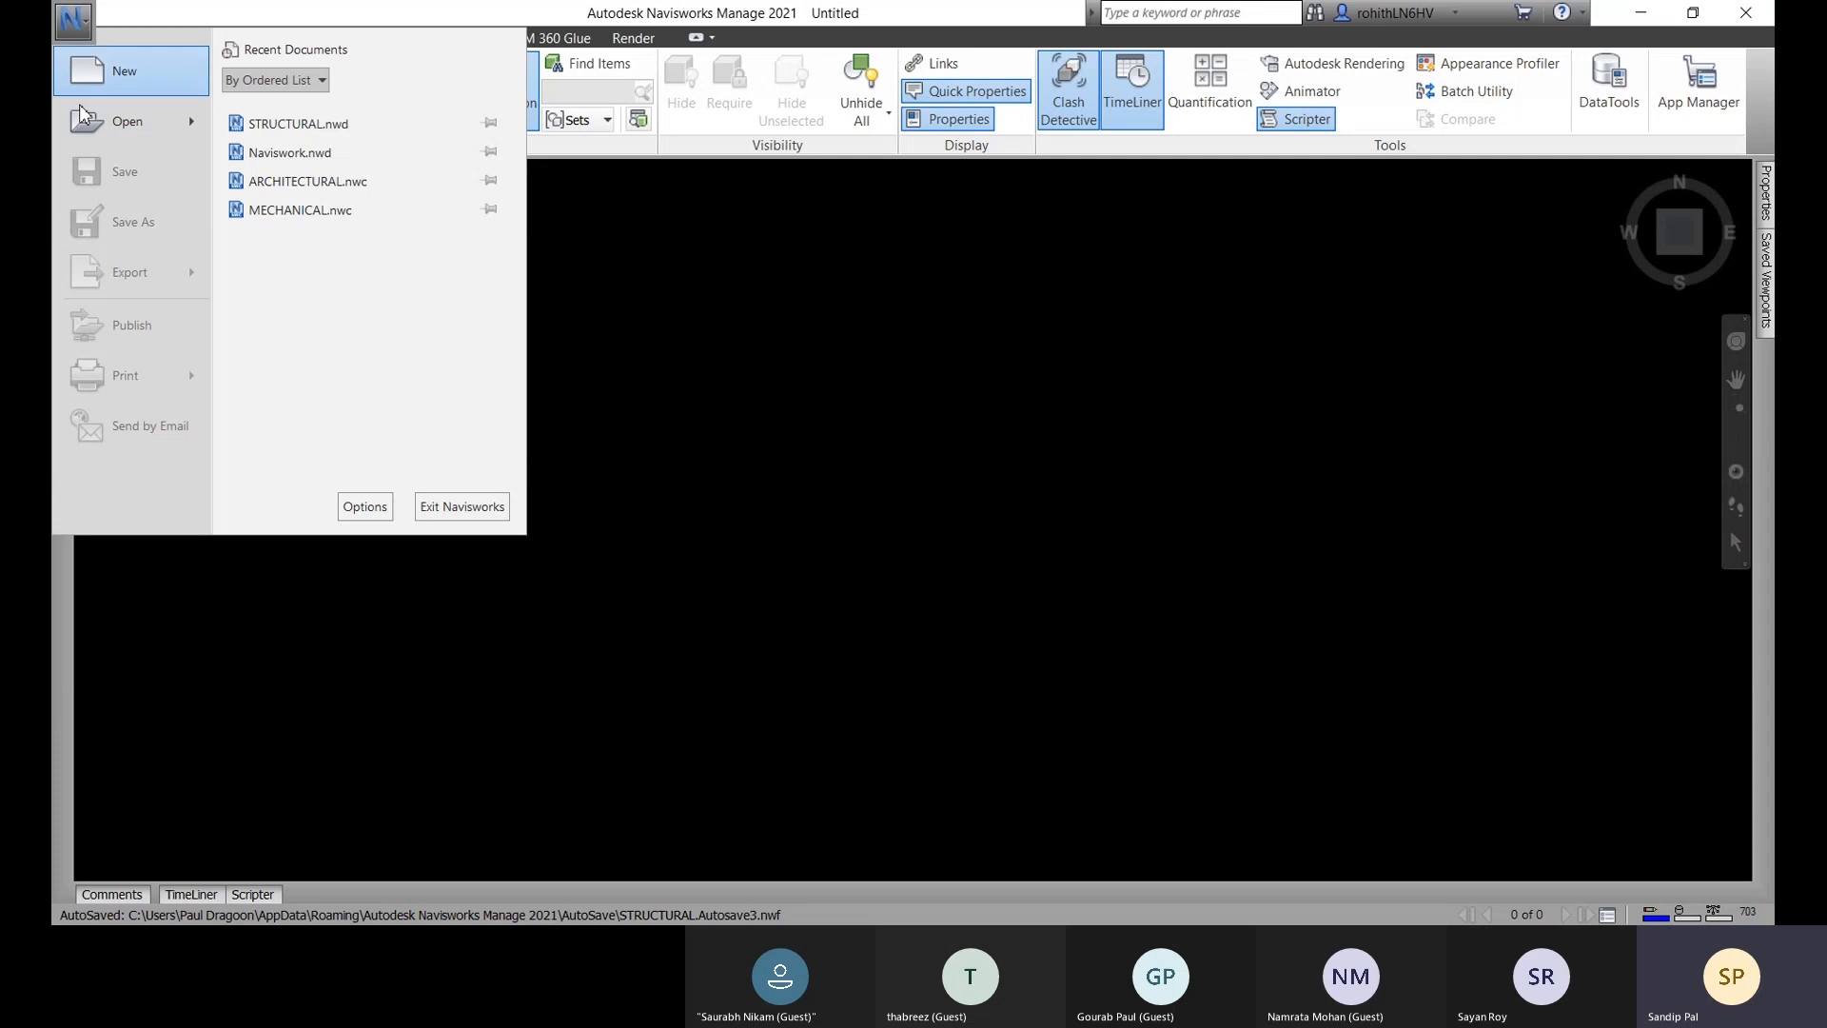
pyautogui.click(329, 131)
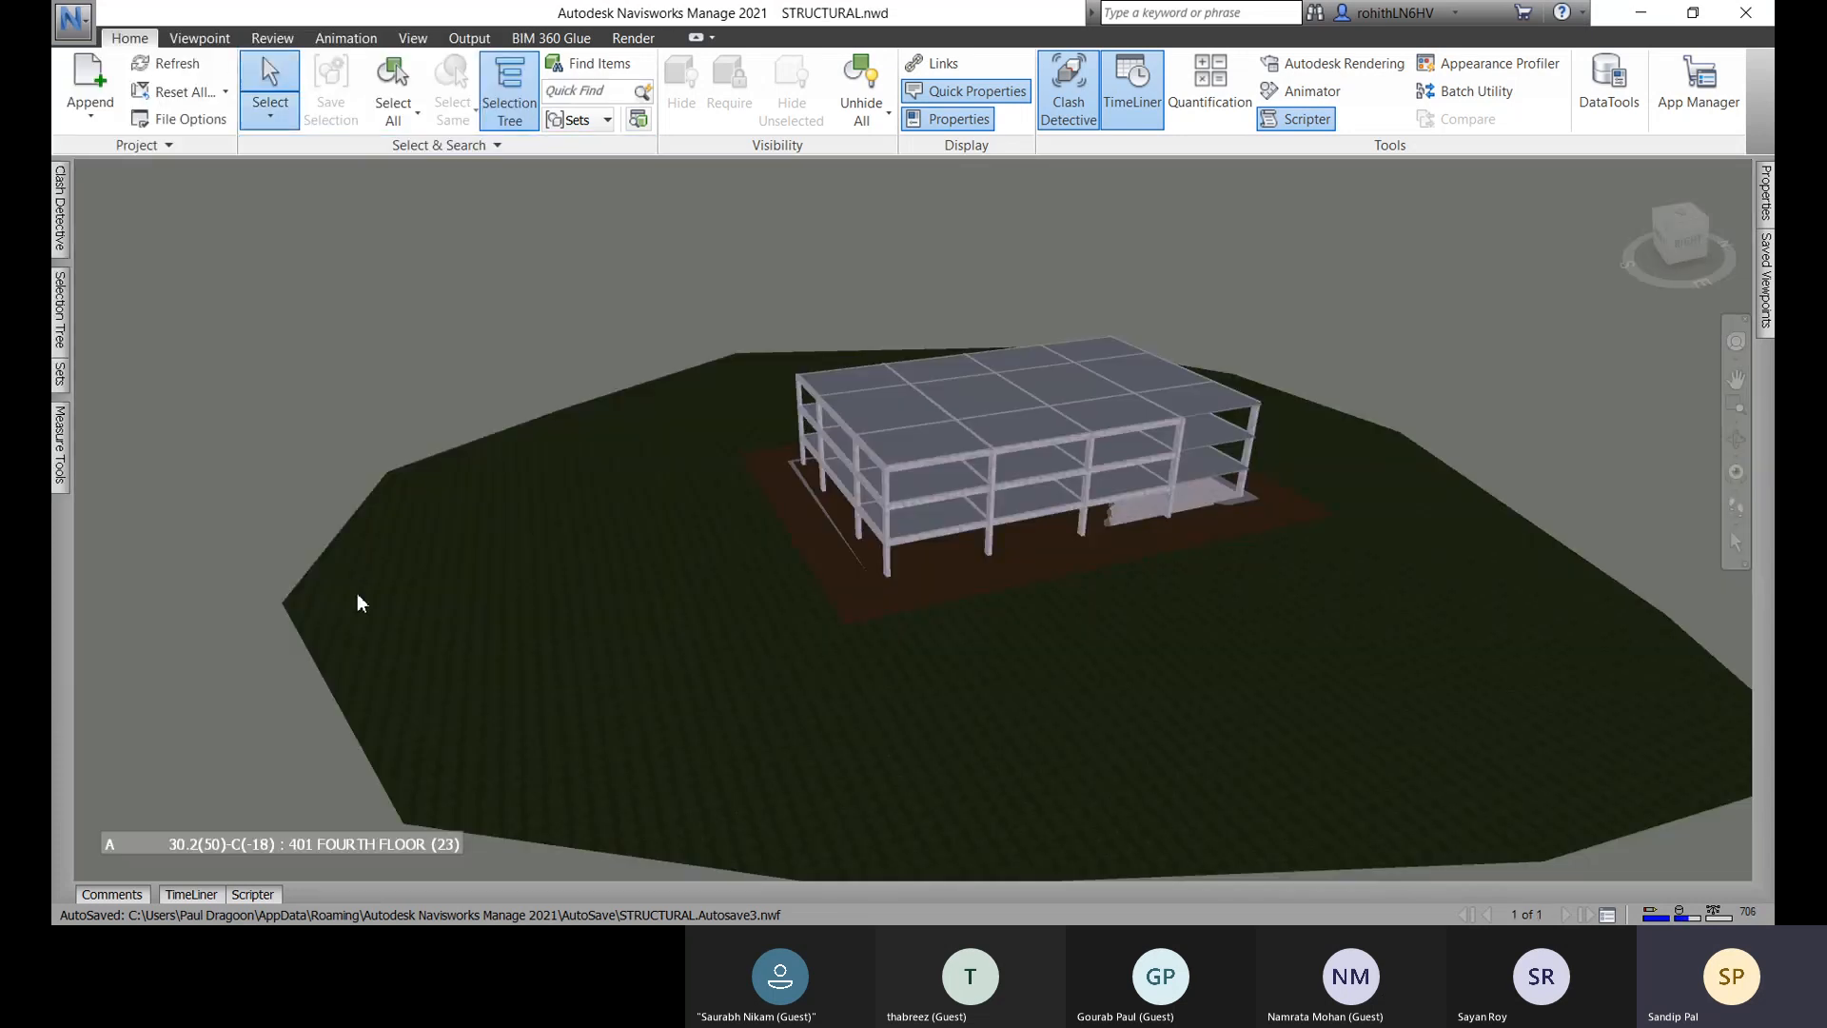
# Examine the structural frame's columns, beams and slabs from several corners, from above and at ground level.
pyautogui.moveTo(1352, 579); pyautogui.dragTo(1268, 517, button='middle')
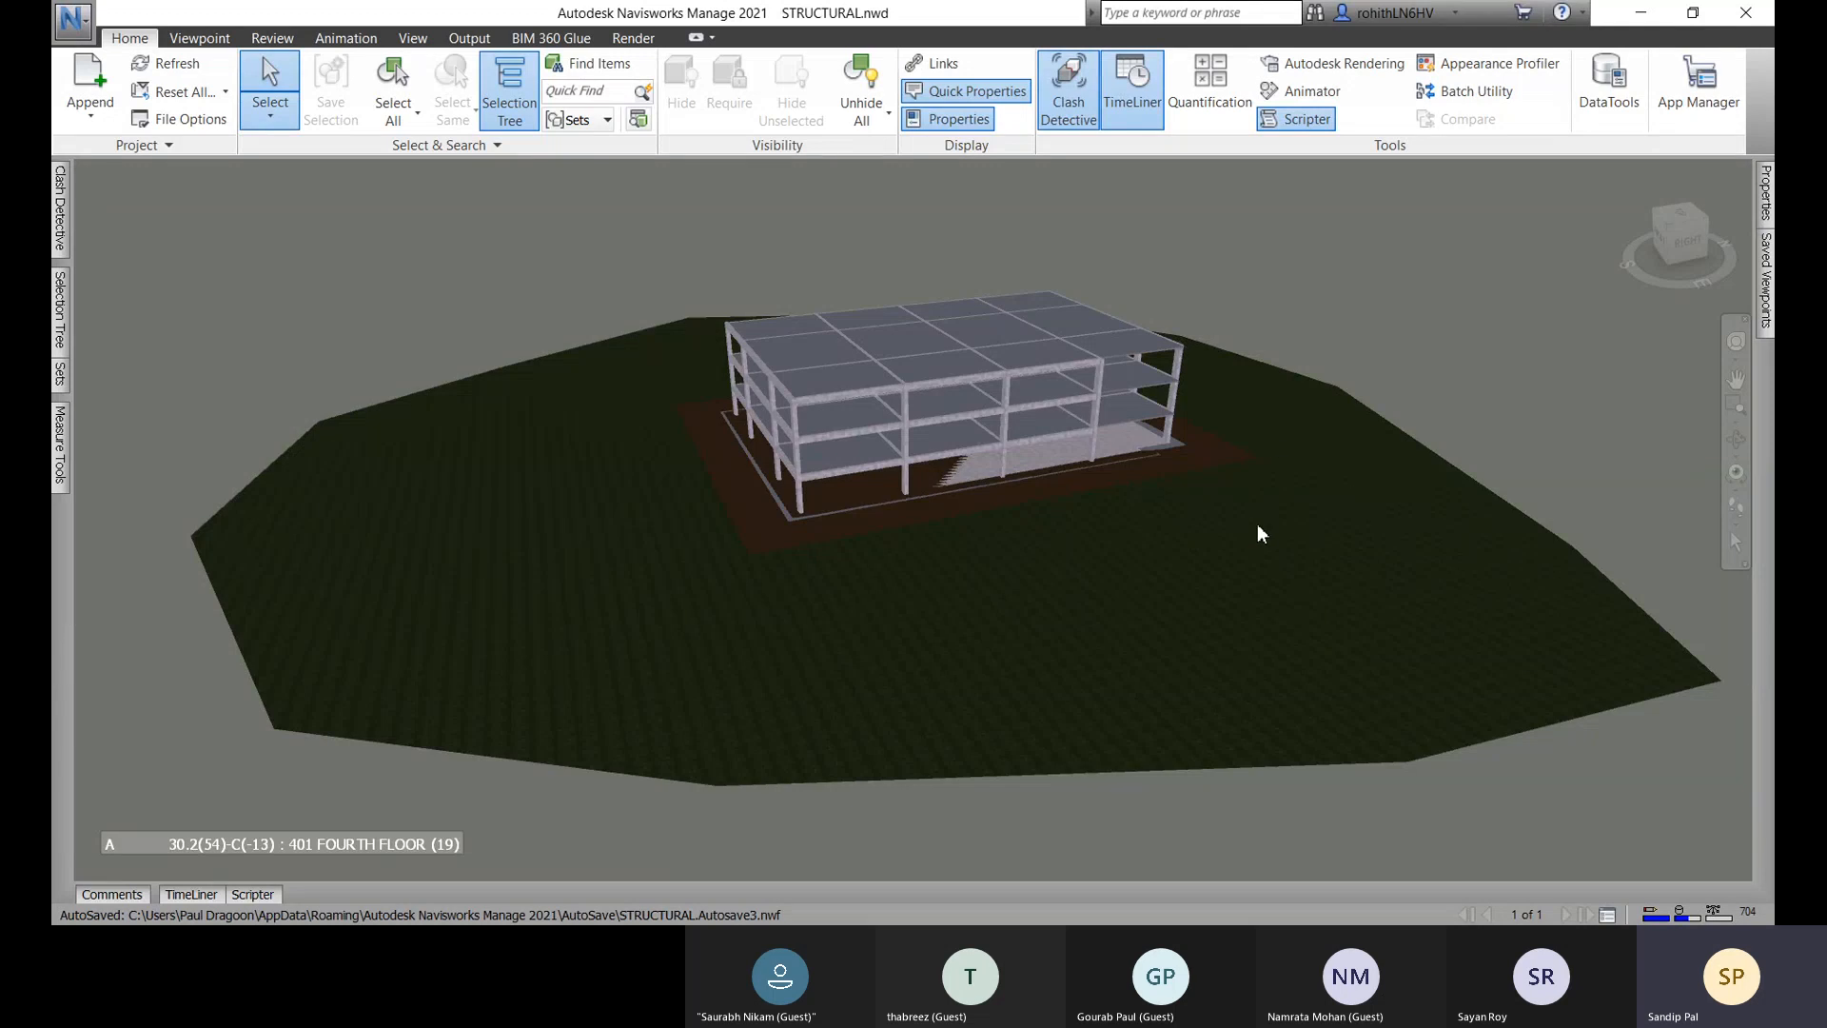
pyautogui.click(1674, 234)
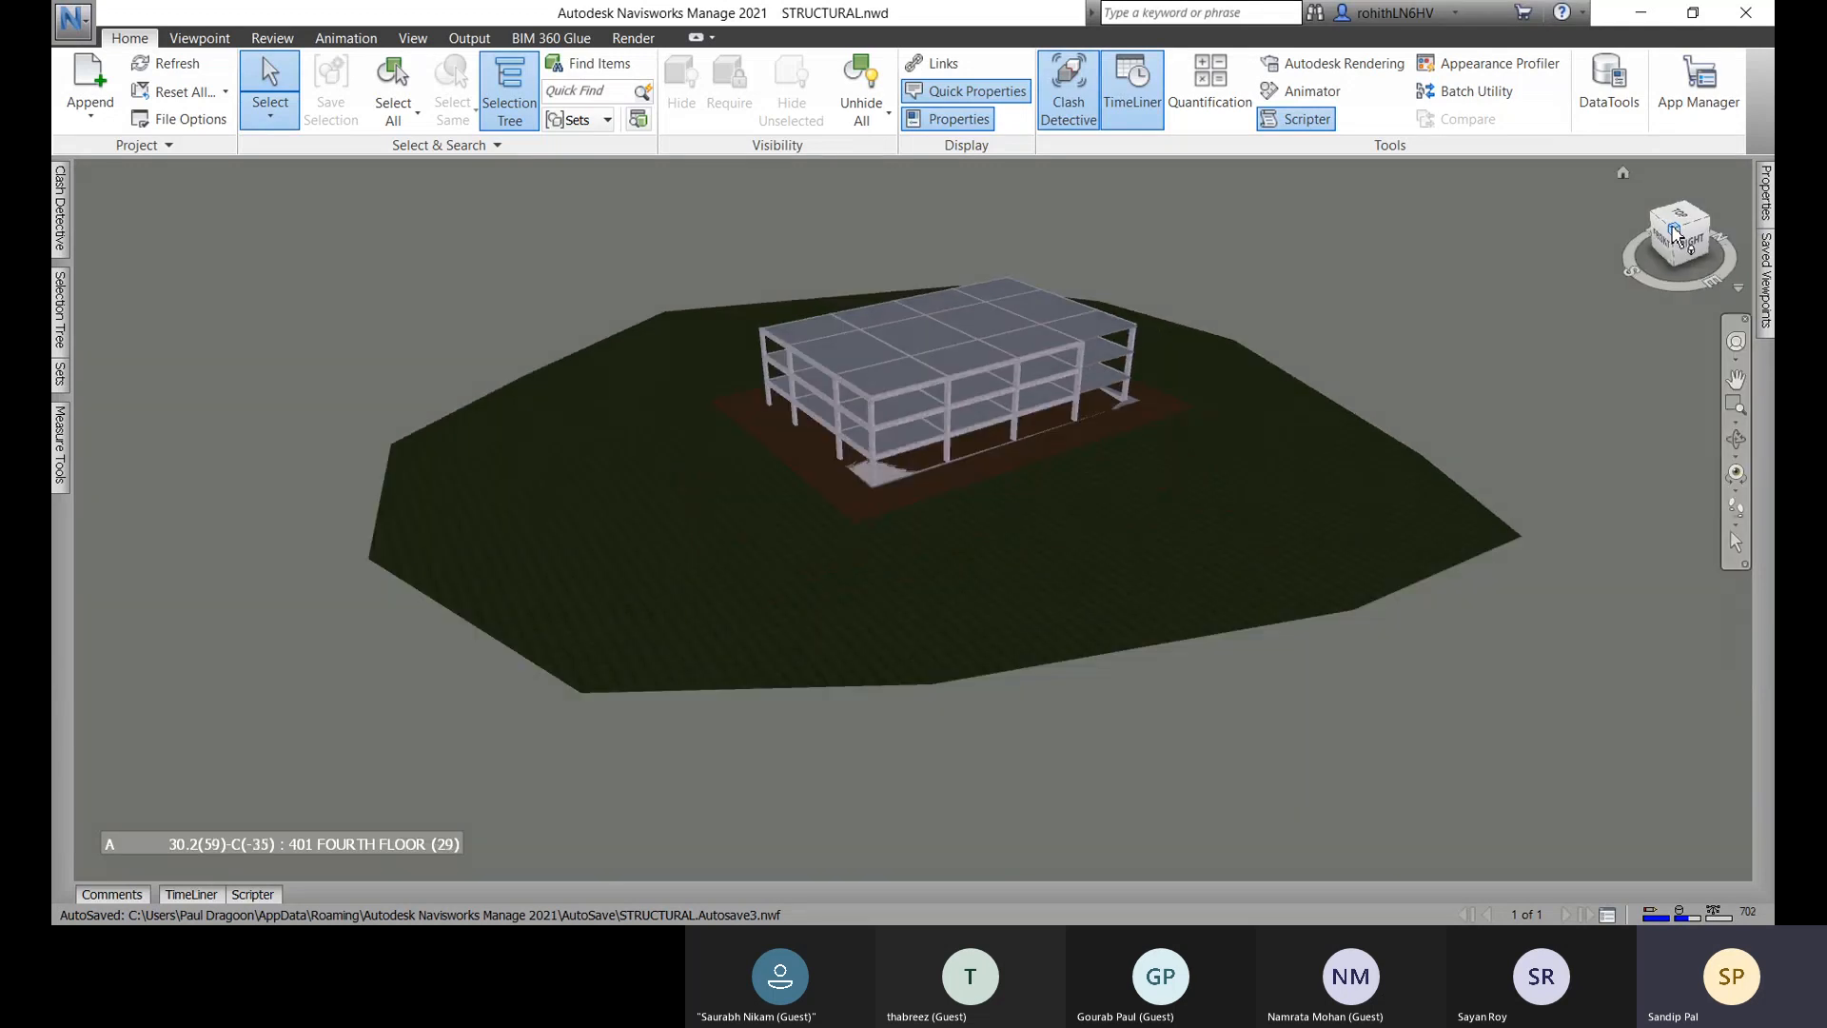
pyautogui.click(1708, 226)
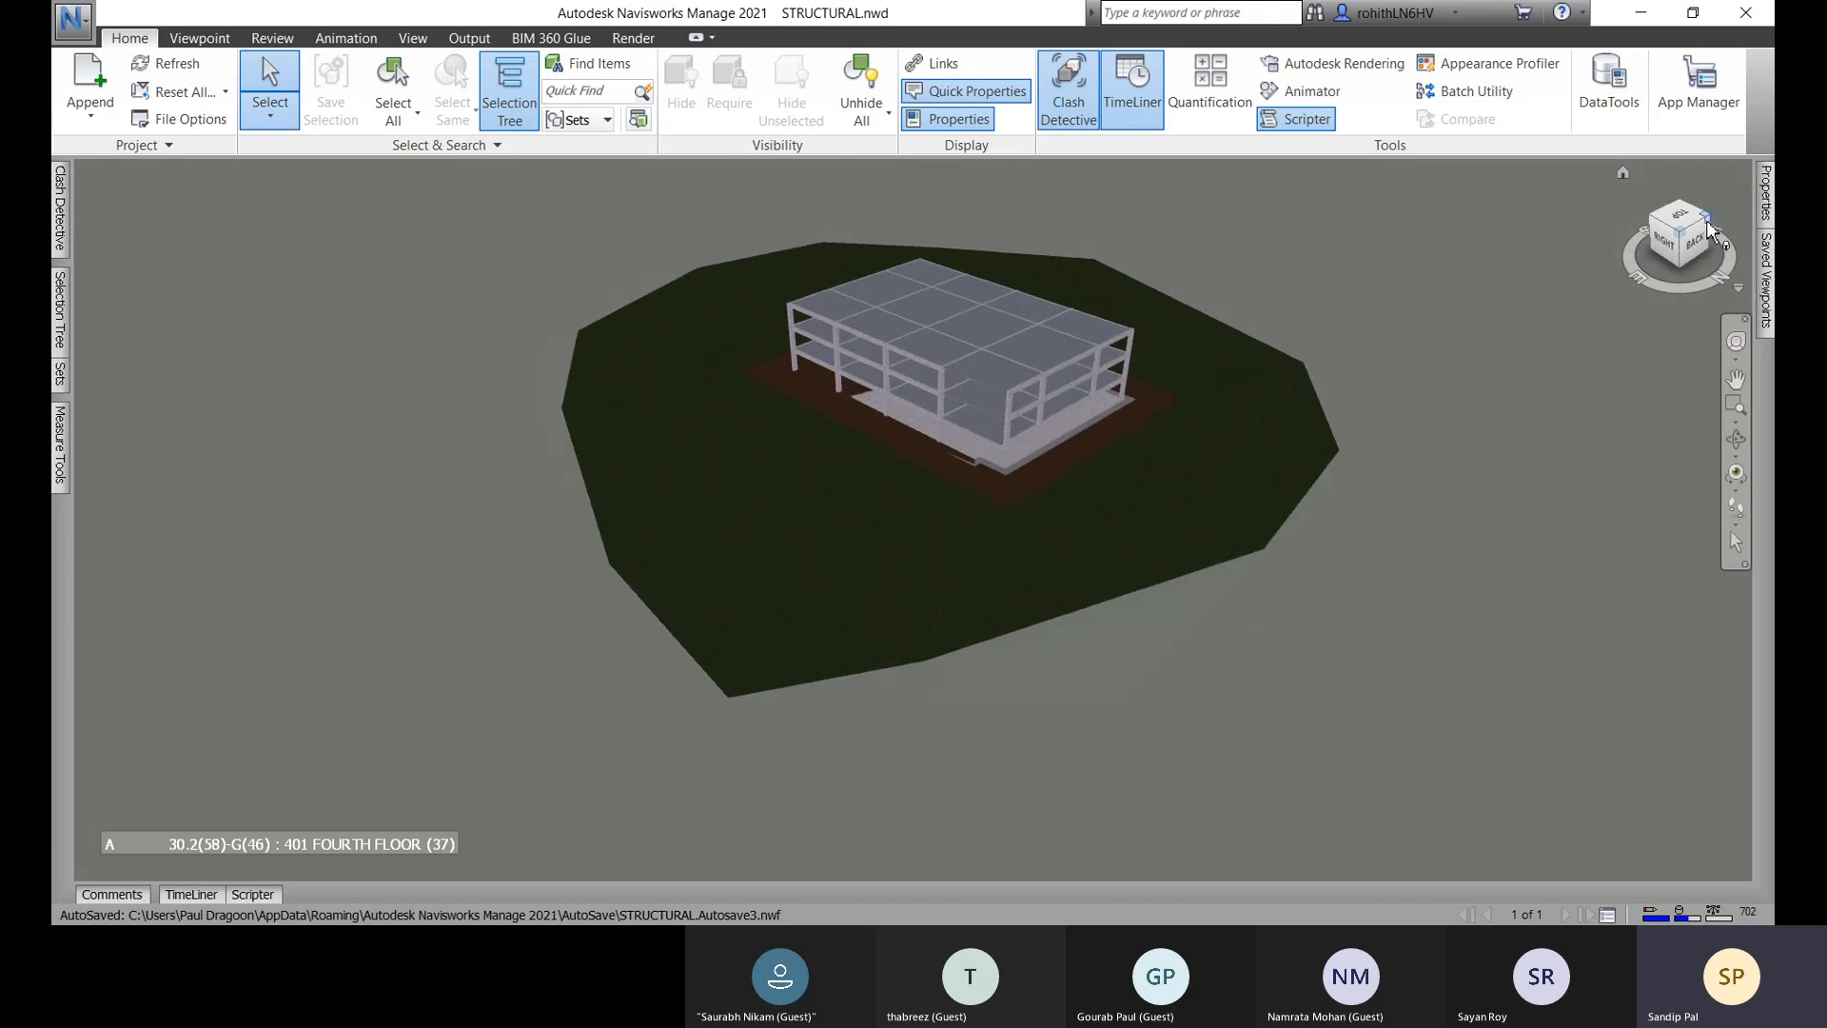
pyautogui.click(1682, 265)
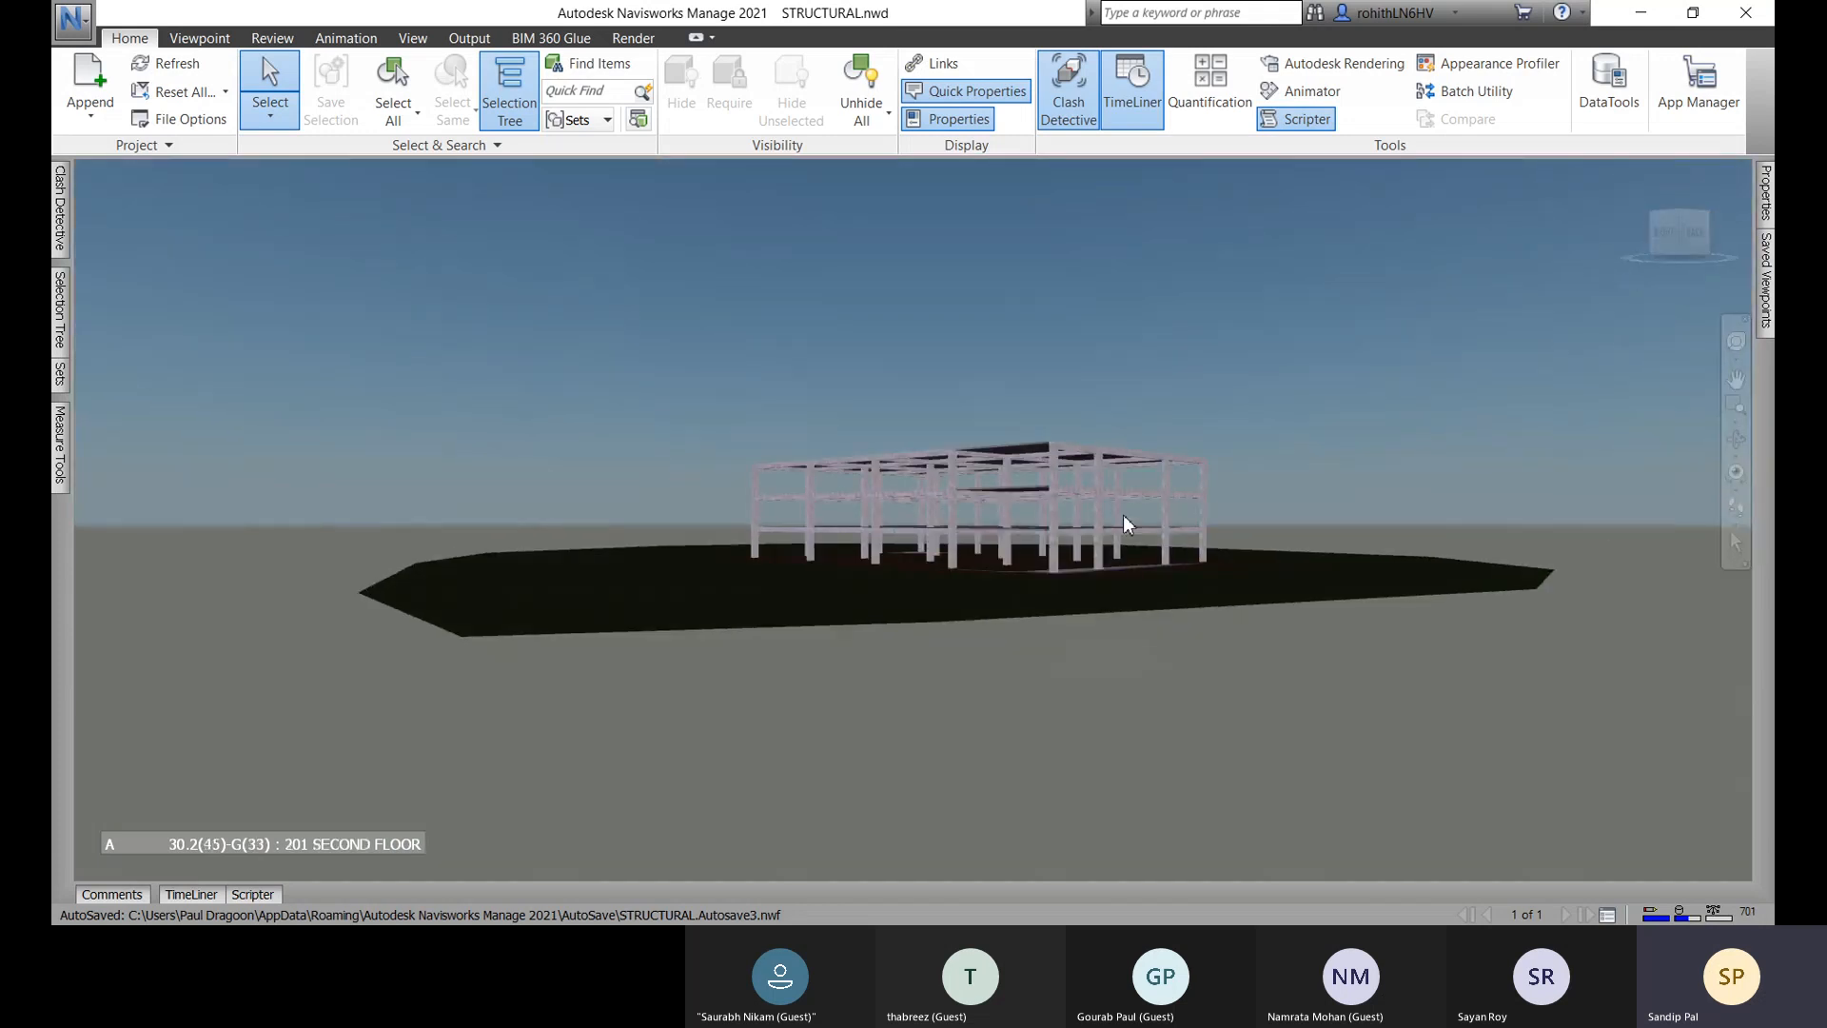
pyautogui.scroll(10, 1122, 515)
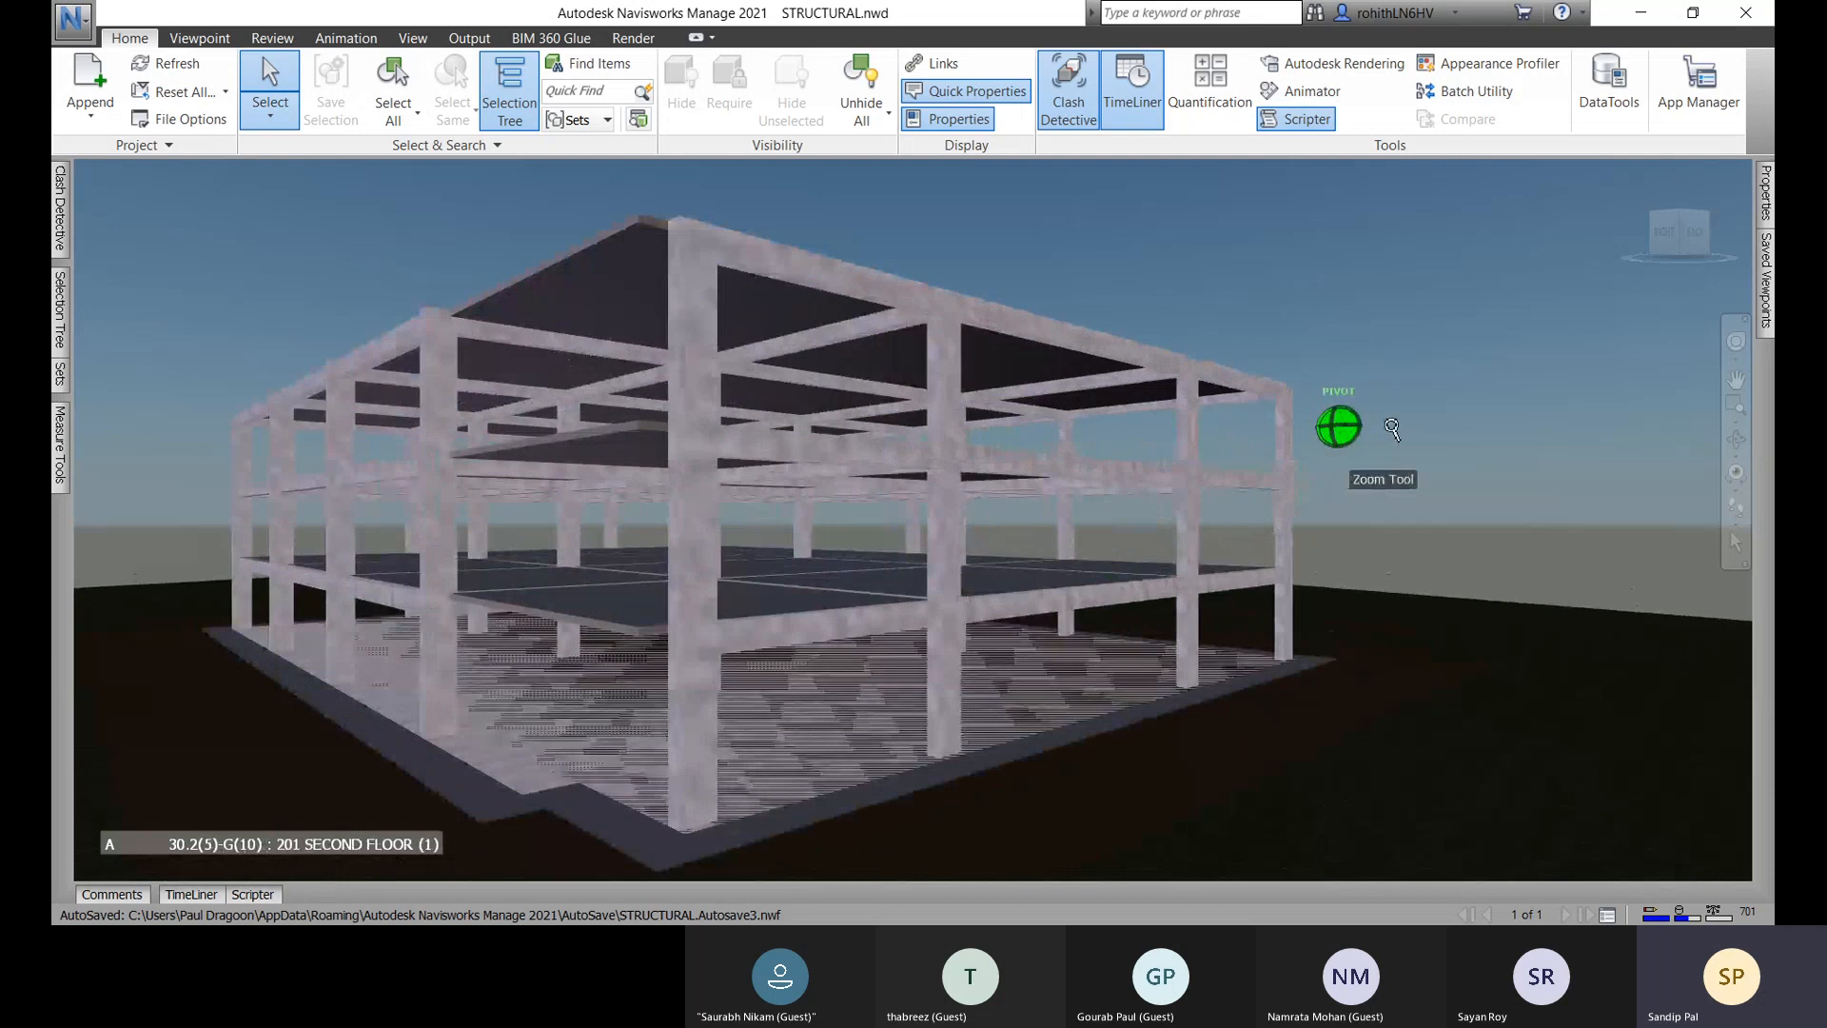
pyautogui.moveTo(1392, 429); pyautogui.dragTo(1467, 398, button='middle')
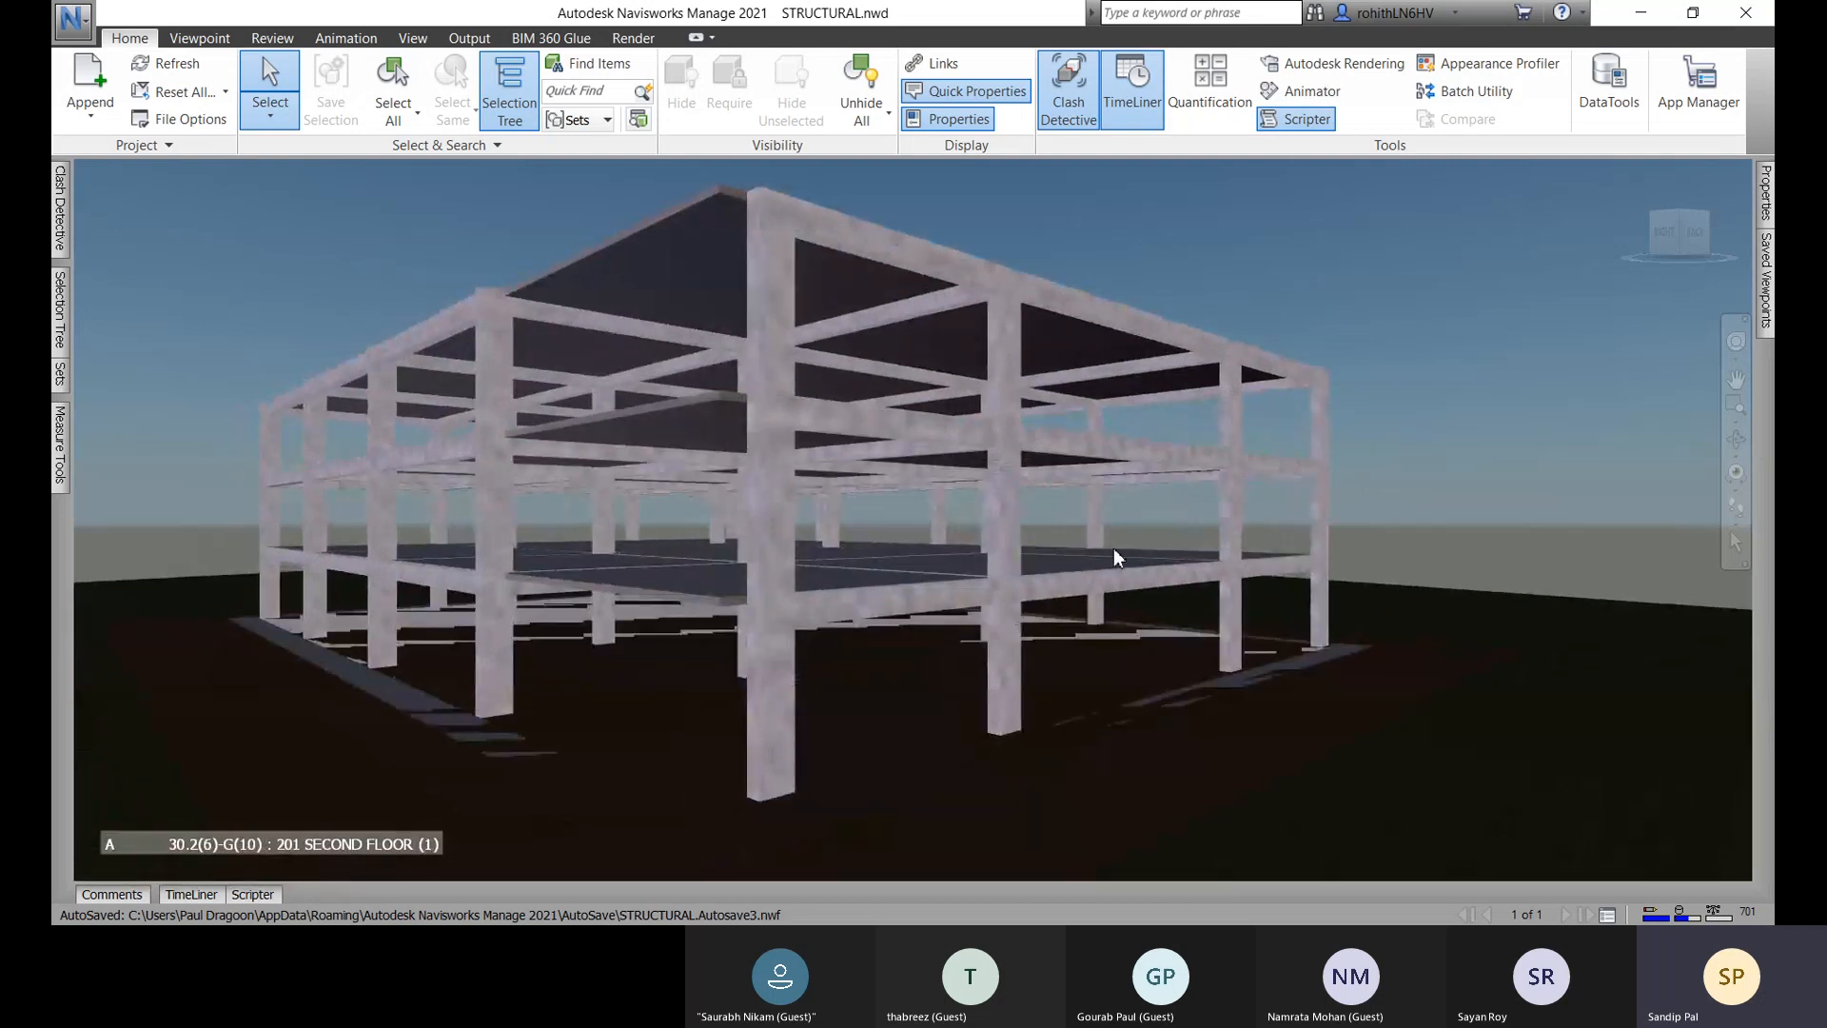
pyautogui.click(1720, 233)
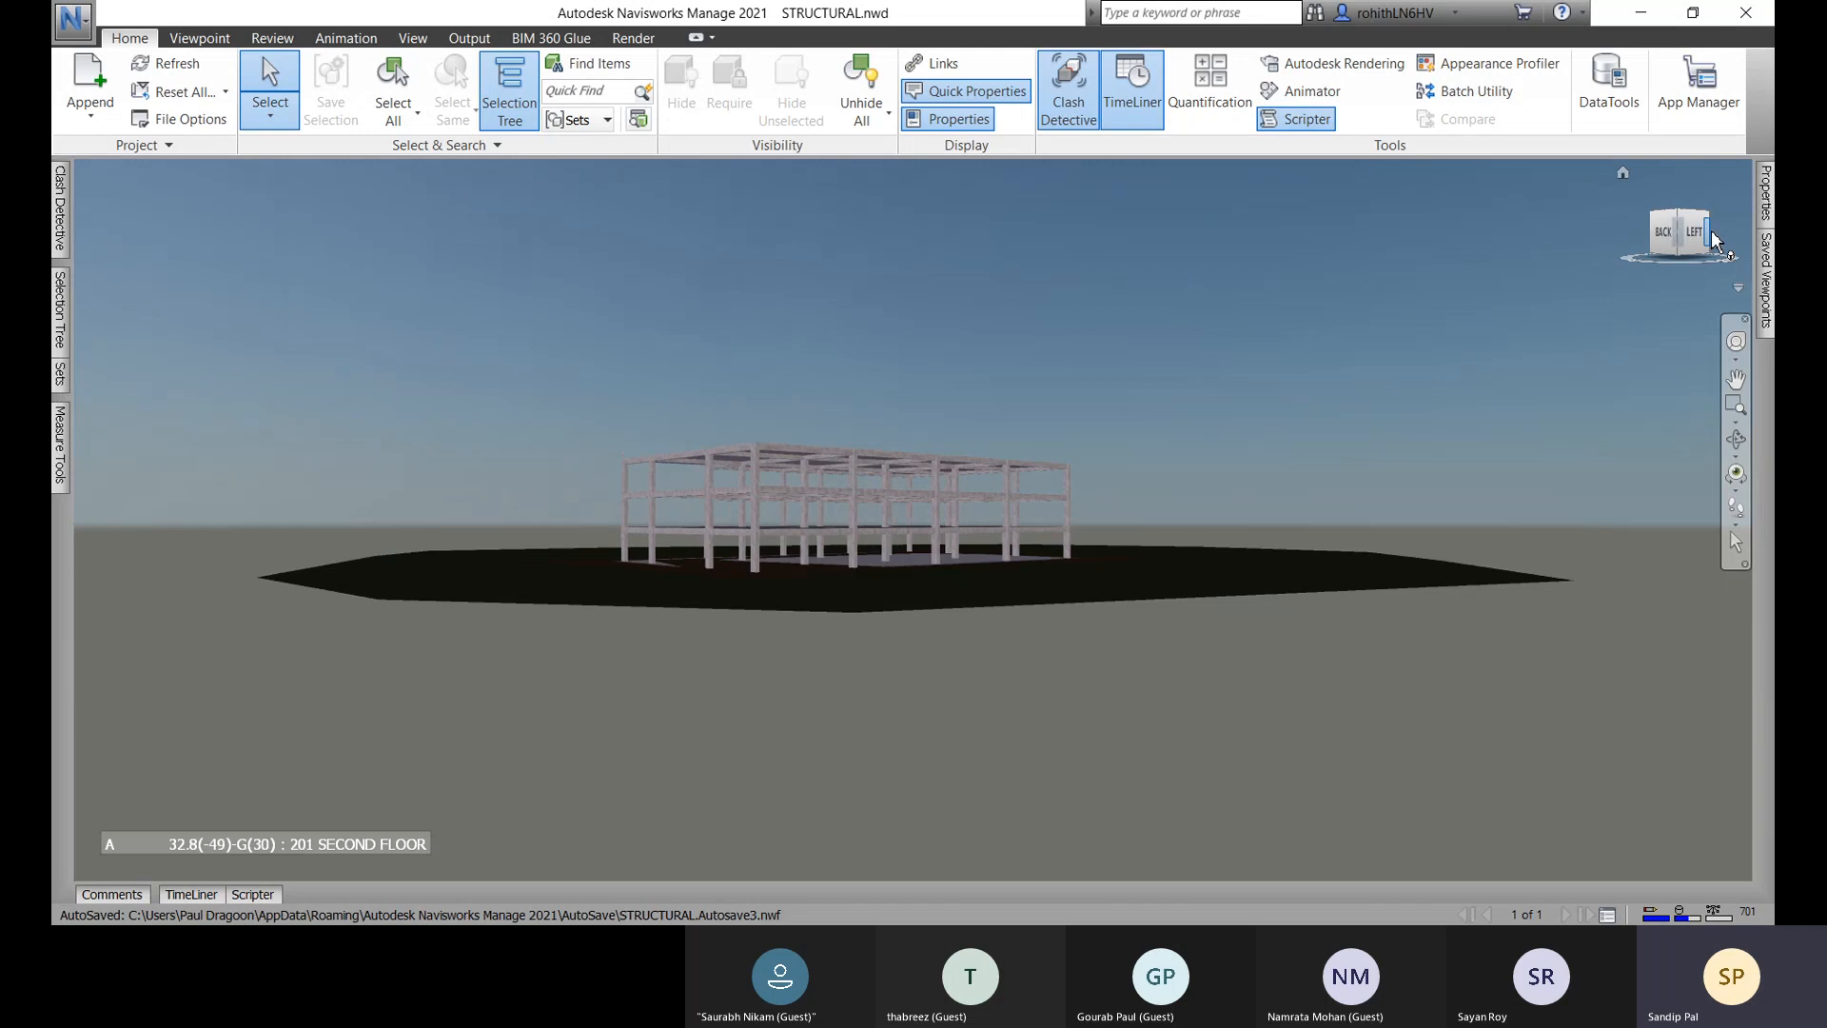
pyautogui.scroll(5, 1036, 471)
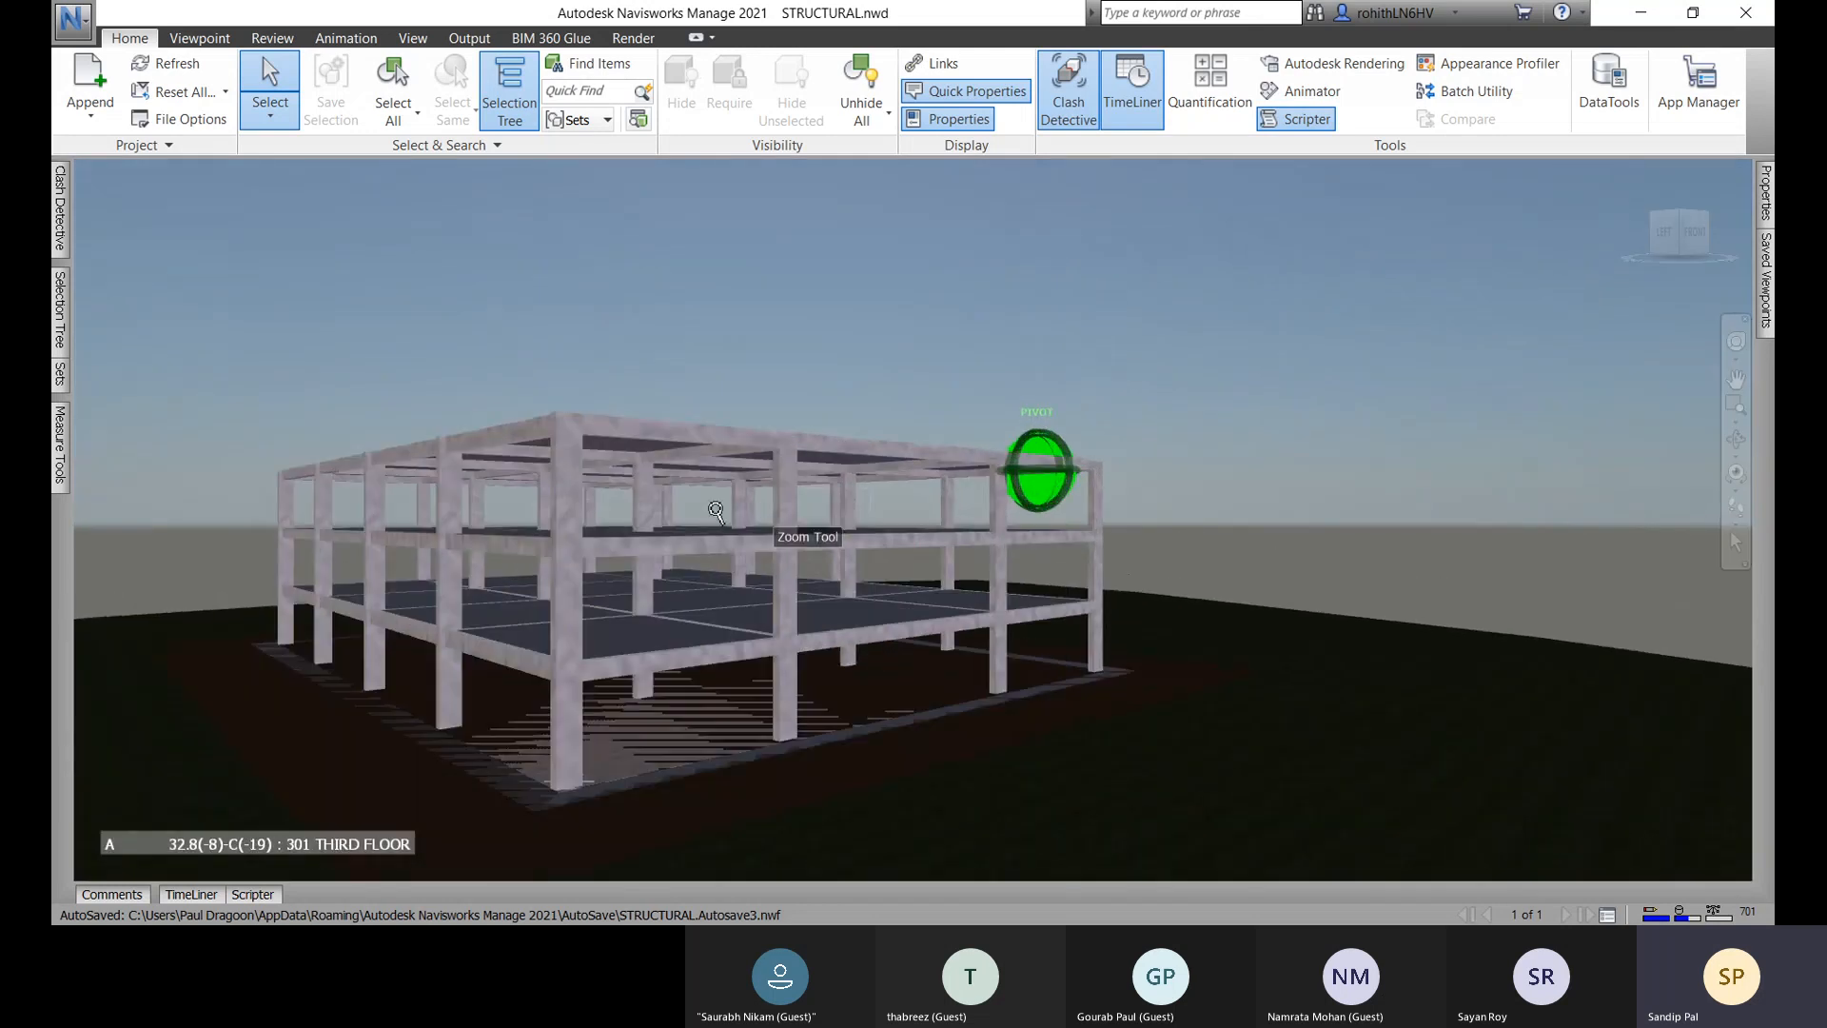
pyautogui.scroll(2, 715, 511)
pyautogui.moveTo(716, 511); pyautogui.dragTo(1148, 372, button='middle')
pyautogui.scroll(-2, 703, 568)
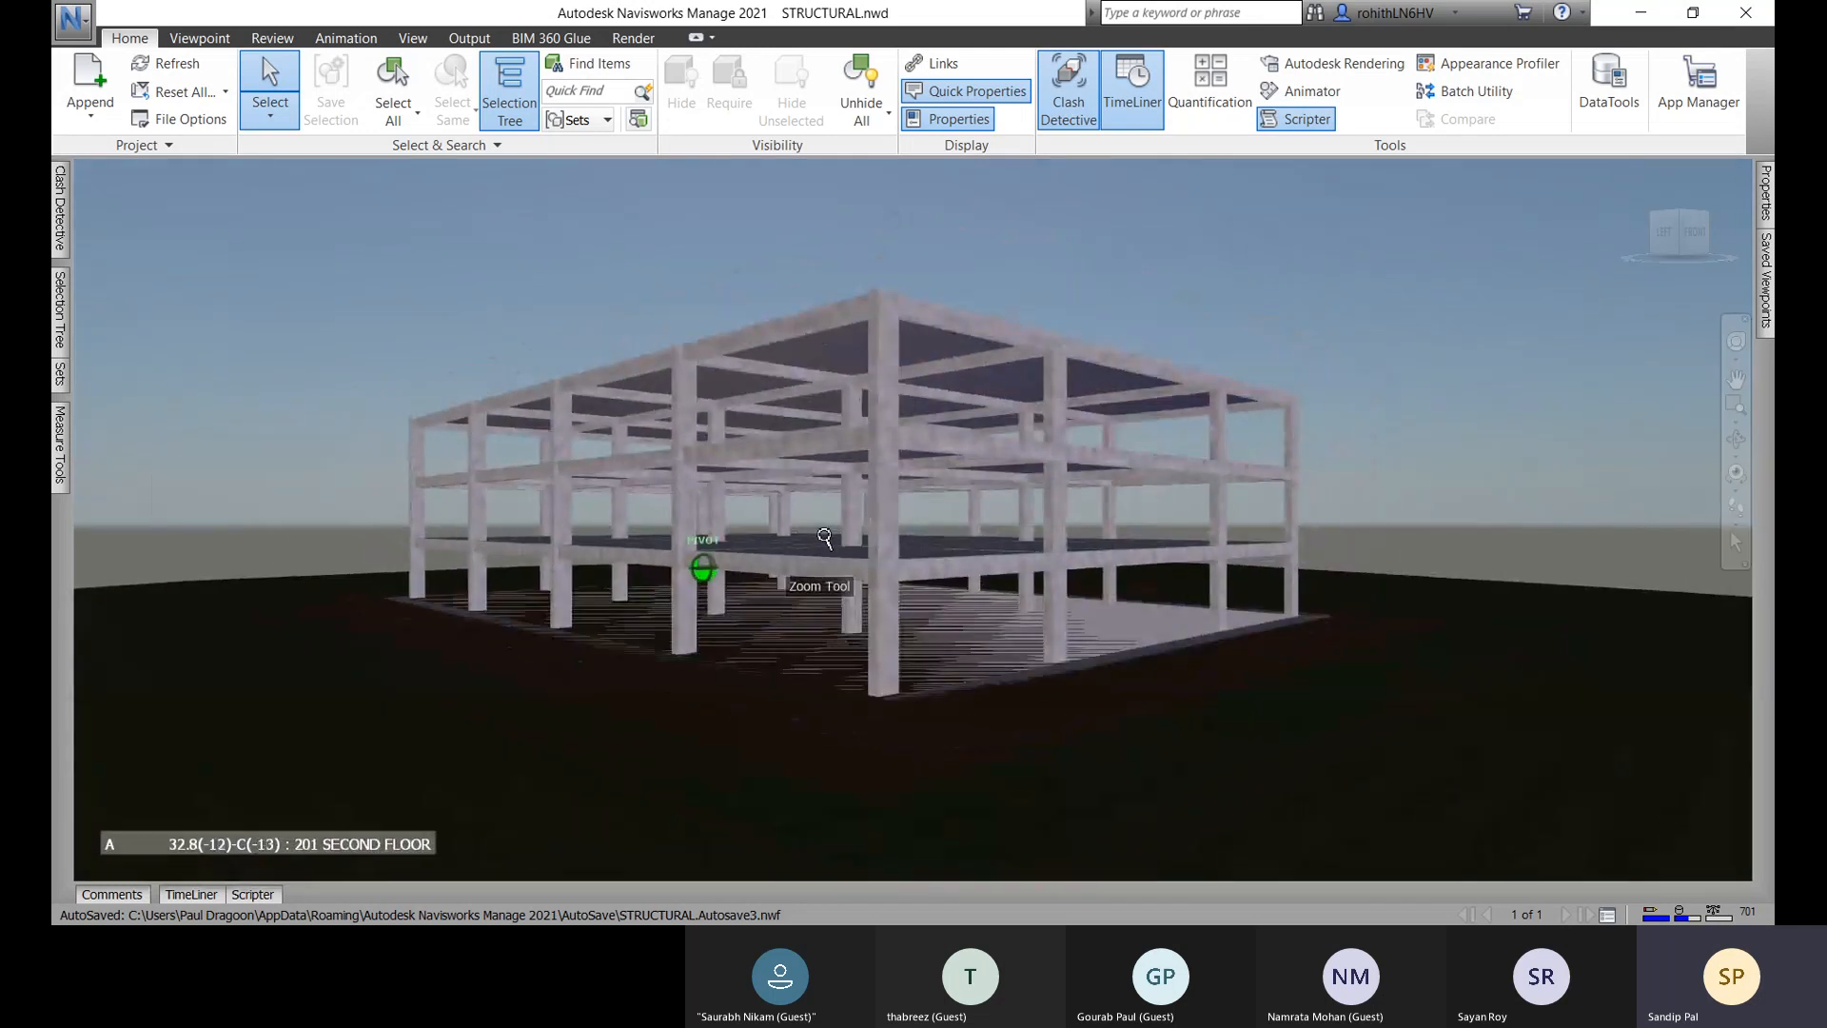
pyautogui.scroll(-4, 824, 538)
pyautogui.click(787, 743)
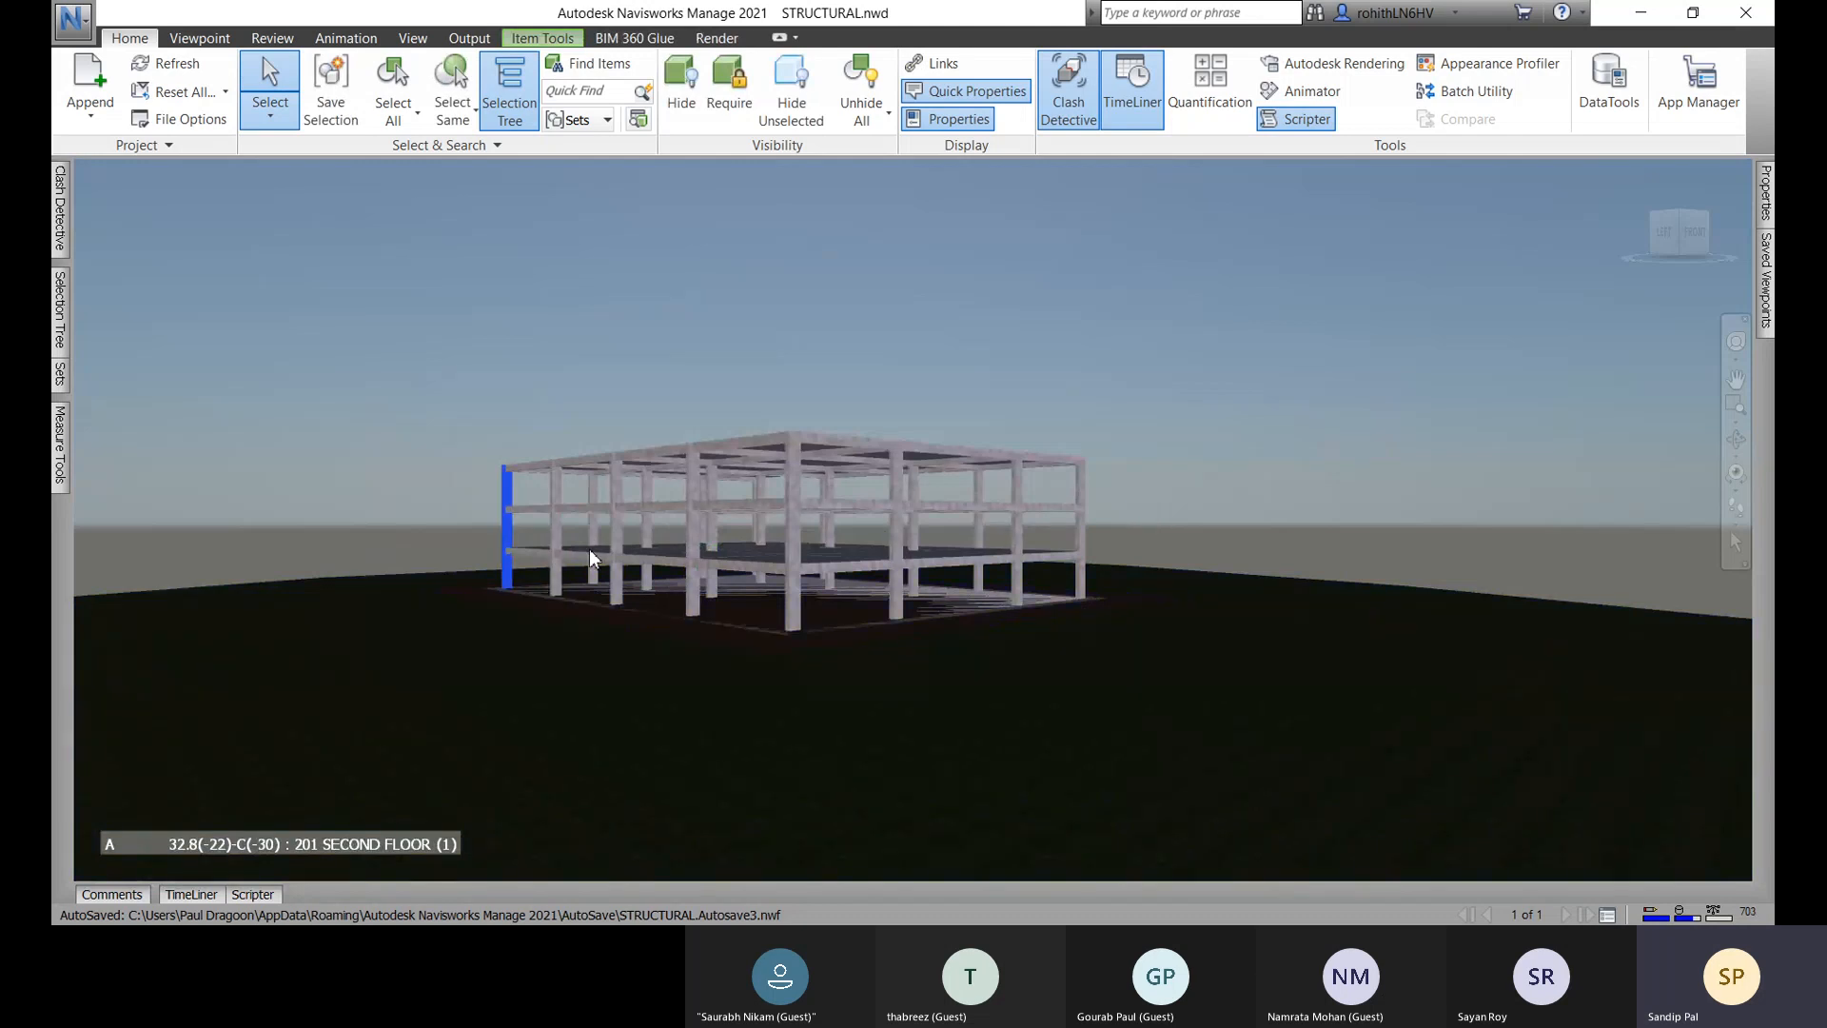
pyautogui.click(528, 523)
pyautogui.click(528, 511)
pyautogui.click(723, 342)
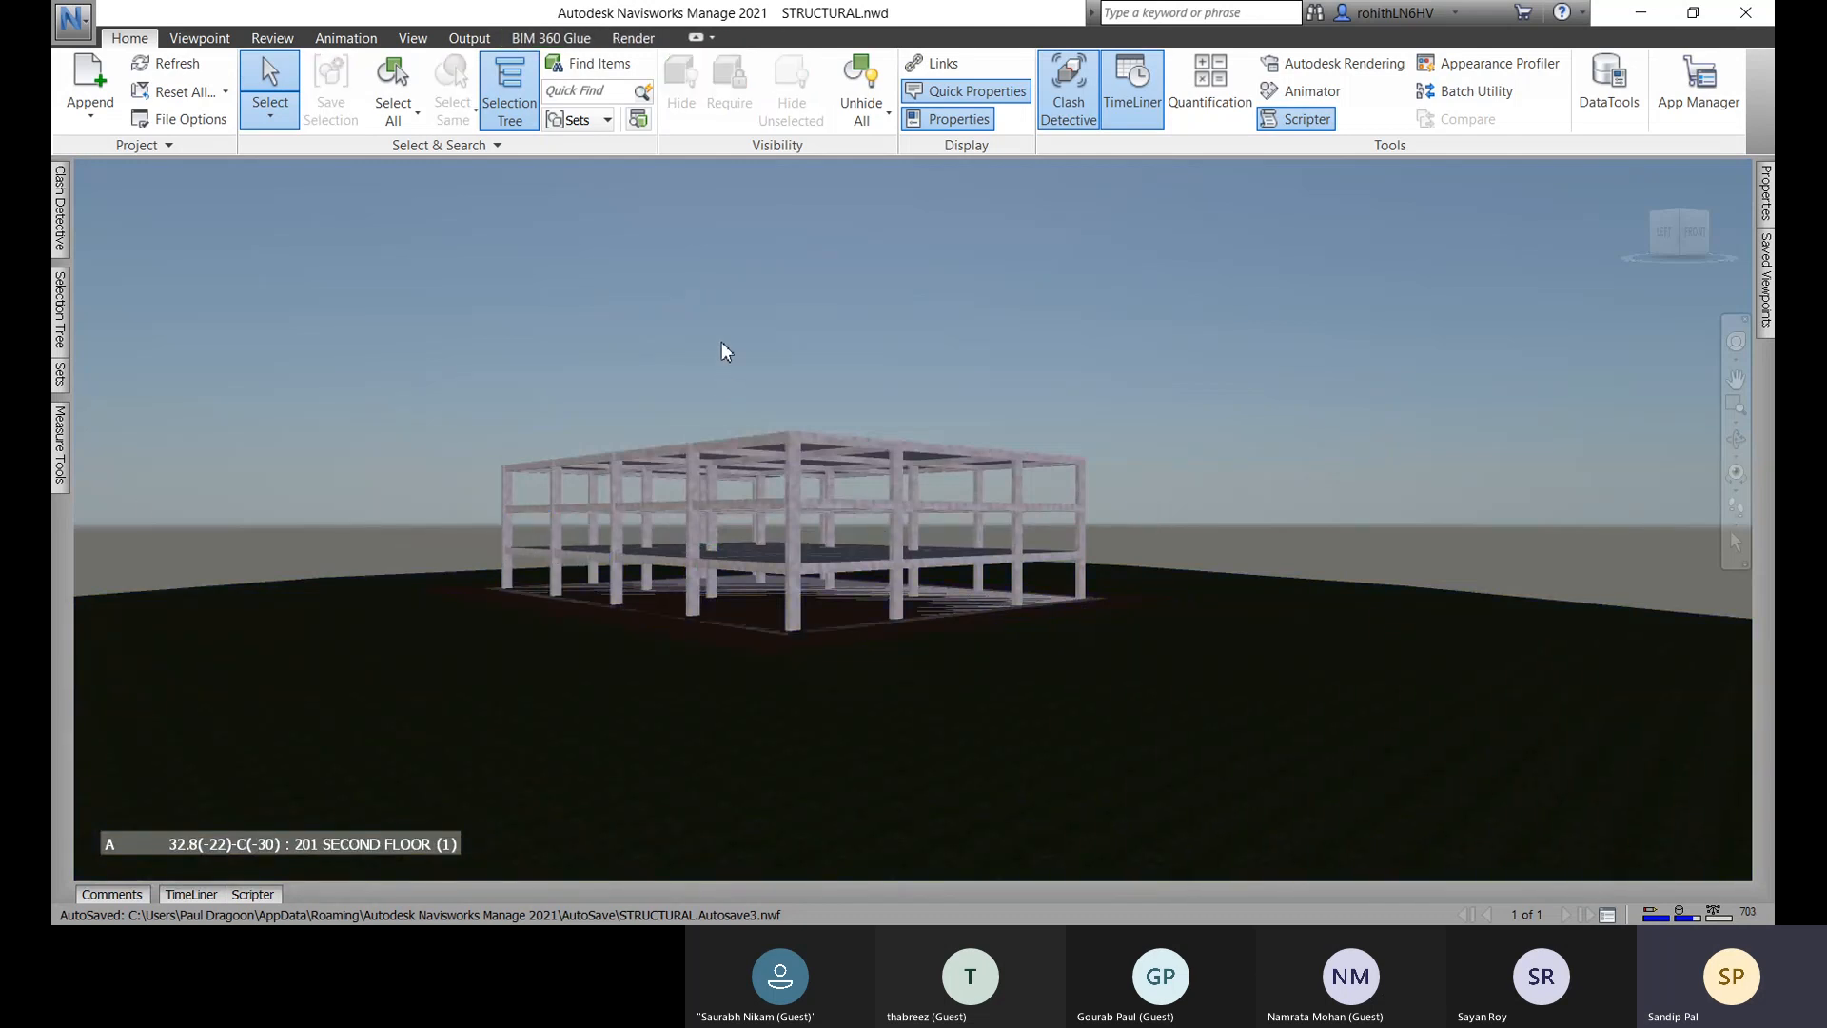
# Name the new black TimeLiner appearance definition Existing and set its transparency to 45.
pyautogui.click(191, 894)
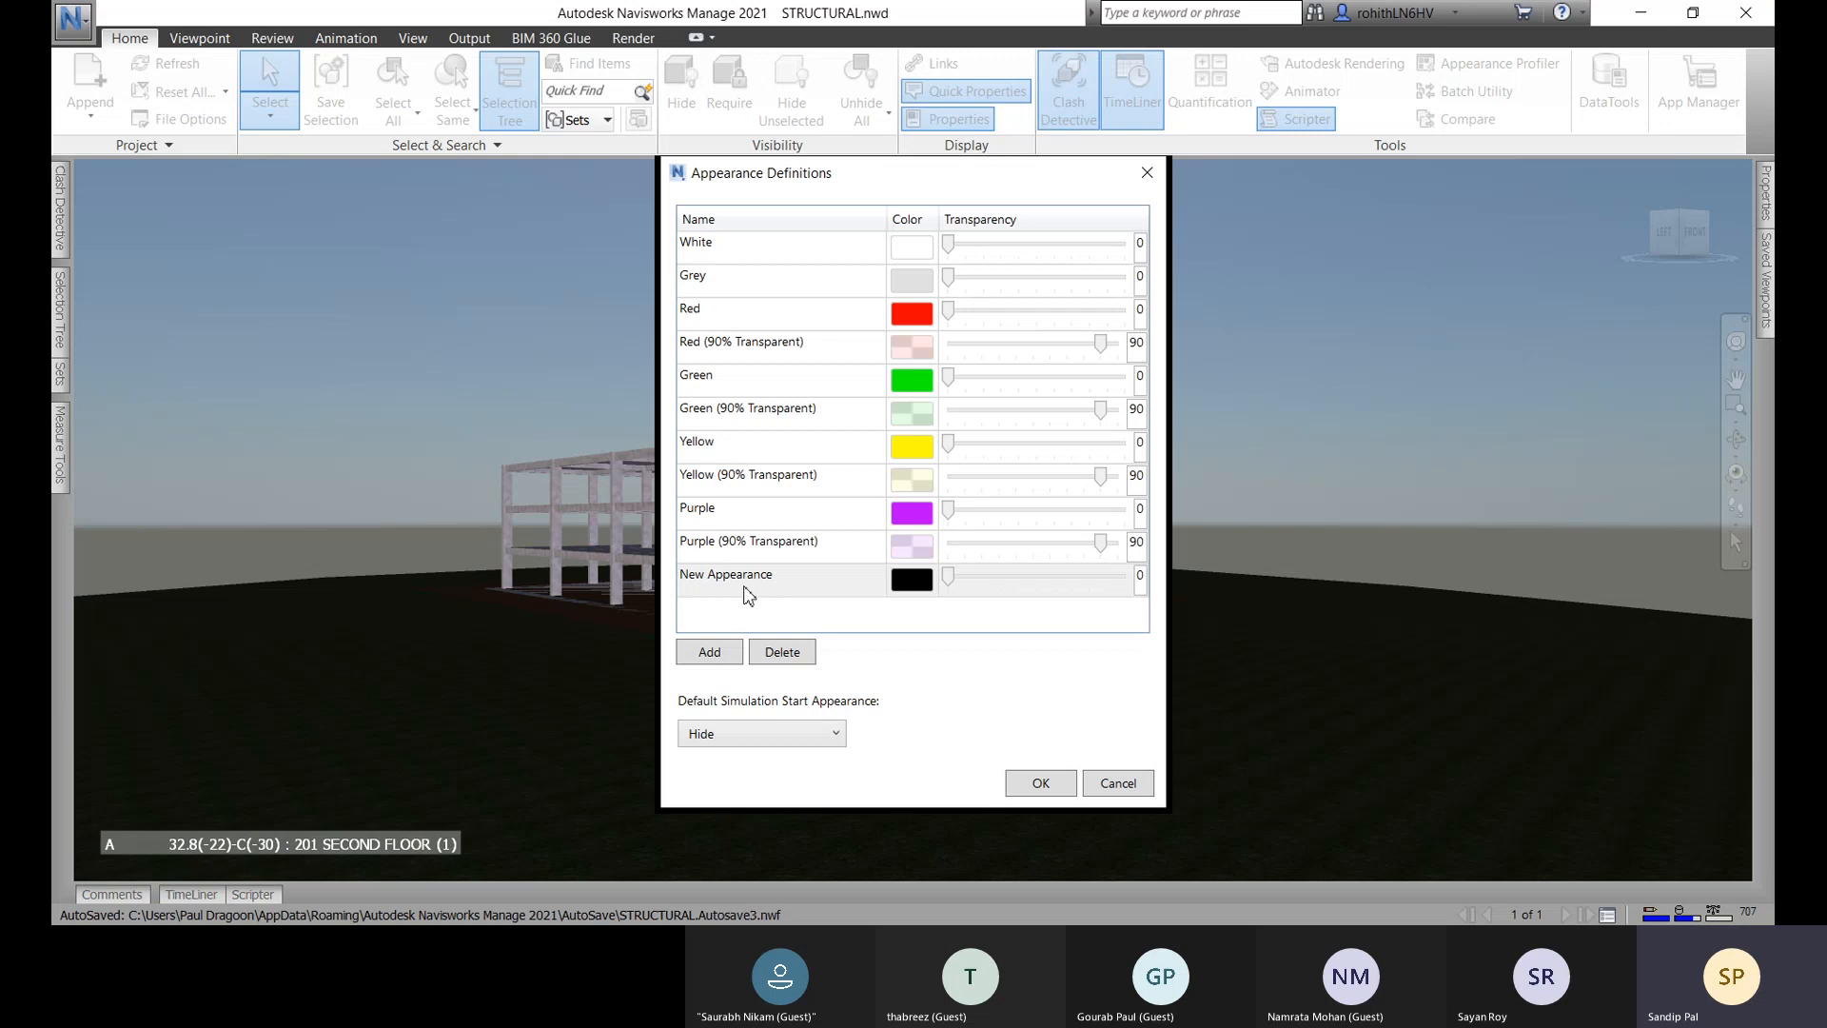
pyautogui.click(711, 582)
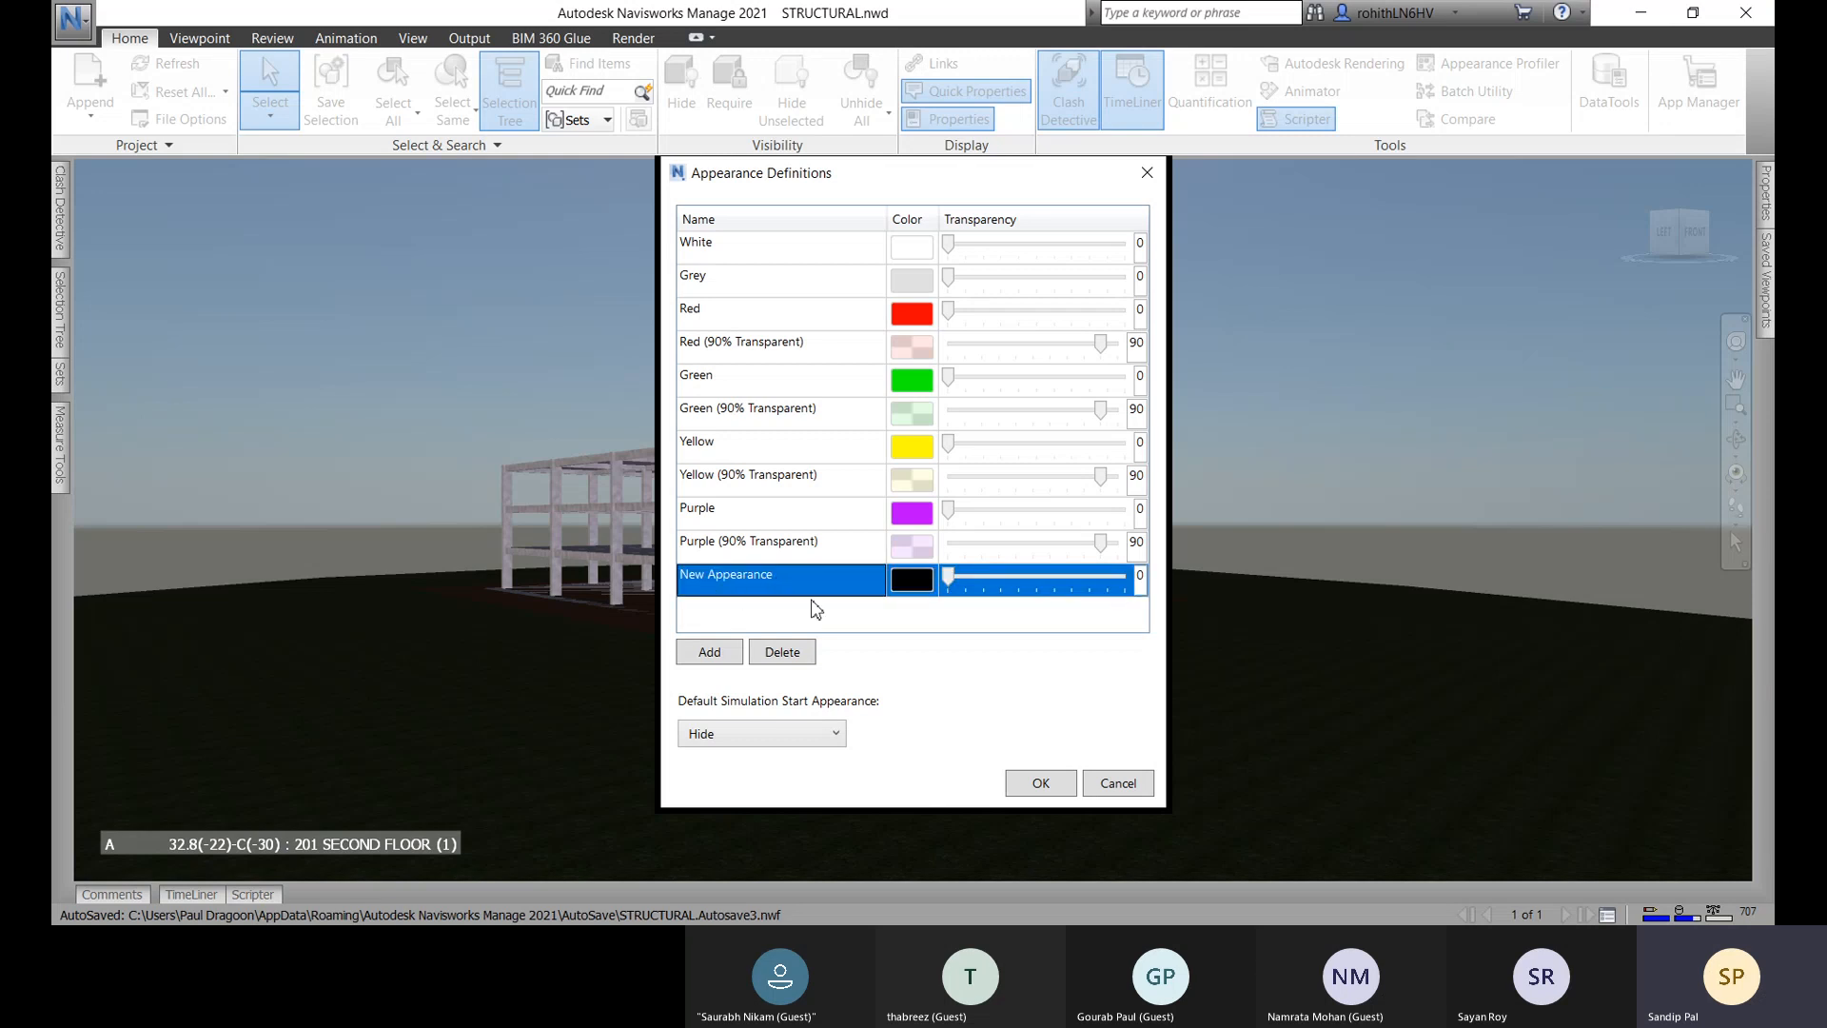
pyautogui.click(913, 584)
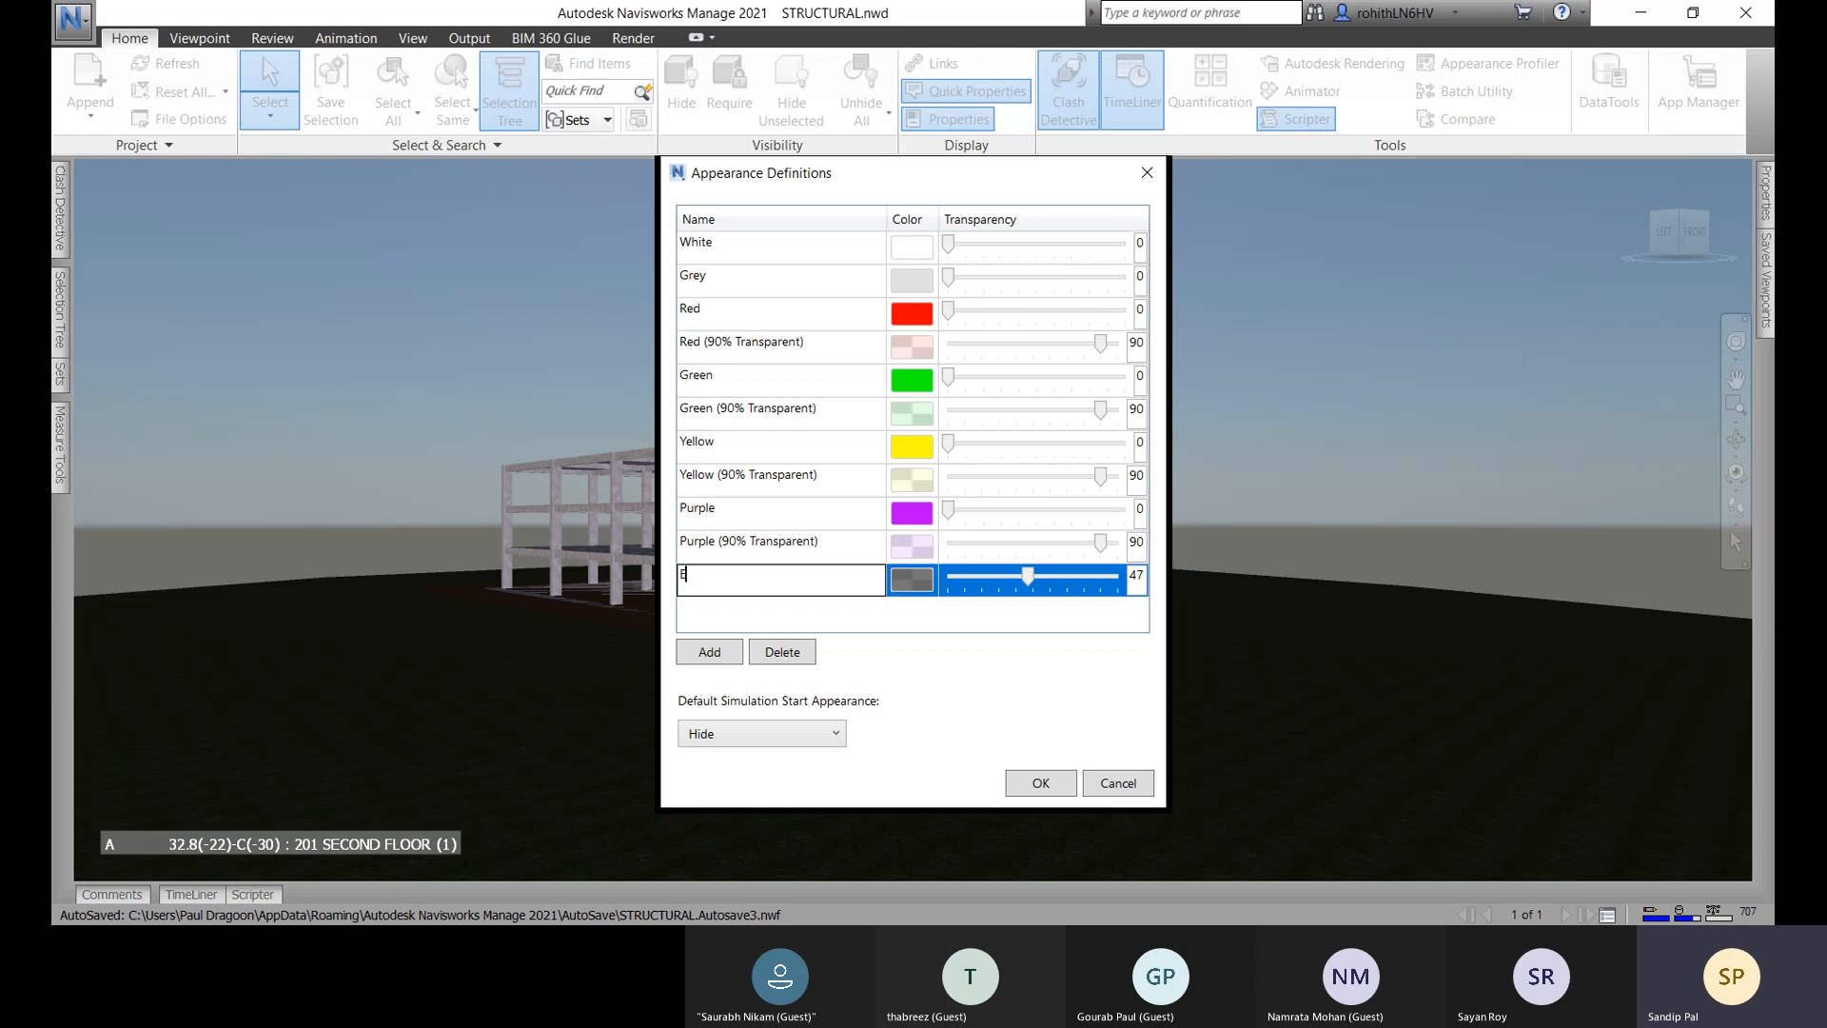
pyautogui.write('xisting')
pyautogui.moveTo(1027, 576); pyautogui.dragTo(1024, 576)
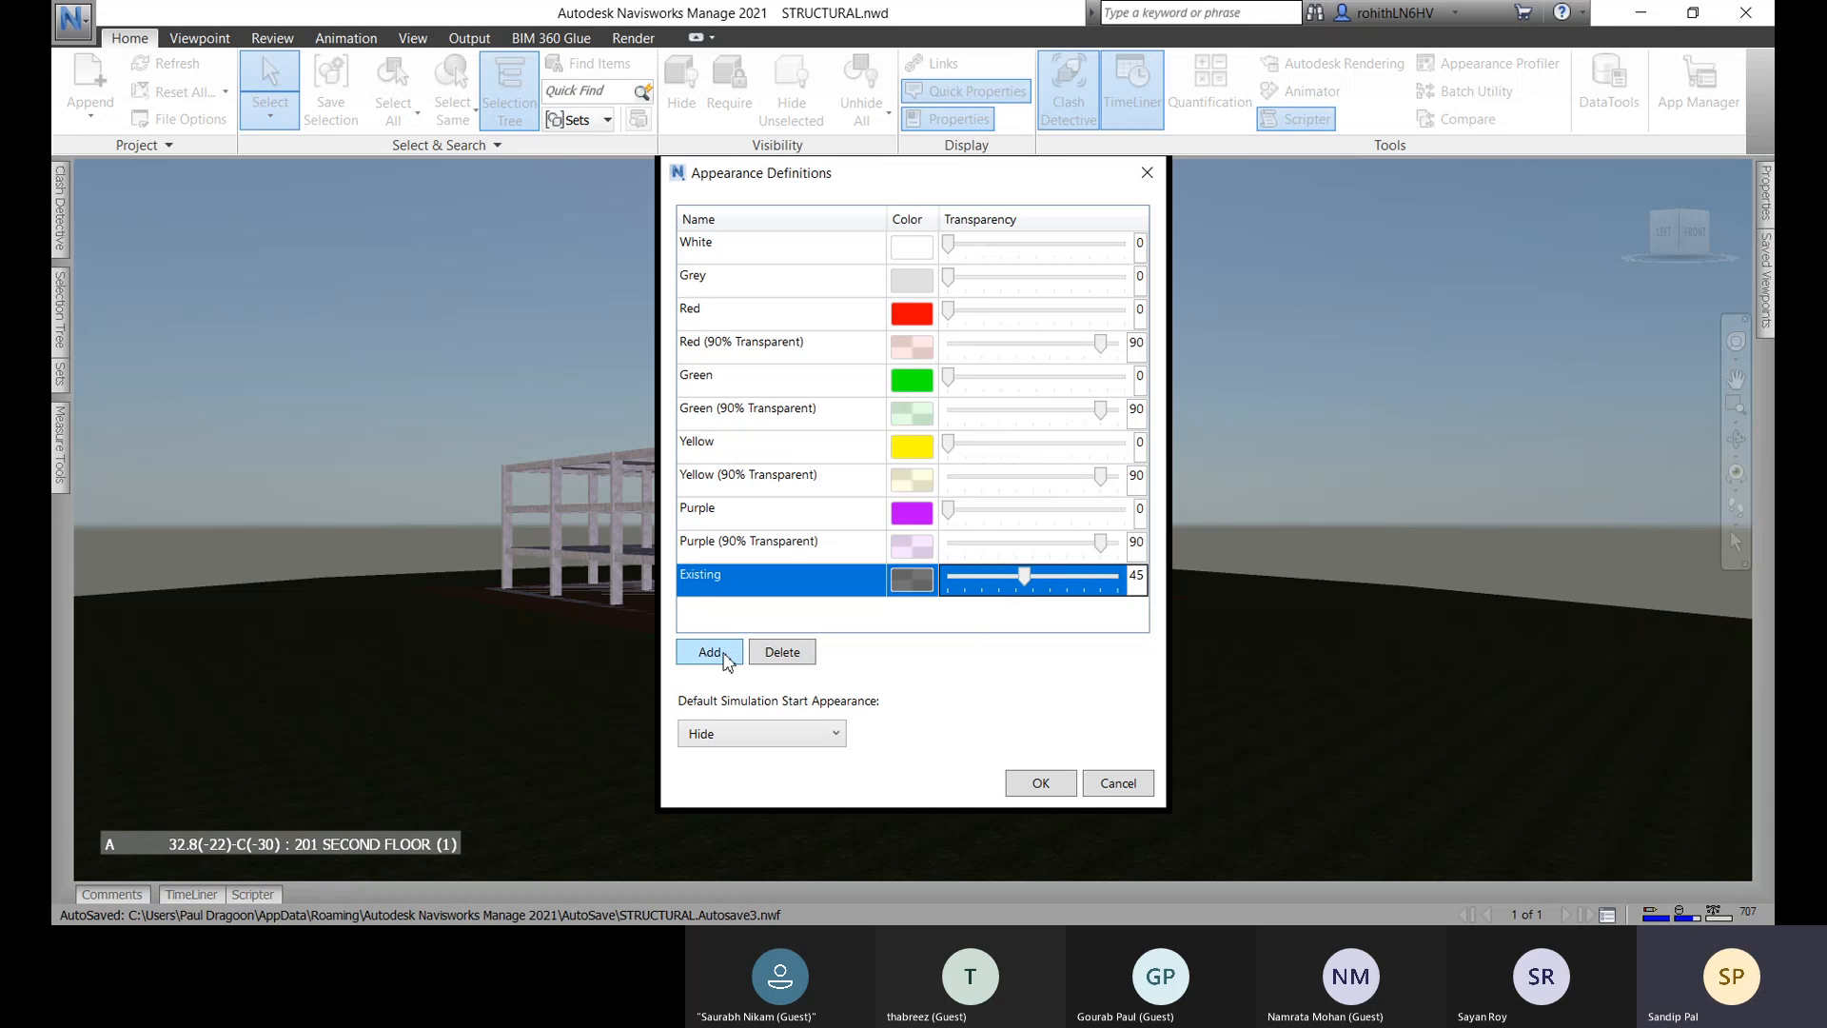
pyautogui.click(728, 548)
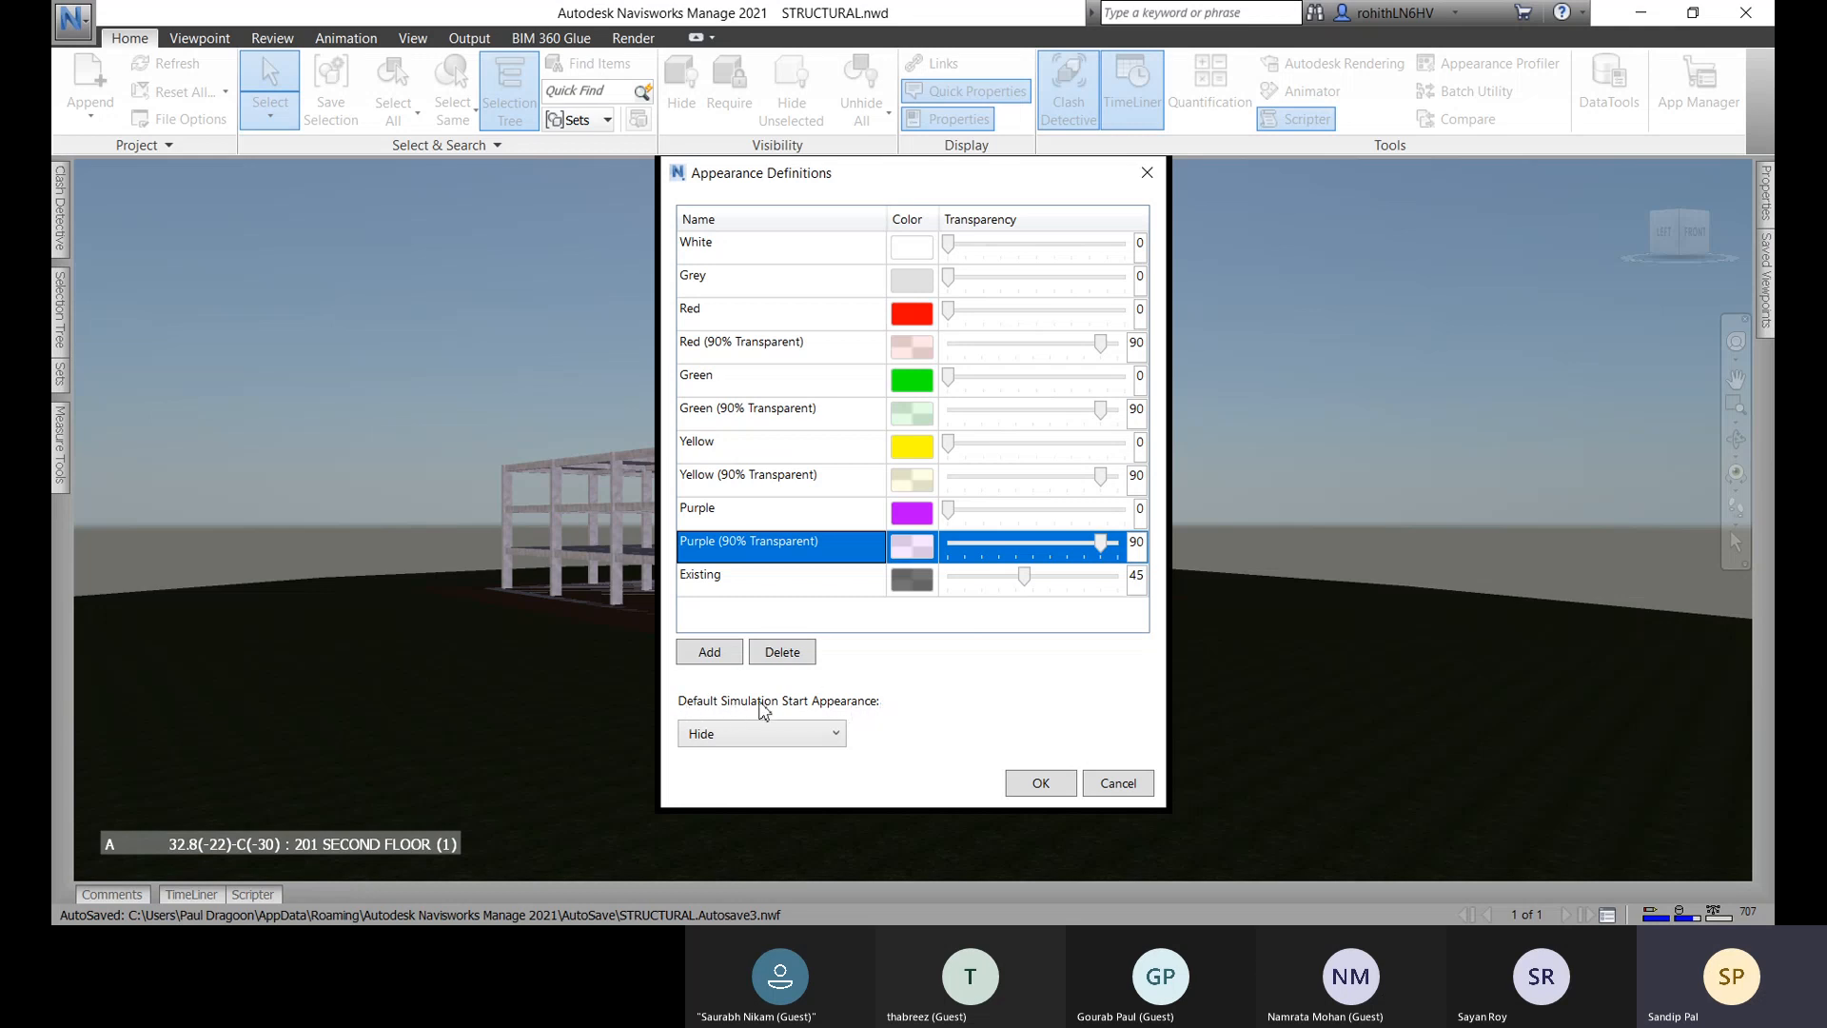
pyautogui.press('Escape')
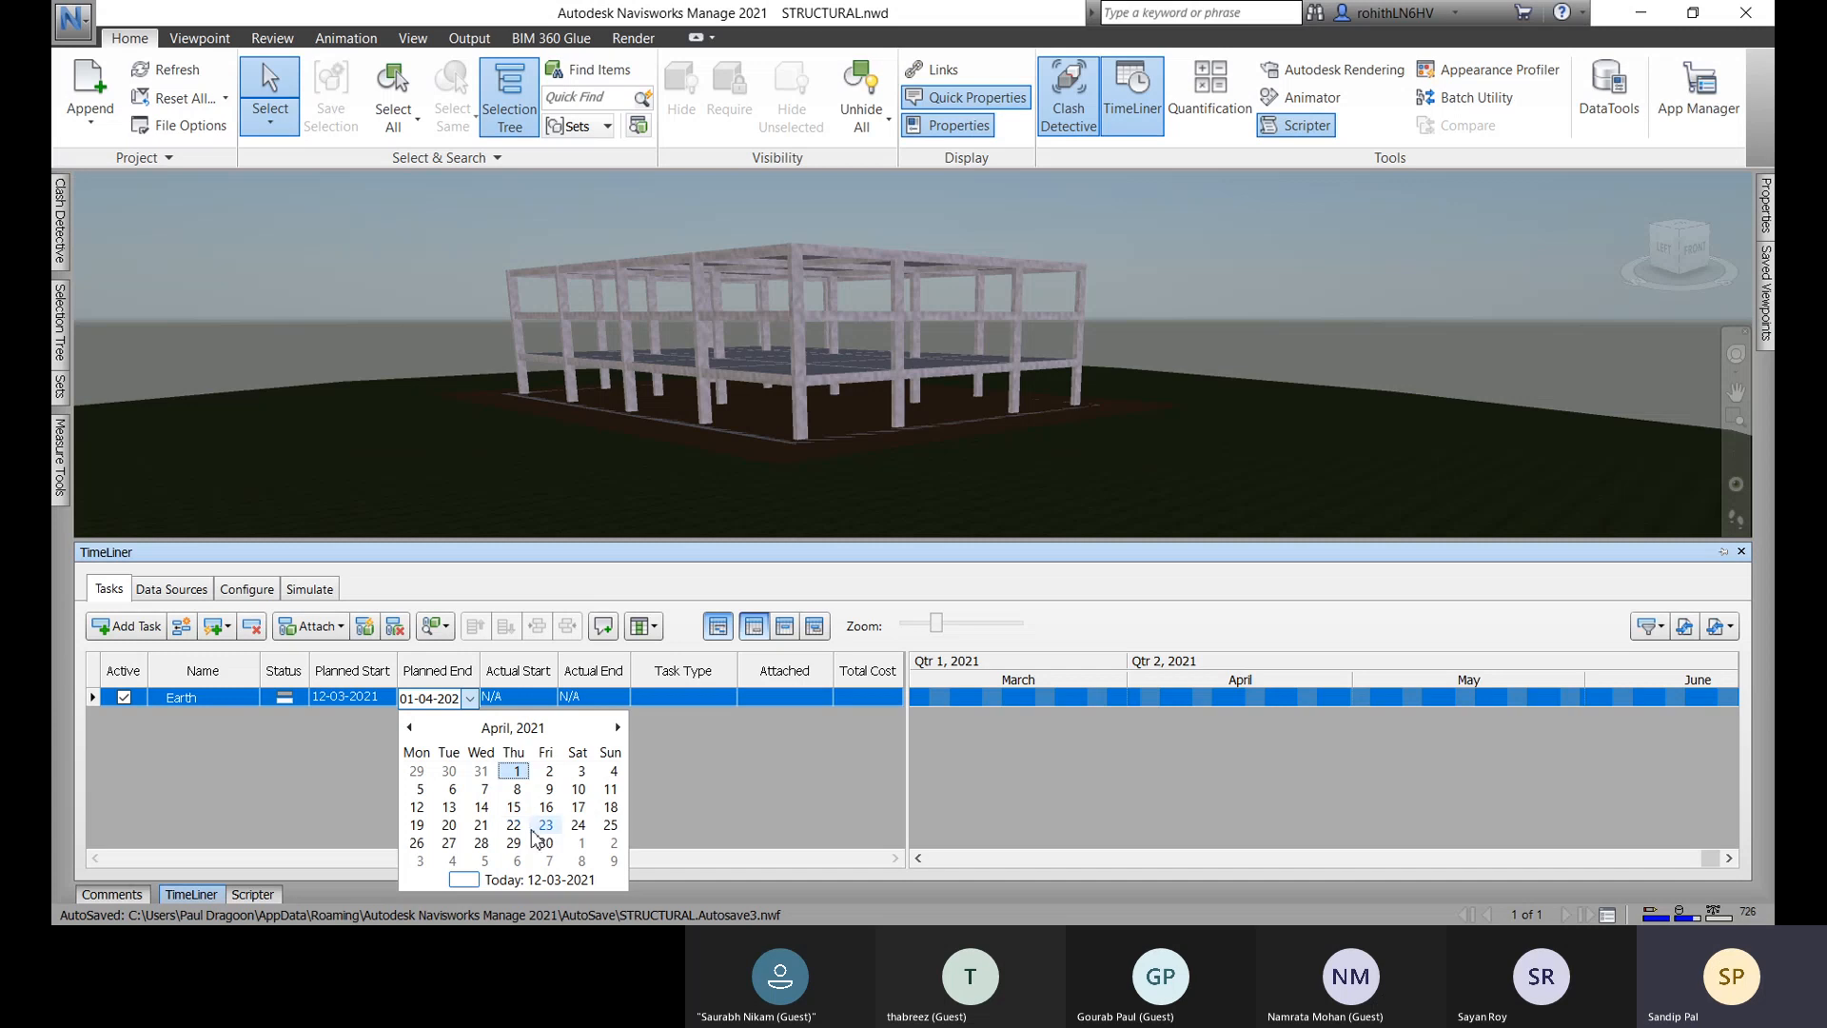
# Set the Earth task's planned end date to 23-04-2021.
pyautogui.click(546, 825)
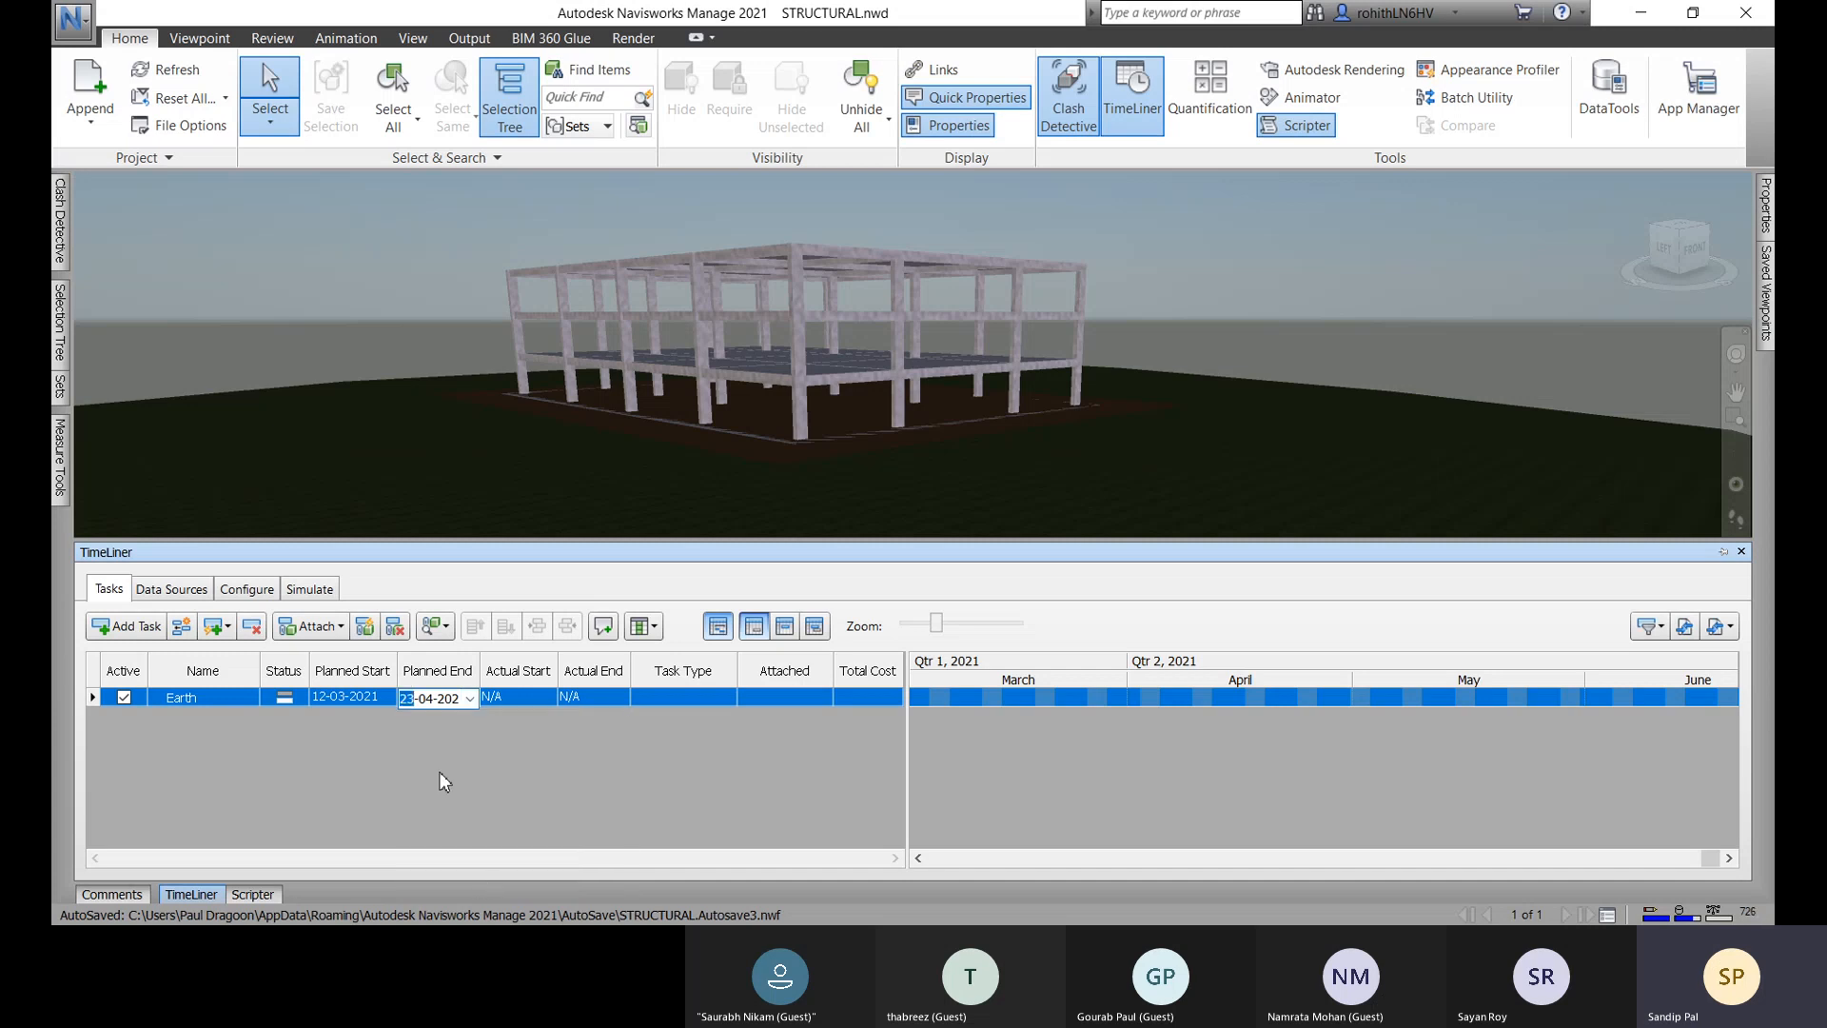
pyautogui.press('Tab')
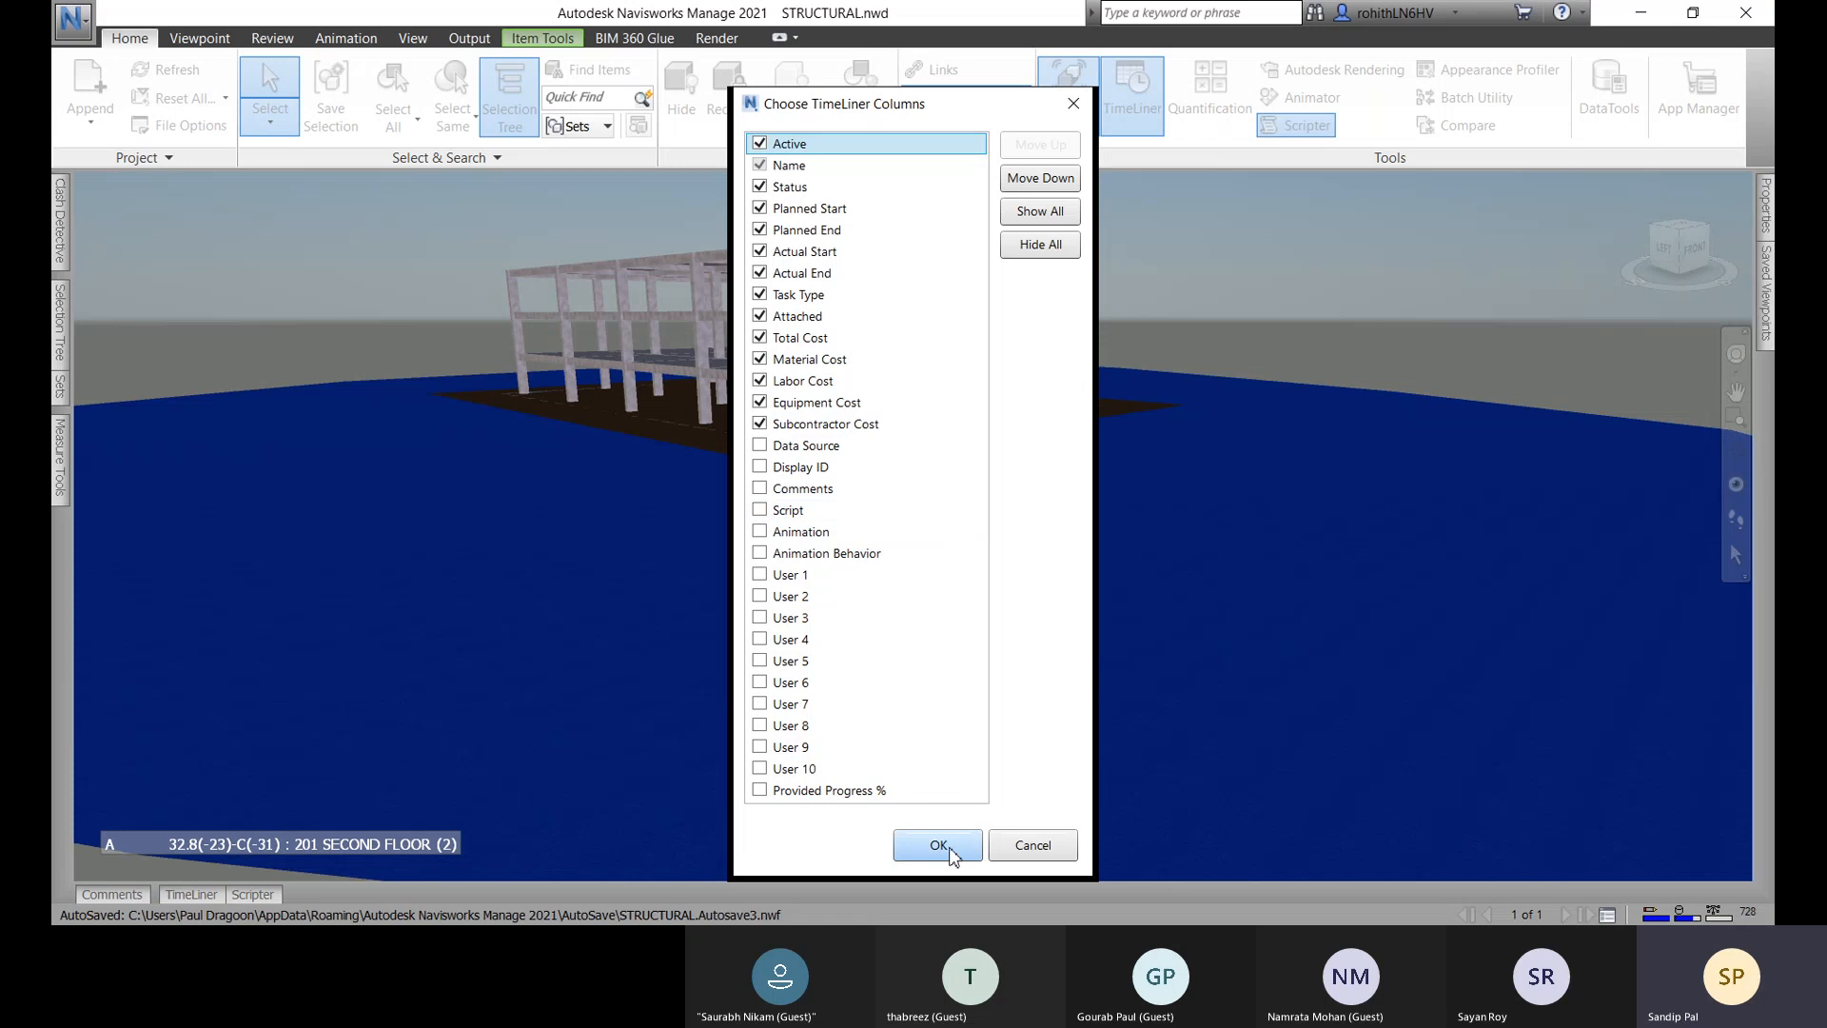
# Apply the column selection with material, labor, equipment and subcontractor costs to the TimeLiner and widen the task table.
pyautogui.click(942, 844)
pyautogui.click(192, 894)
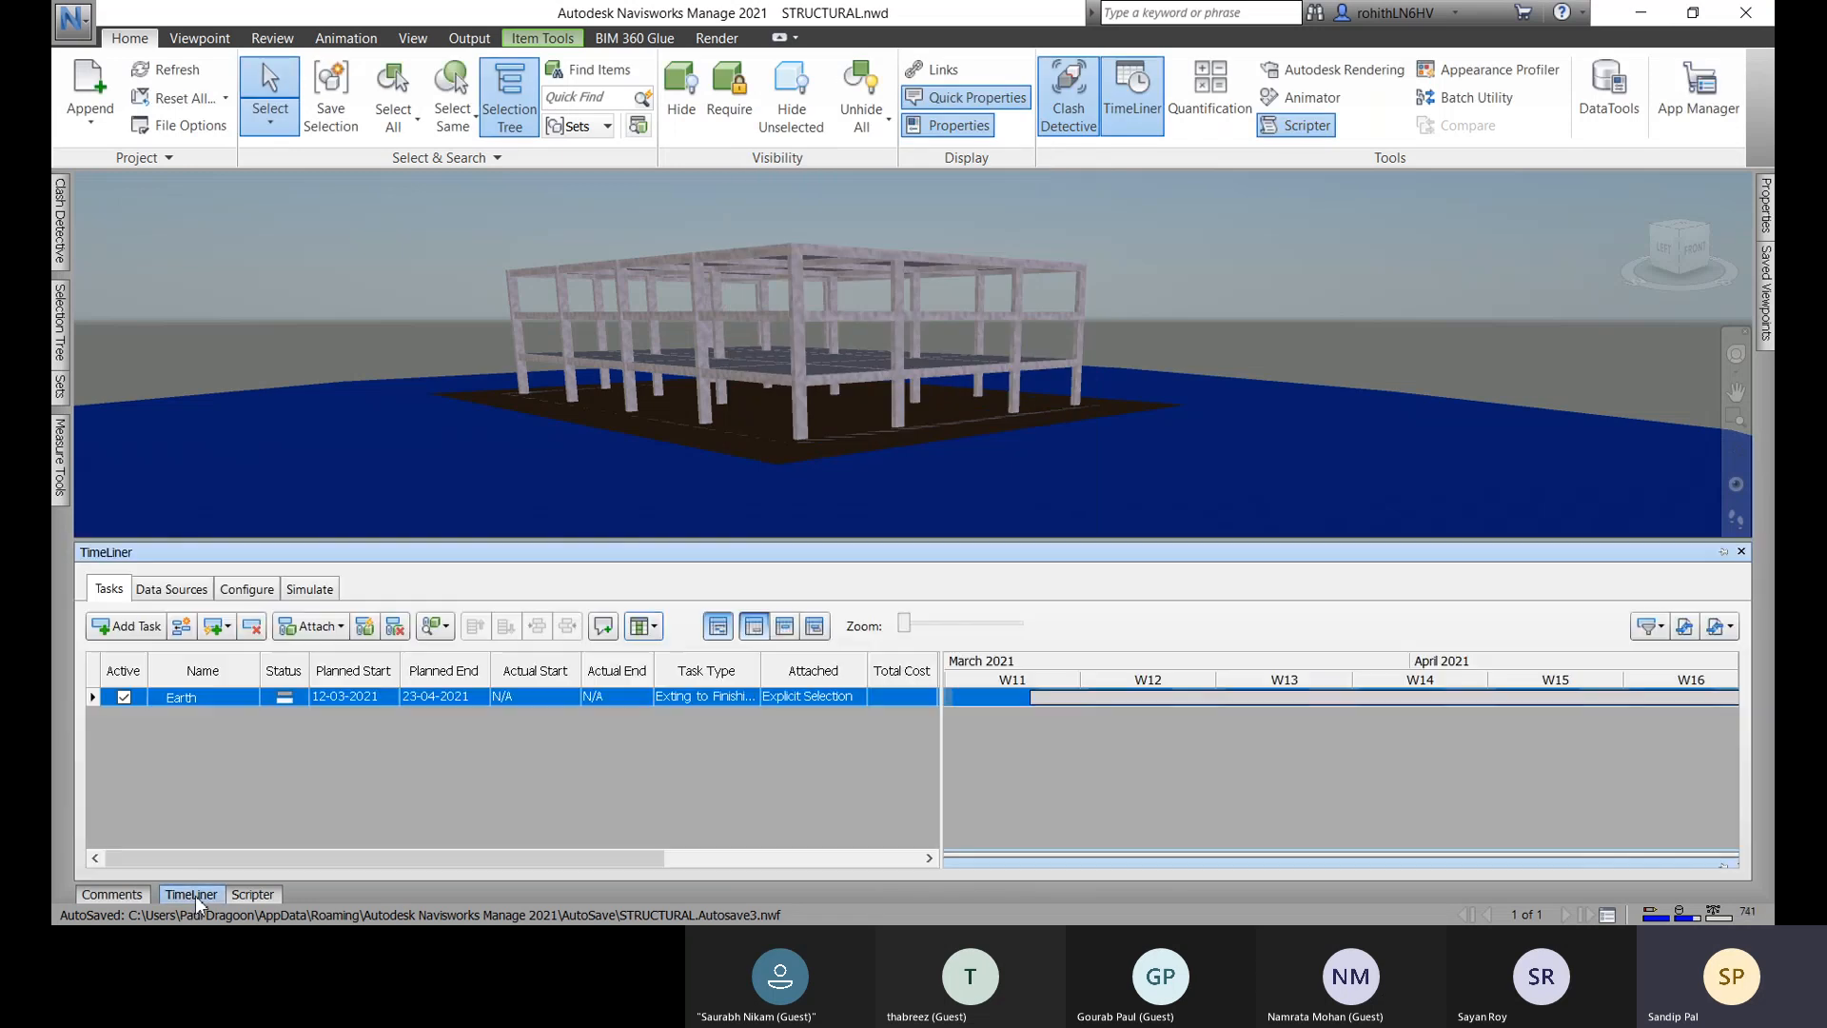
pyautogui.moveTo(945, 687); pyautogui.dragTo(1202, 690)
# Enter the Earth task's costs: material 50, labor 150, equipment 5 and subcontractor 40.
pyautogui.click(979, 698)
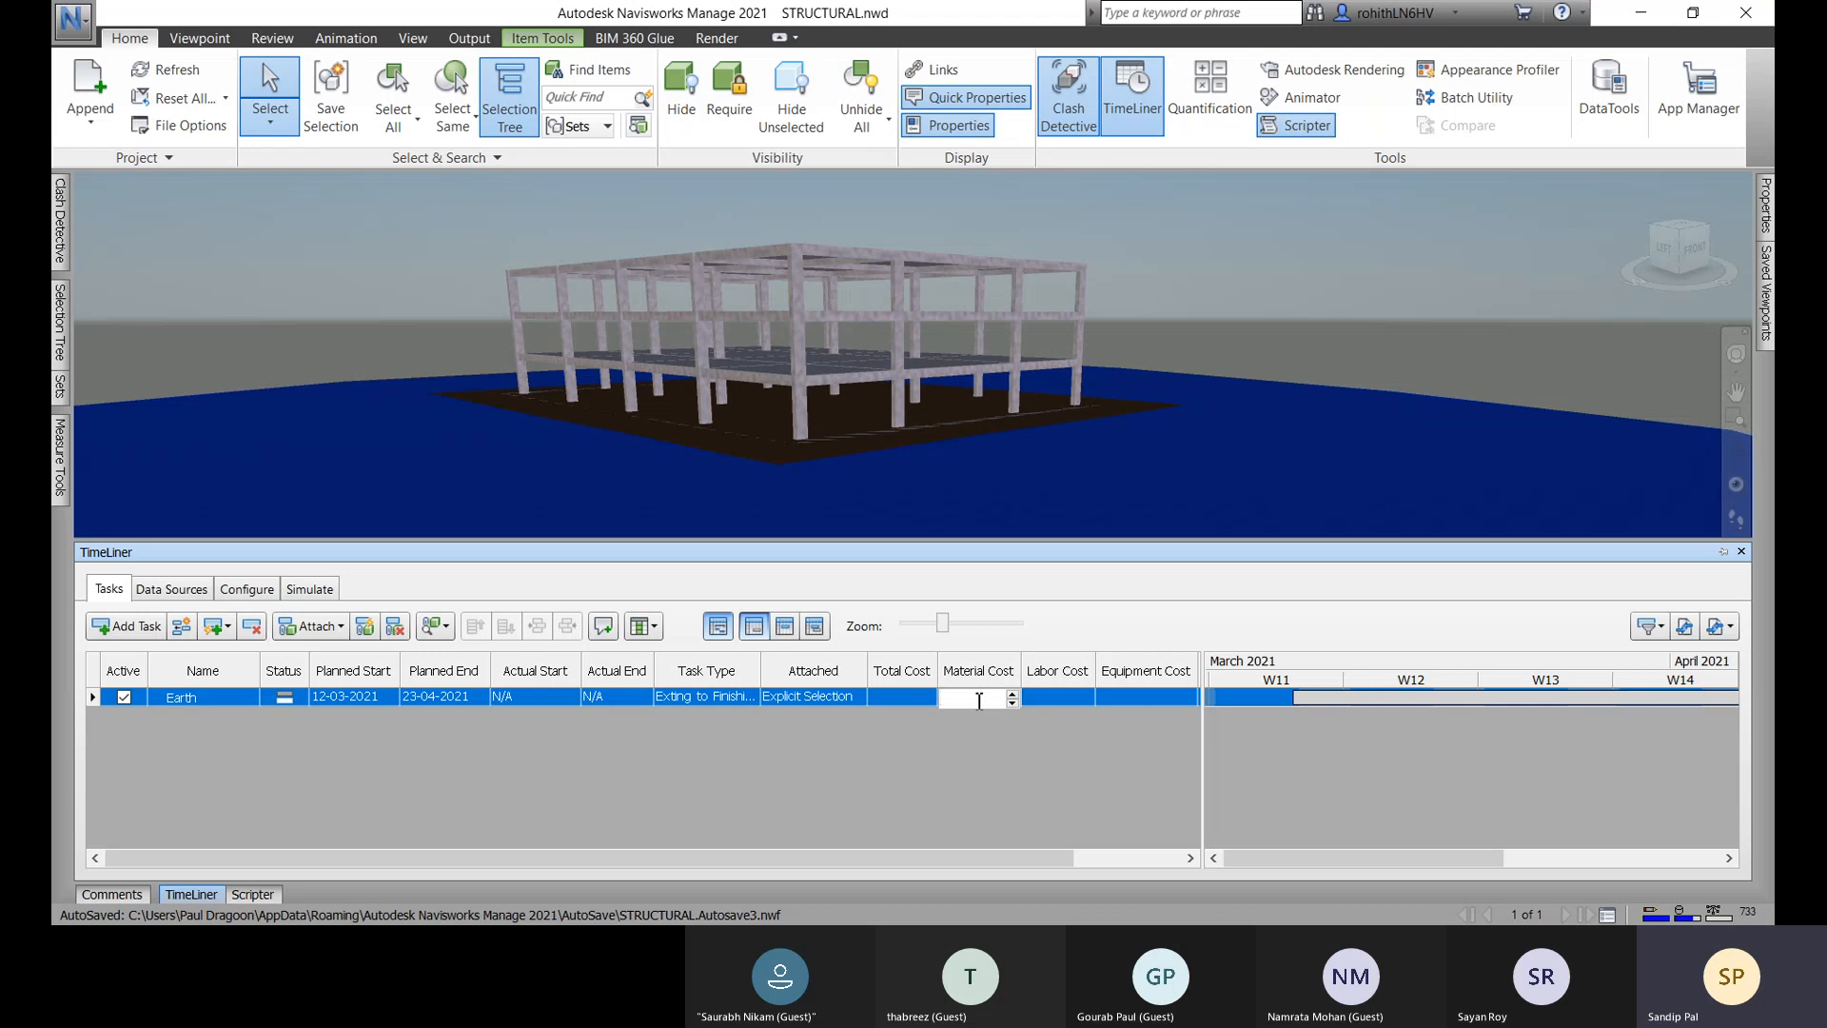
pyautogui.write('50')
pyautogui.click(1047, 698)
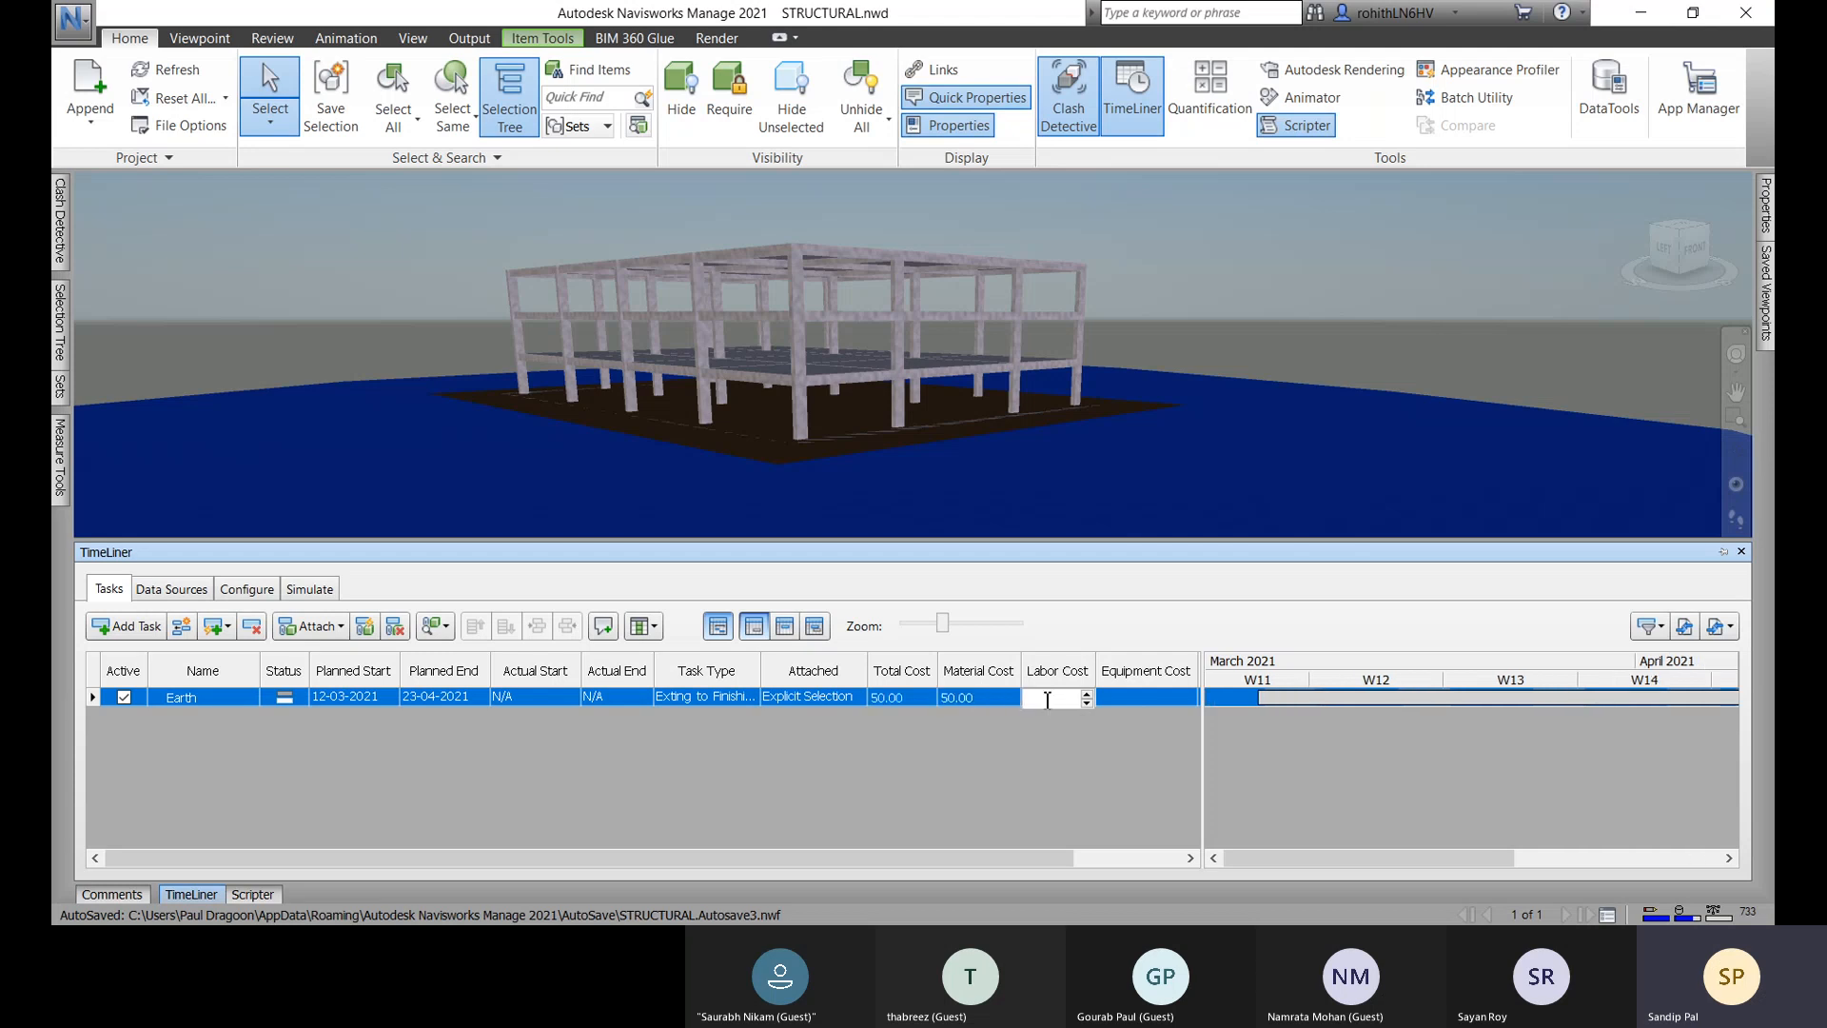
pyautogui.write('150')
pyautogui.press('Tab')
pyautogui.write('5')
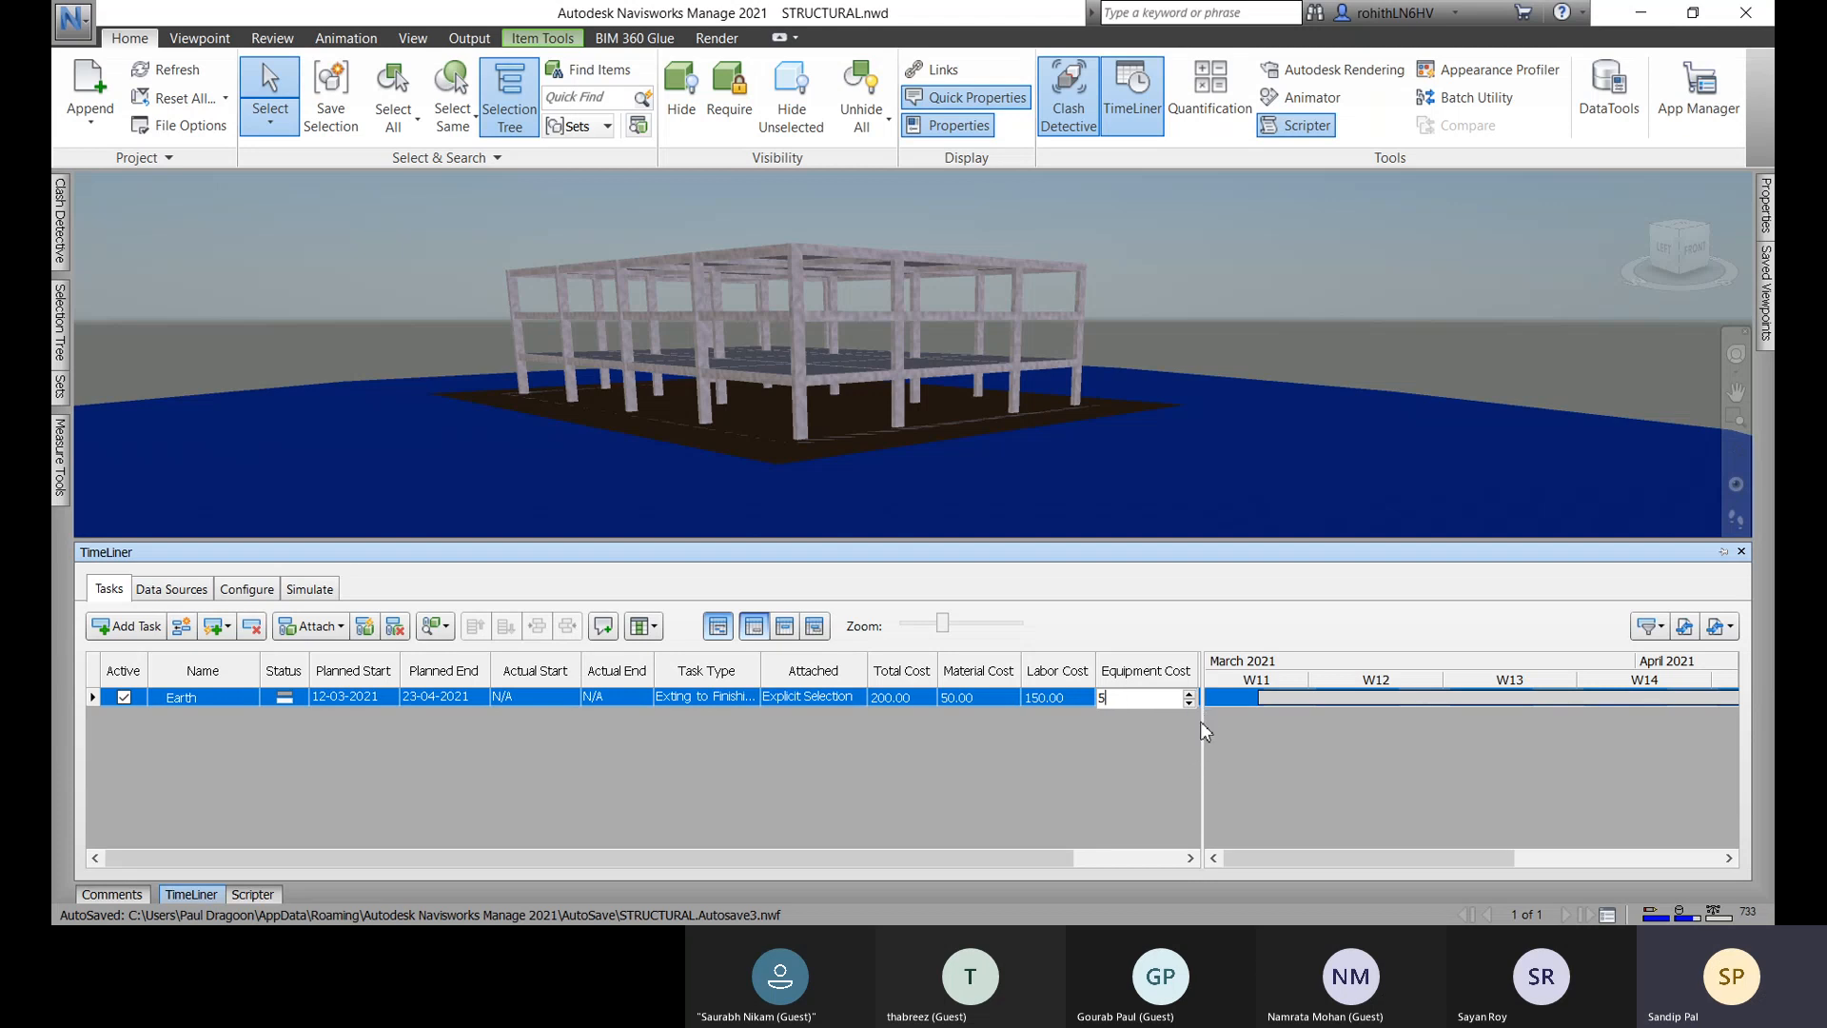
pyautogui.moveTo(1202, 722); pyautogui.dragTo(1278, 722)
pyautogui.click(1234, 700)
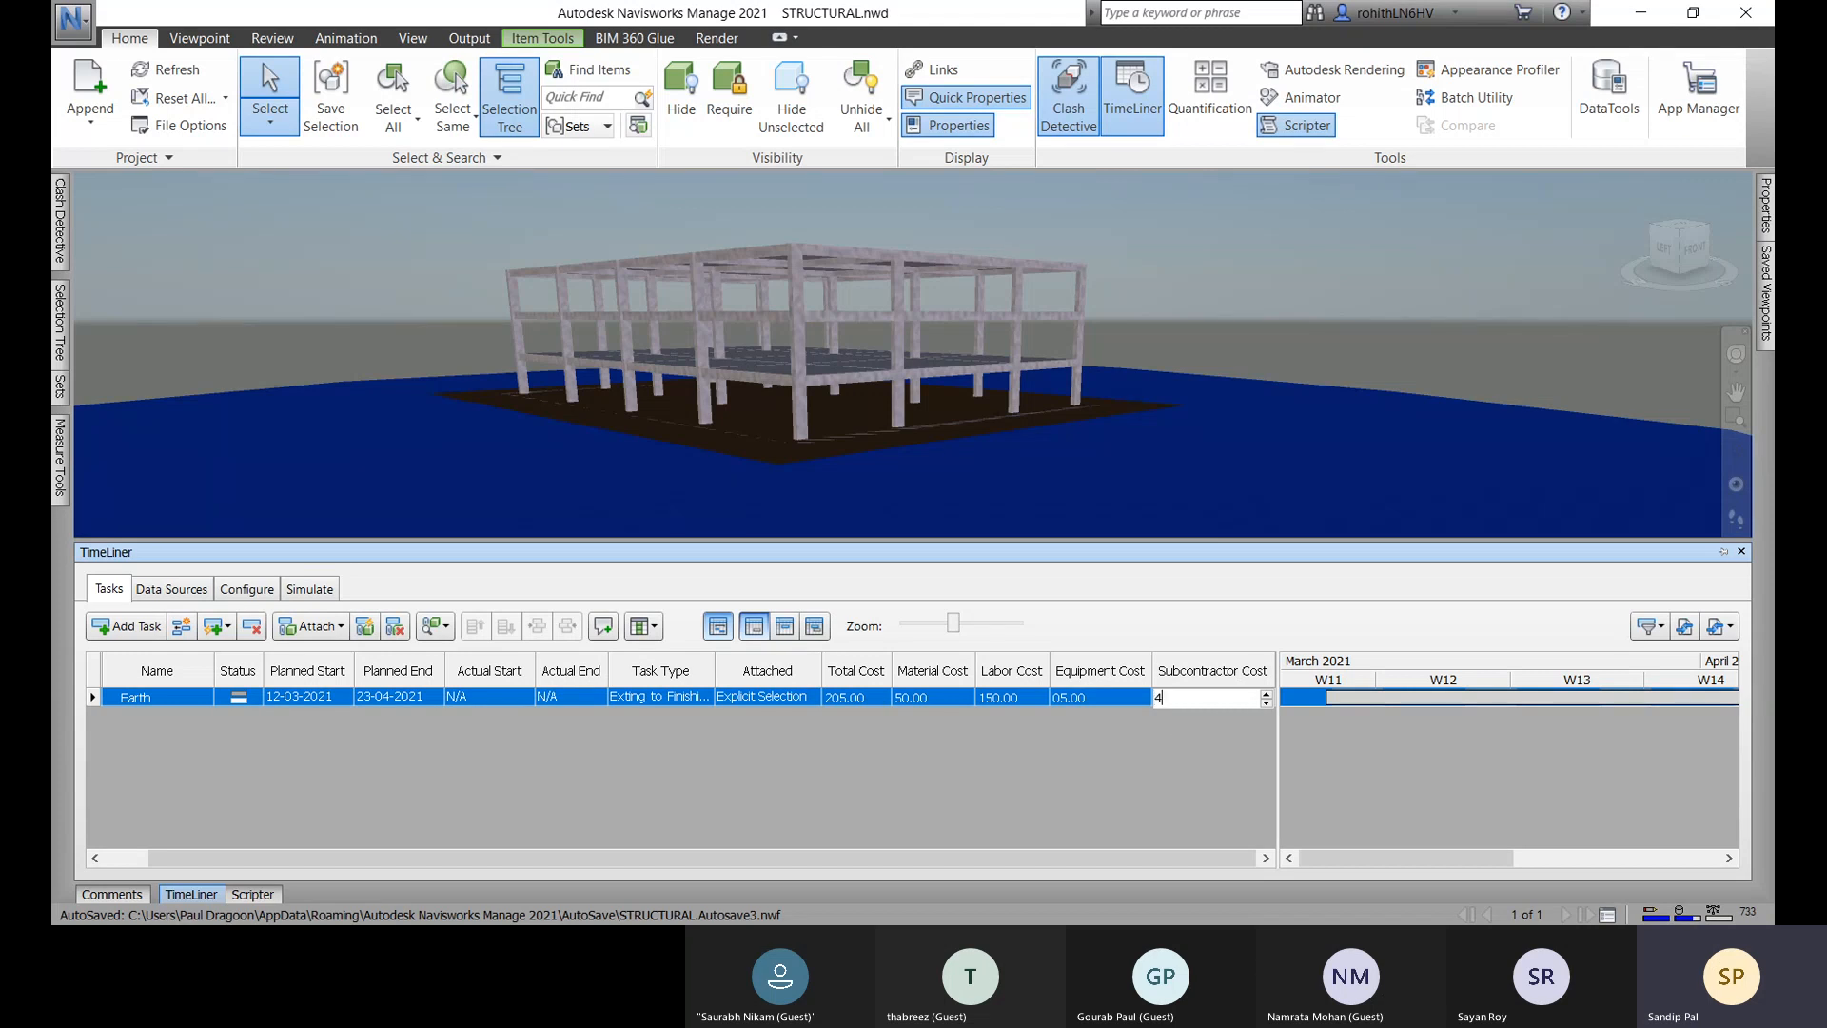
pyautogui.write('0')
pyautogui.click(755, 734)
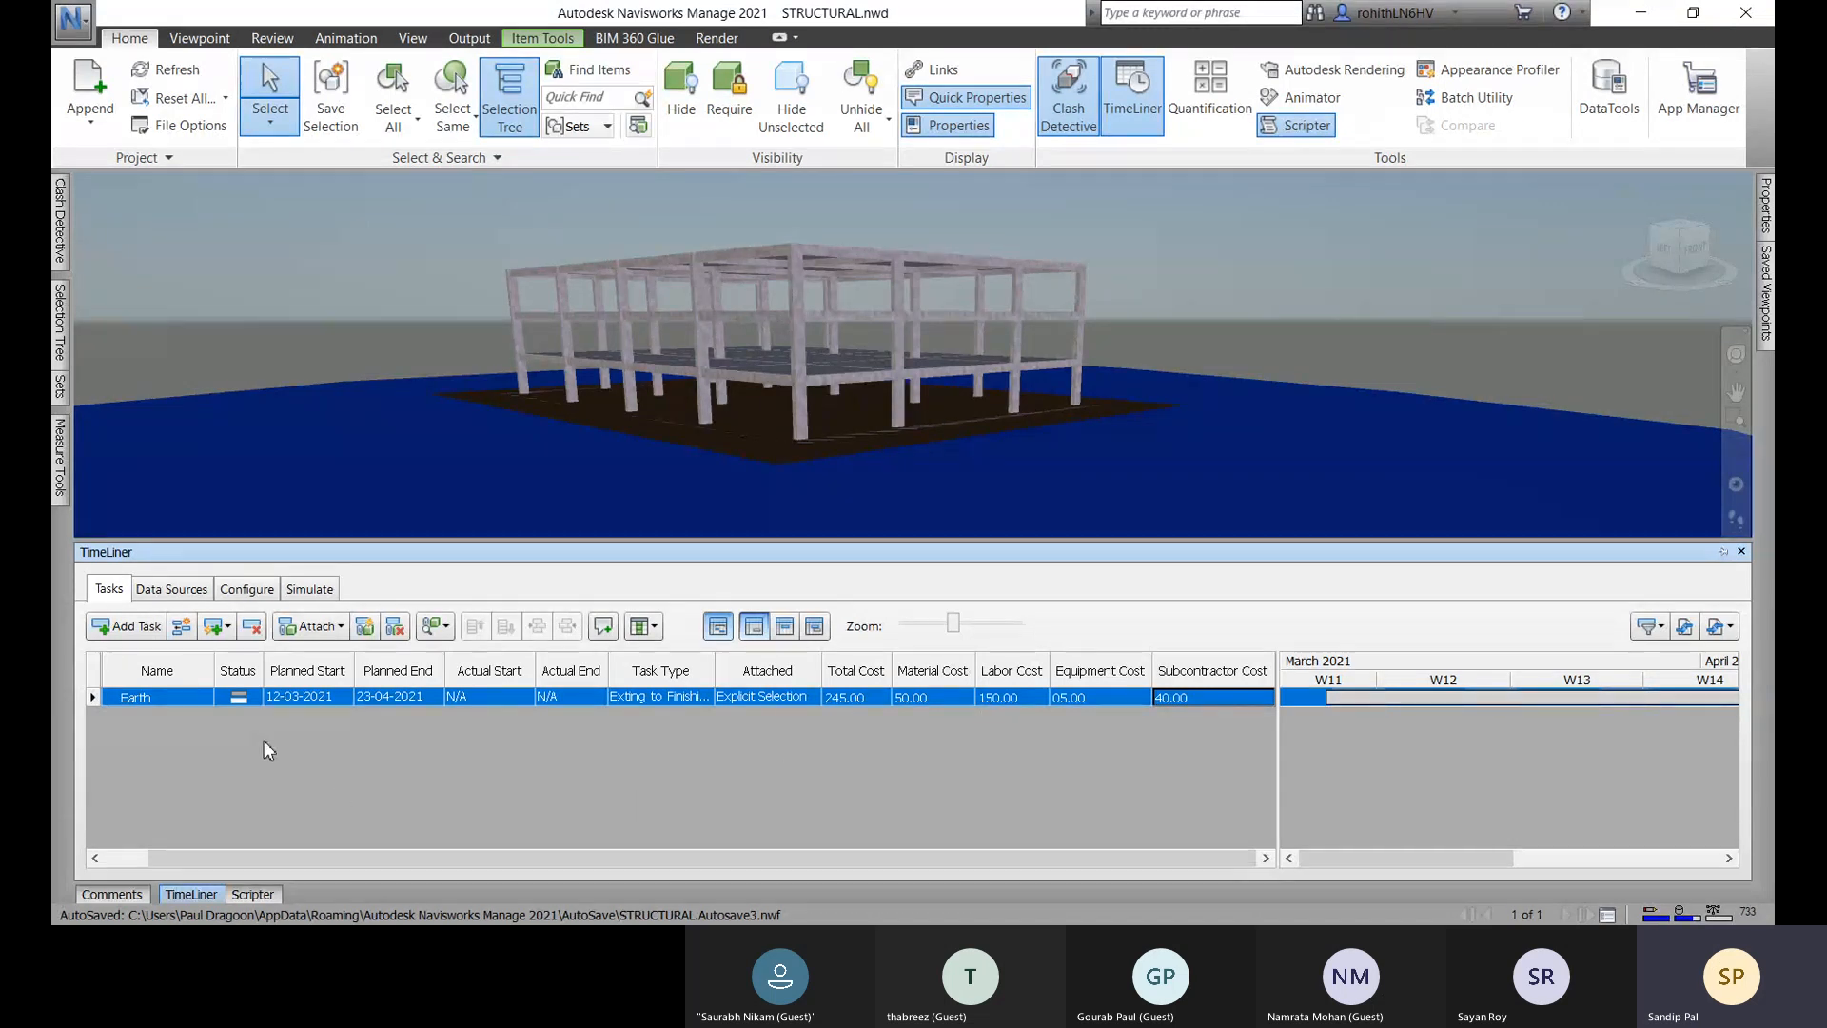
# Play the TimeLiner simulation of the Earth task, then return to the task list.
pyautogui.click(312, 590)
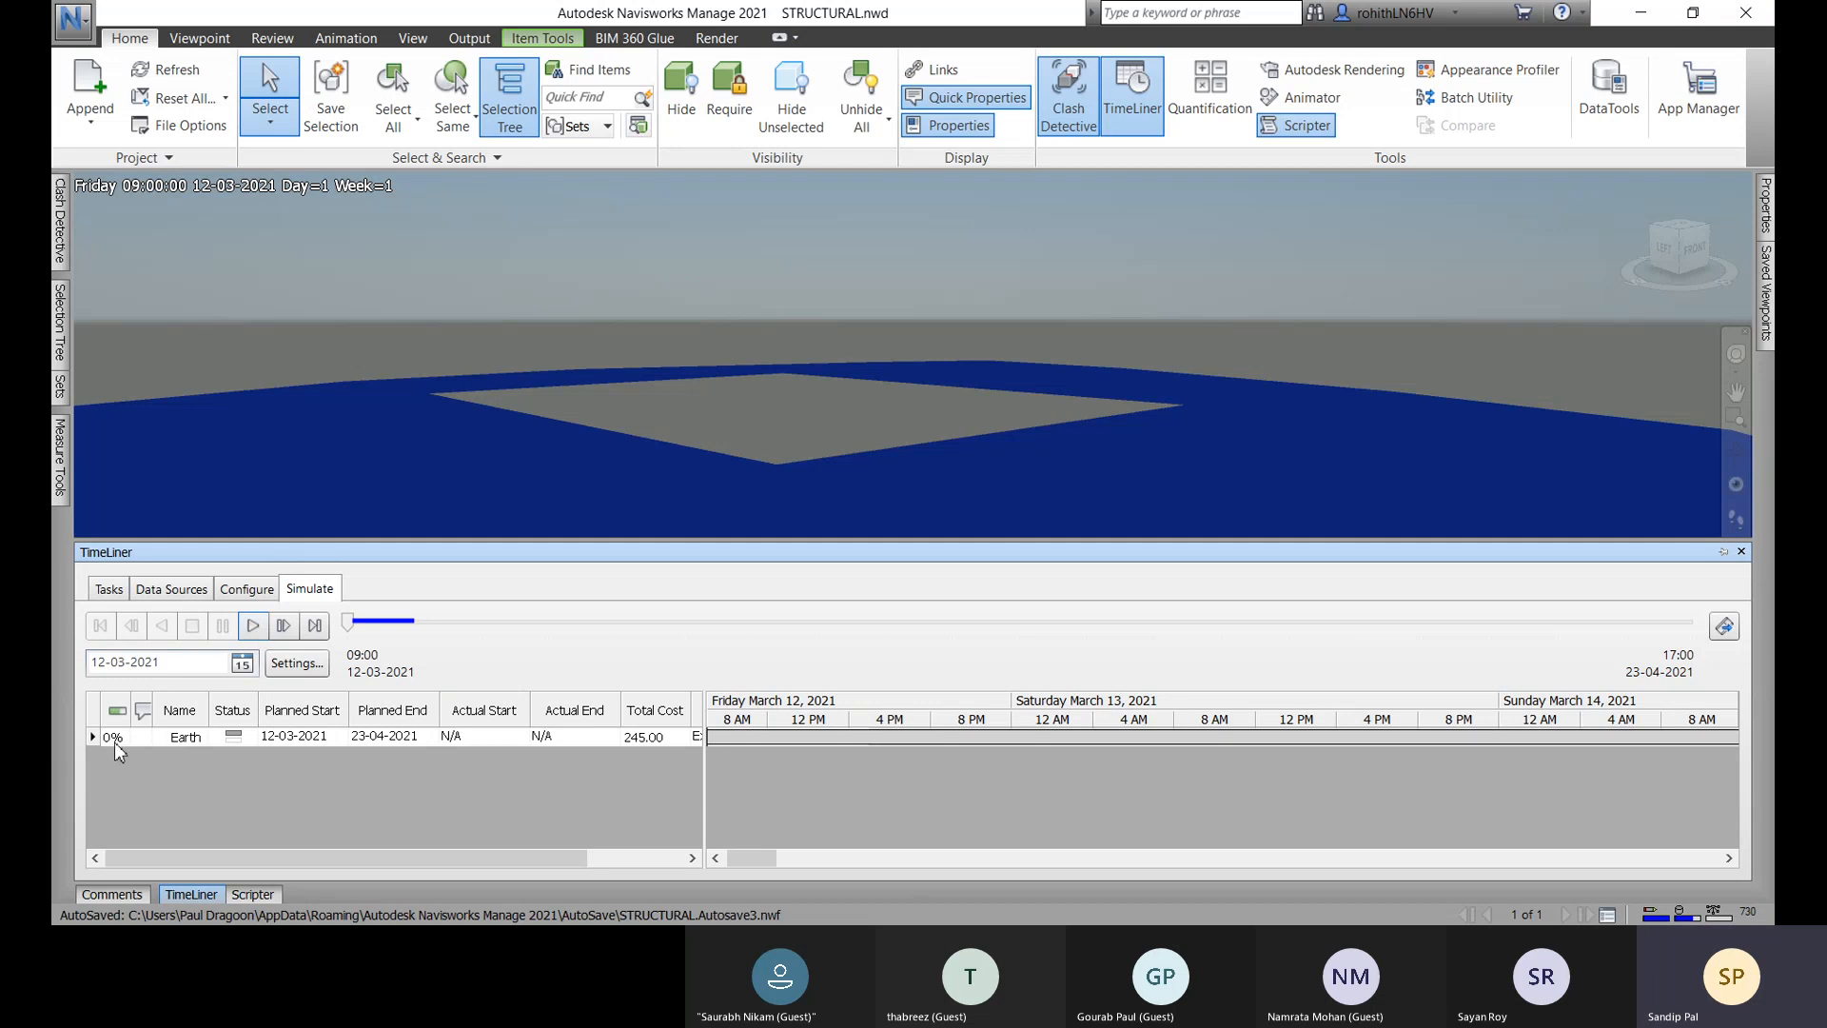
pyautogui.click(253, 625)
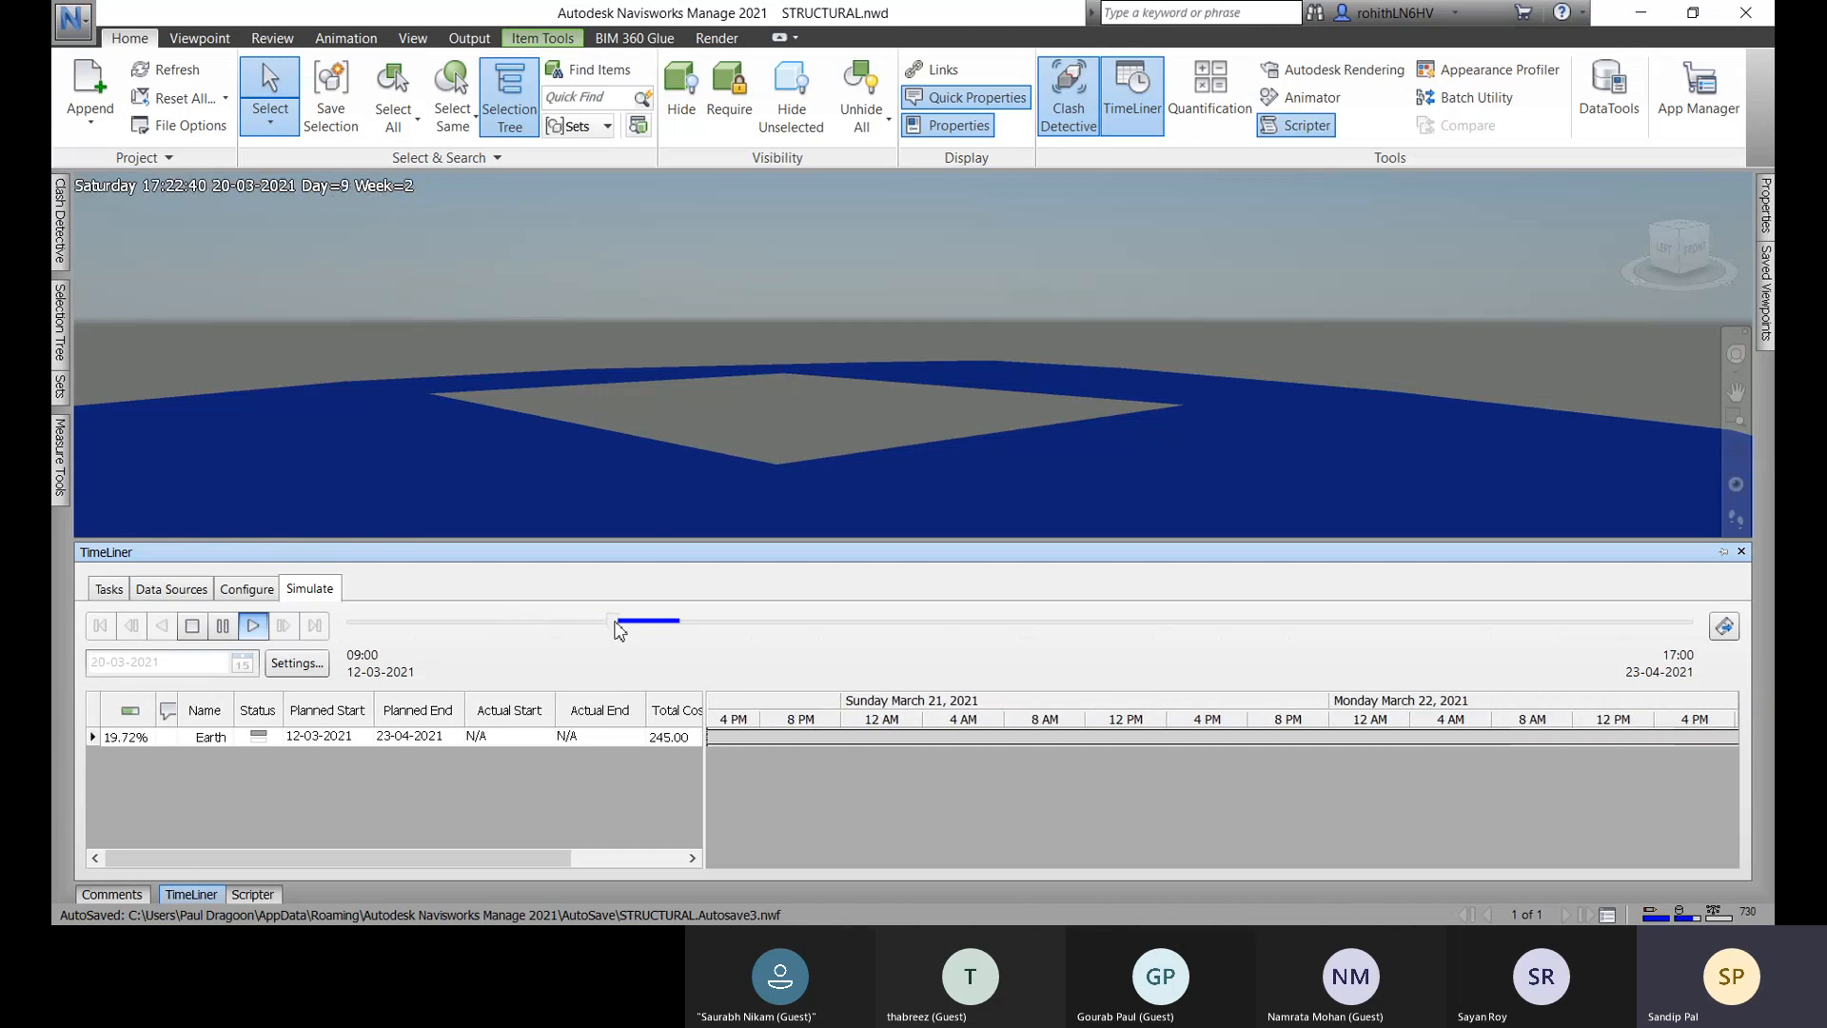
pyautogui.click(109, 589)
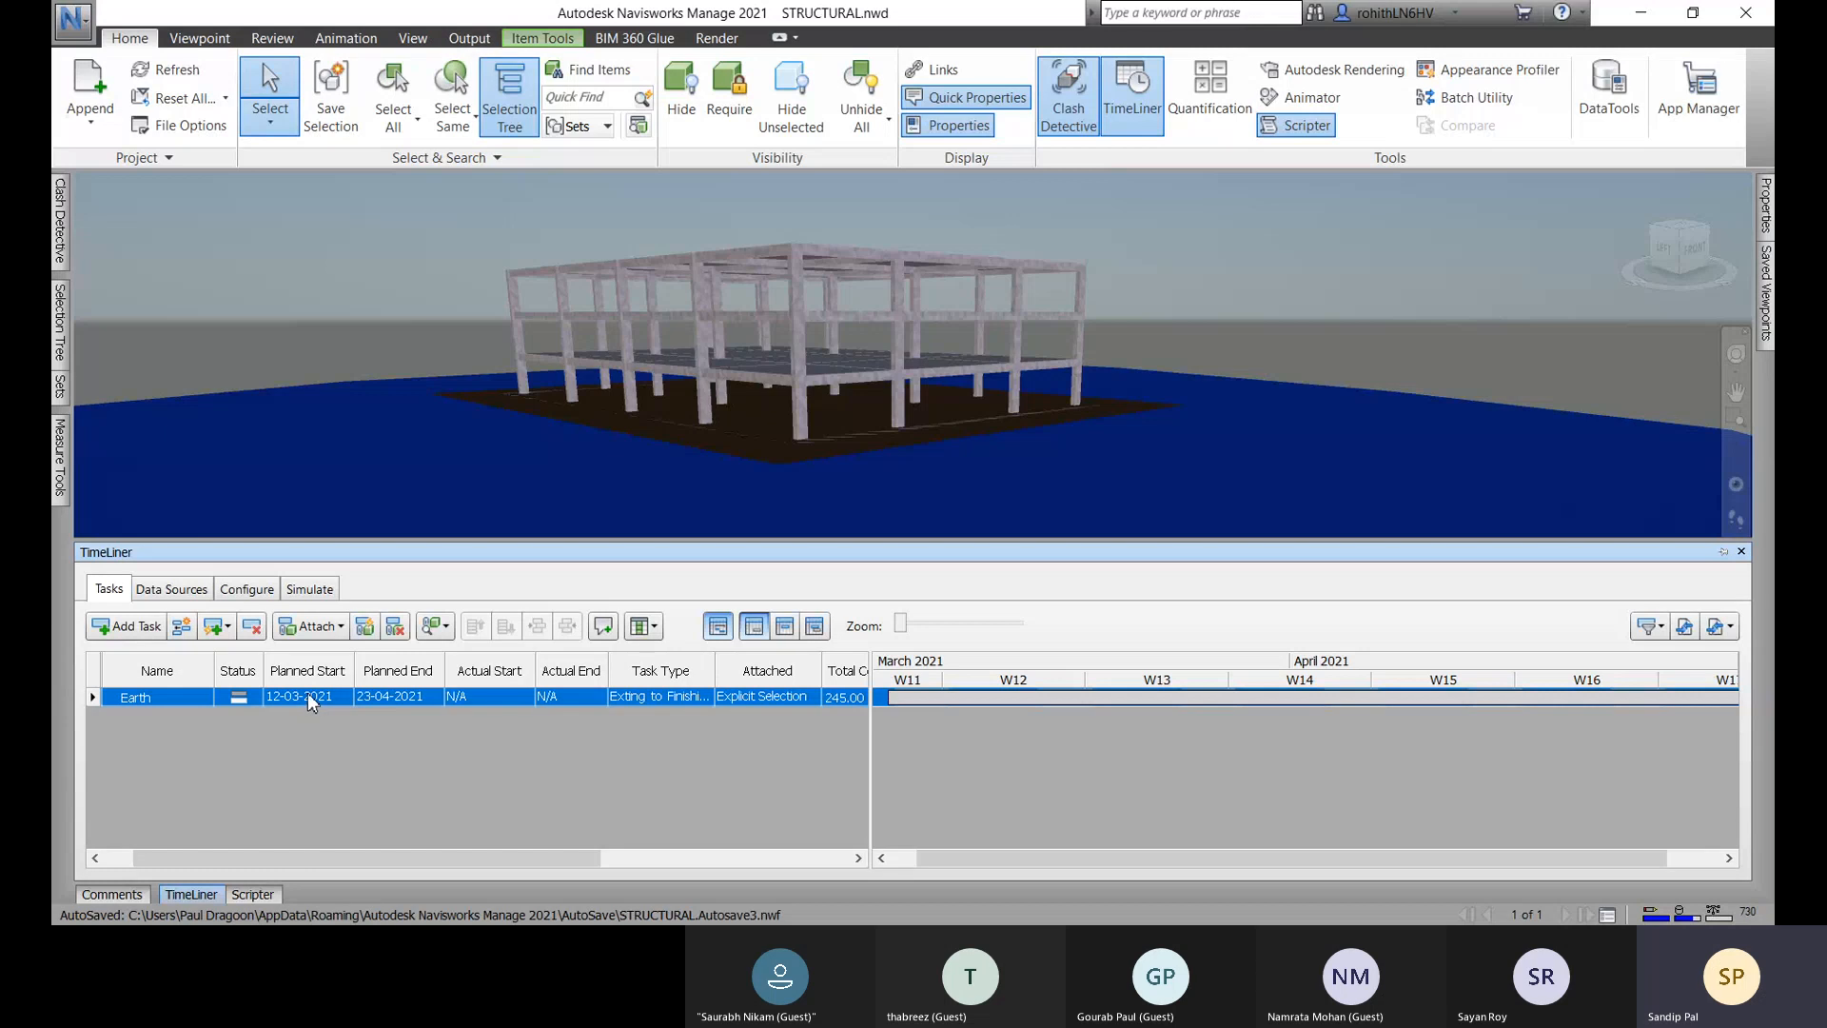
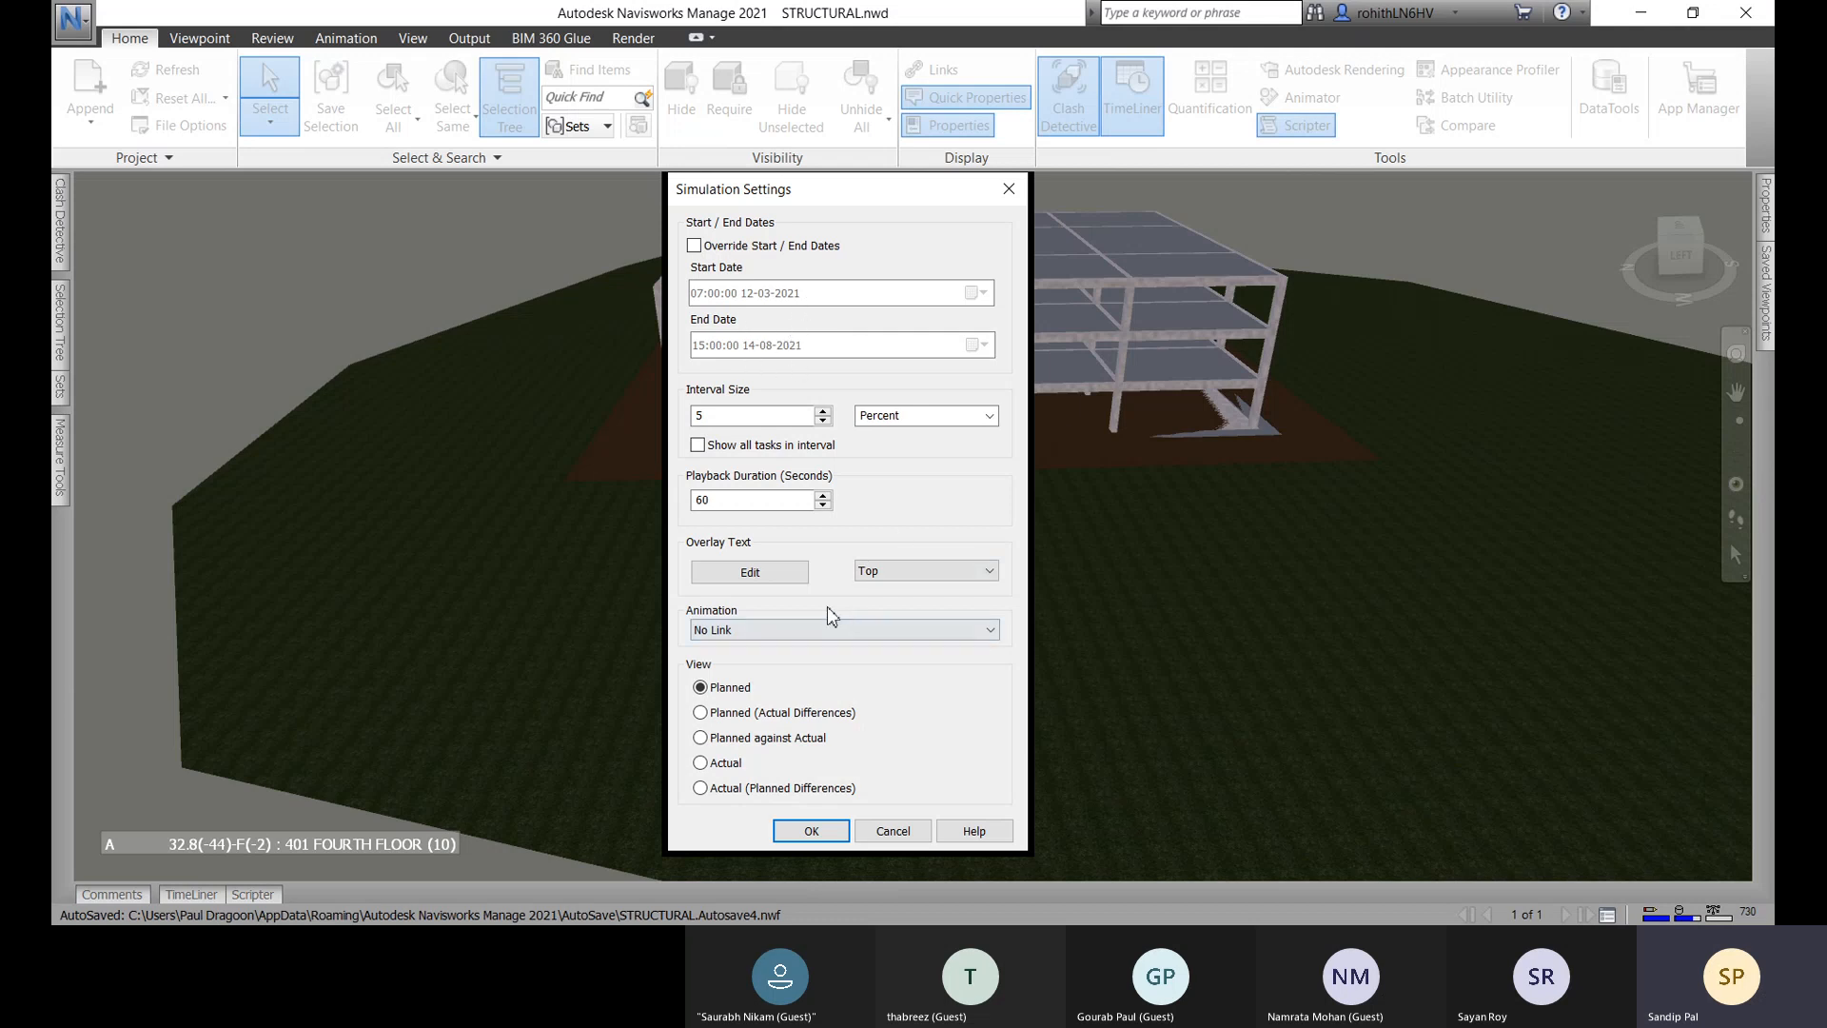
# Append the material cost and the red color code to the overlay text in the simulation settings.
pyautogui.click(728, 572)
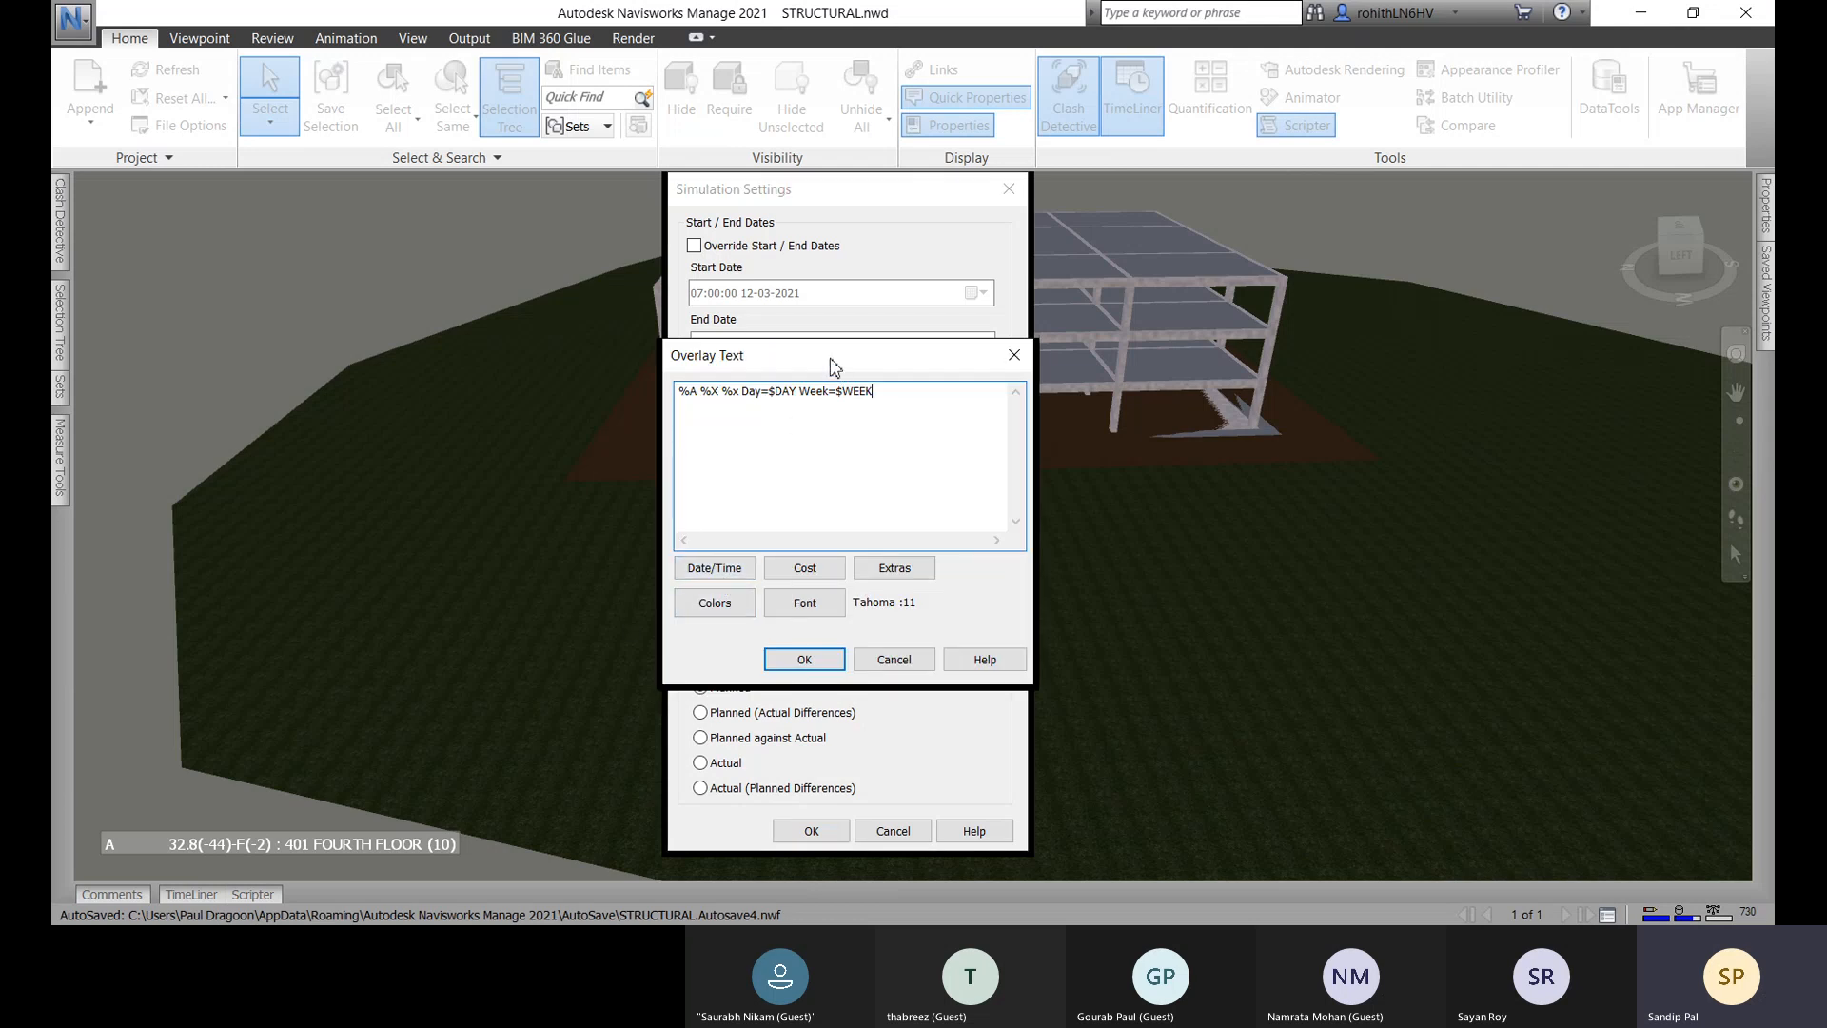
pyautogui.moveTo(834, 365); pyautogui.dragTo(396, 315)
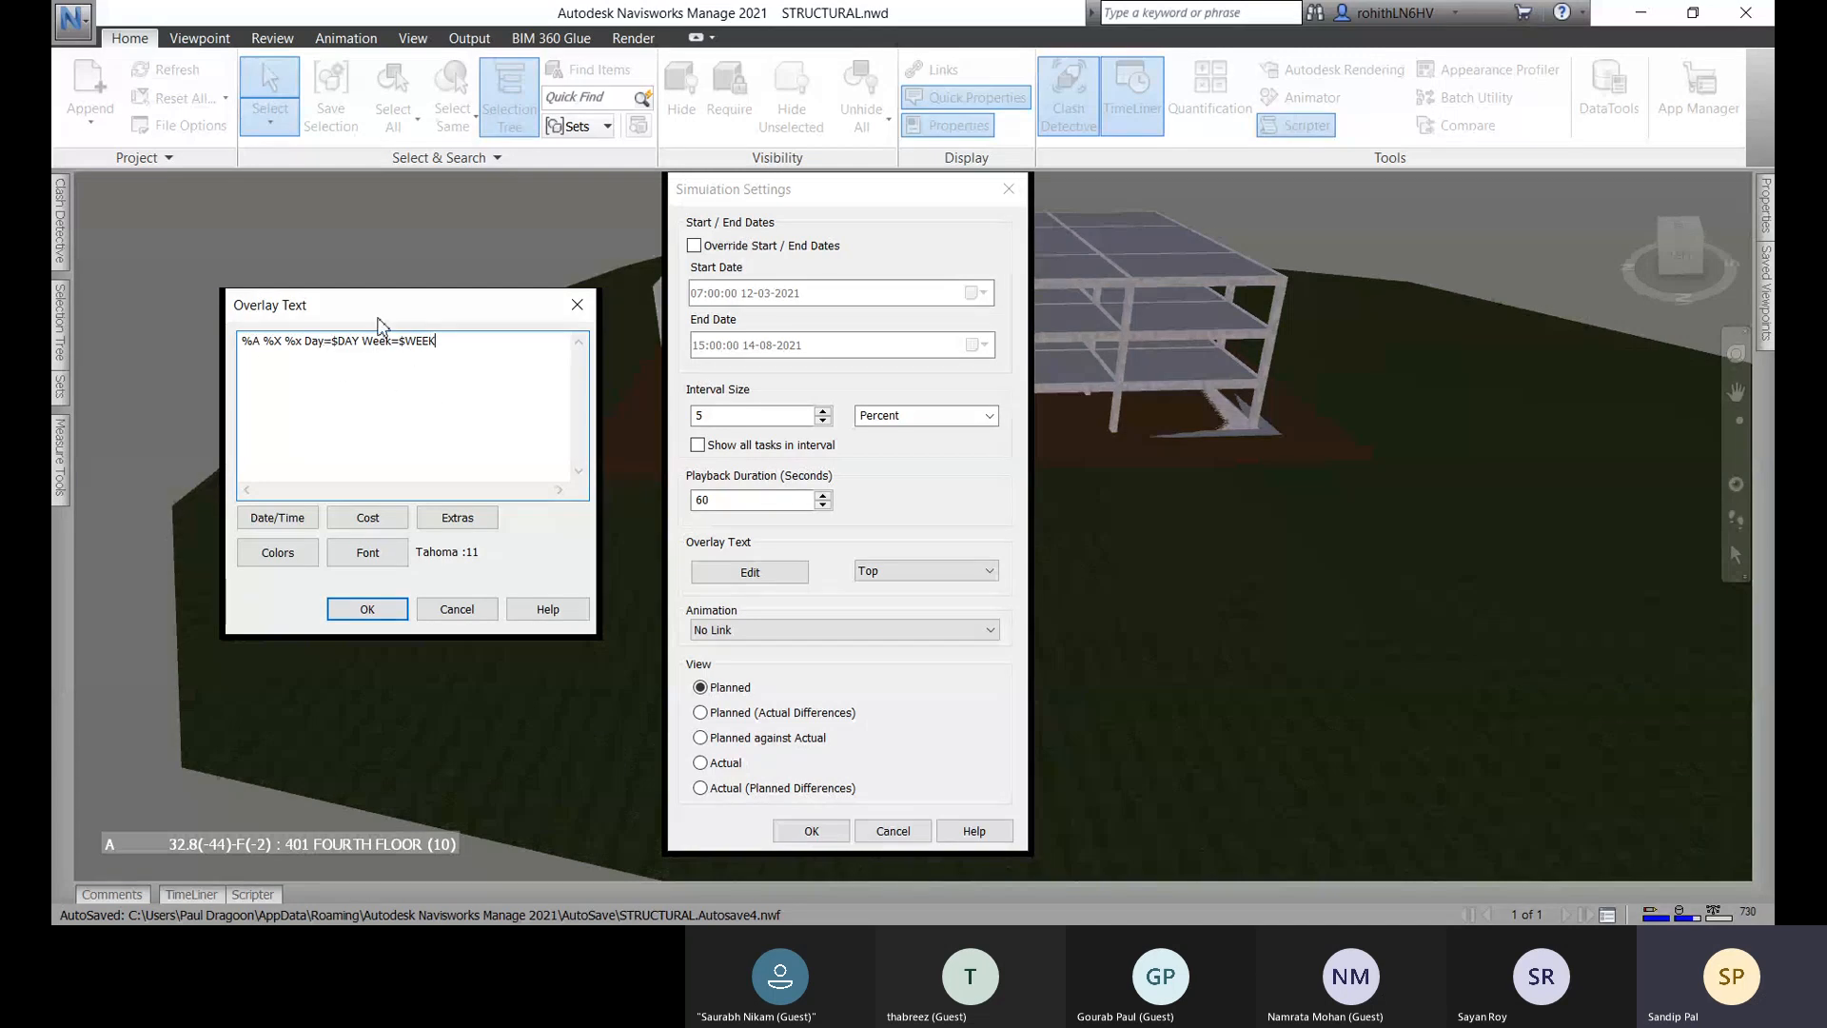
pyautogui.moveTo(380, 318); pyautogui.dragTo(395, 308)
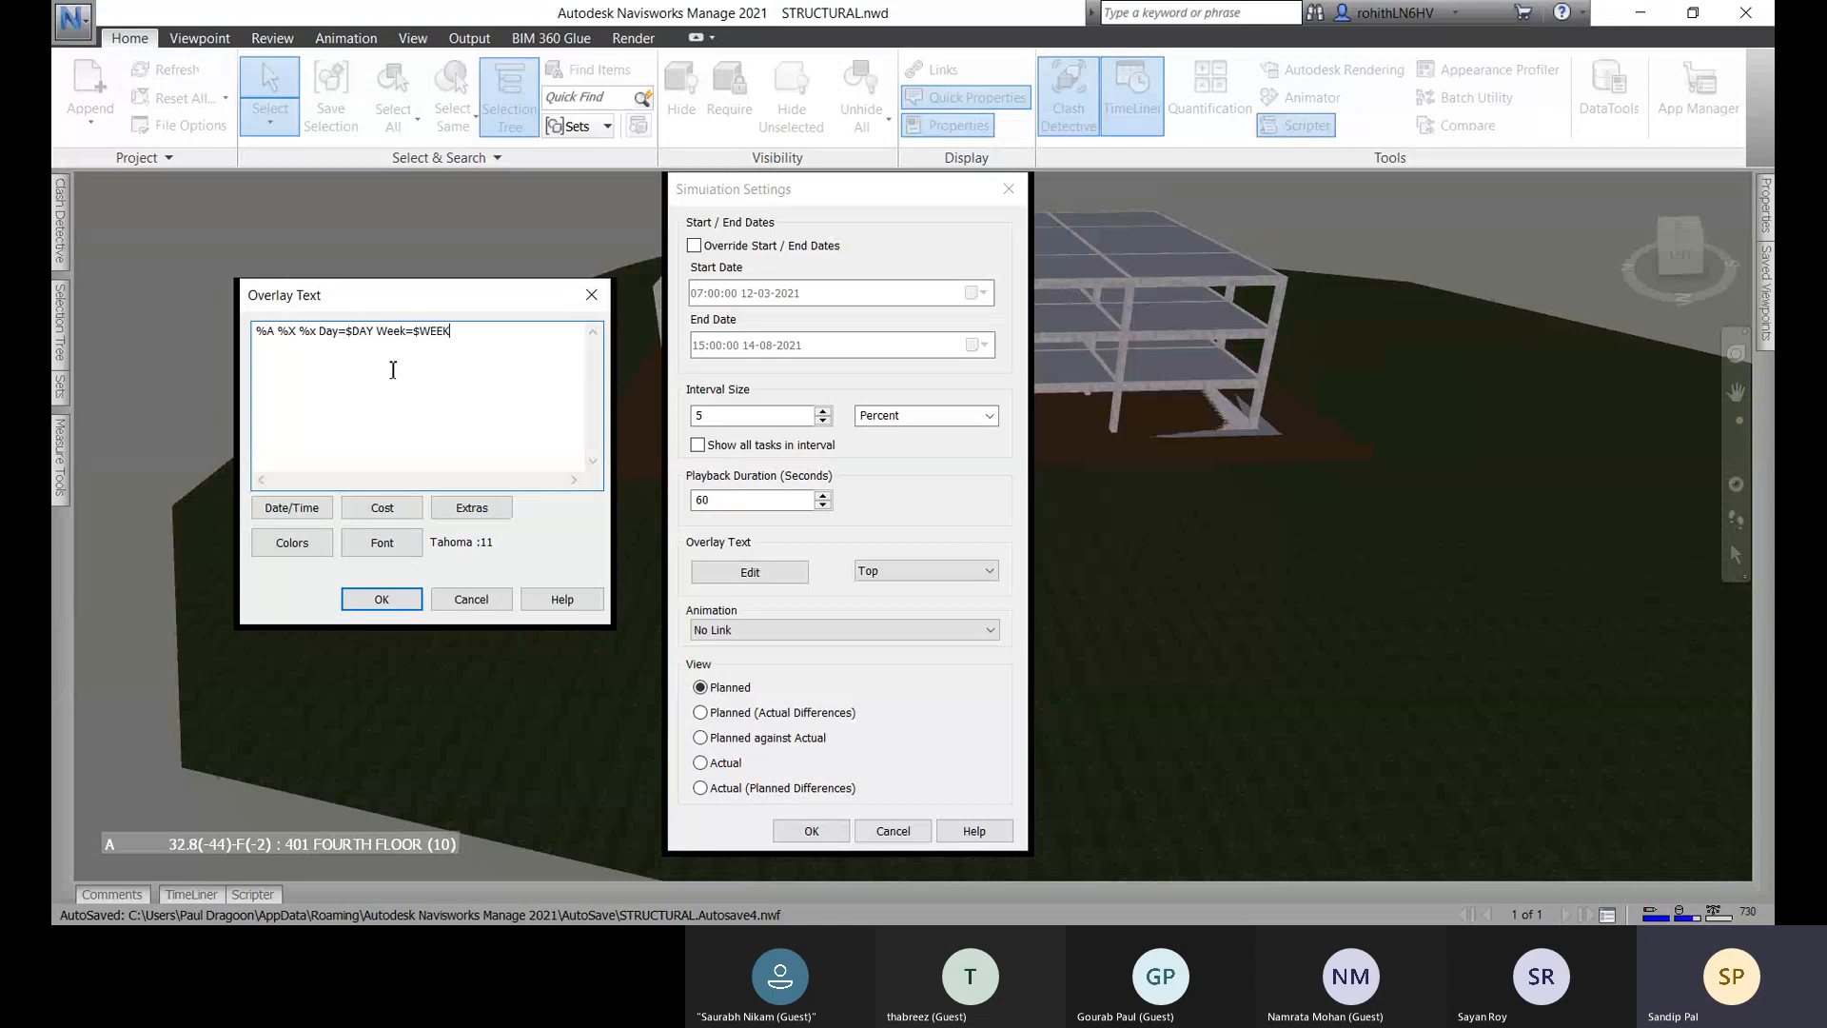
pyautogui.click(291, 508)
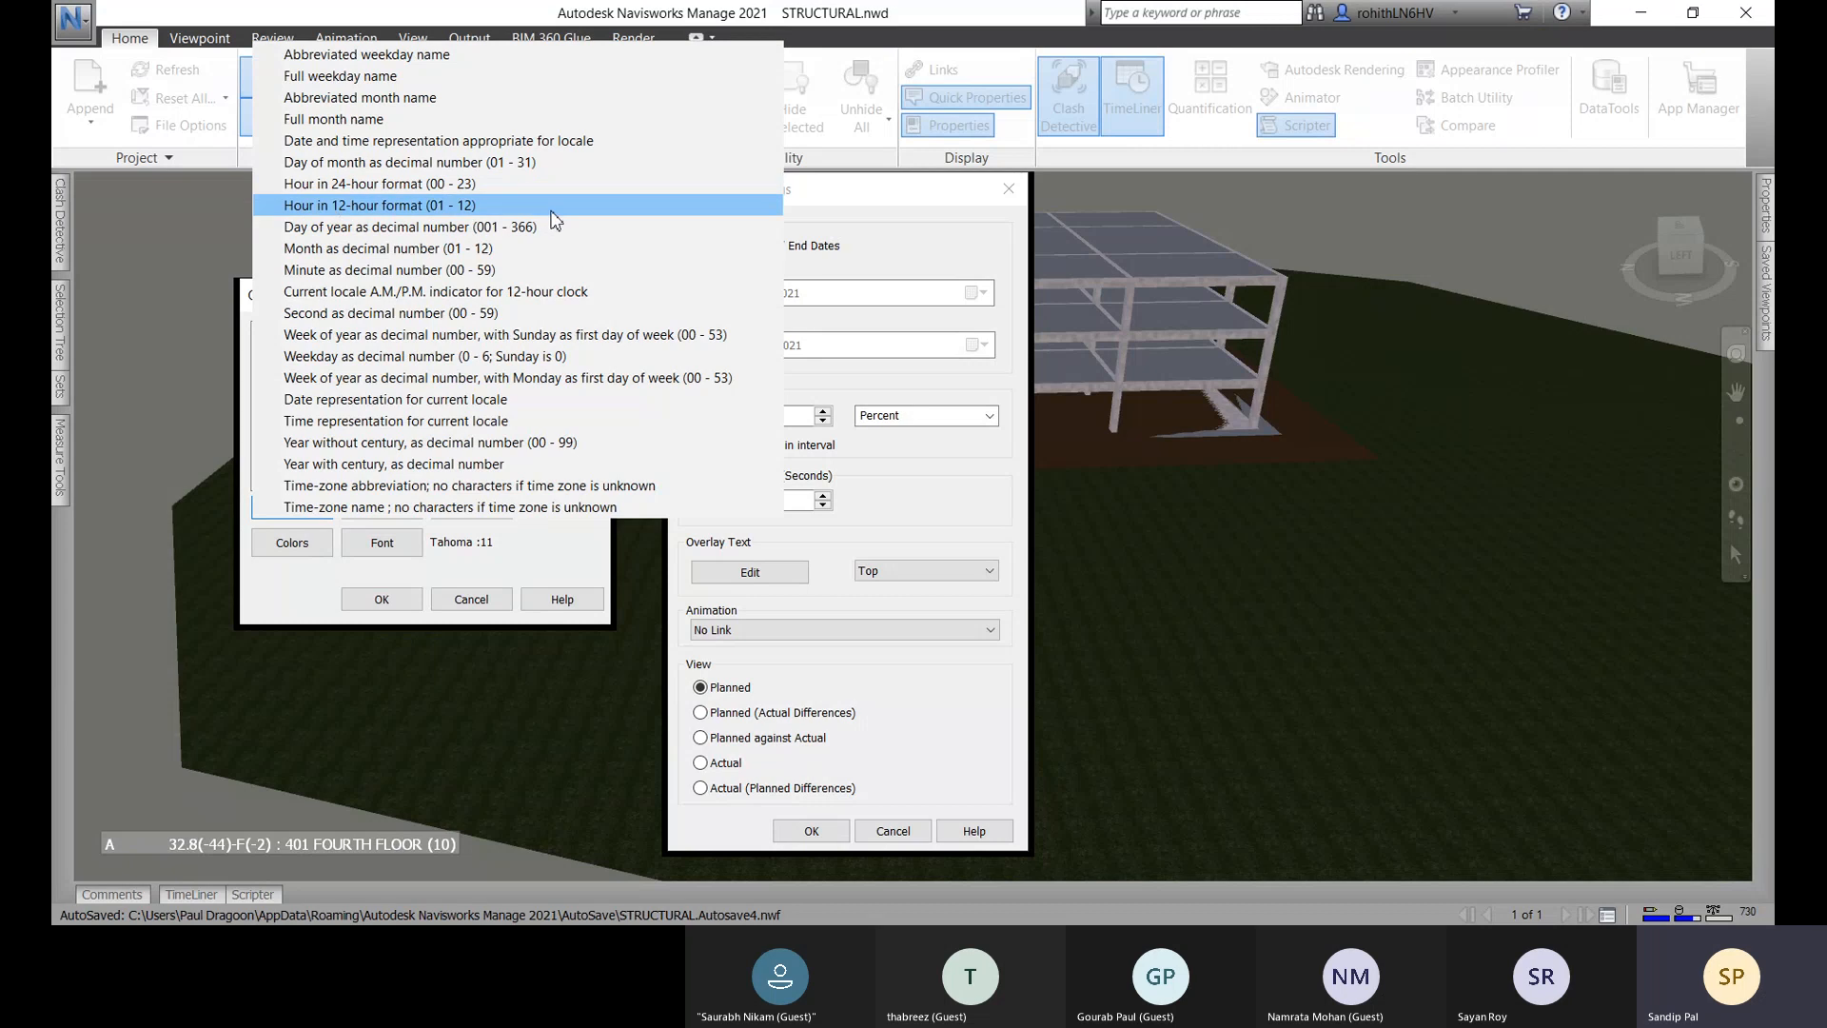
pyautogui.click(525, 551)
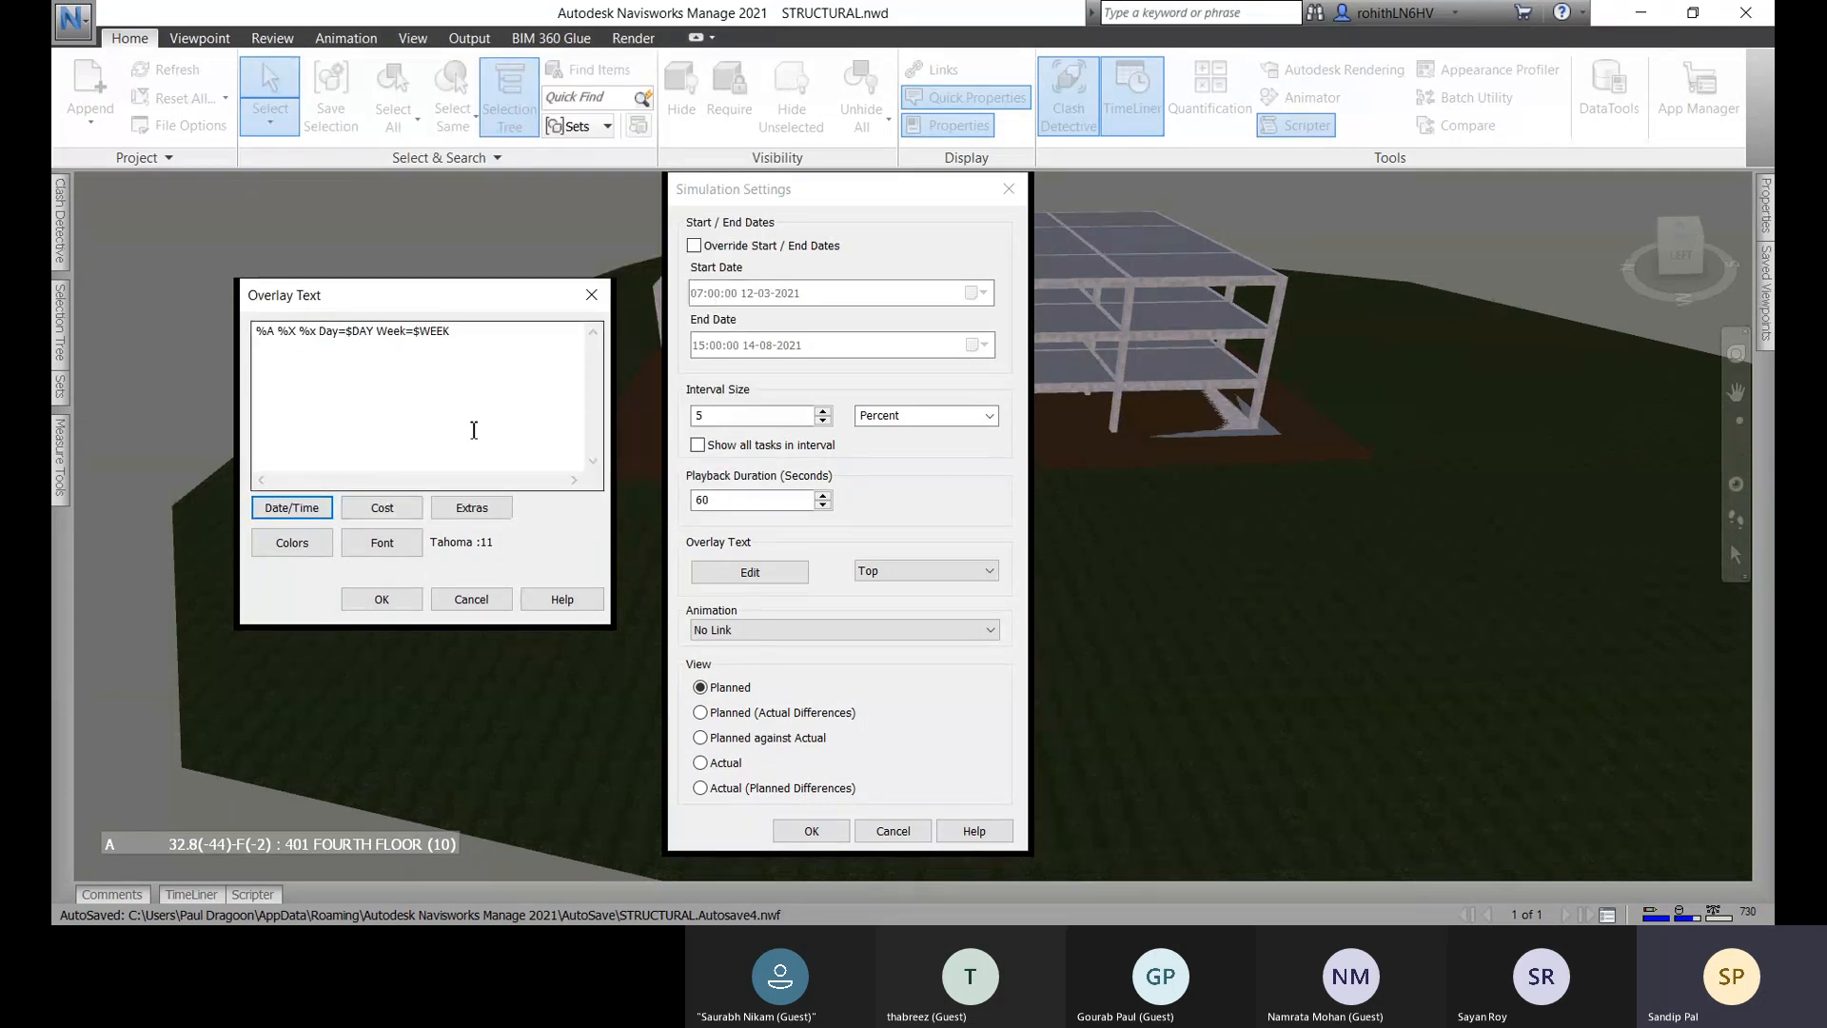
pyautogui.click(392, 515)
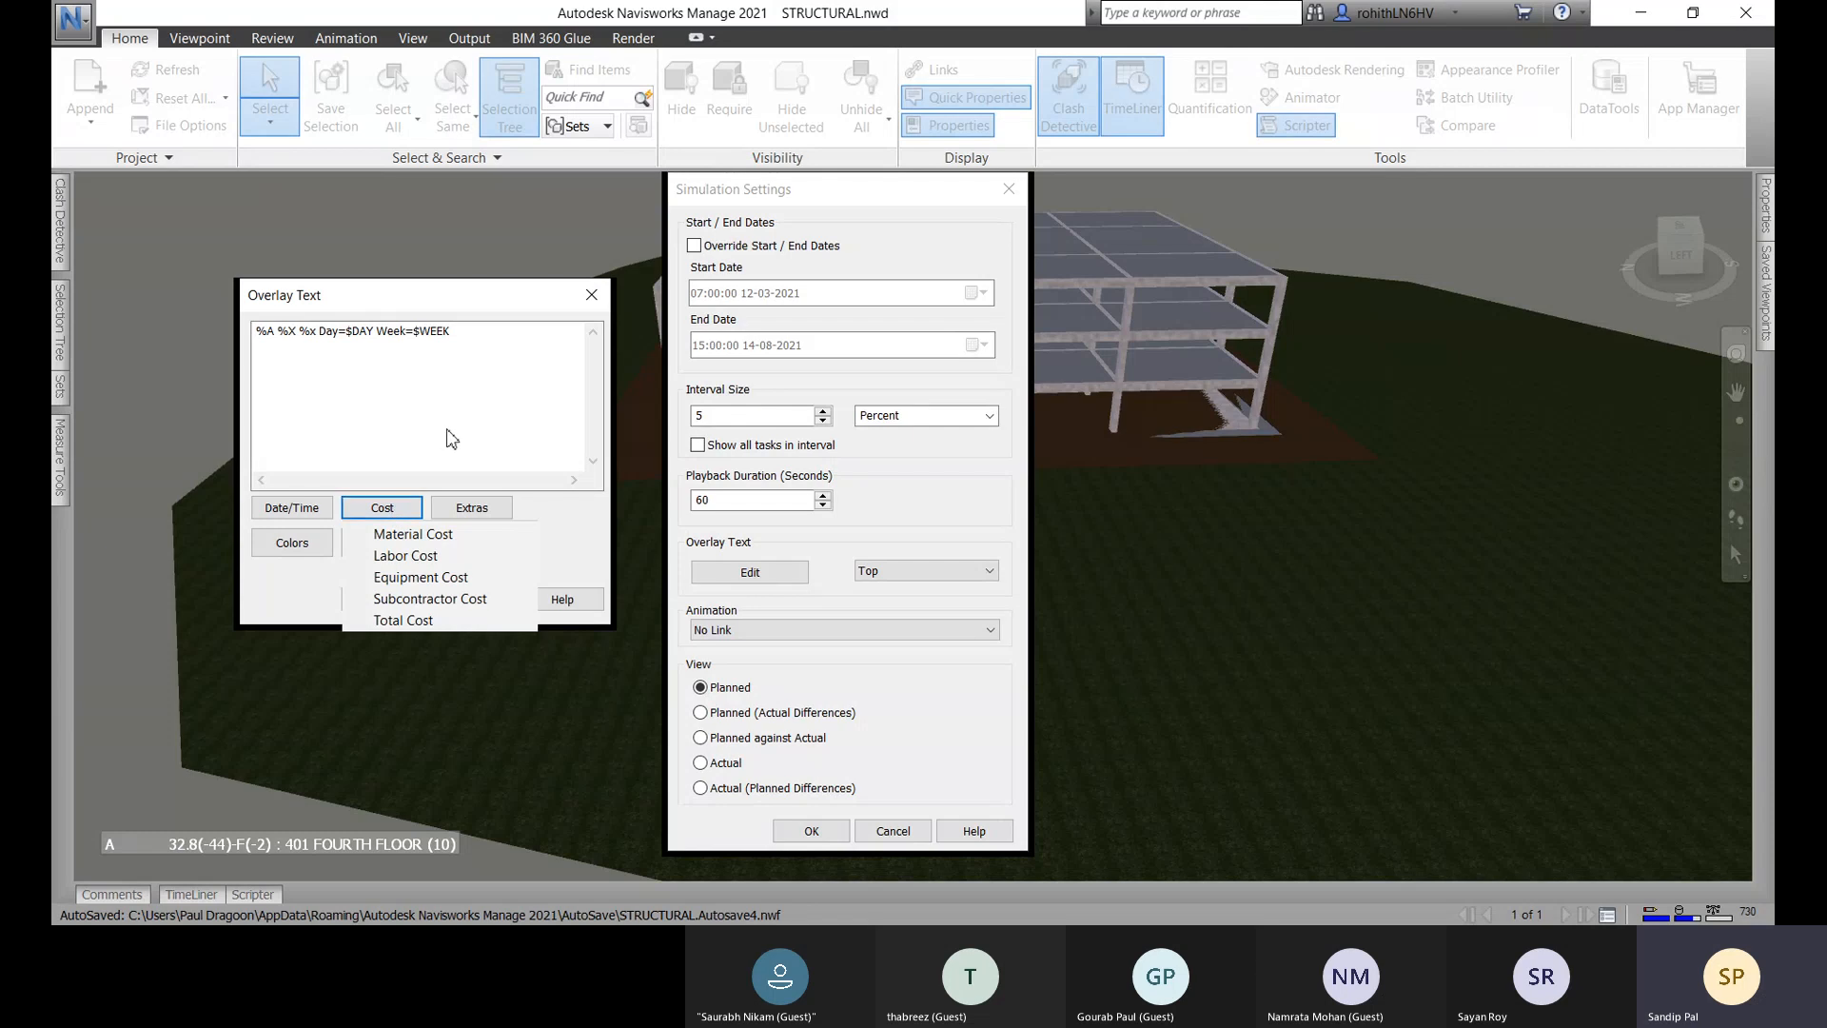
pyautogui.click(451, 538)
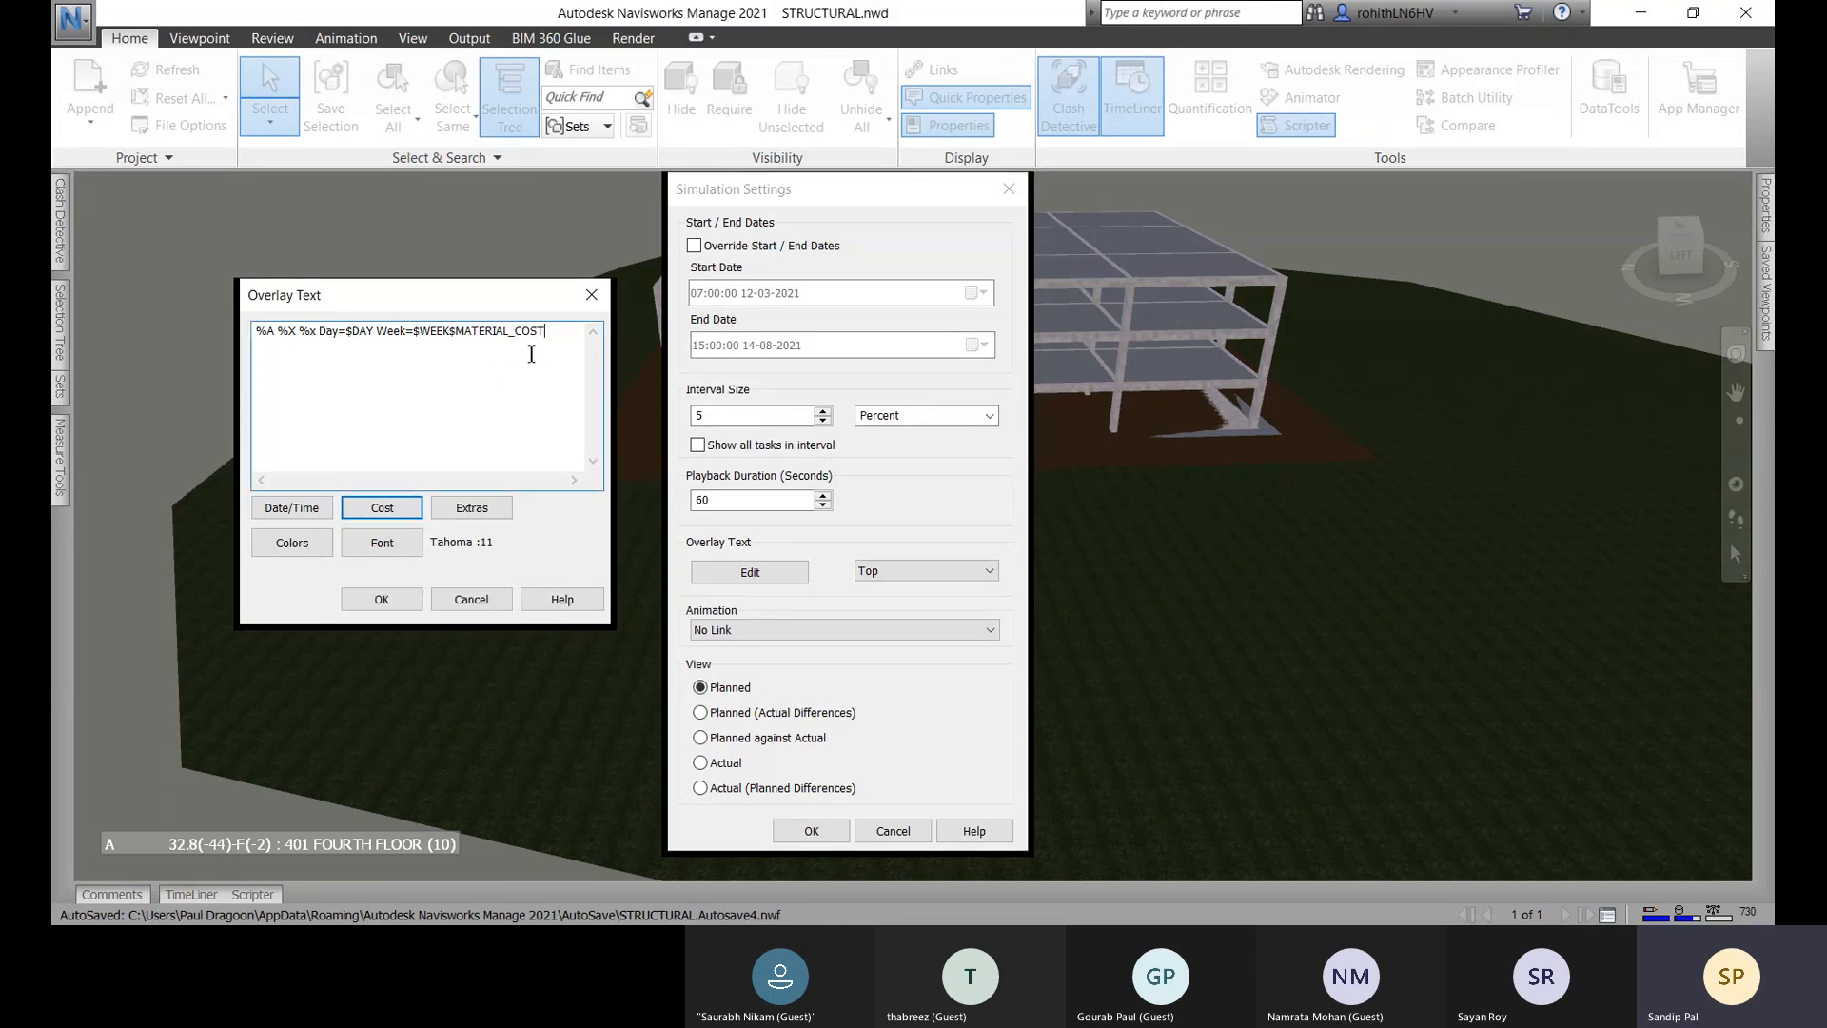
pyautogui.click(294, 541)
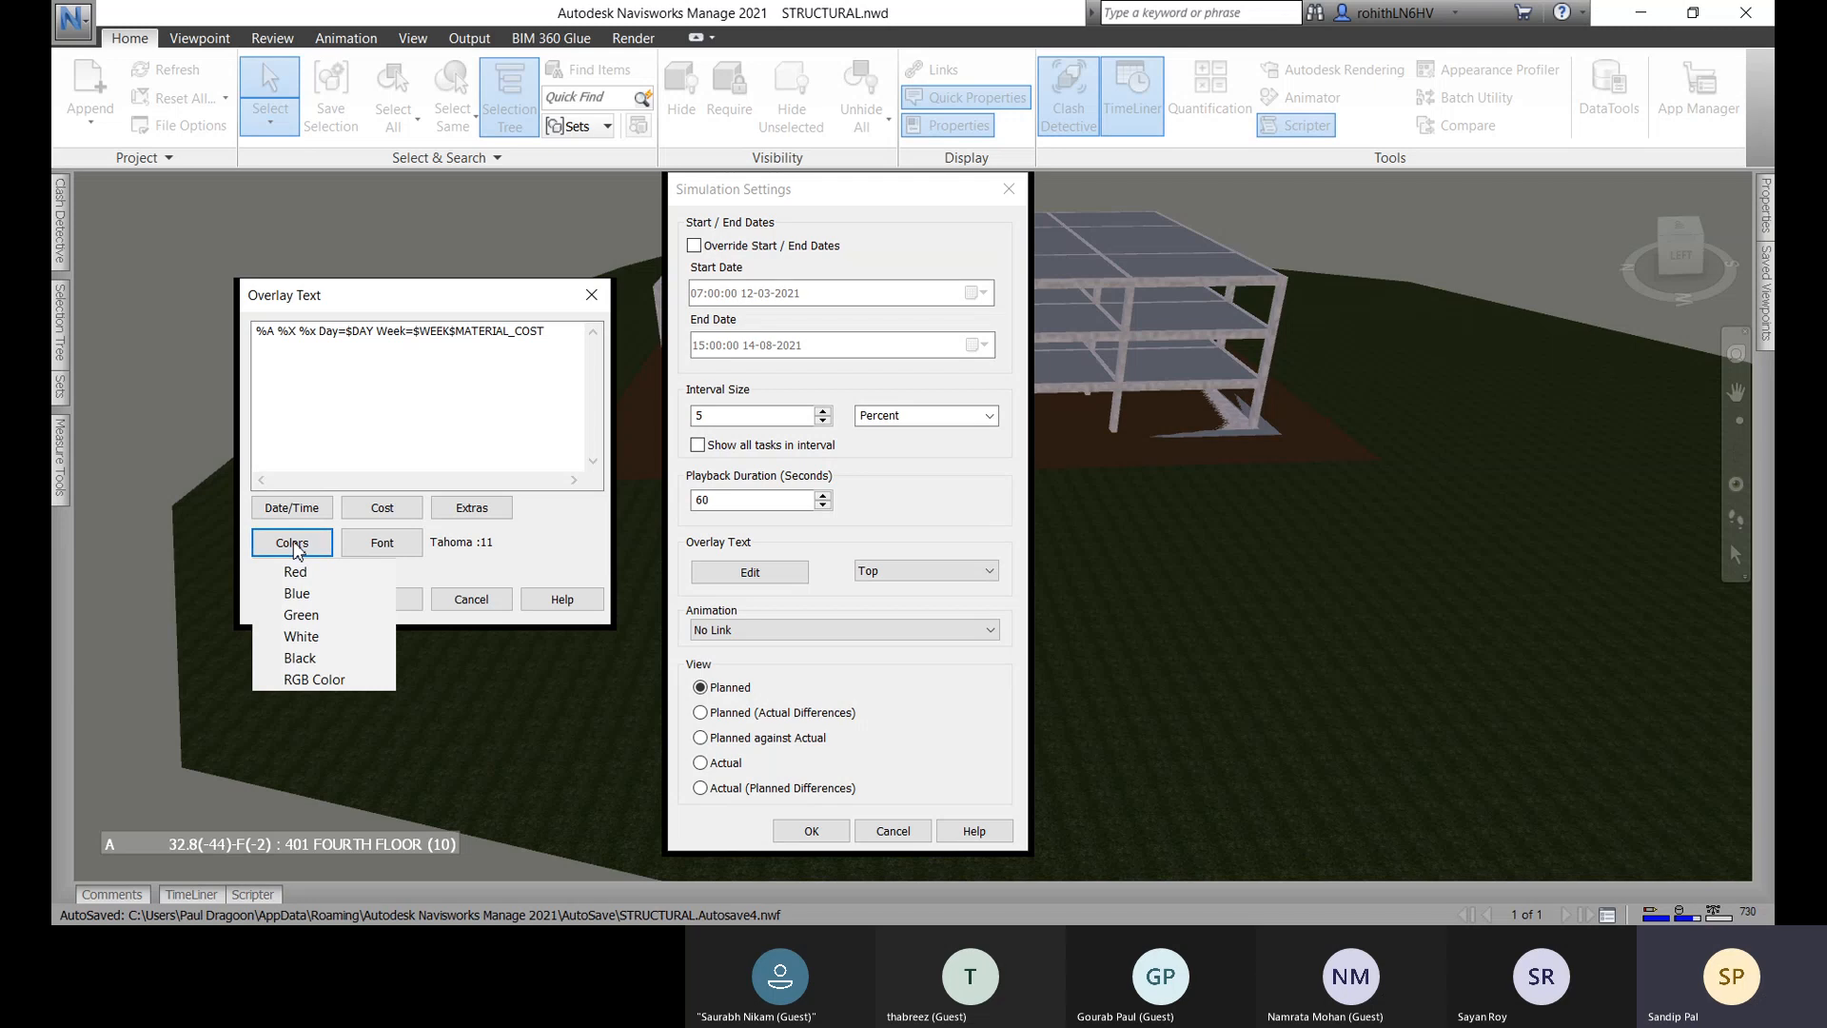
pyautogui.click(304, 571)
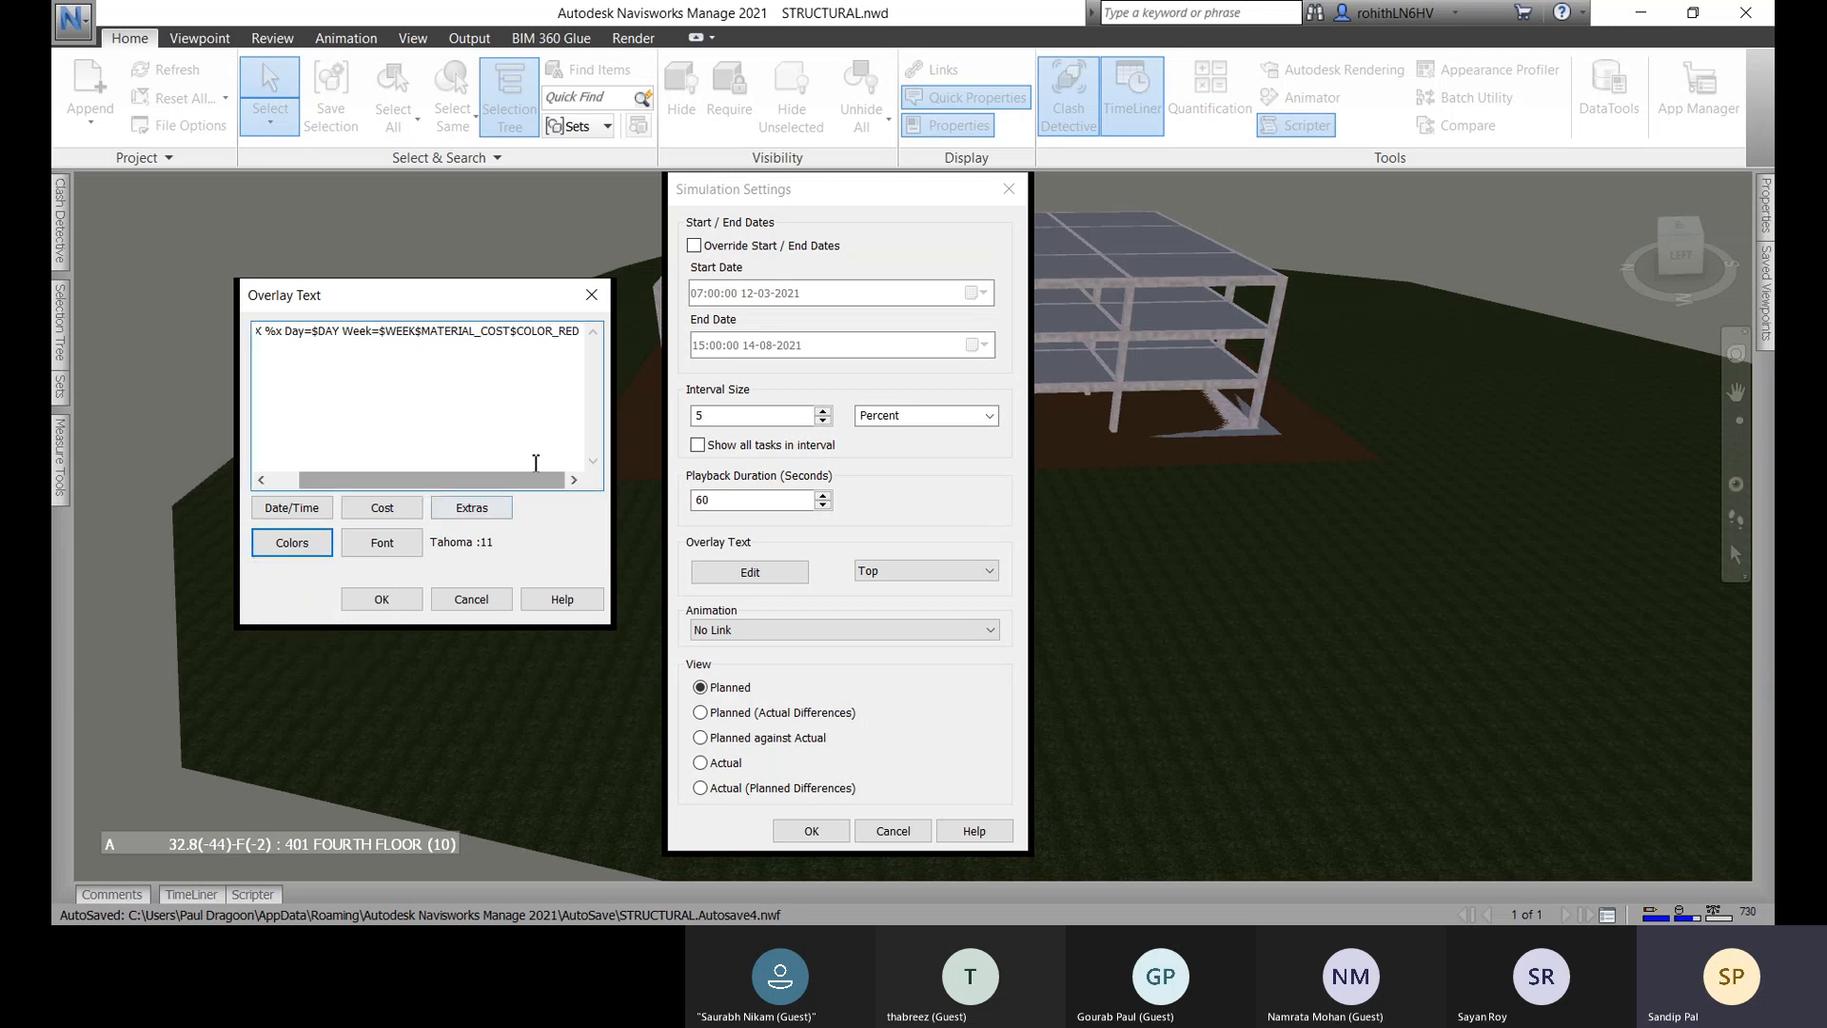
# Append the total cost and the green color code to the overlay text.
pyautogui.click(385, 507)
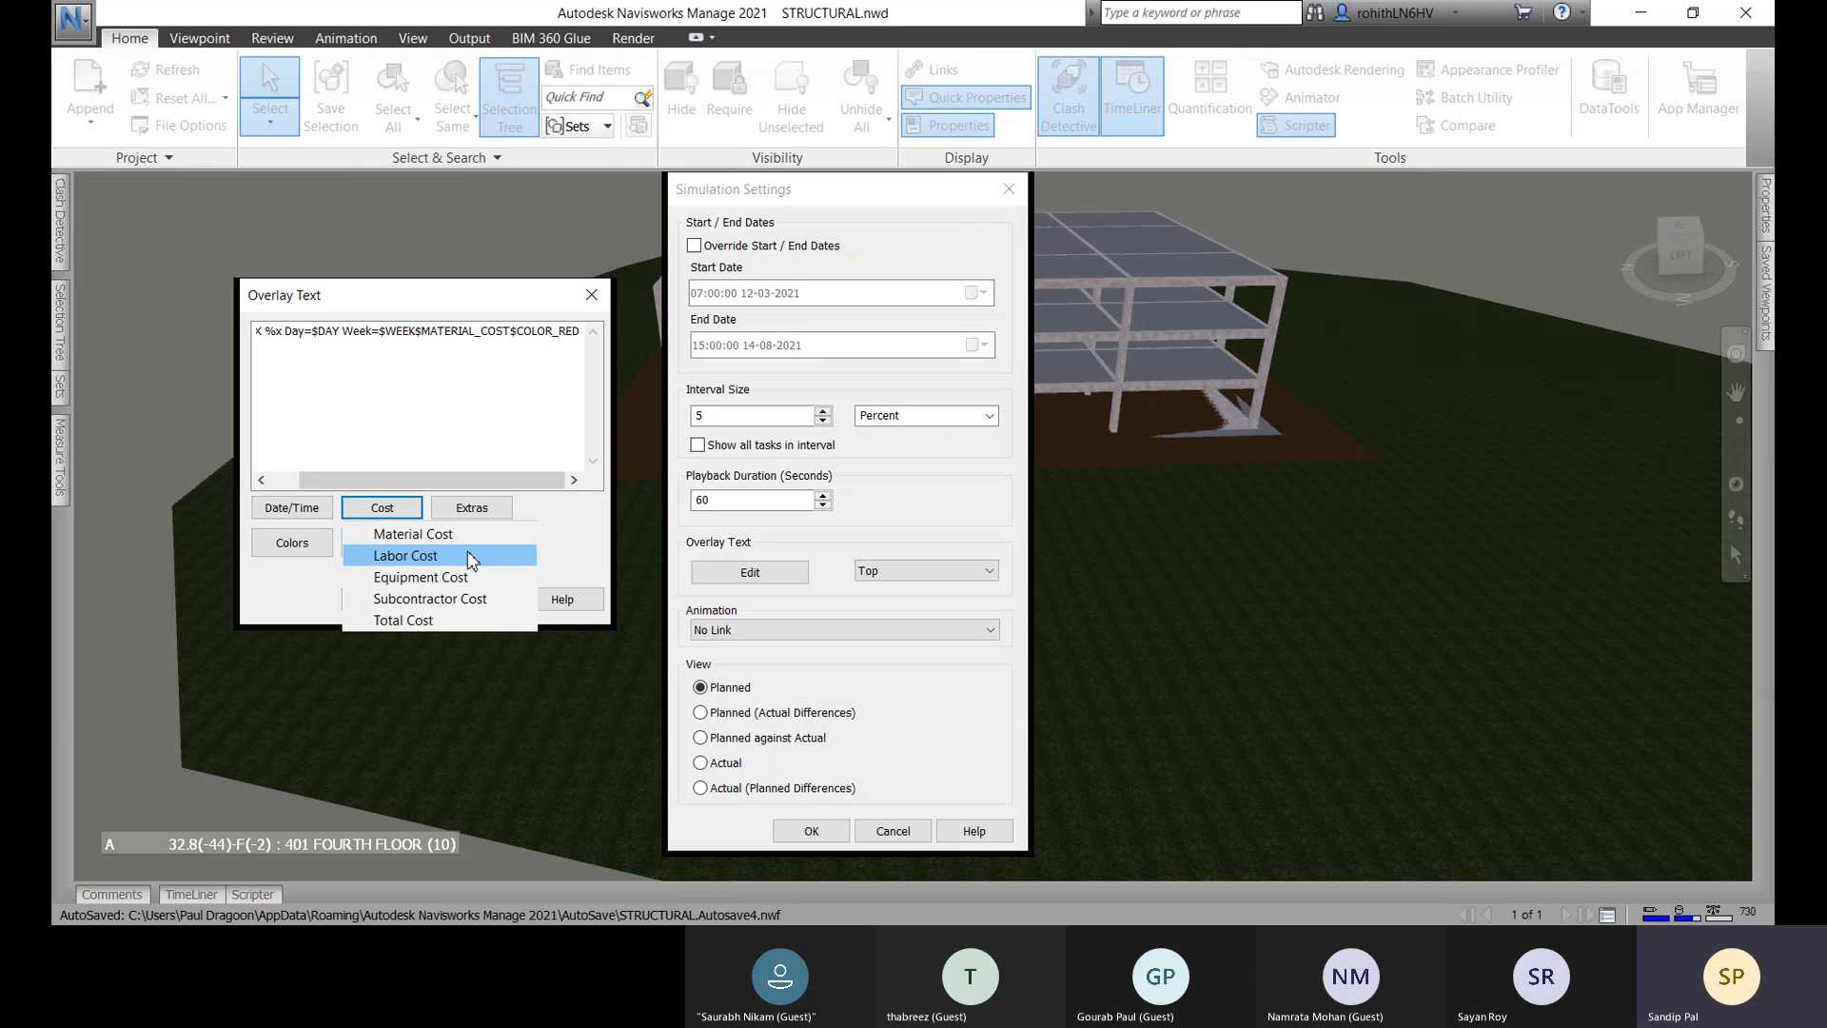
pyautogui.click(435, 618)
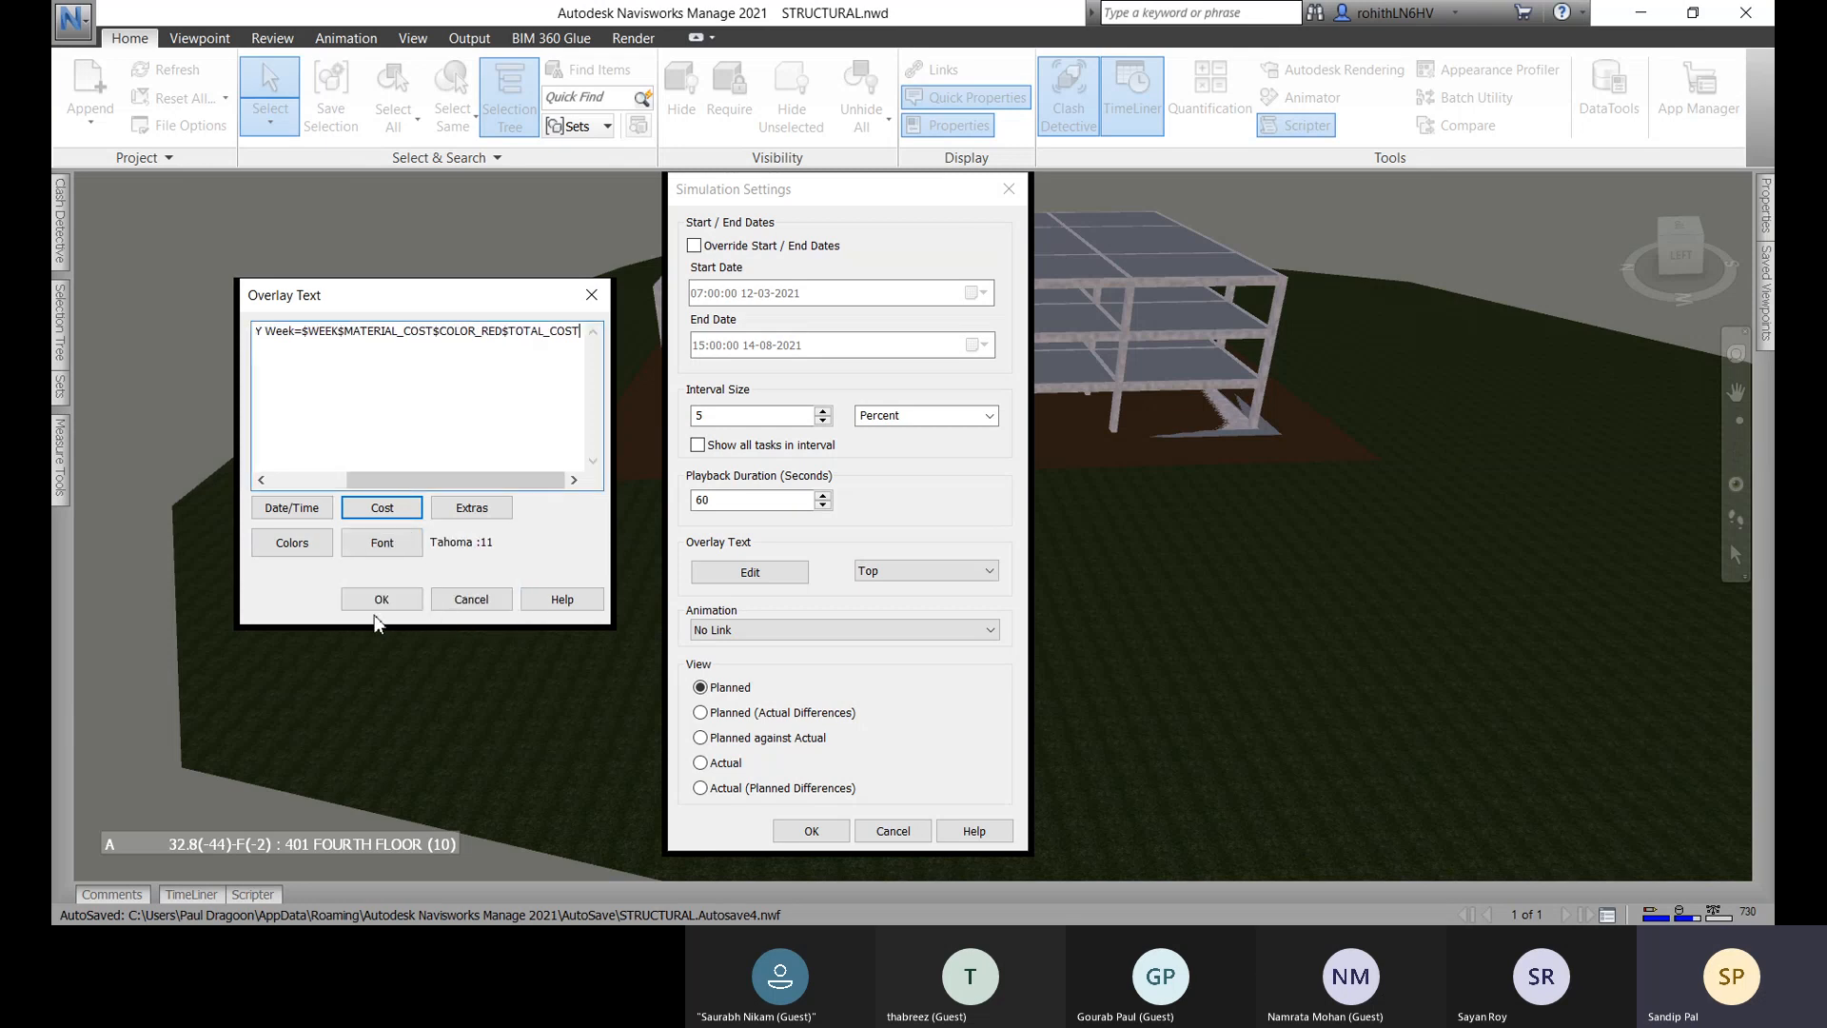
pyautogui.click(295, 544)
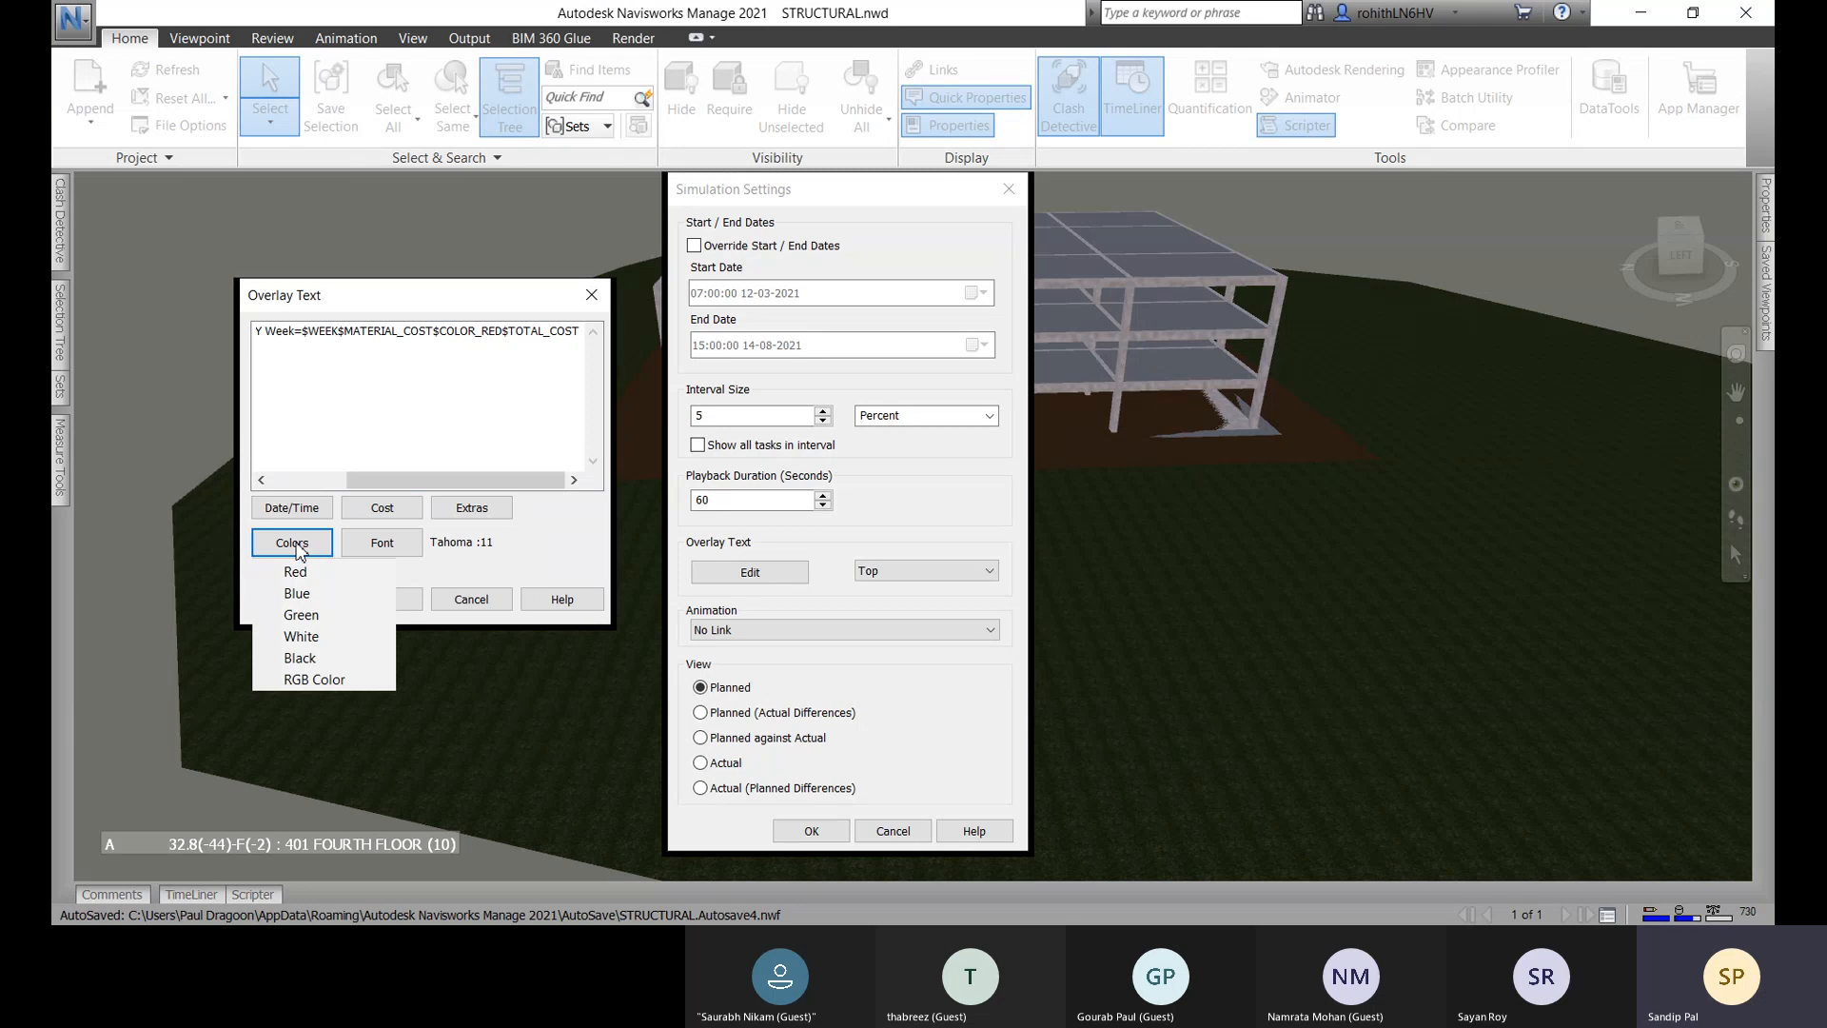
pyautogui.click(318, 614)
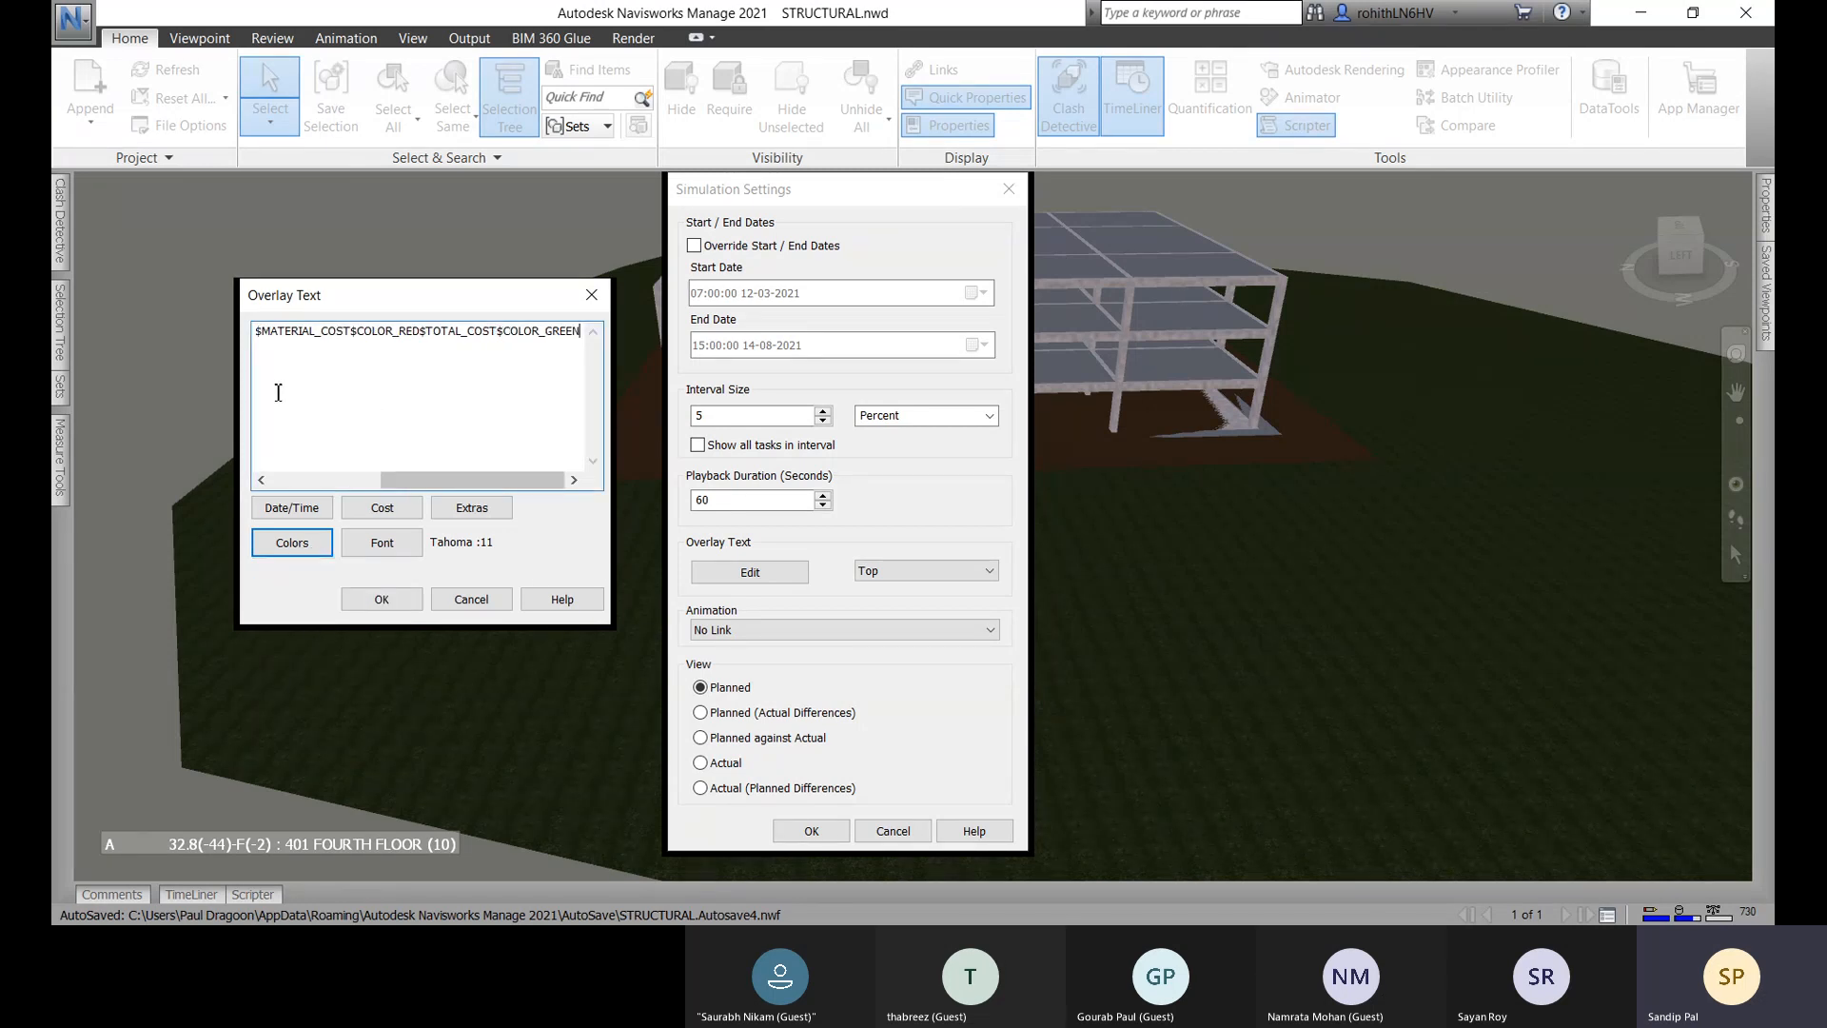
# Add a new line at the end of the overlay text, keep its position at Top and apply the simulation settings.
pyautogui.click(472, 507)
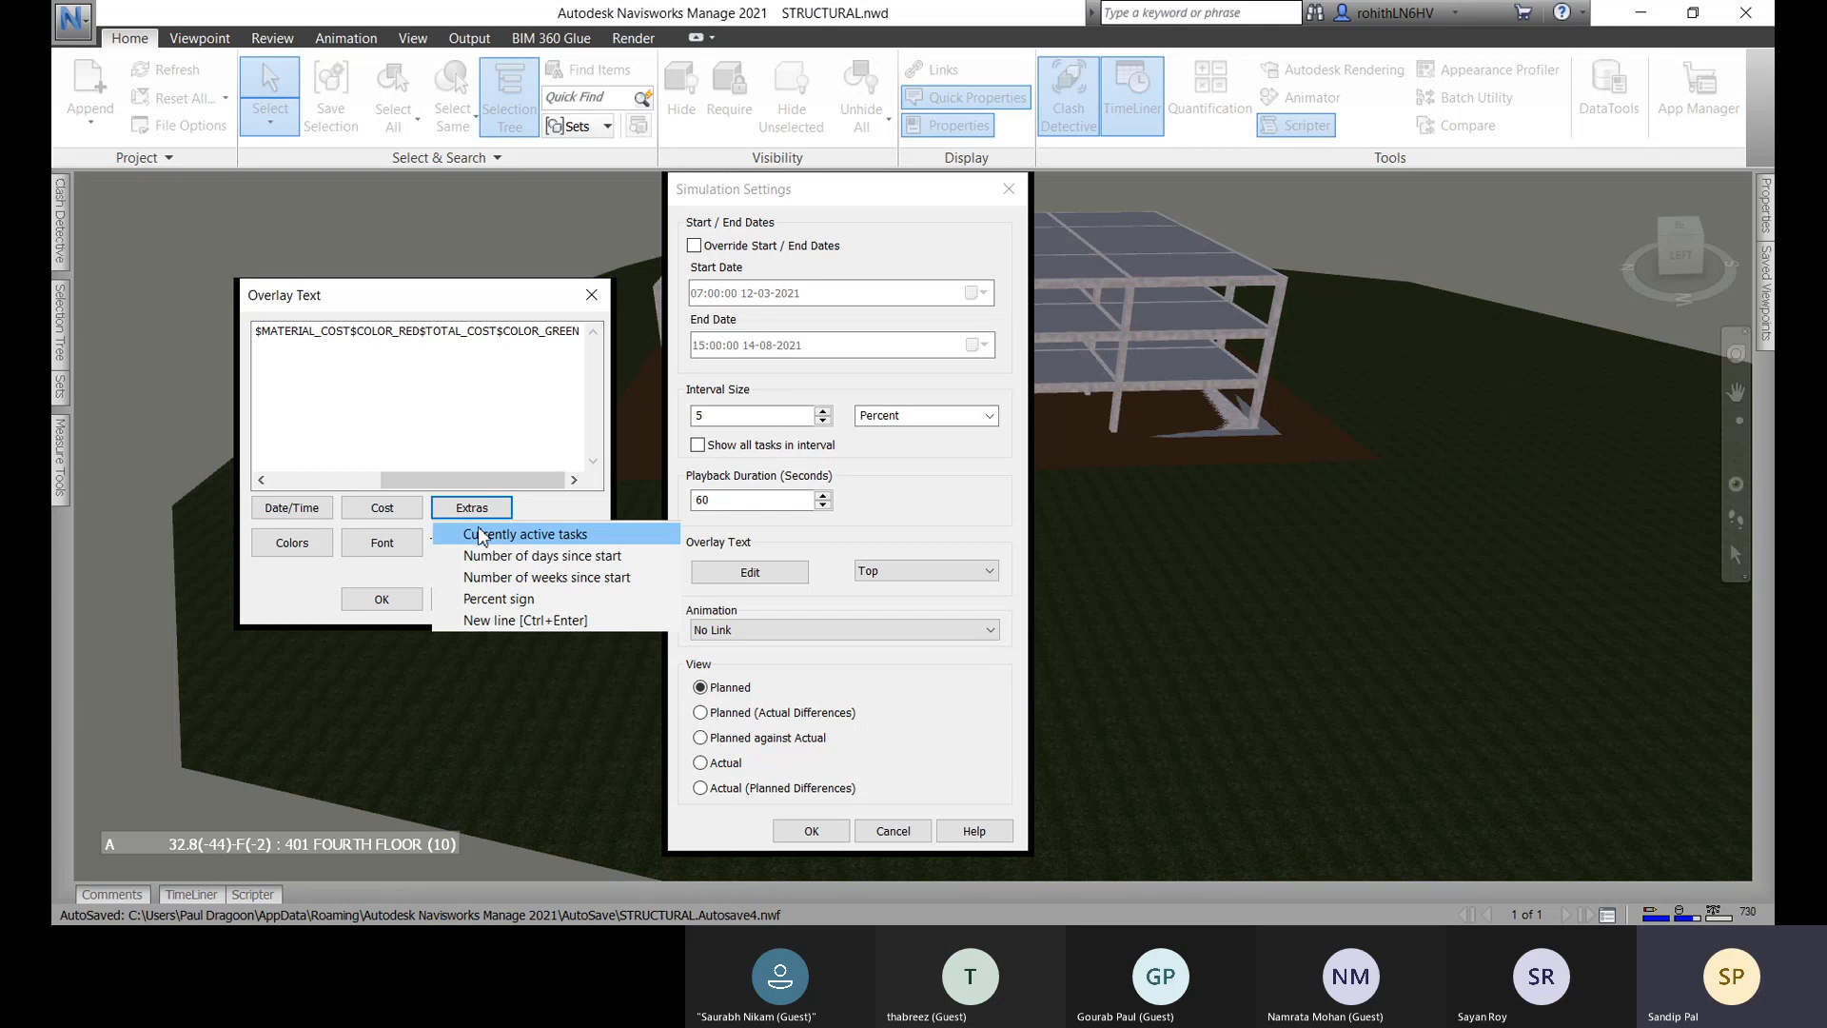
pyautogui.click(510, 620)
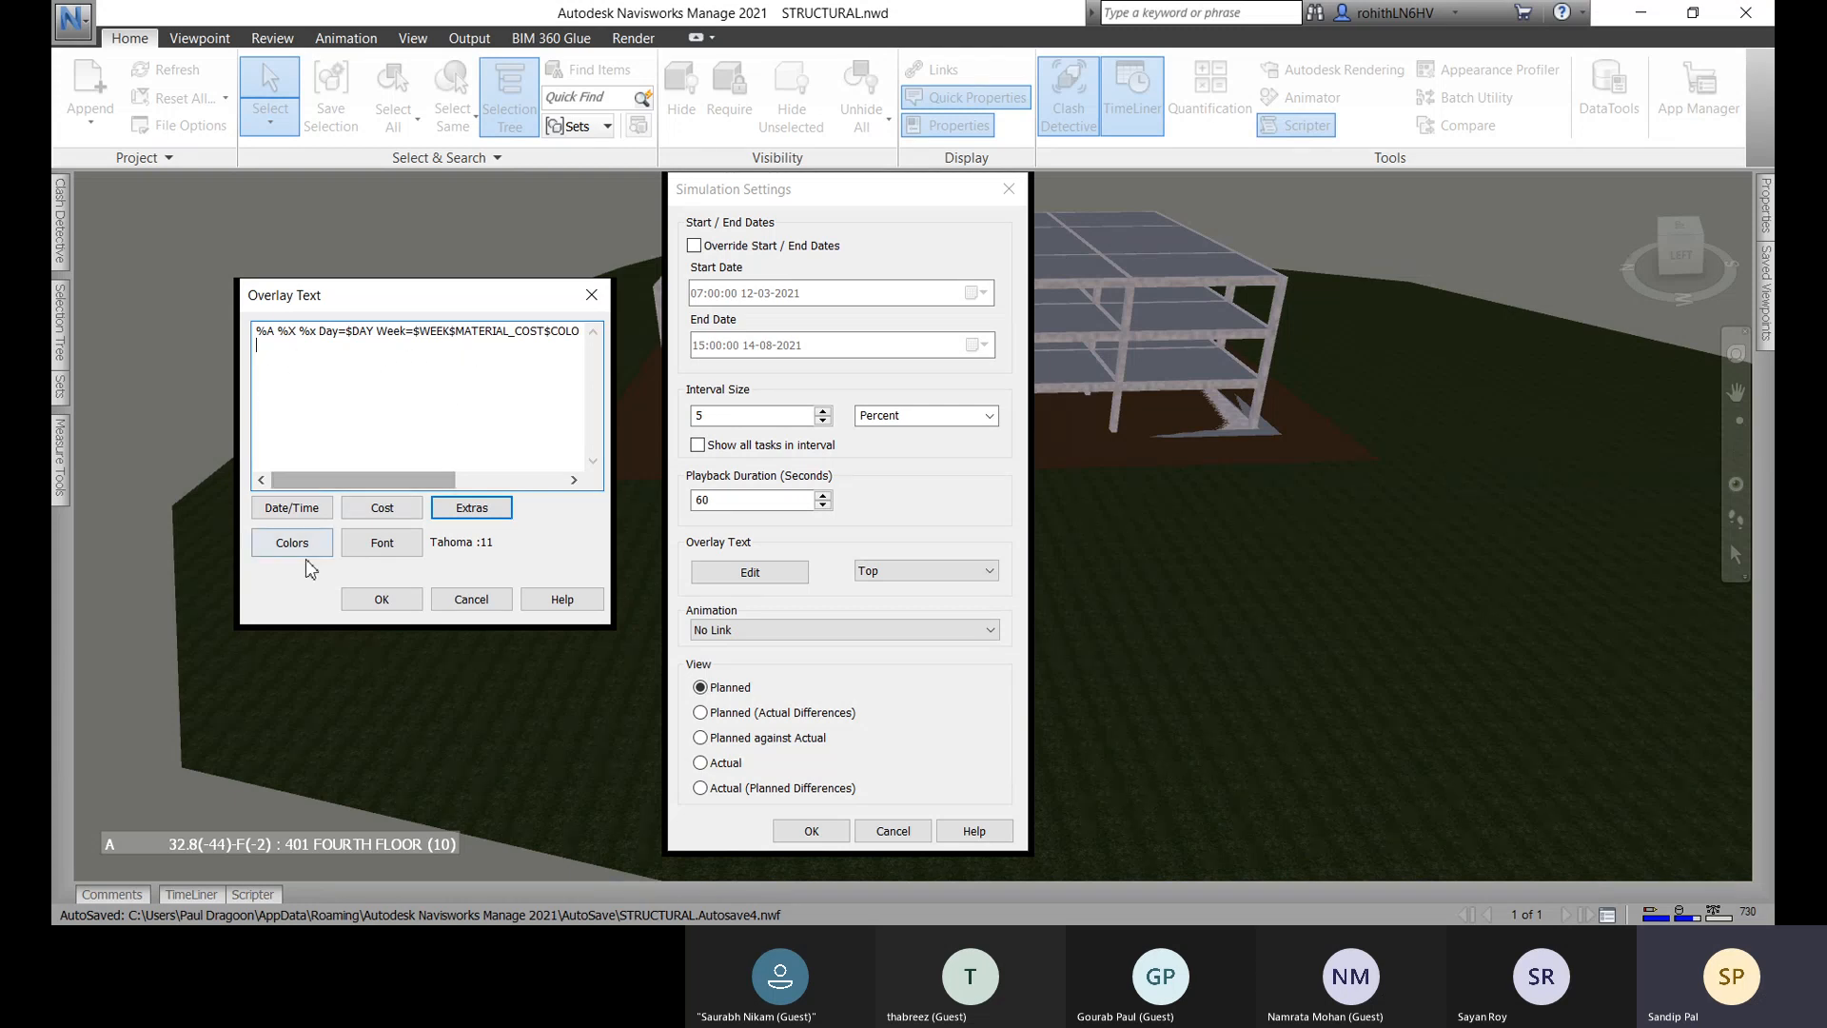
pyautogui.click(379, 598)
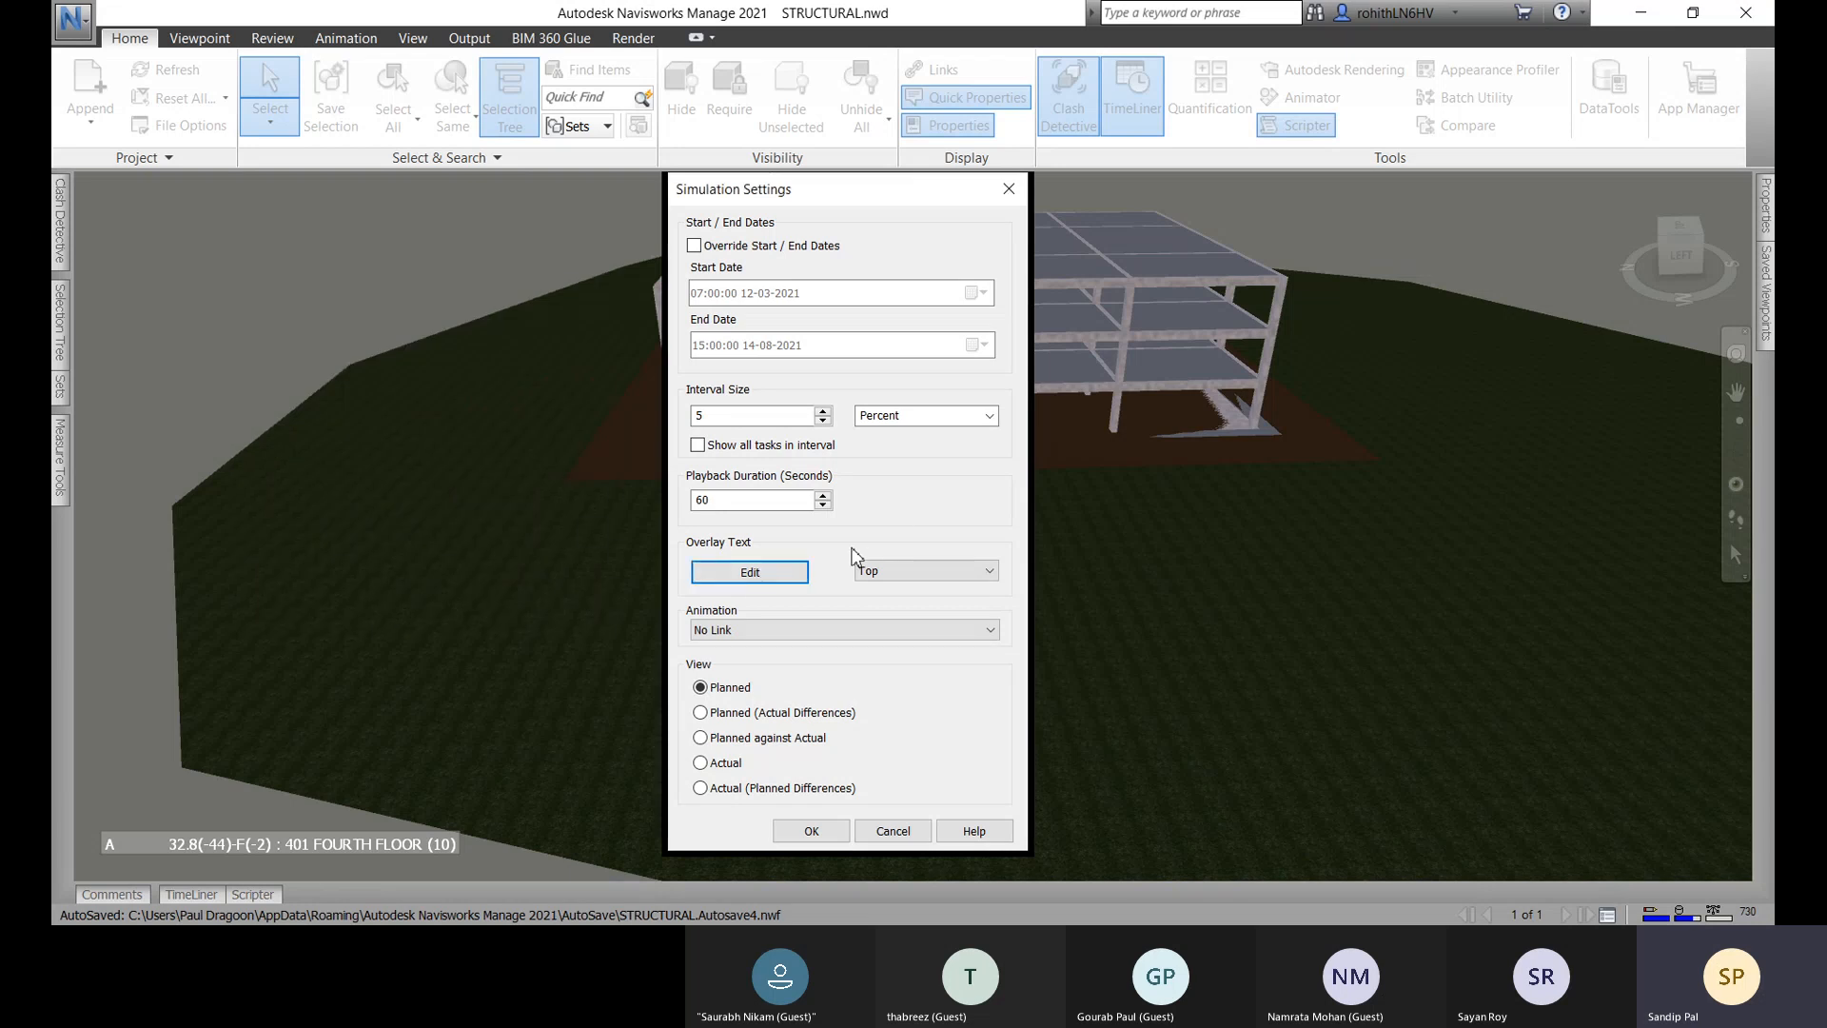
pyautogui.click(911, 574)
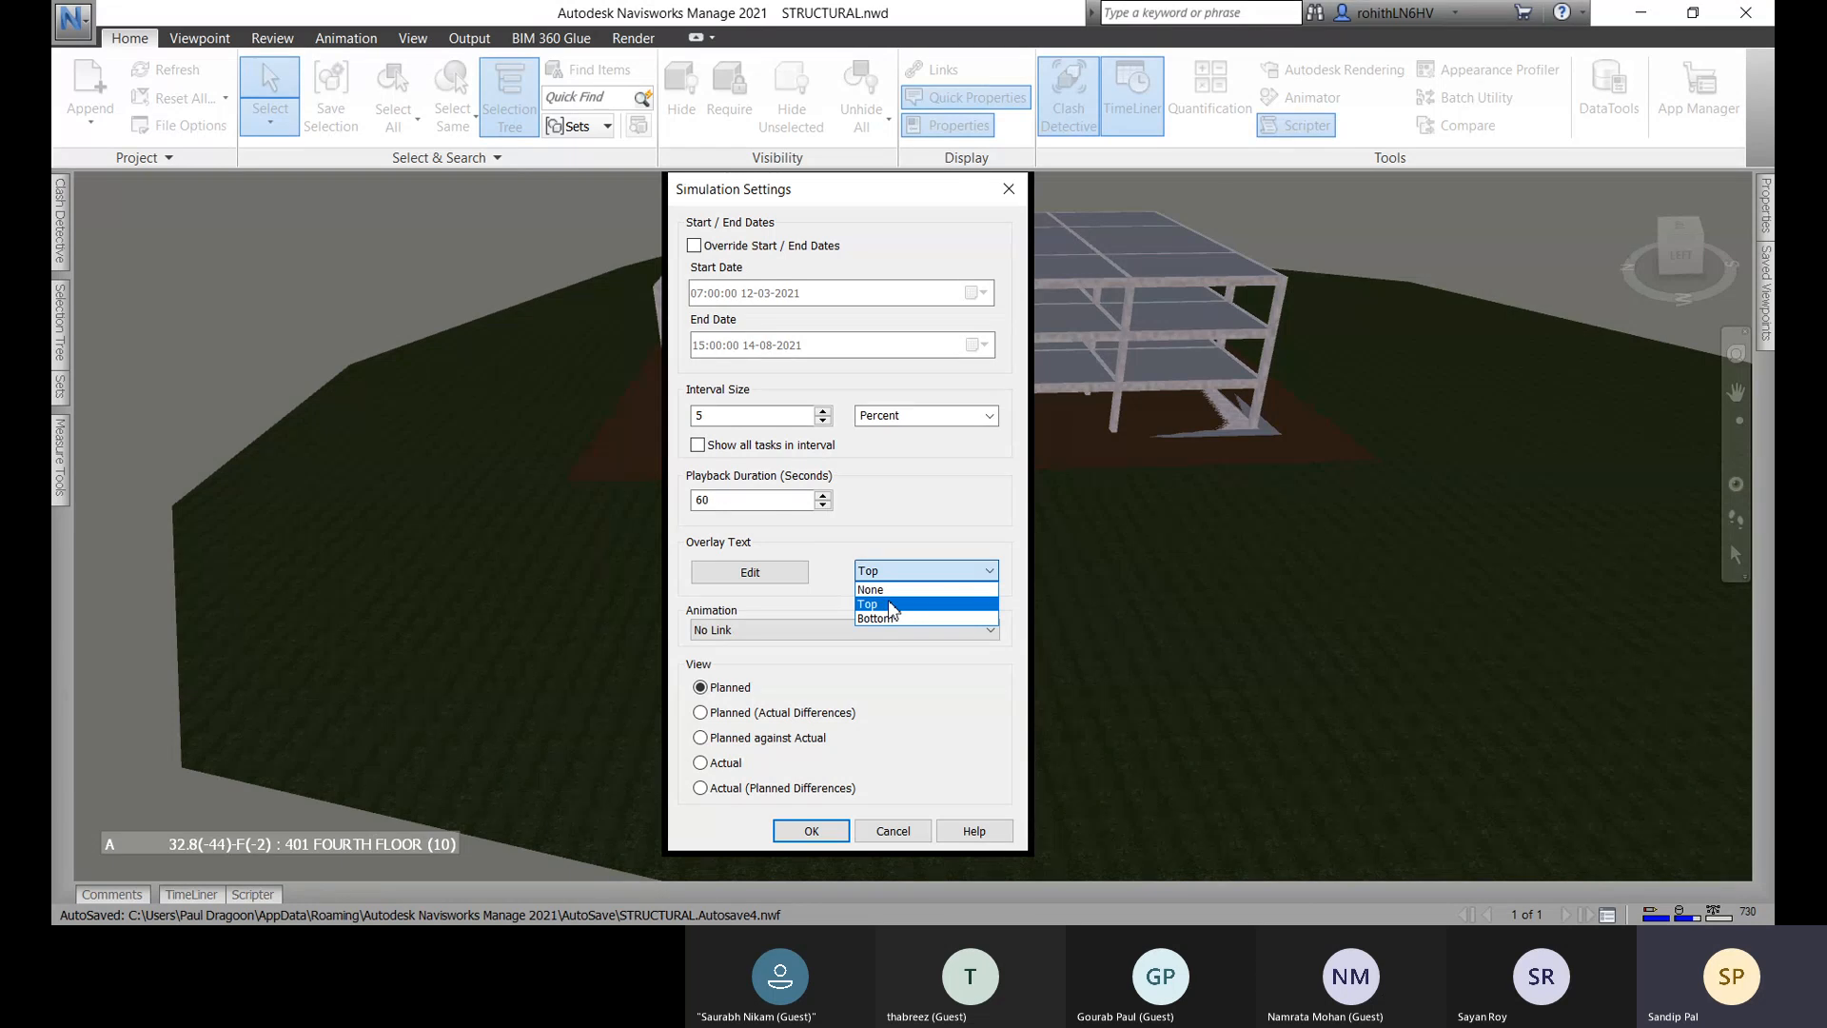
pyautogui.click(892, 606)
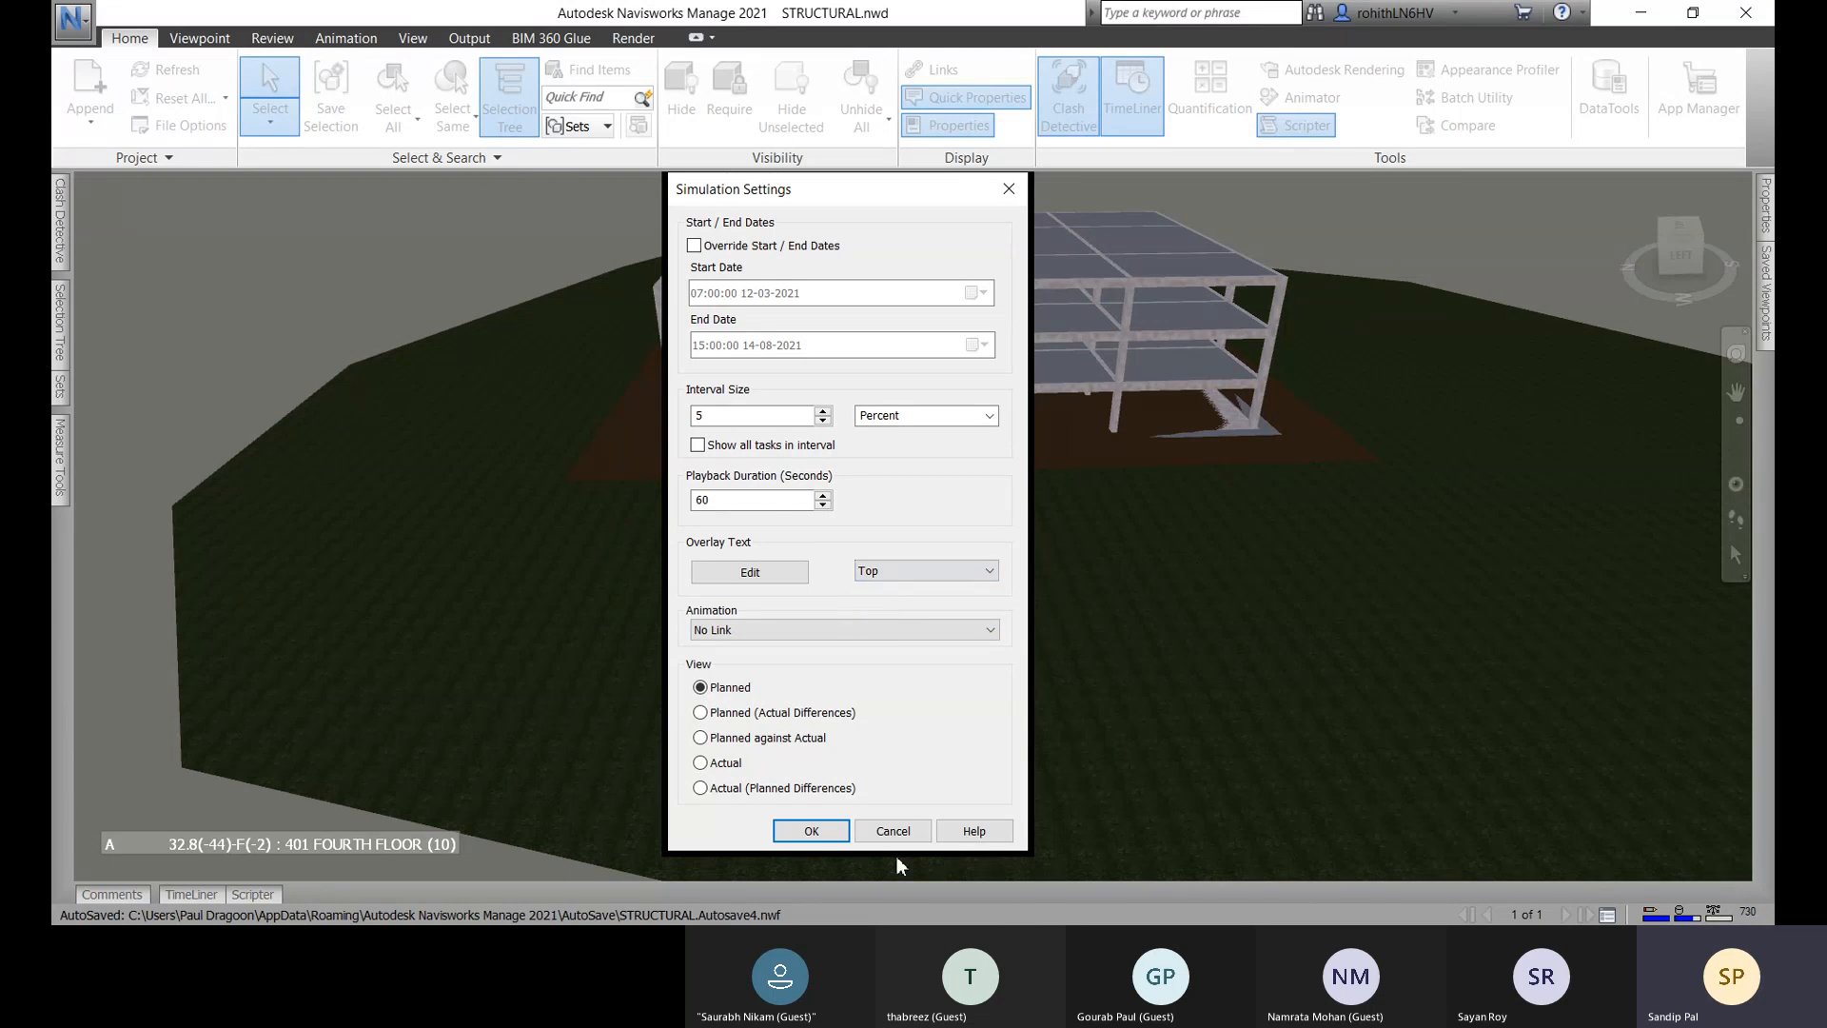
pyautogui.click(811, 831)
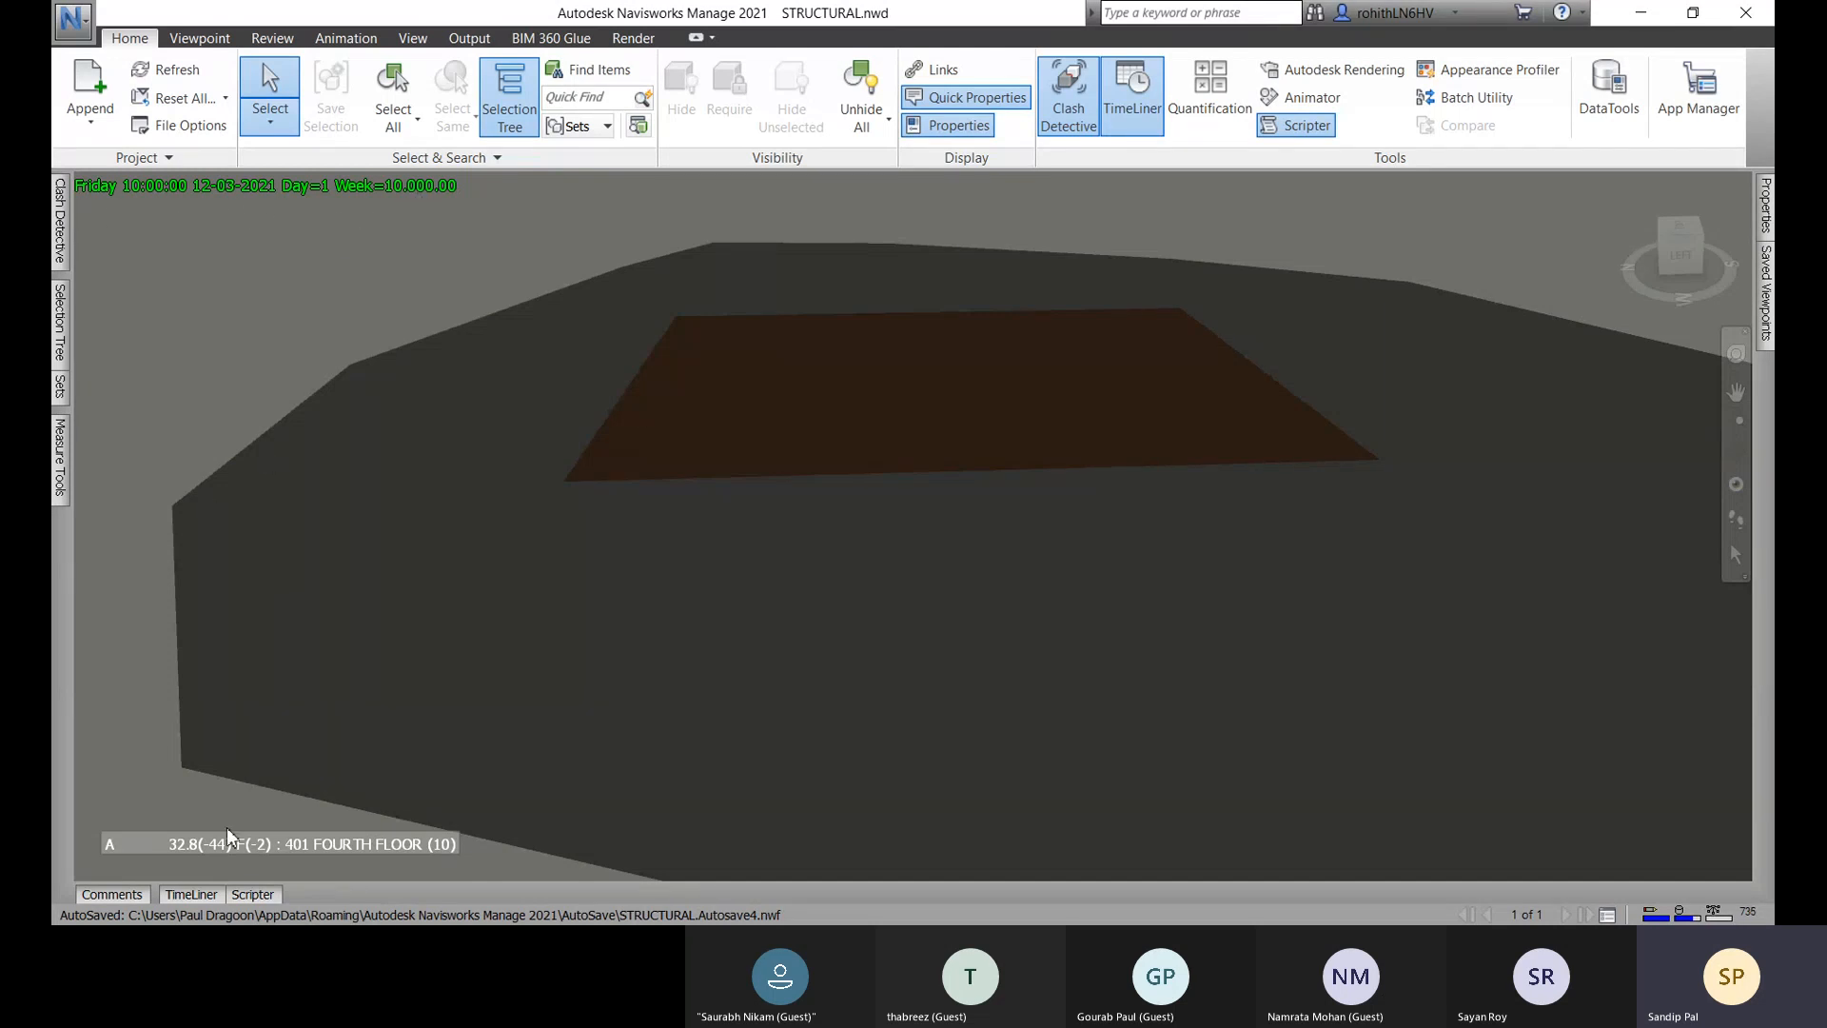
# Play the TimeLiner simulation to check the overlay text, then pause it.
pyautogui.click(191, 895)
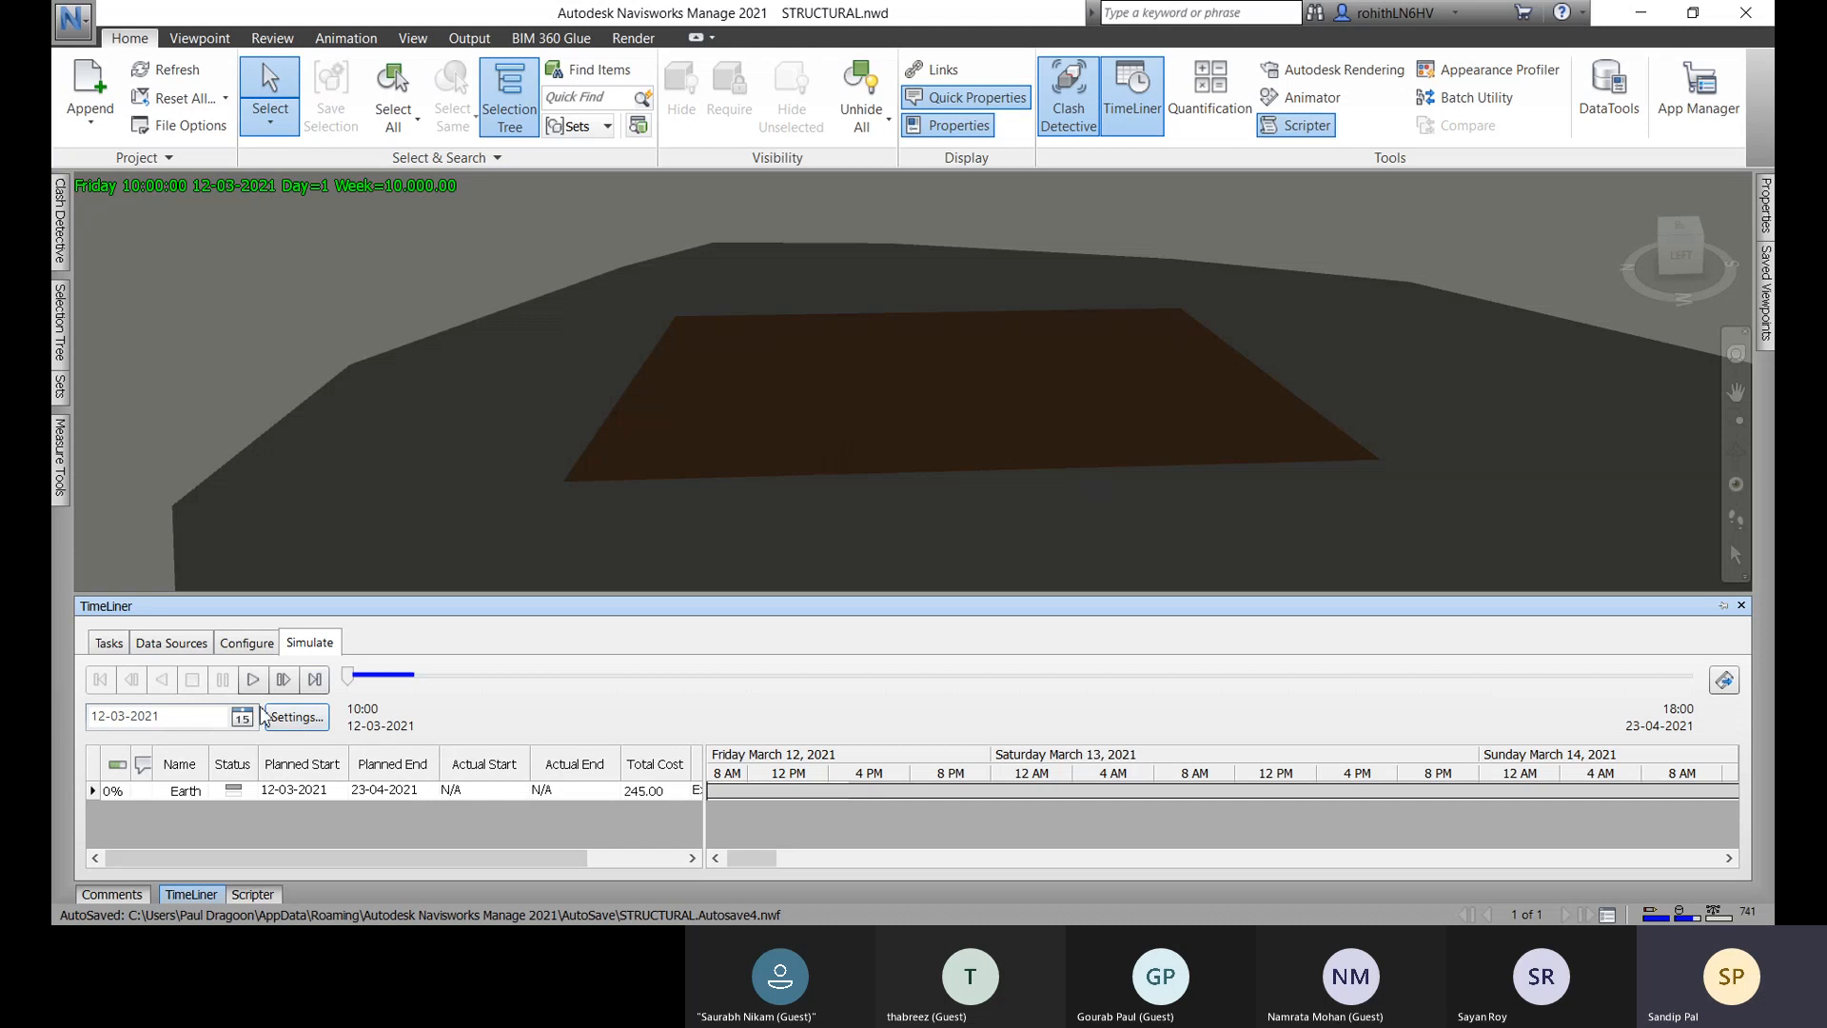
pyautogui.click(253, 678)
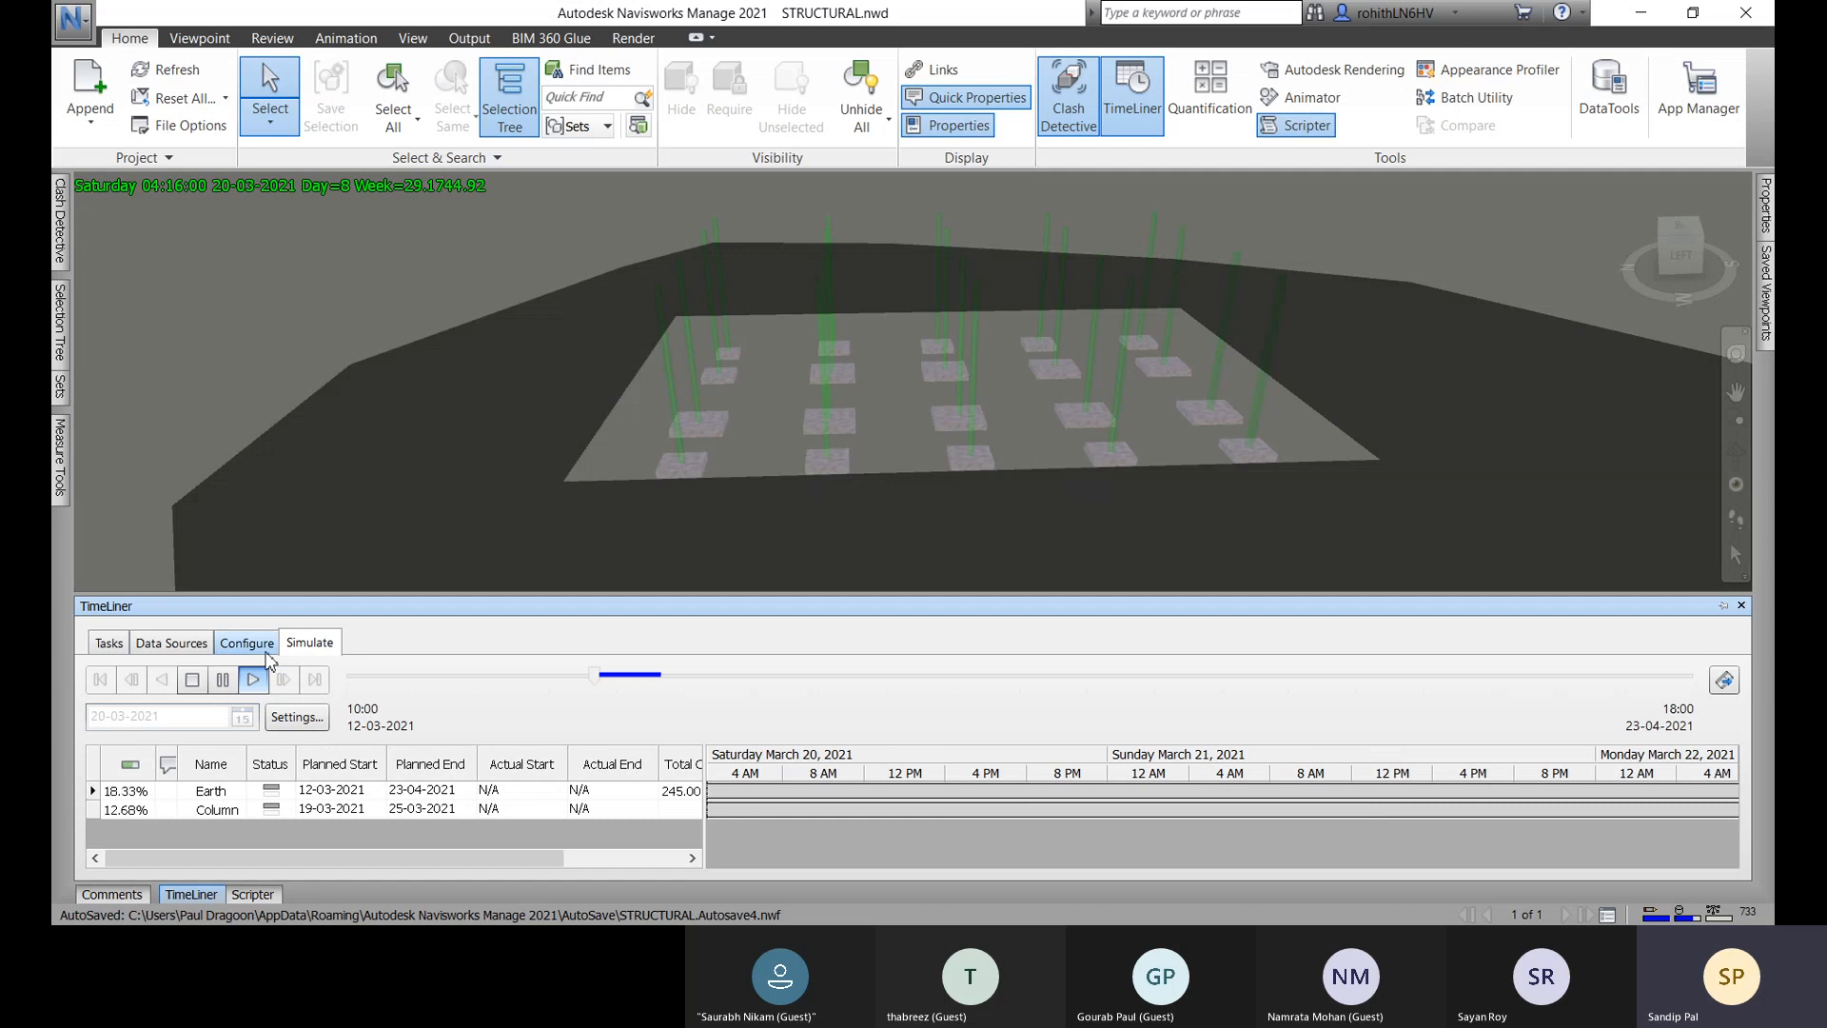
pyautogui.click(224, 682)
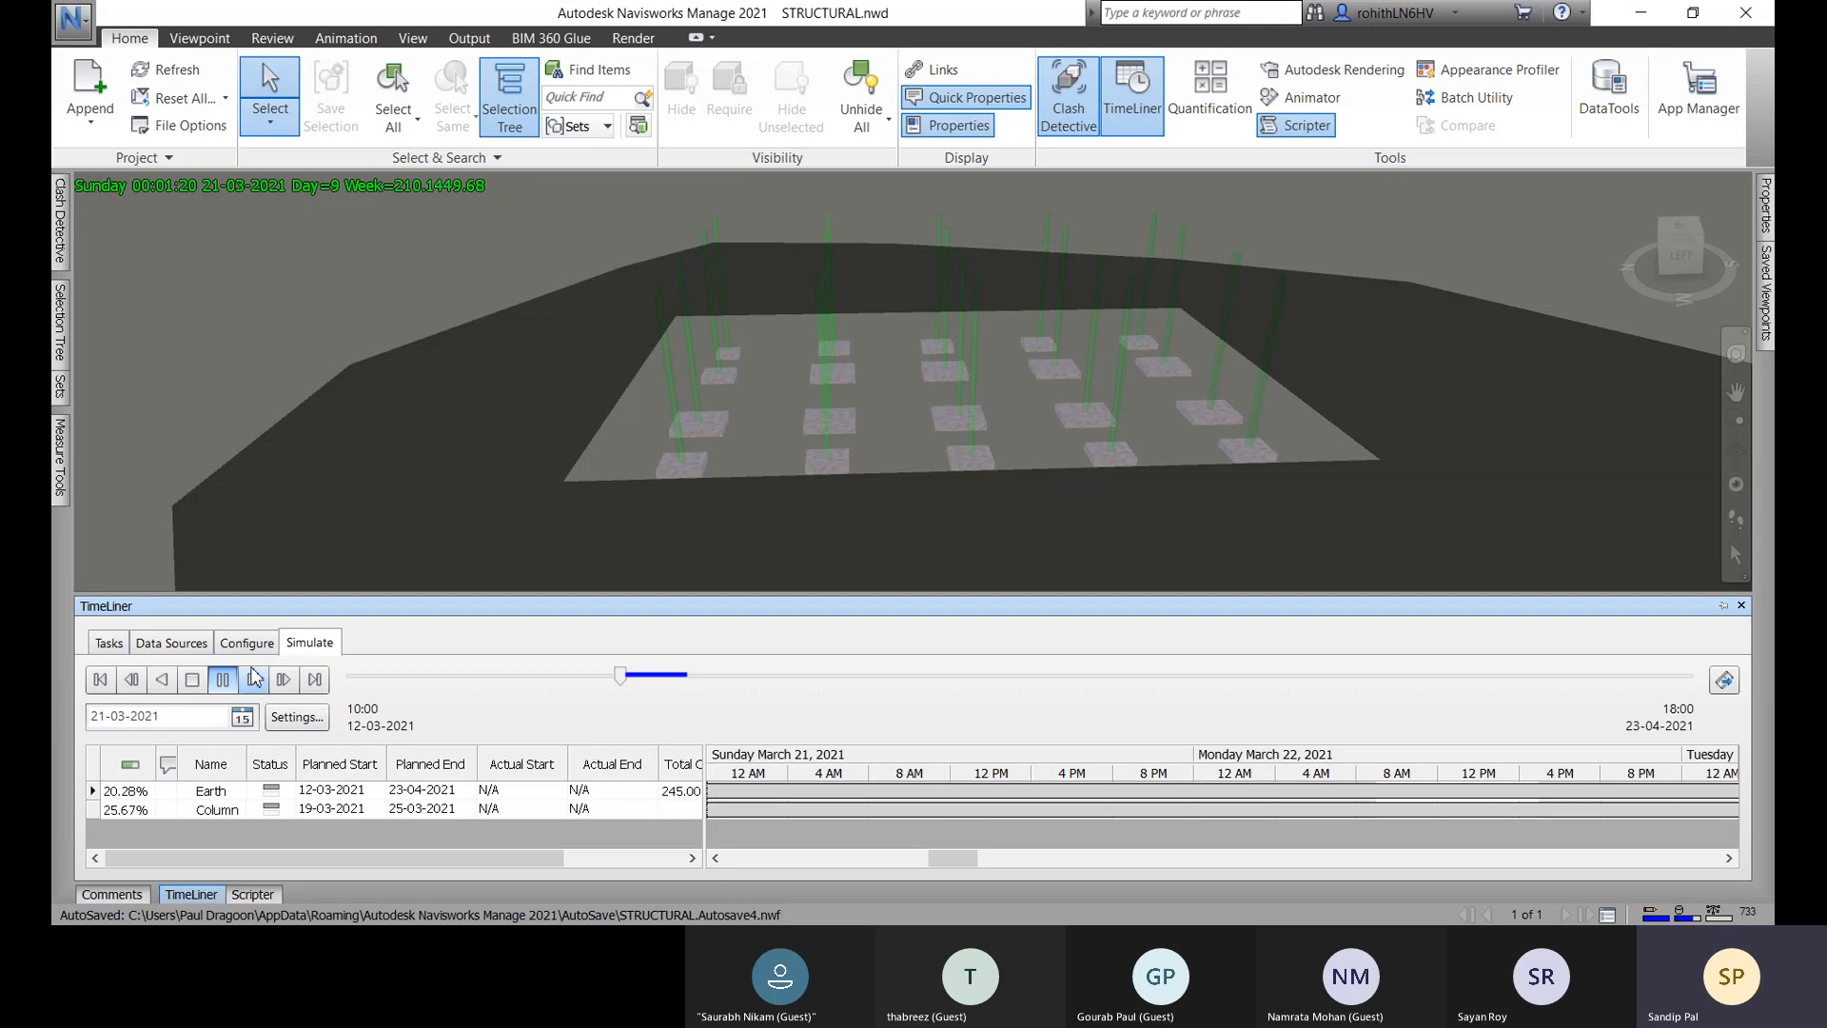
# Reopen the overlay text and delete the cost and color codes that follow $WEEK on the first line.
pyautogui.click(295, 718)
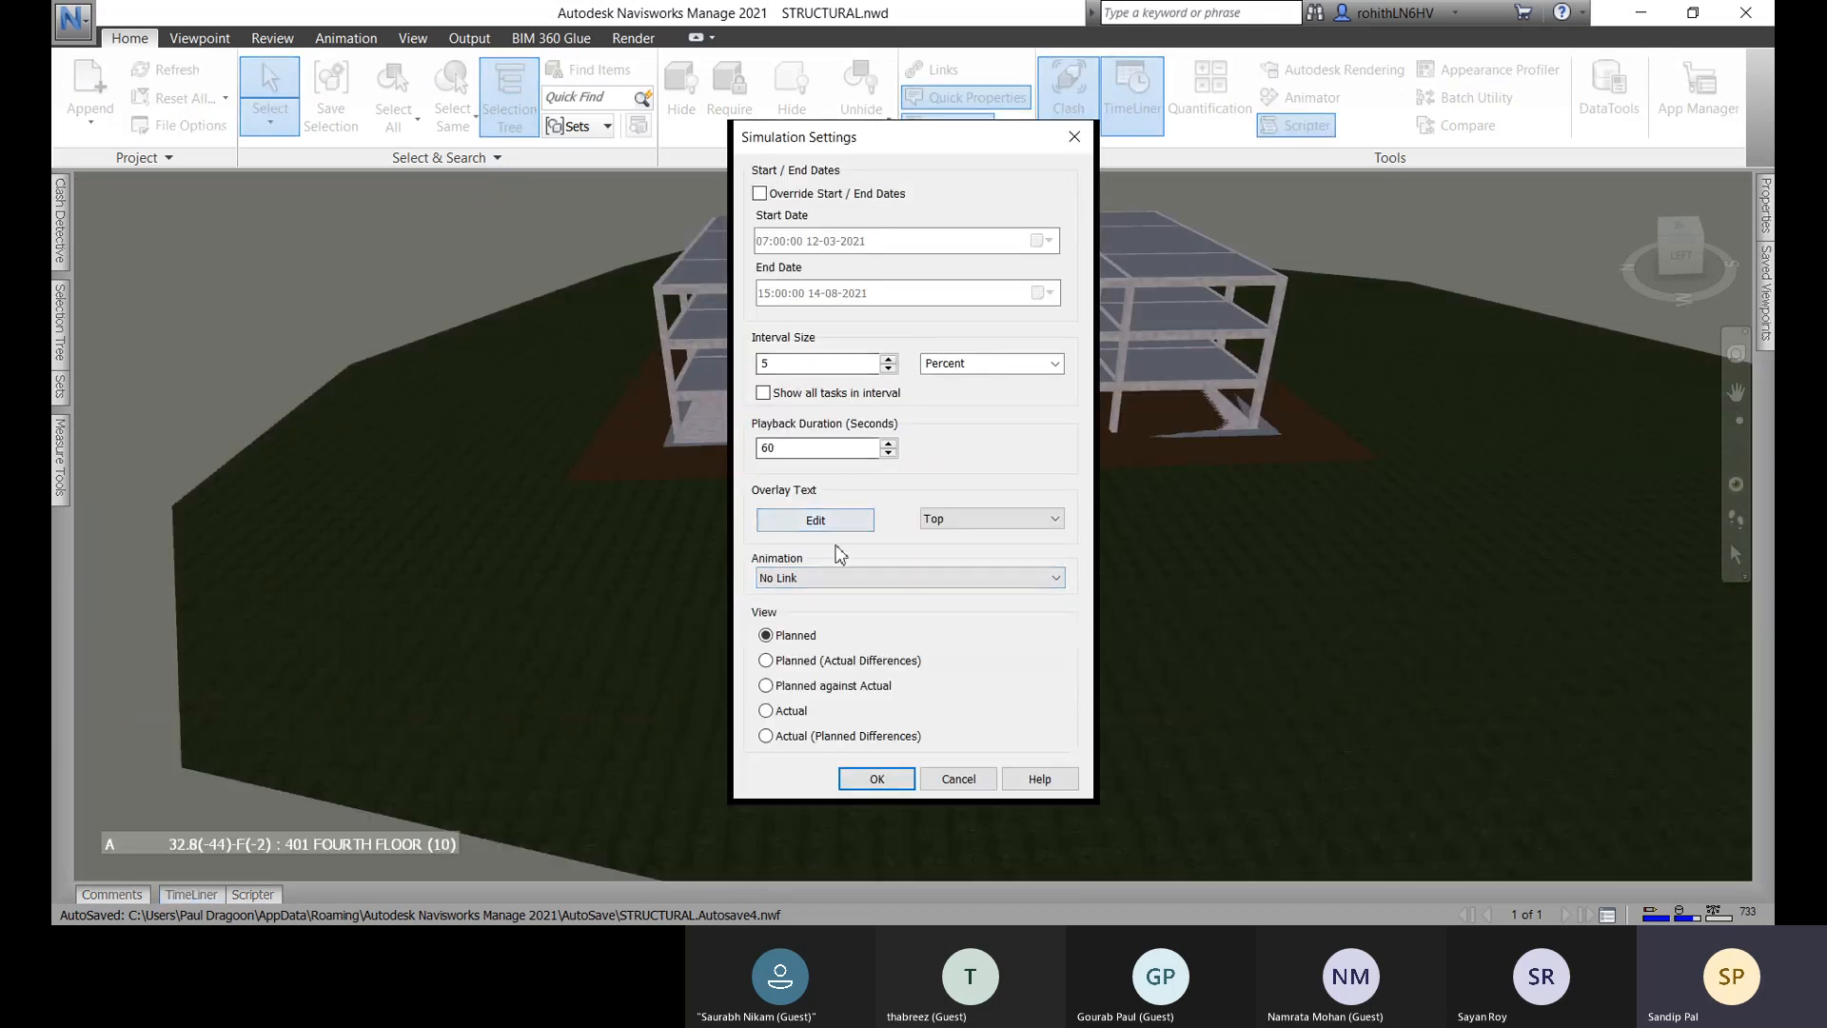
pyautogui.click(826, 526)
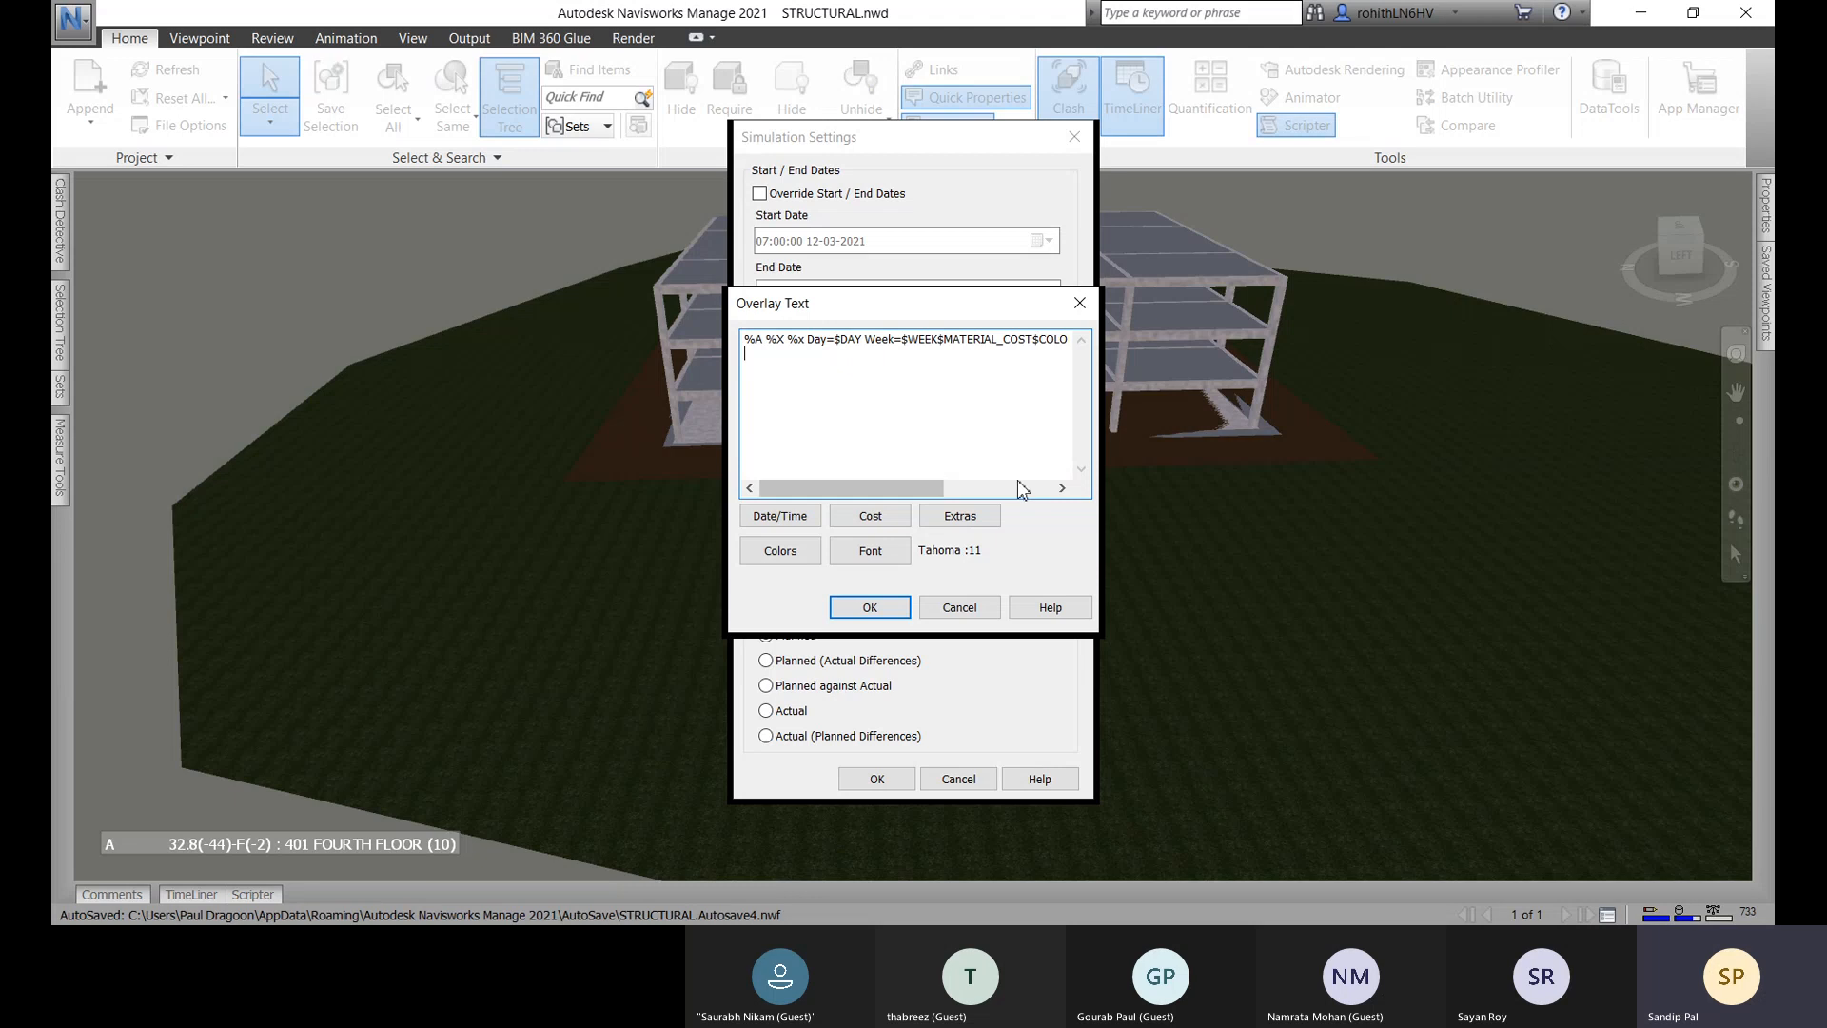
pyautogui.moveTo(911, 489); pyautogui.dragTo(974, 513)
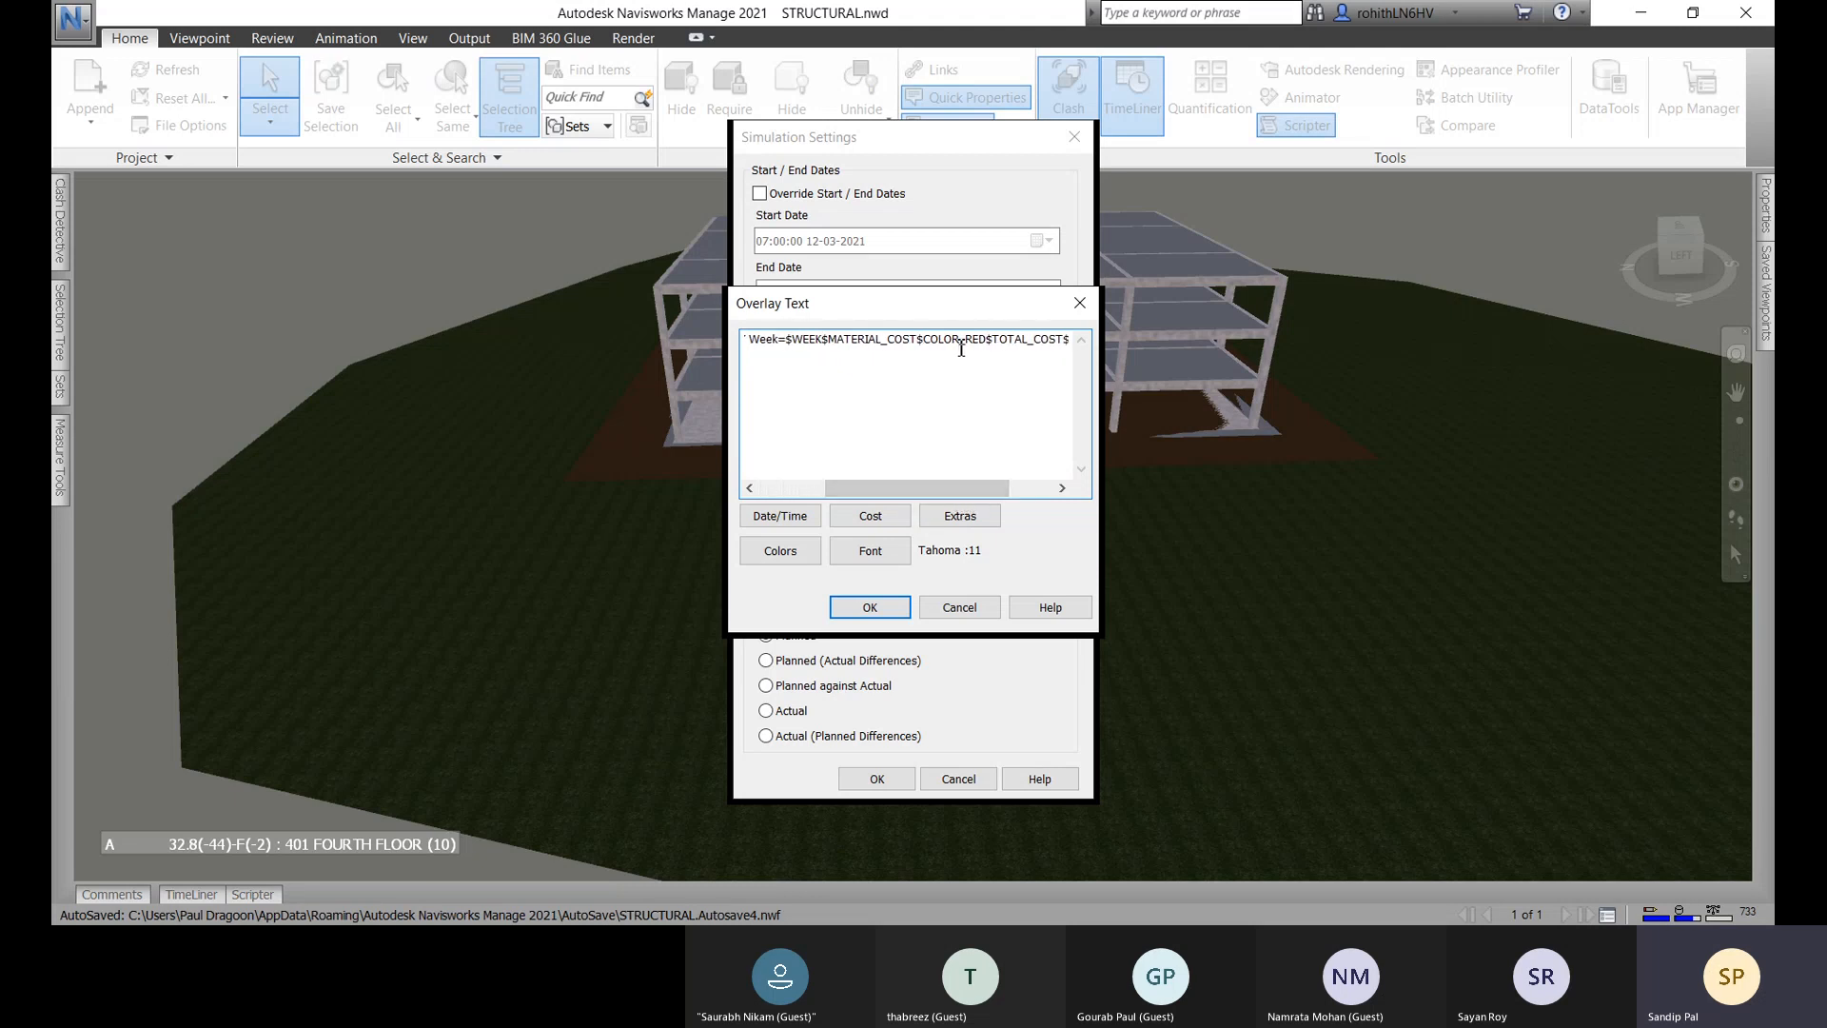
pyautogui.moveTo(904, 302); pyautogui.dragTo(754, 276)
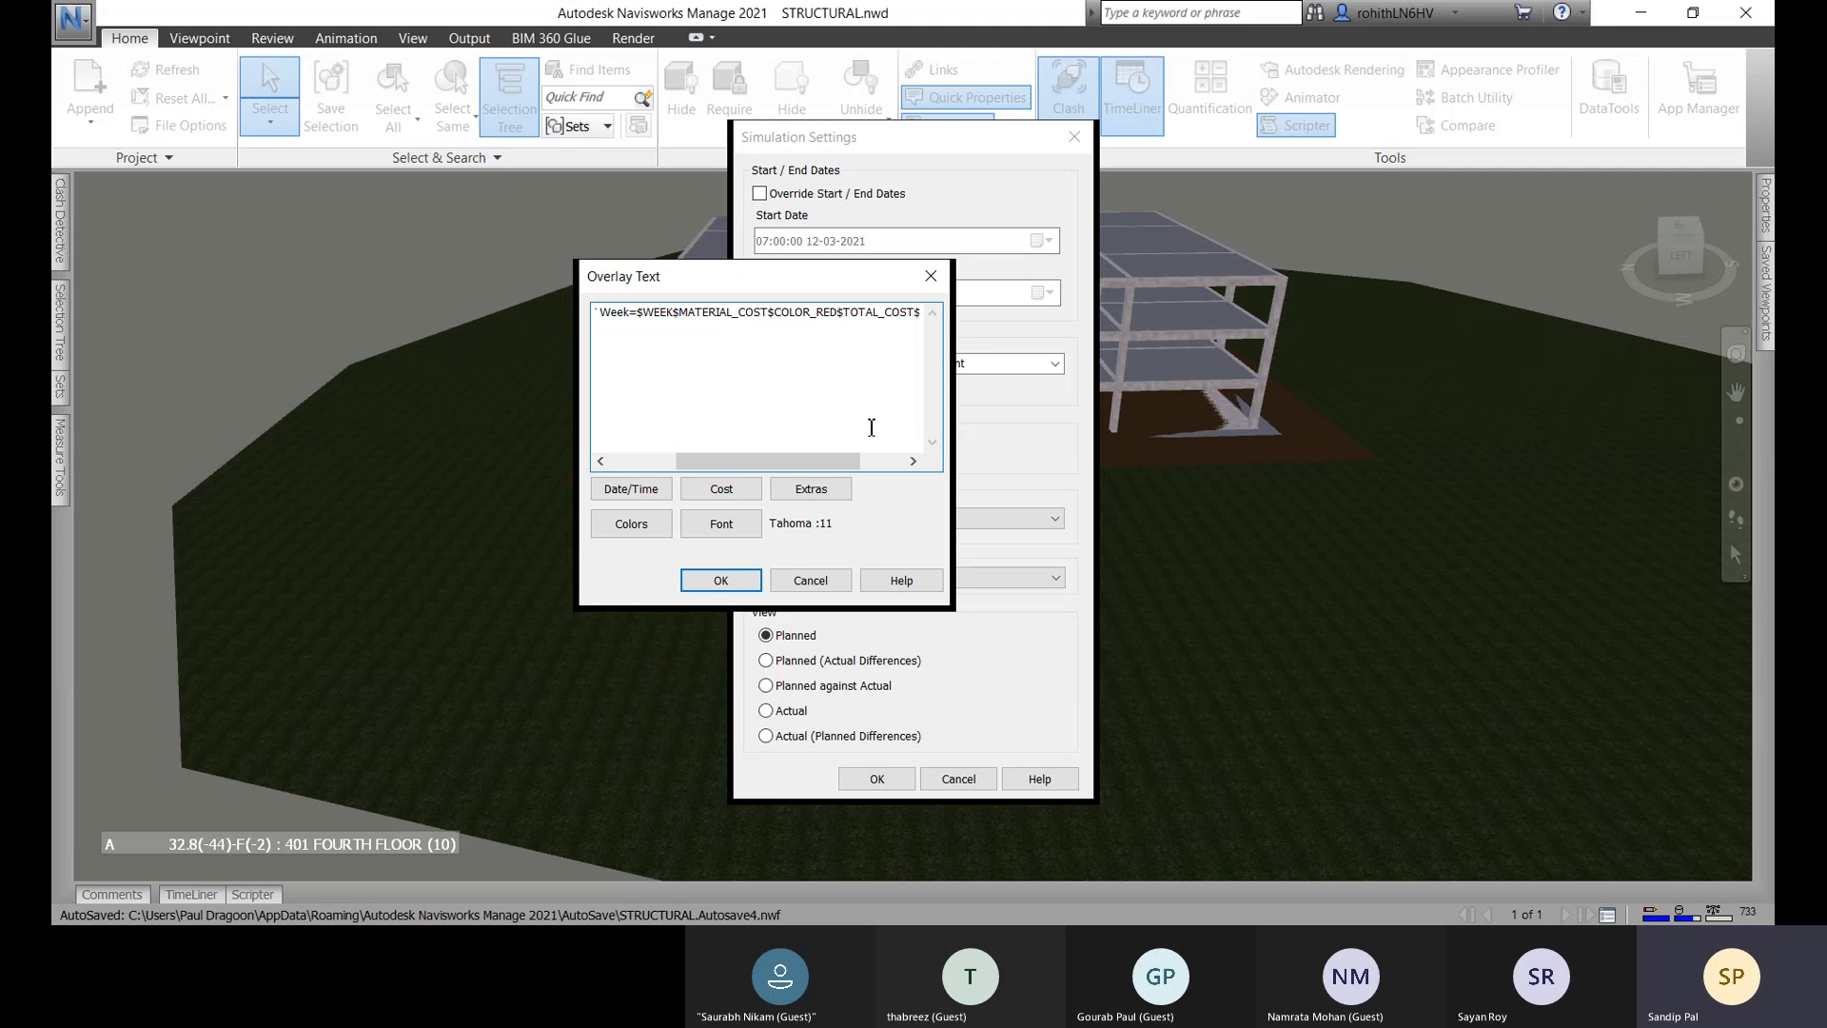
pyautogui.moveTo(856, 461); pyautogui.dragTo(901, 460)
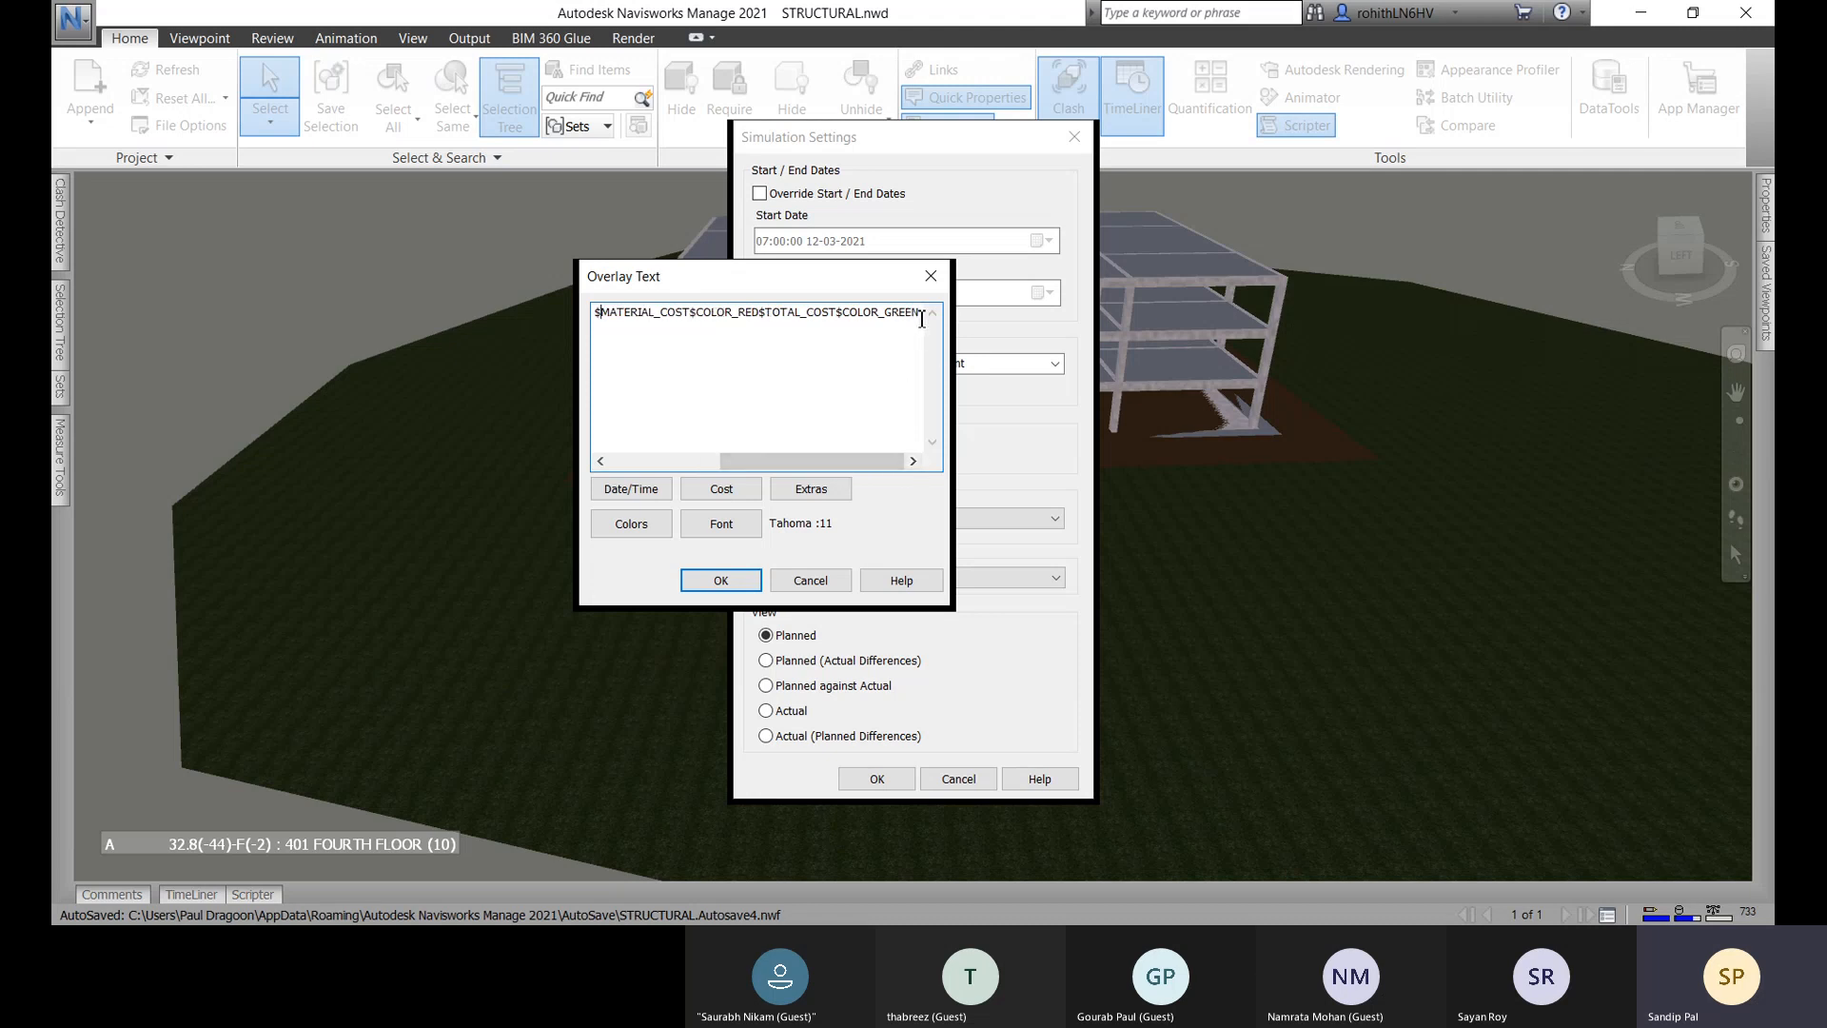
pyautogui.moveTo(920, 318); pyautogui.dragTo(792, 319)
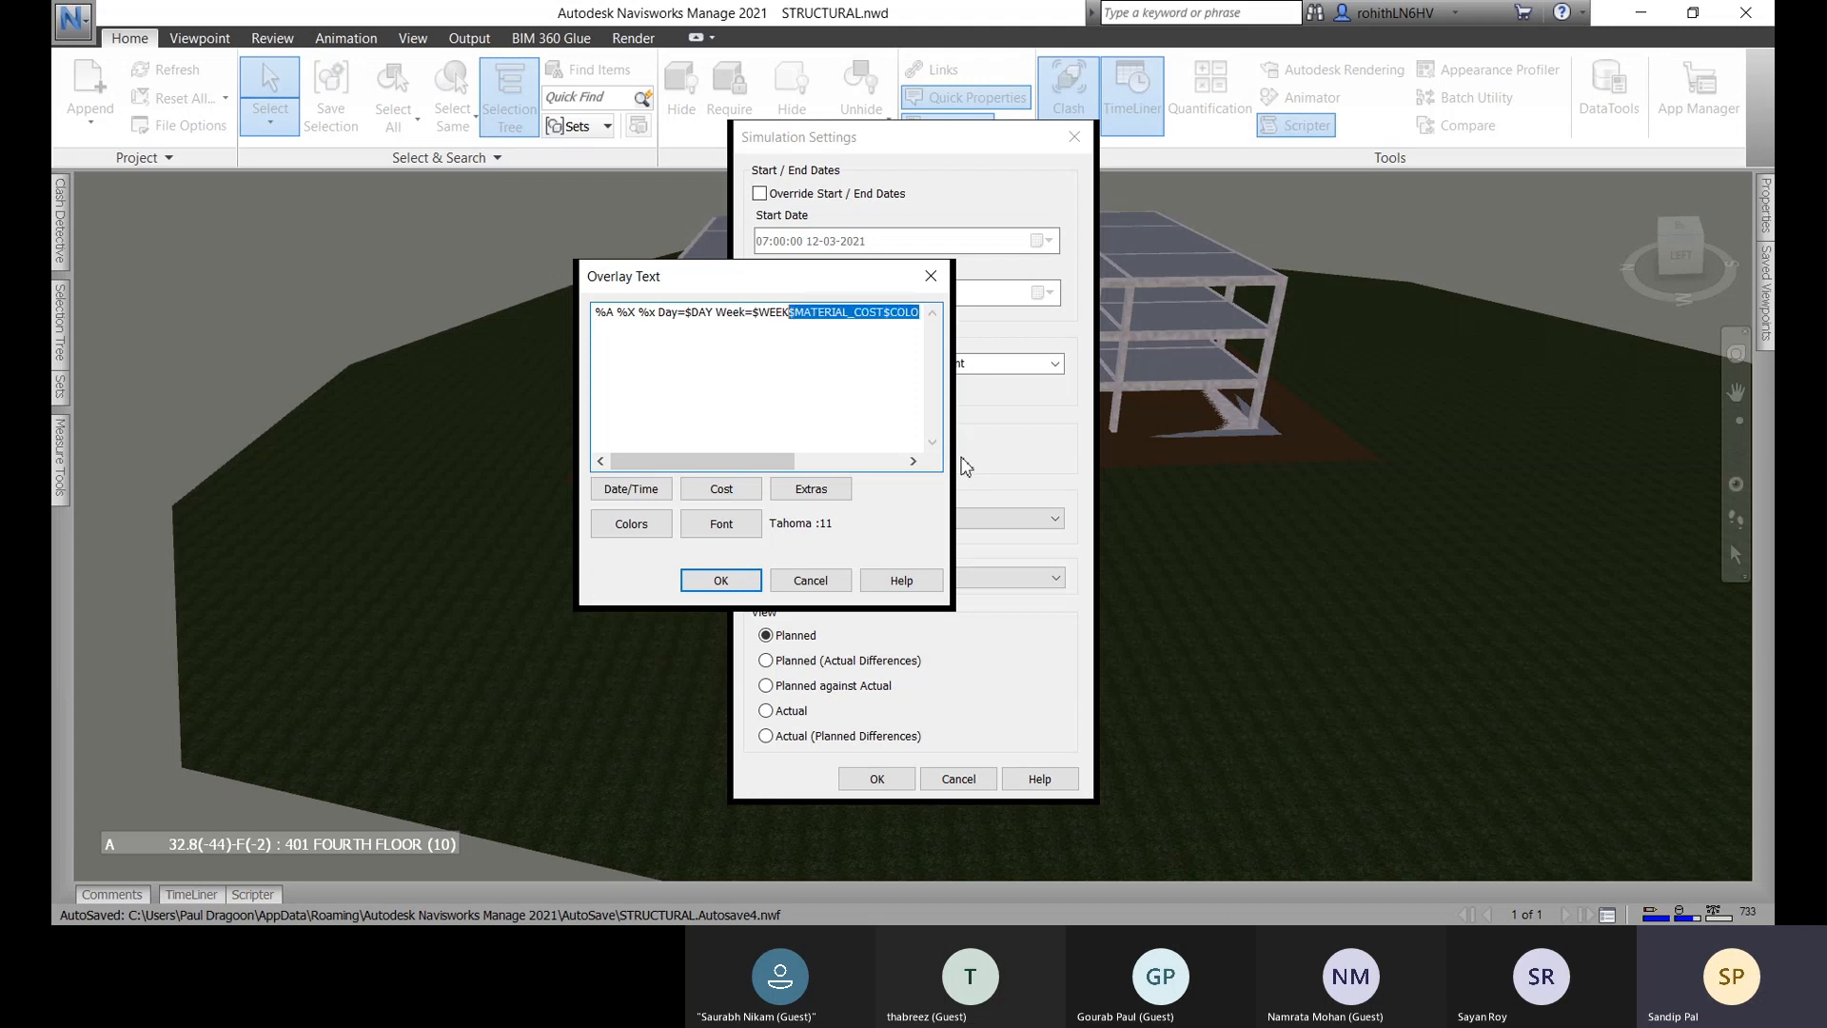
pyautogui.press('Delete')
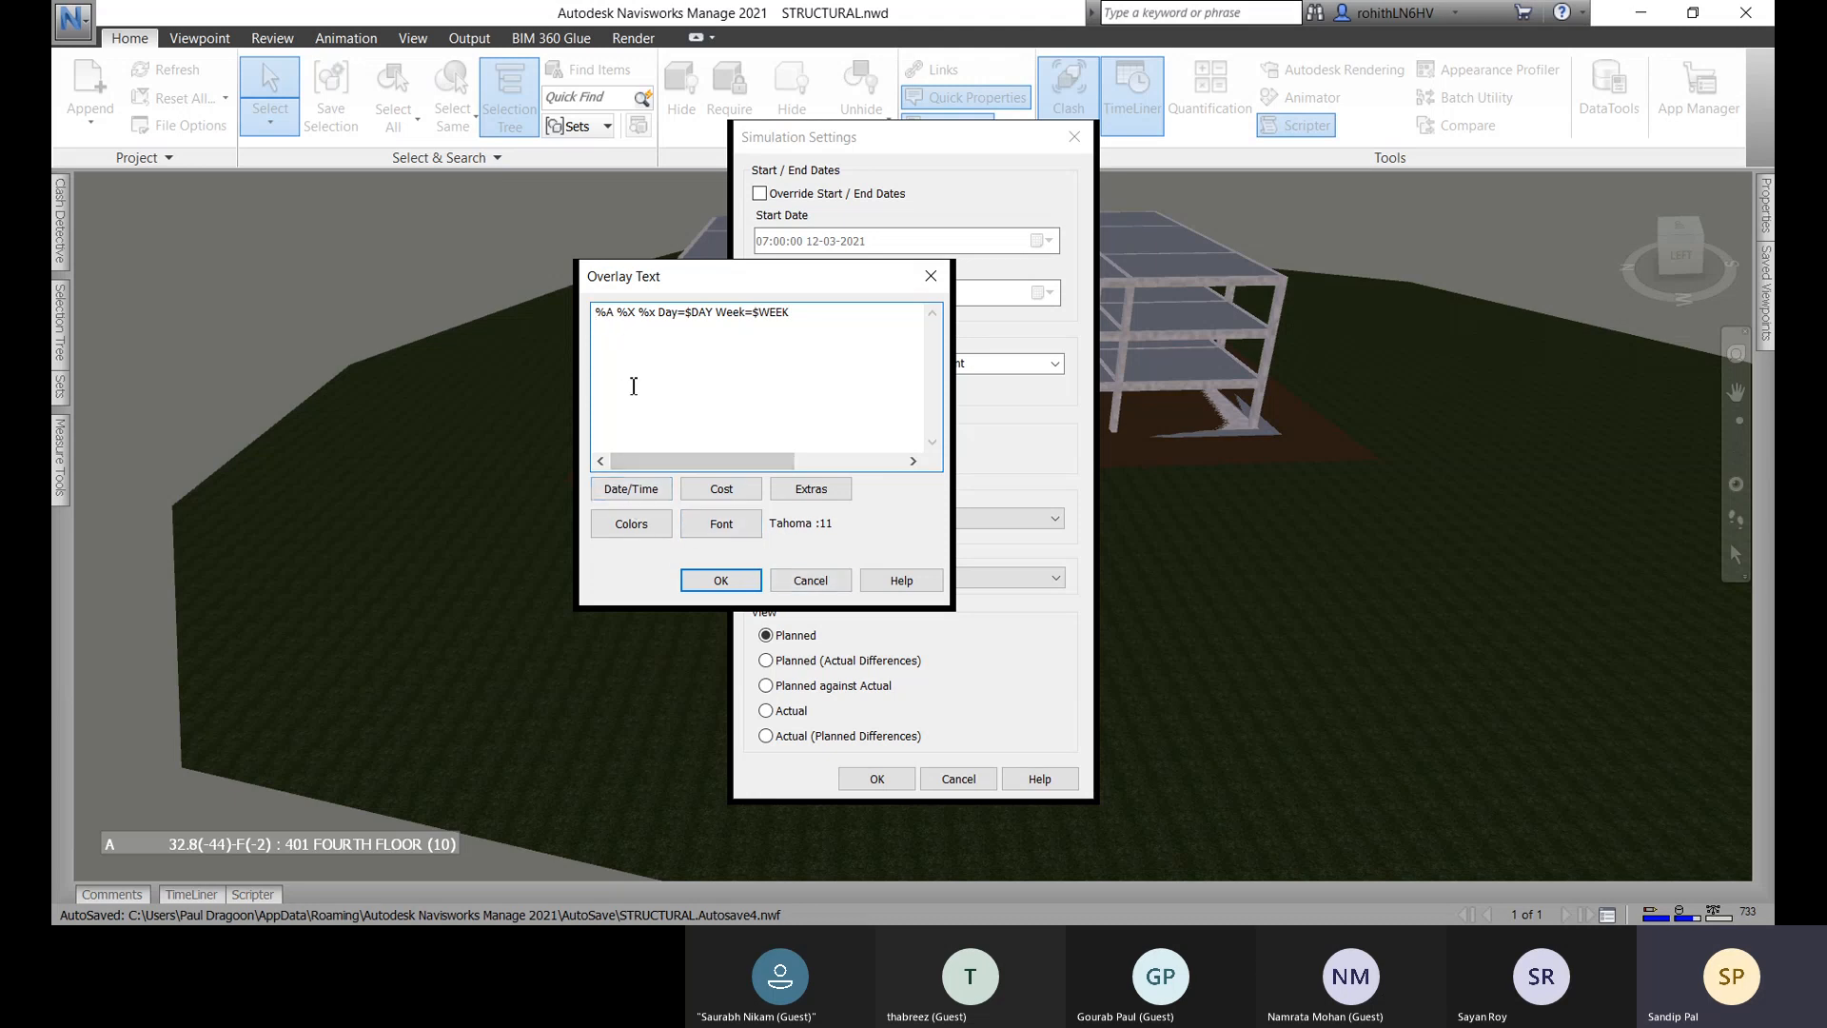
# Insert the material cost and the red color code on the second line of the overlay text.
pyautogui.click(723, 490)
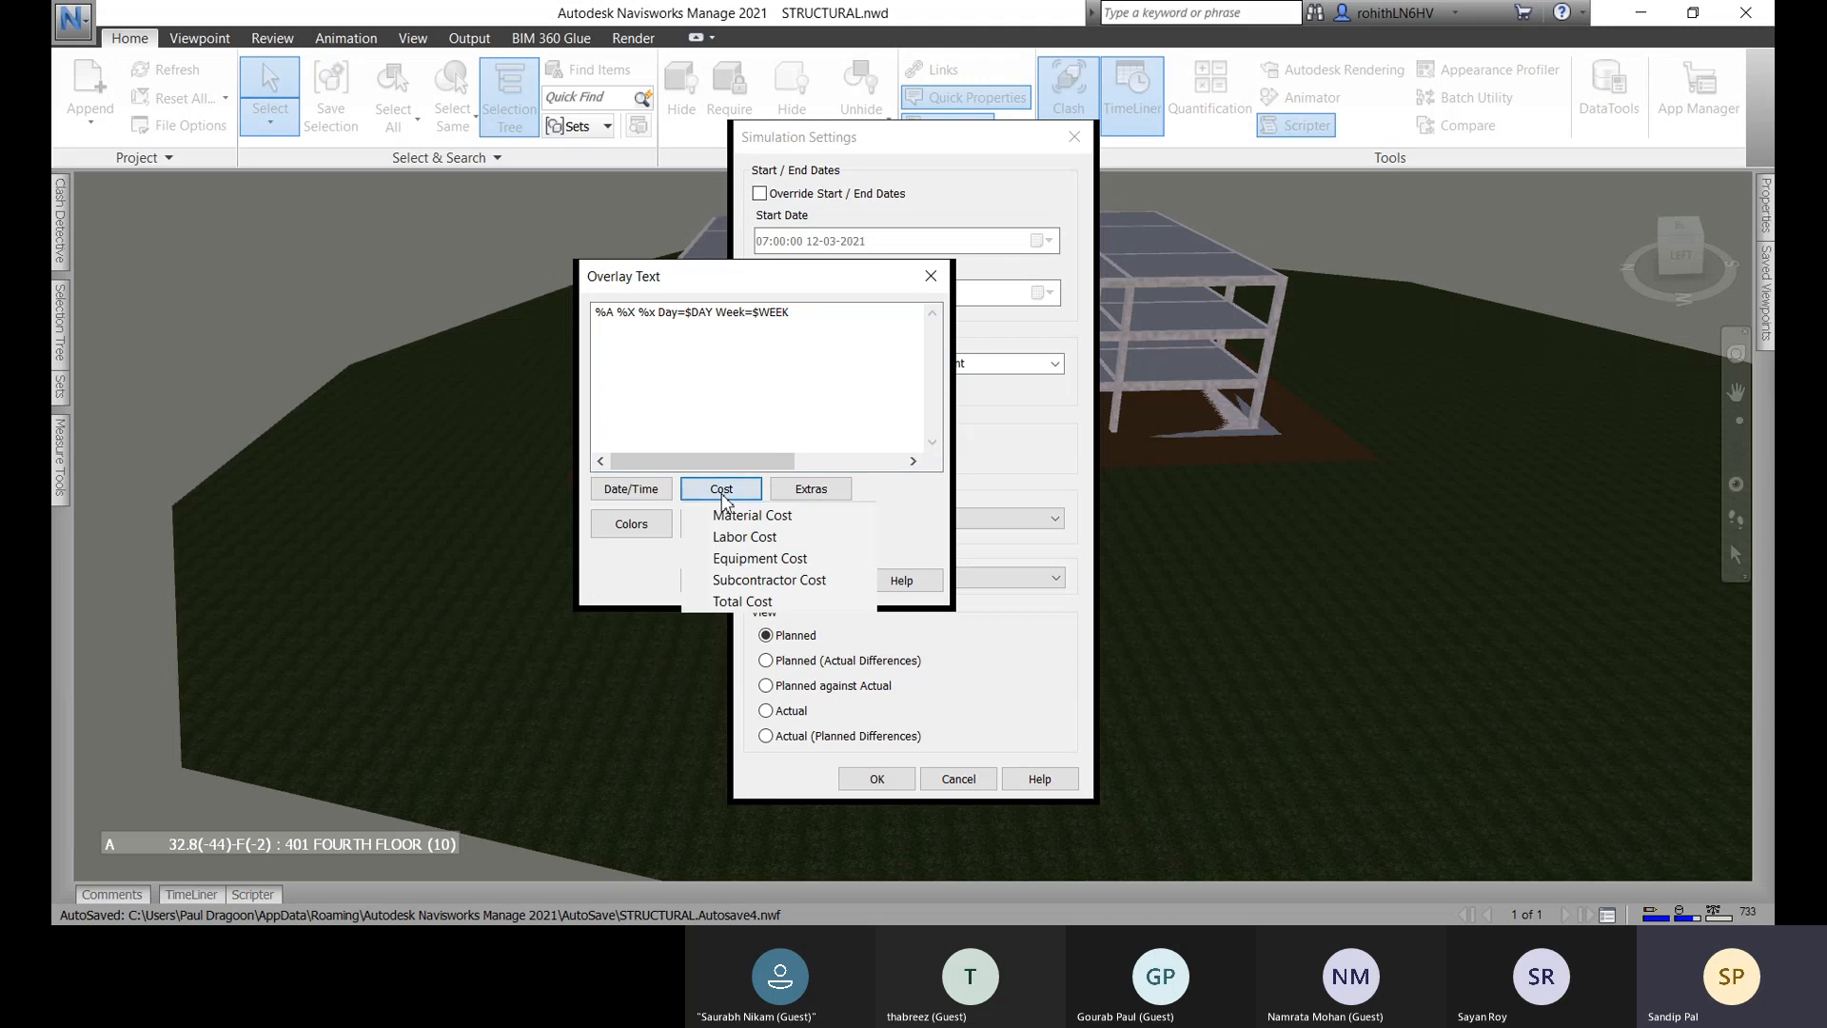
pyautogui.click(774, 514)
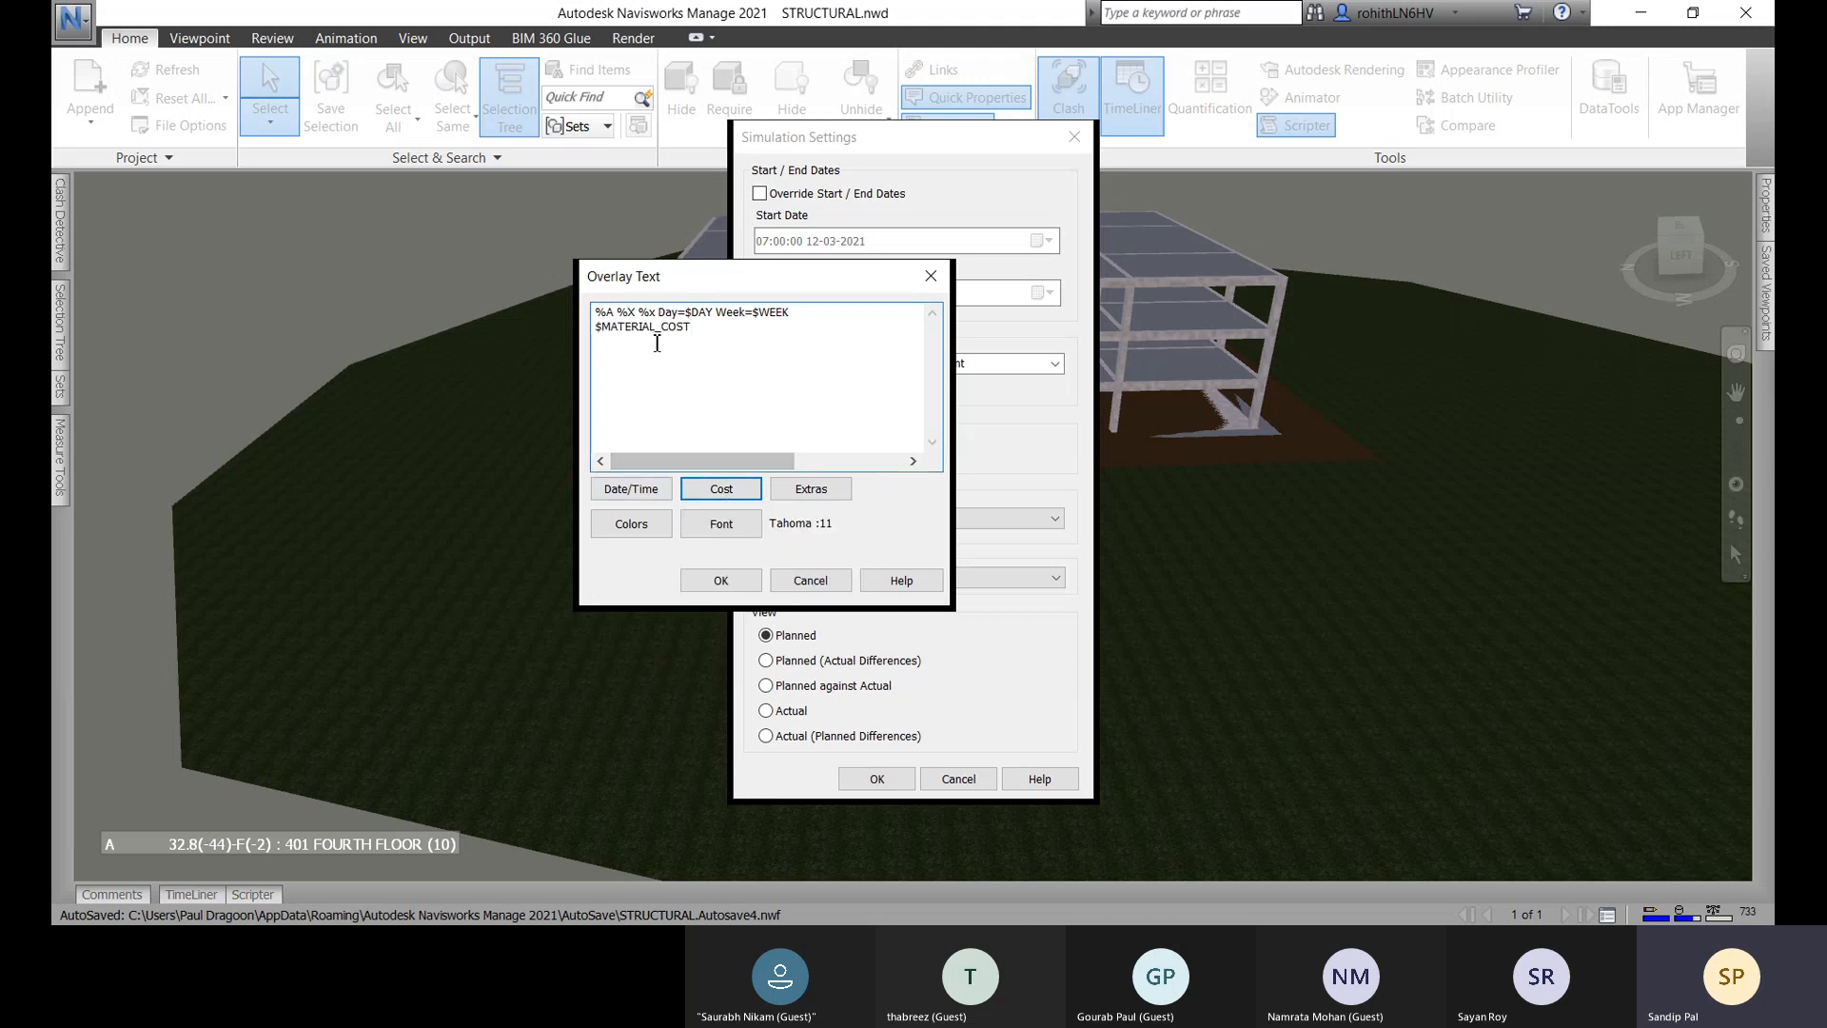
pyautogui.click(634, 529)
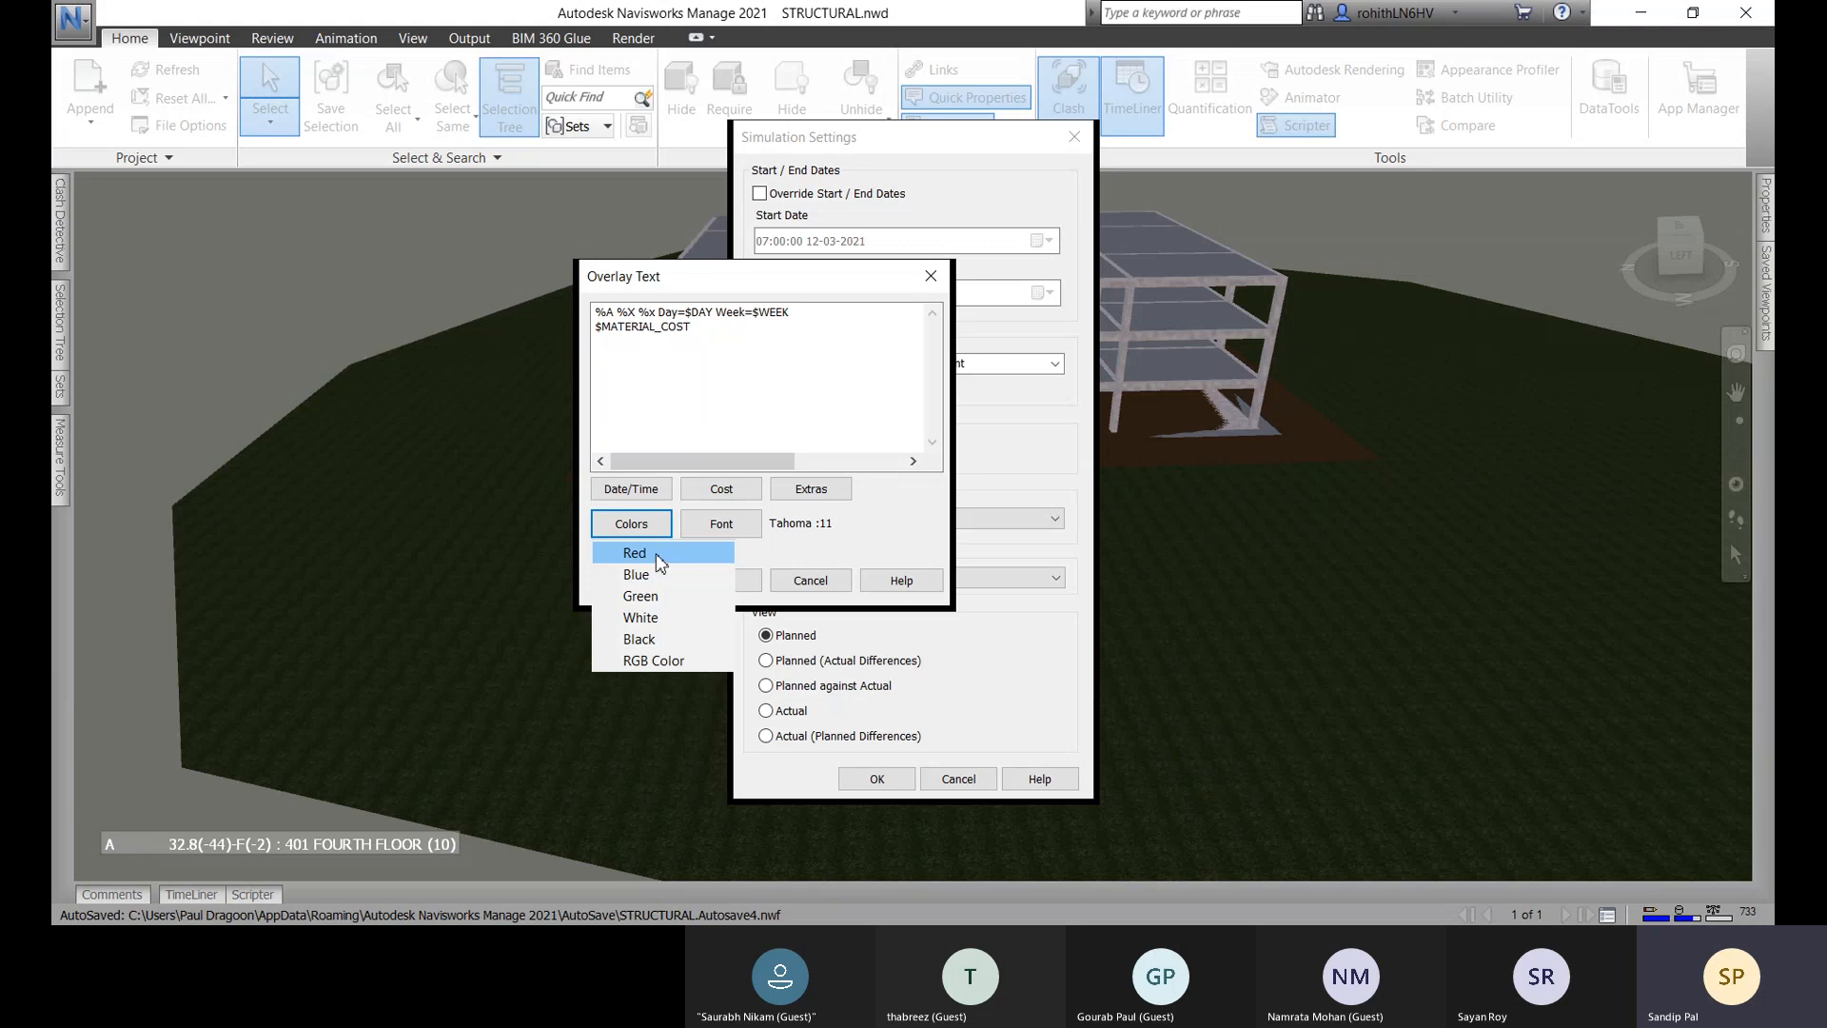
pyautogui.click(655, 553)
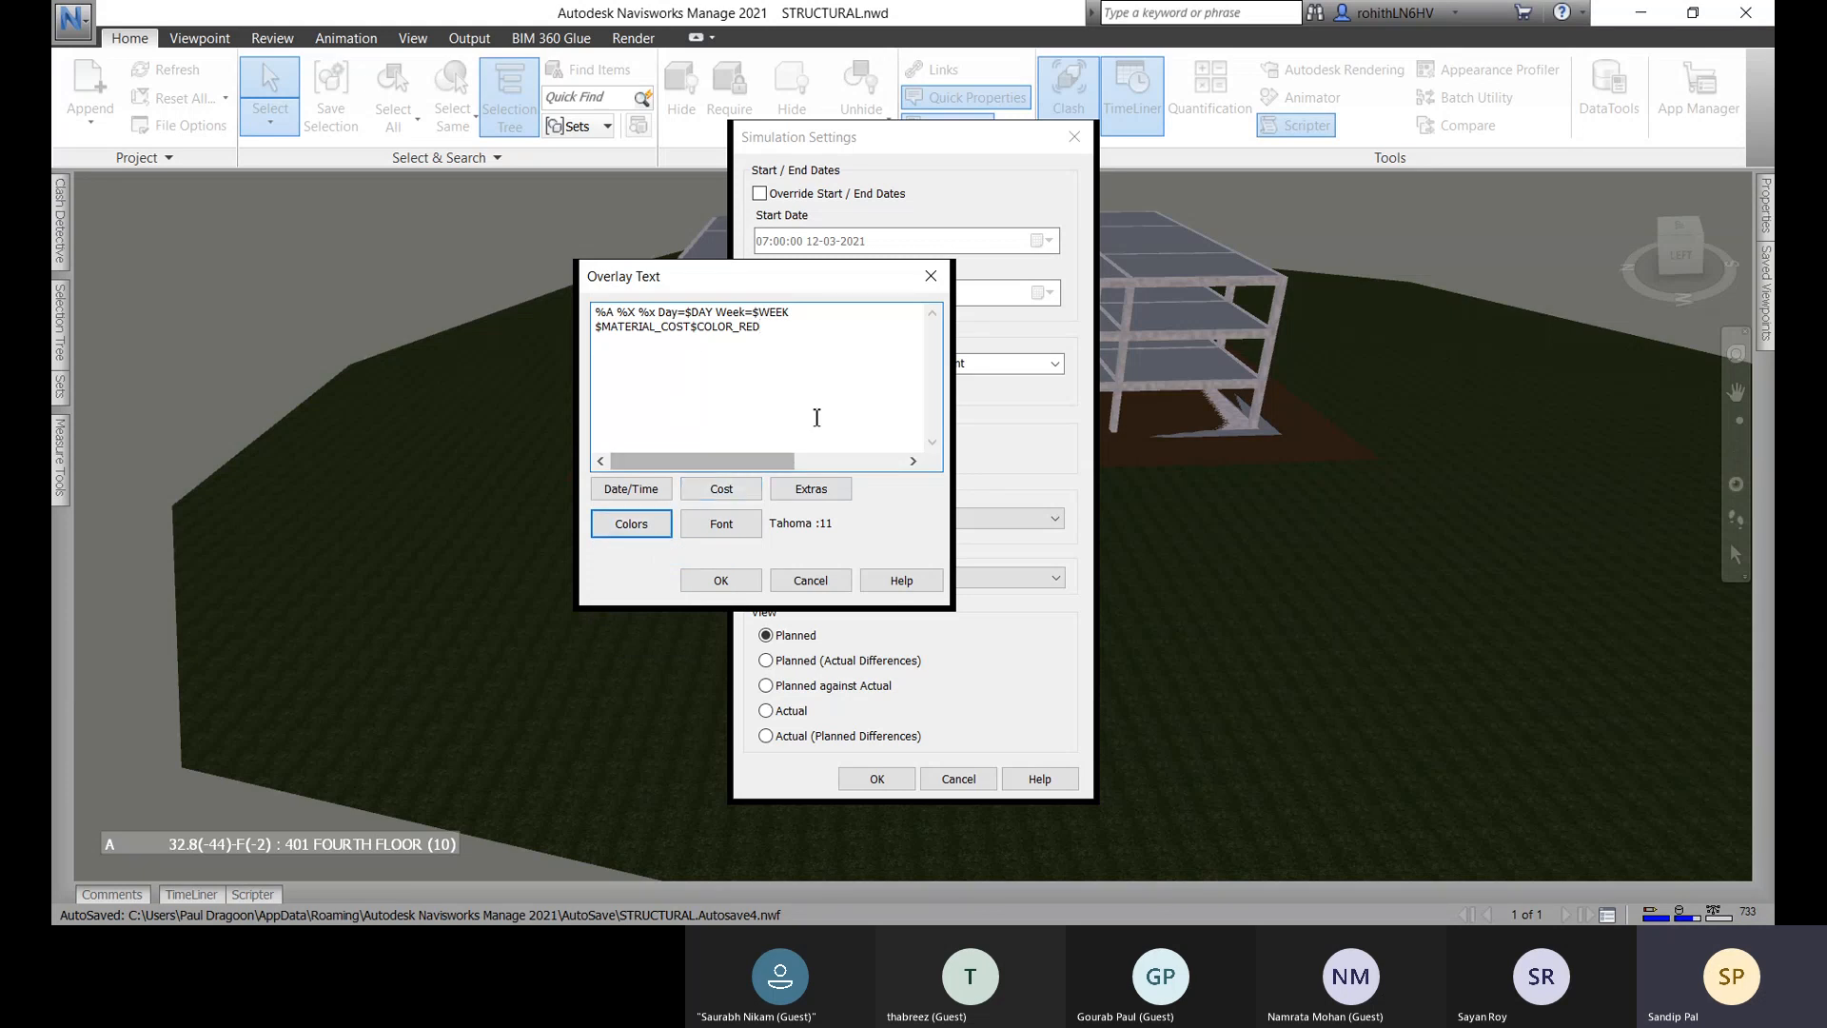
# Add a third overlay text line with the total cost and the green color code, keep the font and confirm the text.
pyautogui.click(820, 490)
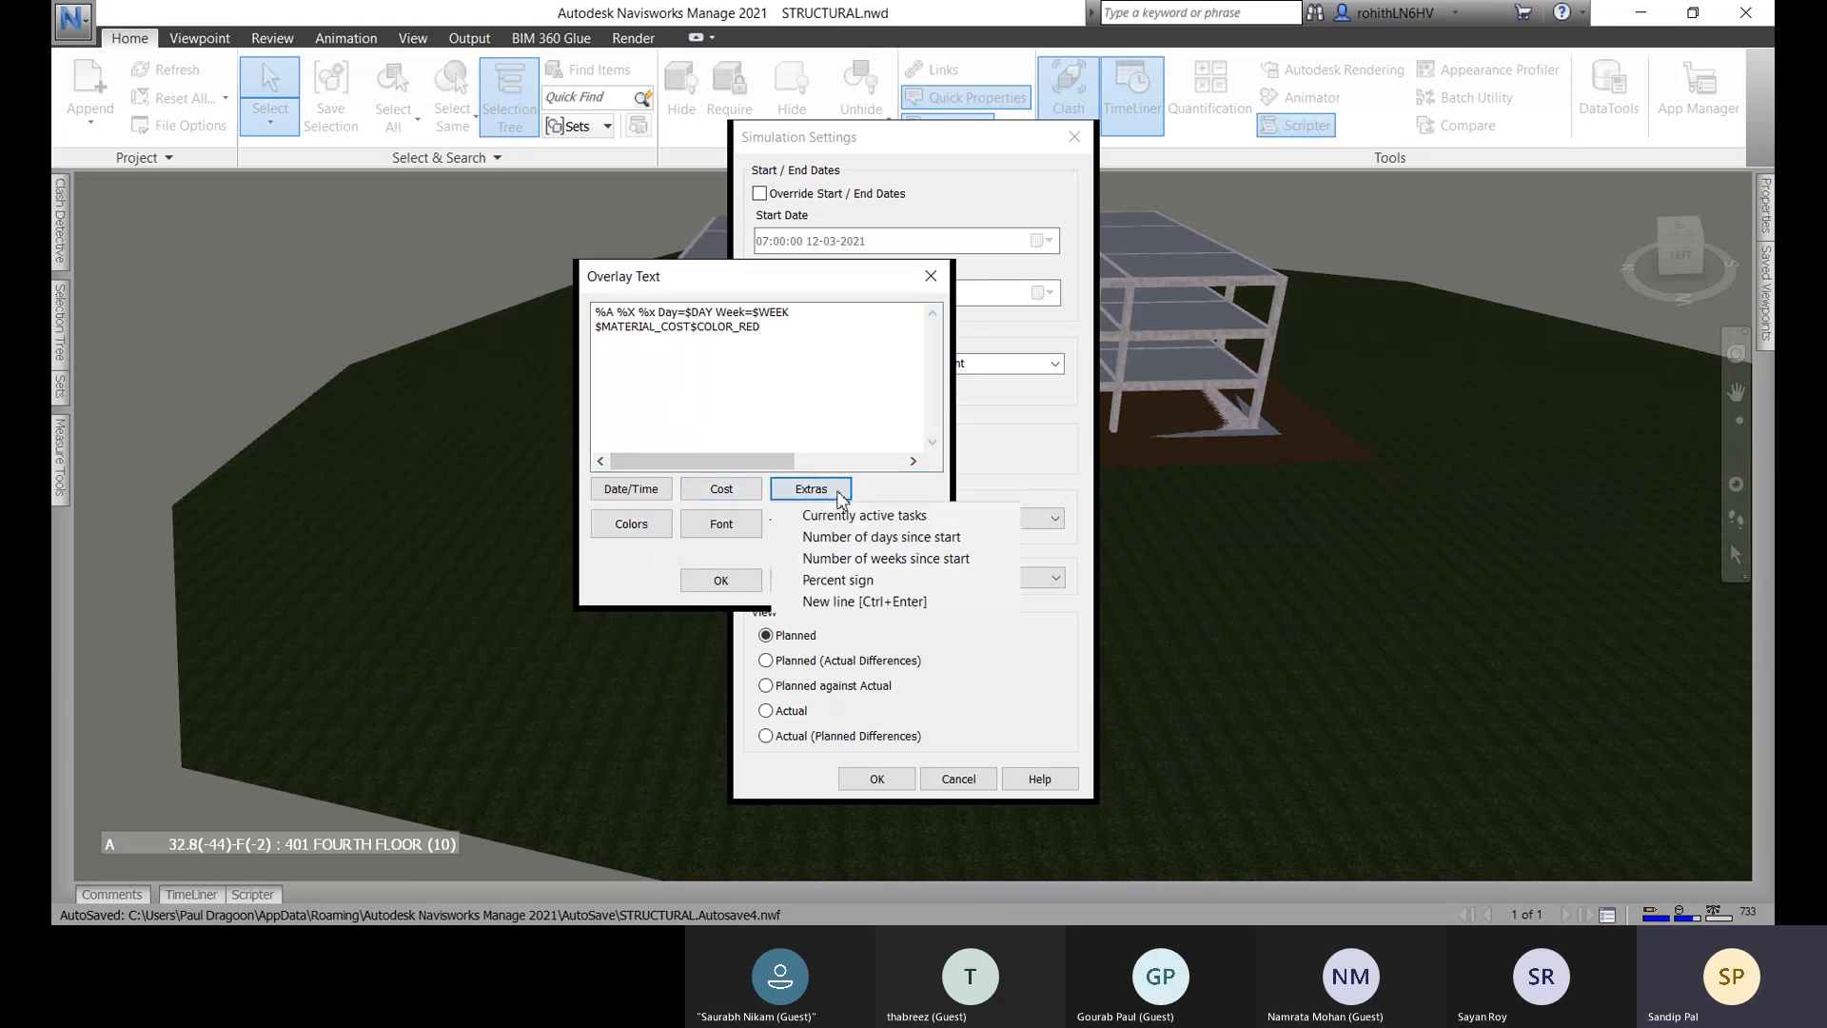
pyautogui.click(859, 598)
pyautogui.click(716, 489)
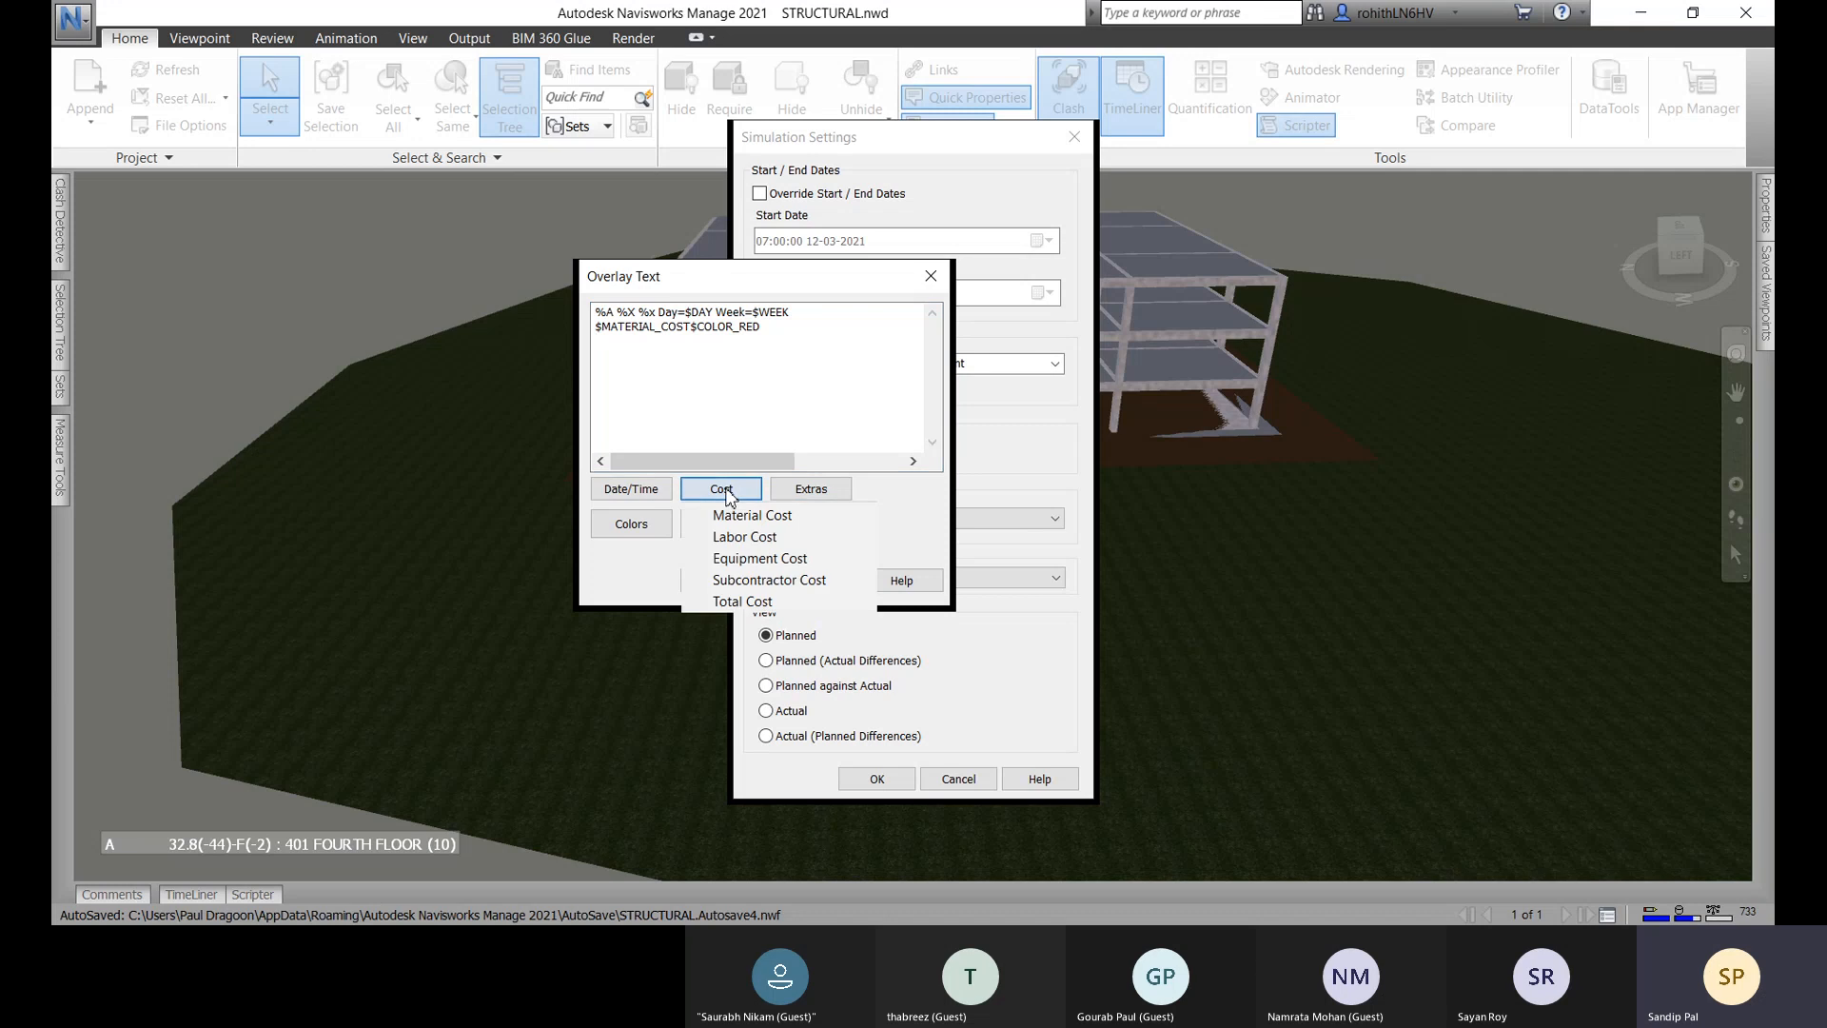
pyautogui.click(778, 601)
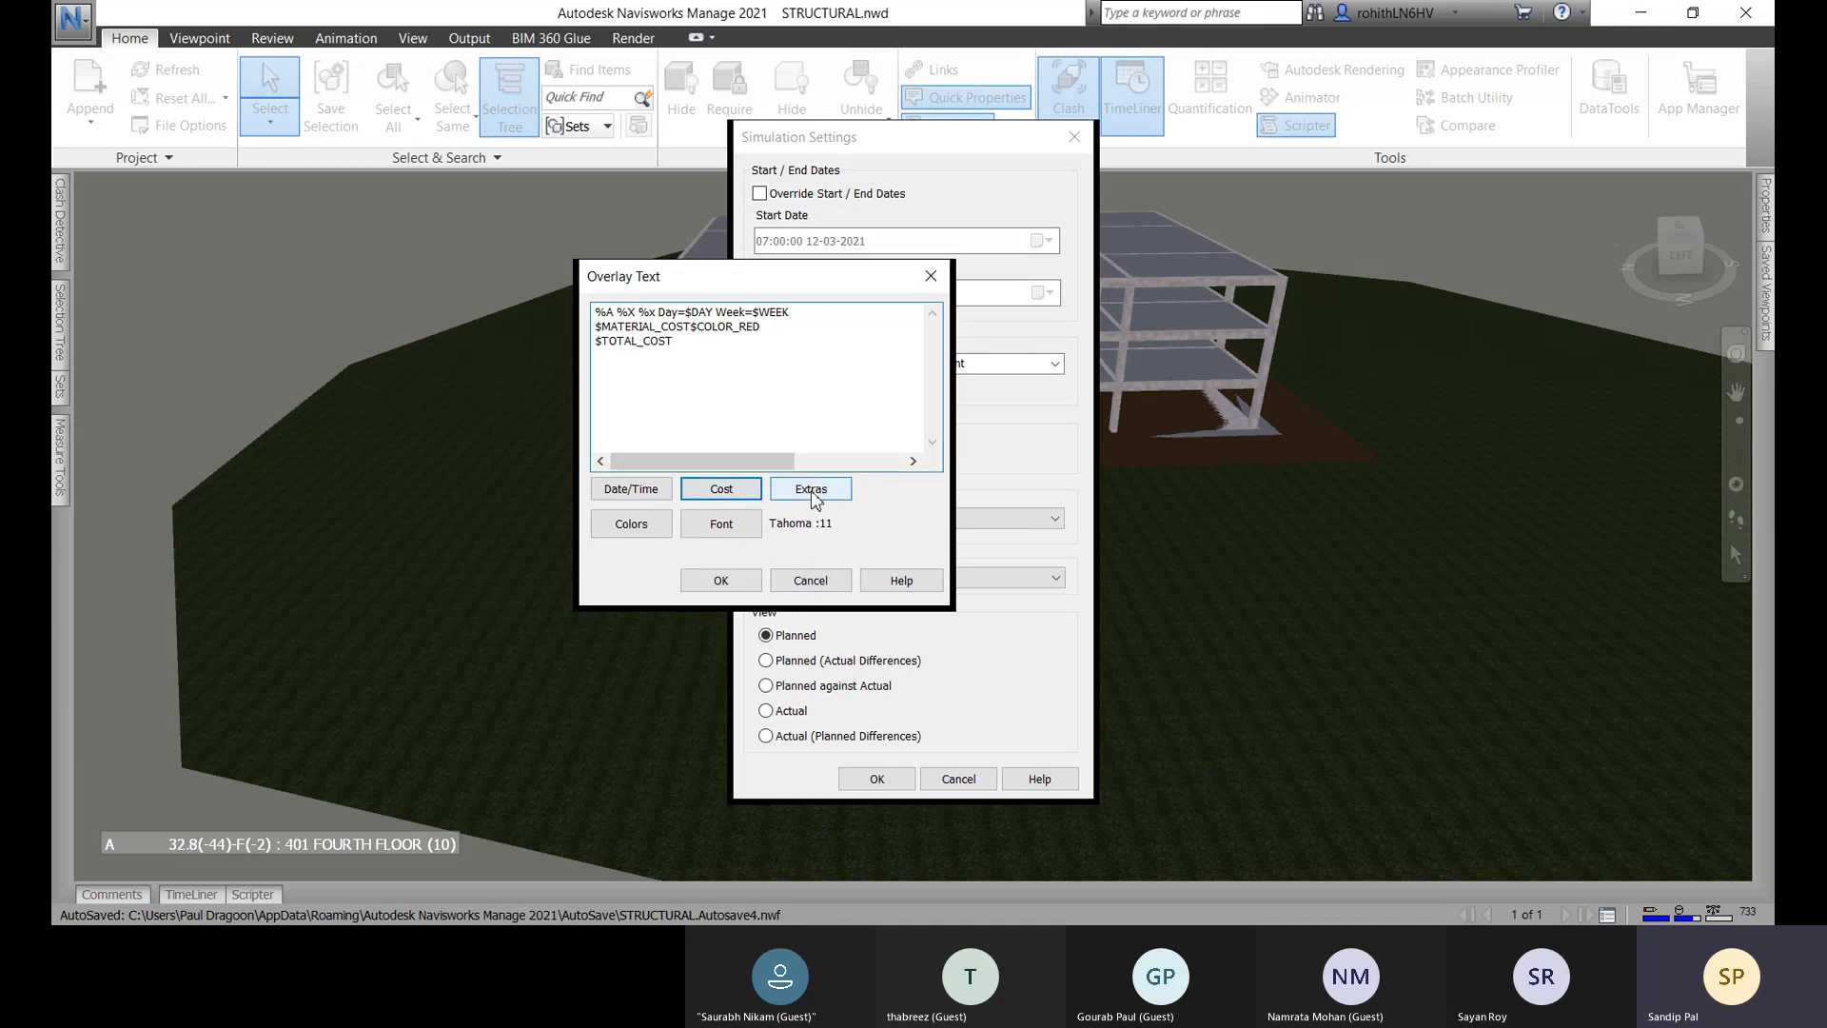
pyautogui.click(653, 529)
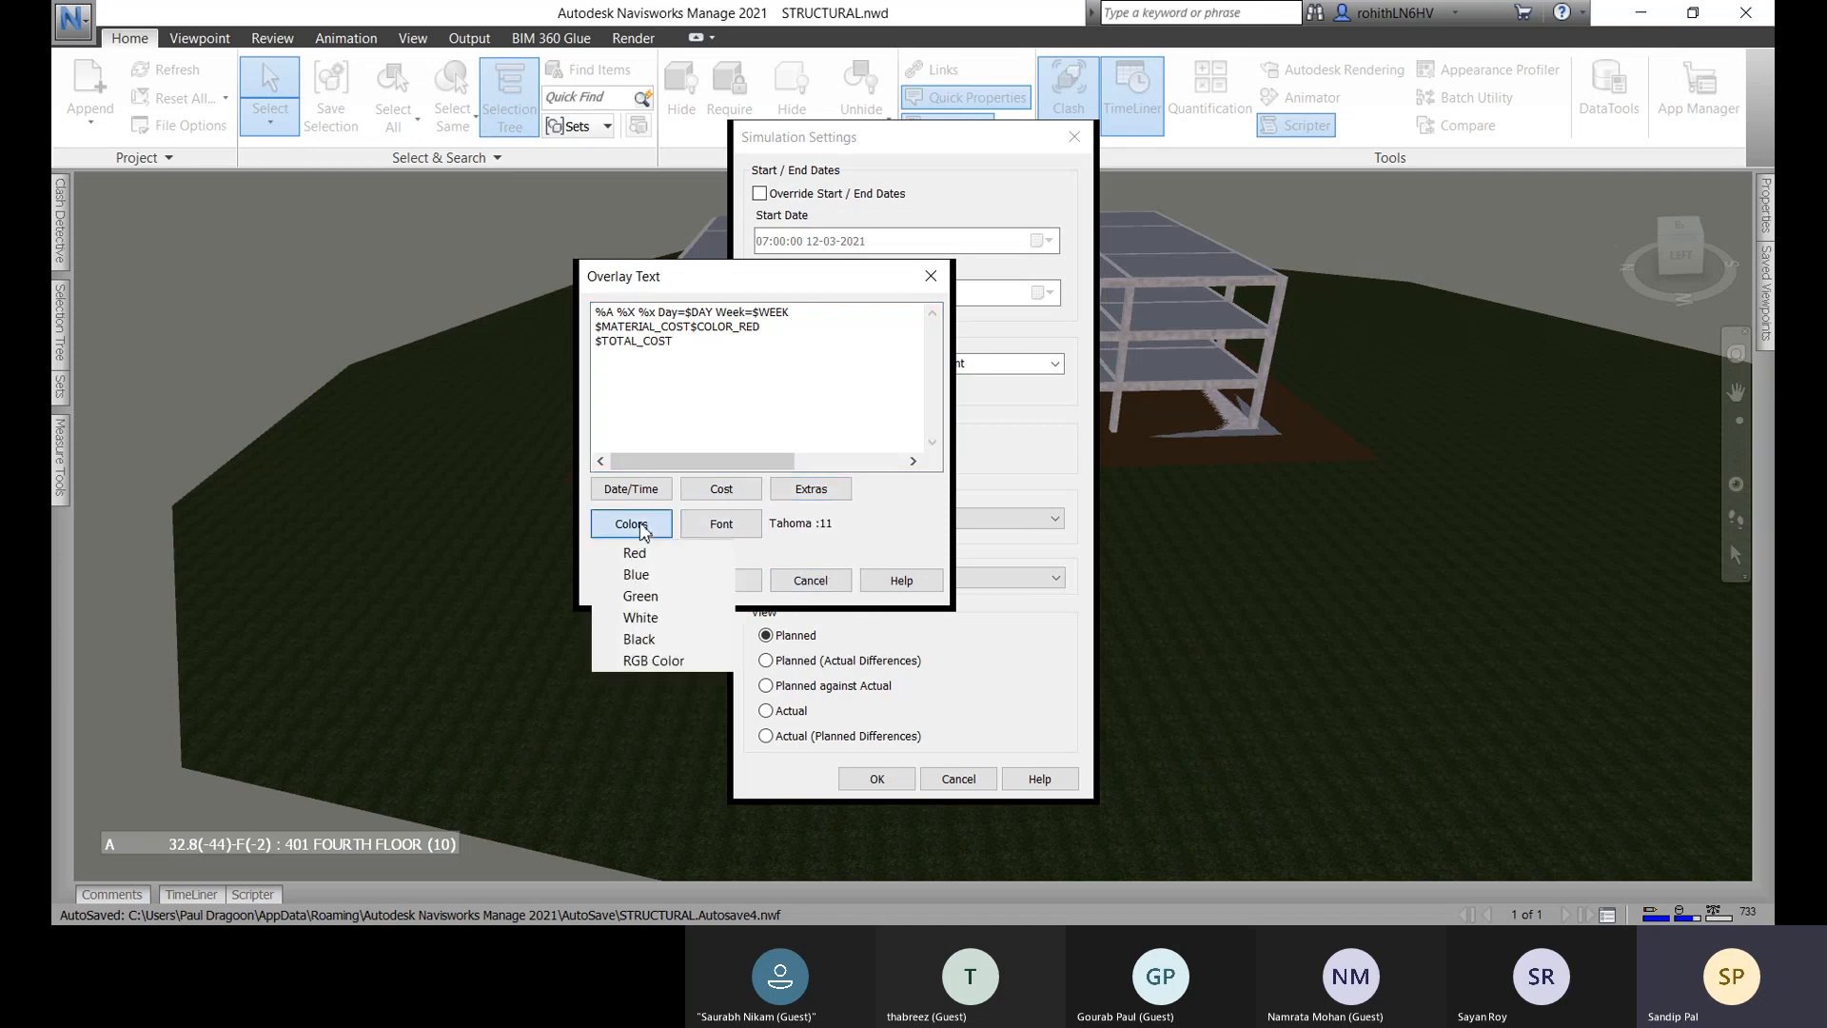
pyautogui.click(657, 595)
pyautogui.click(719, 531)
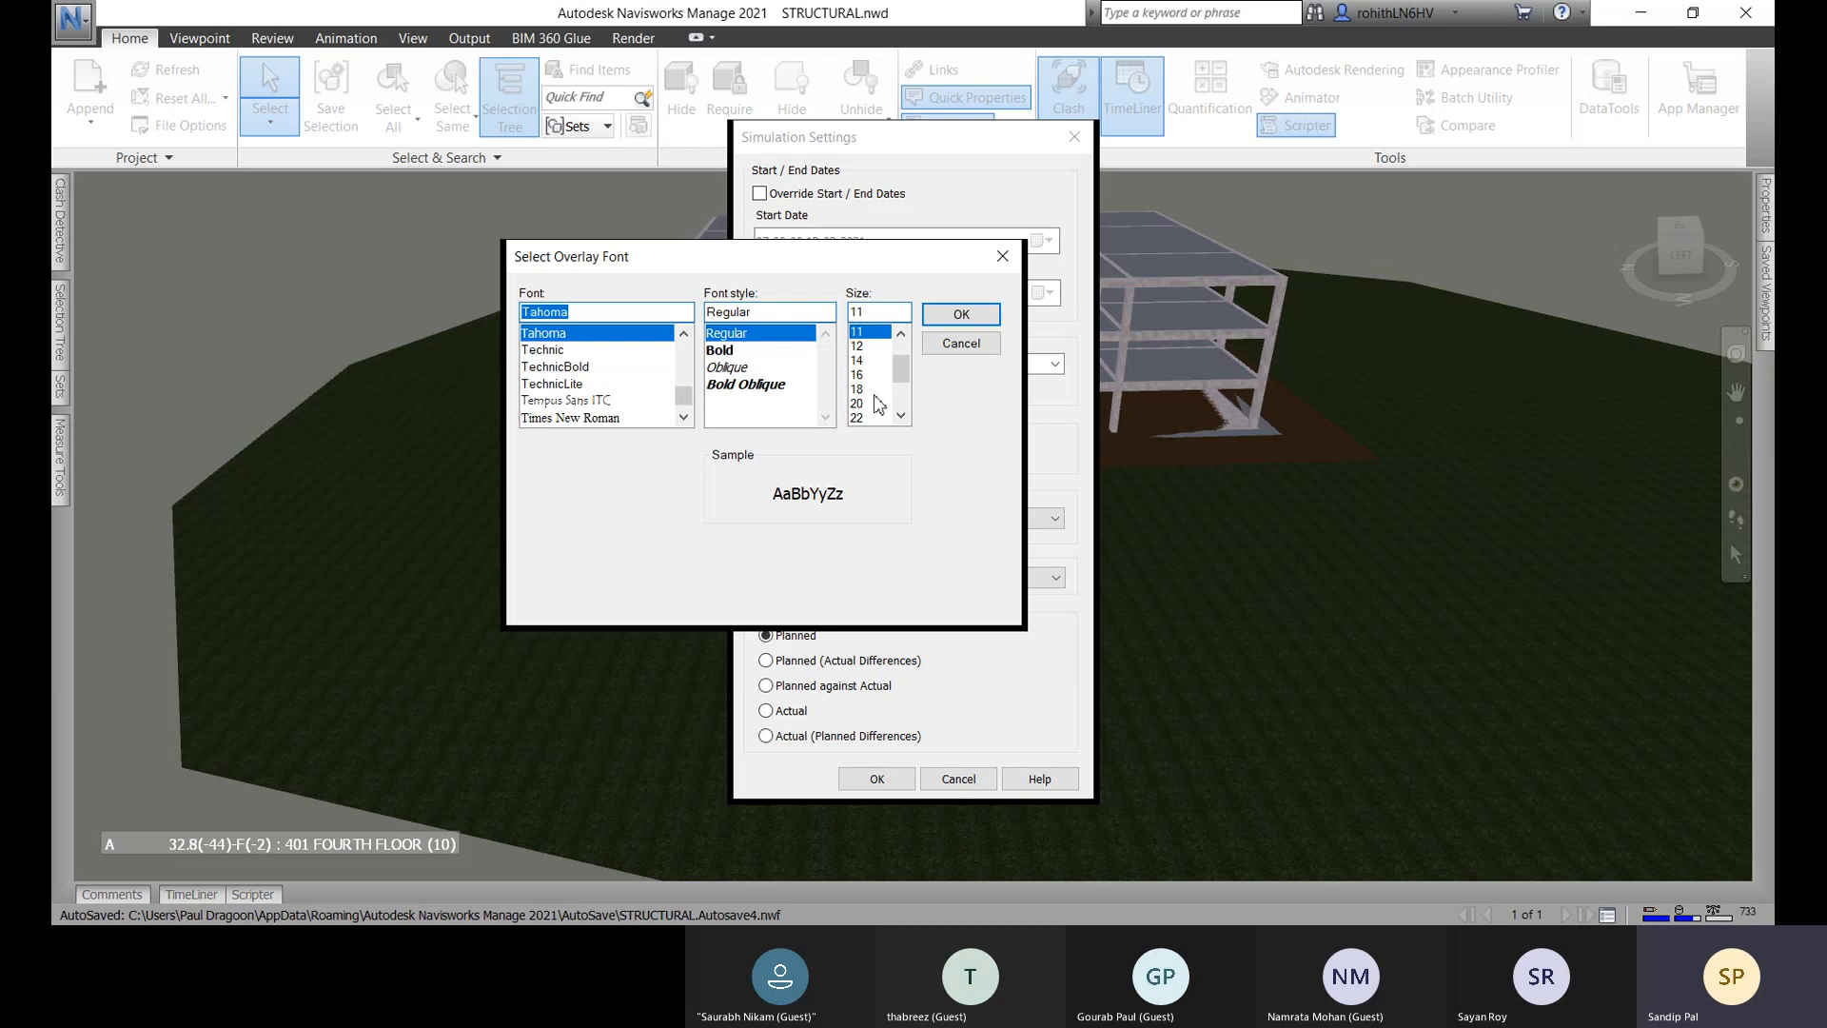
pyautogui.click(1002, 256)
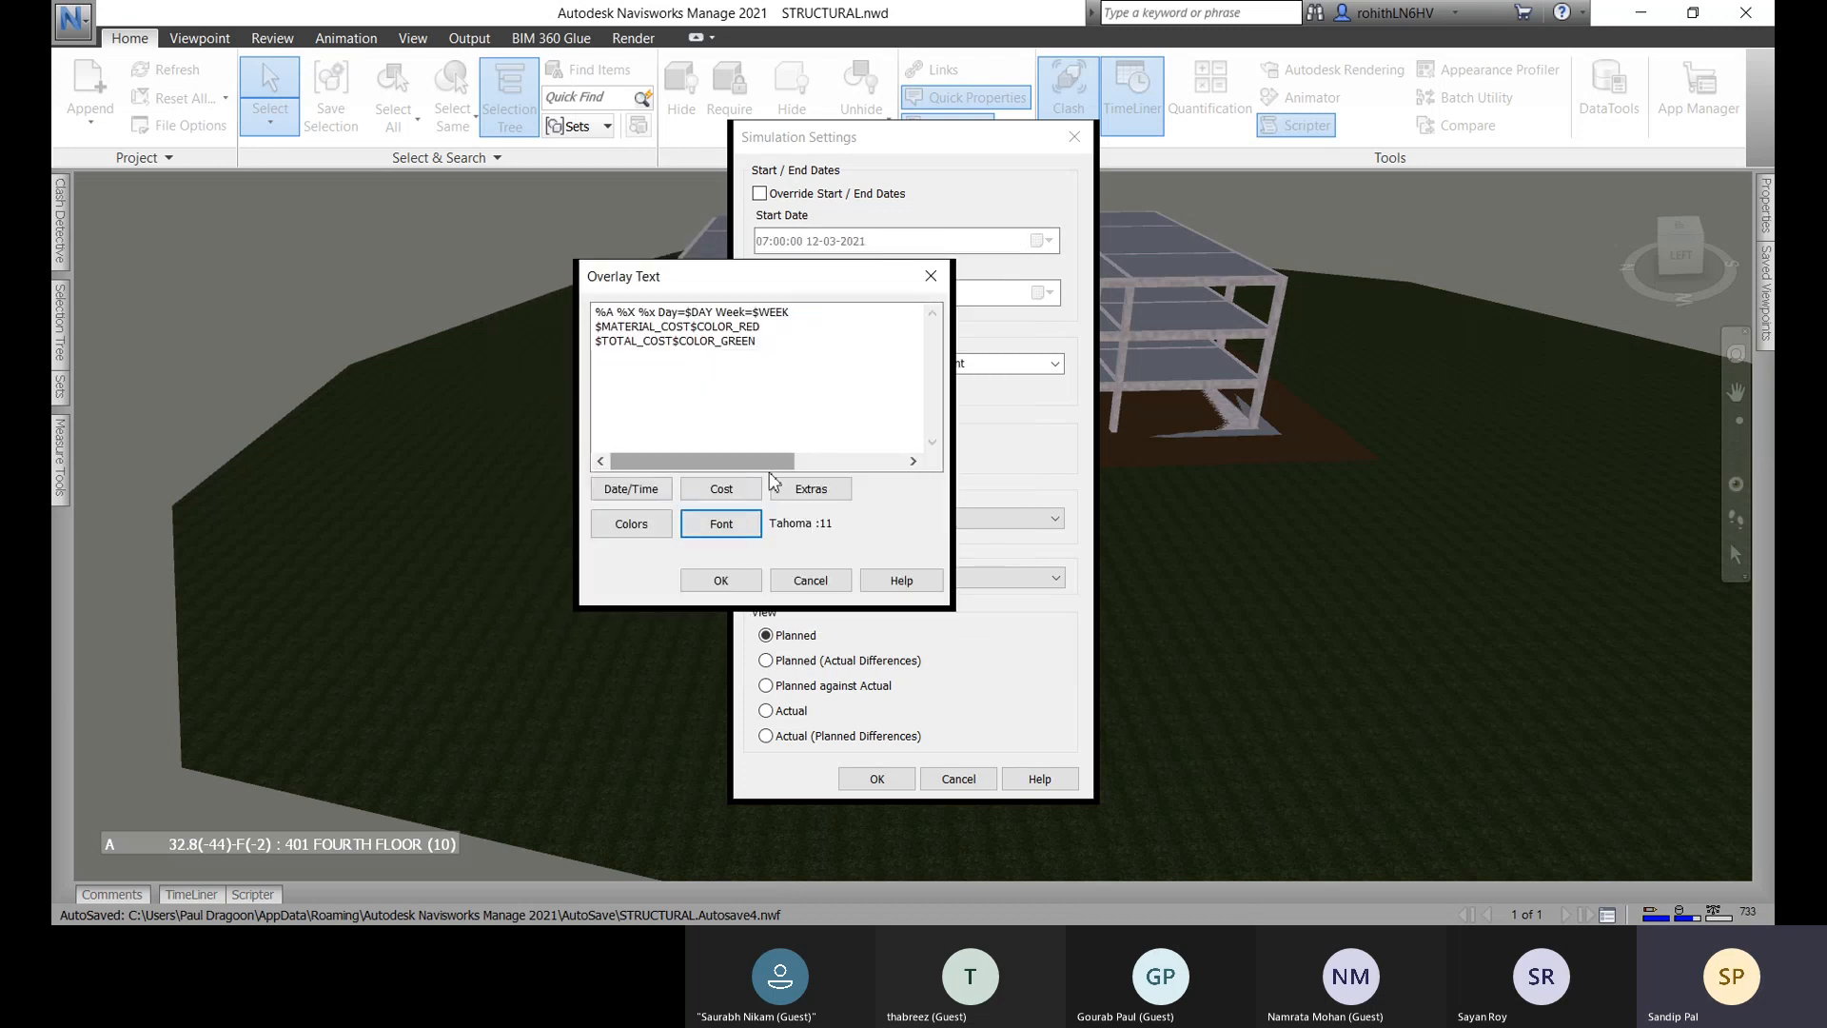
pyautogui.click(736, 583)
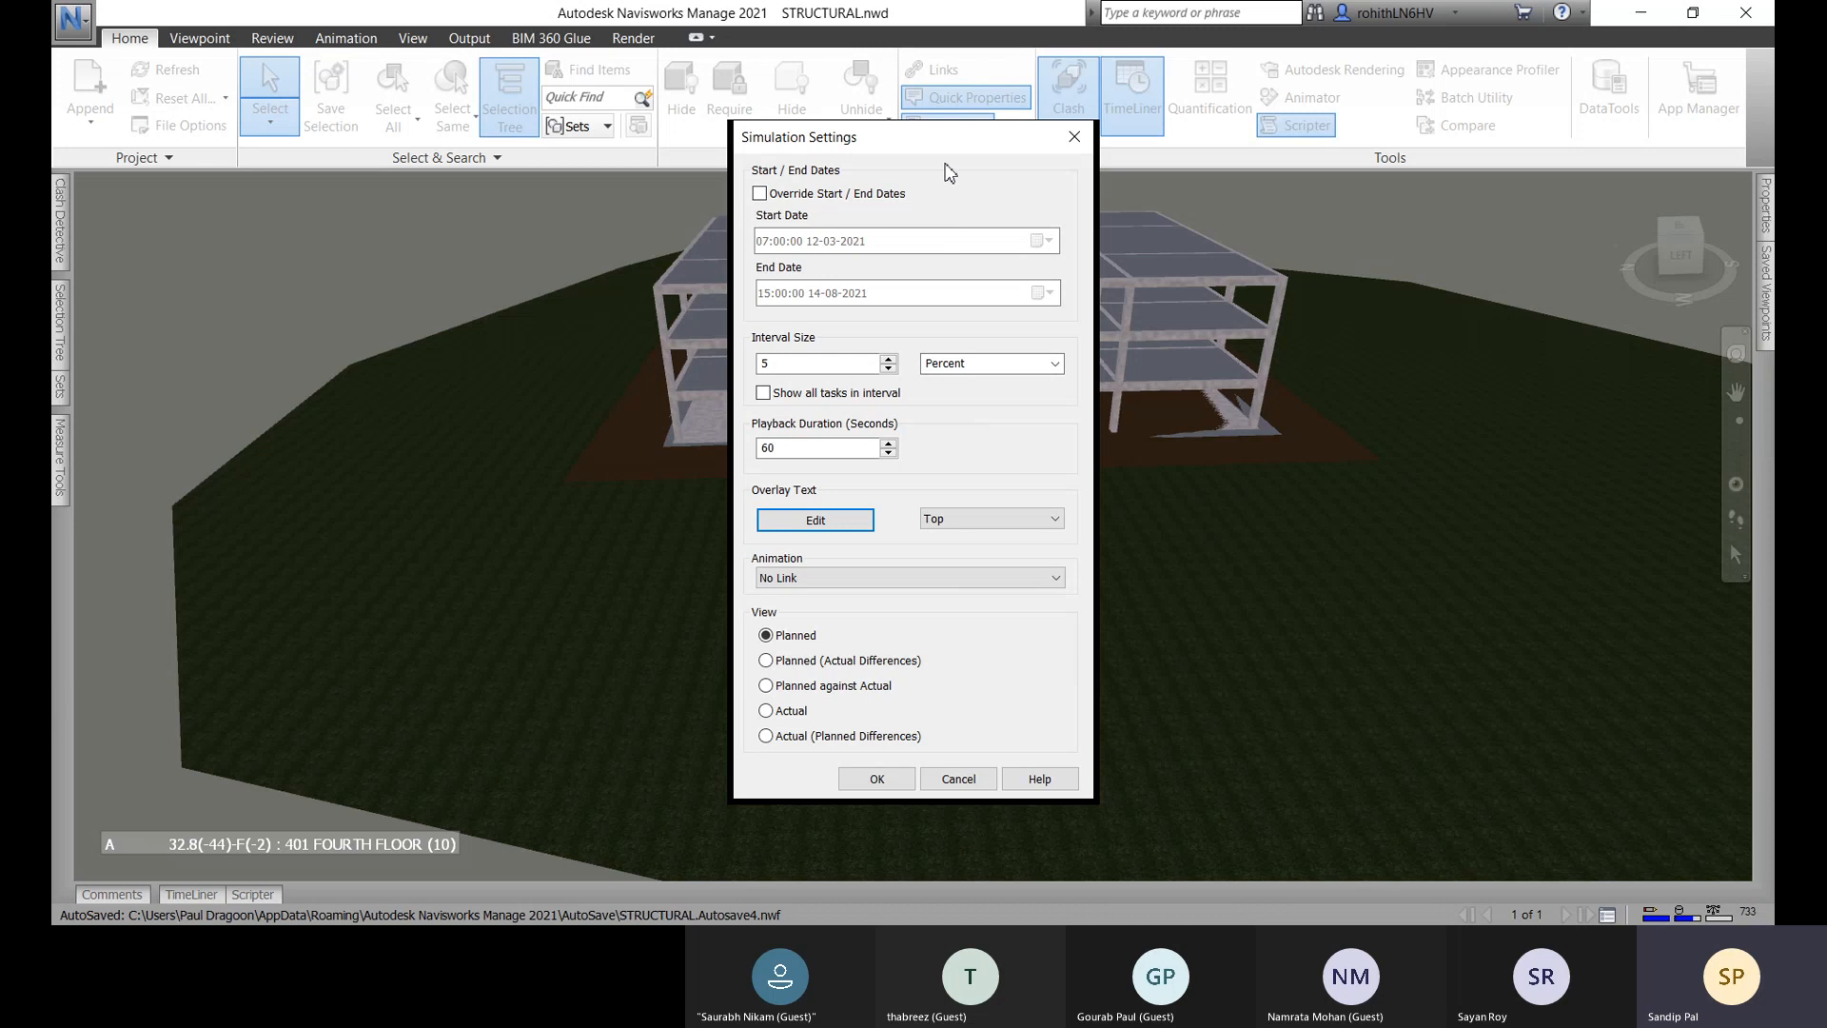
# Set a longer playback duration for the simulation and apply the simulation settings.
pyautogui.doubleClick(794, 450)
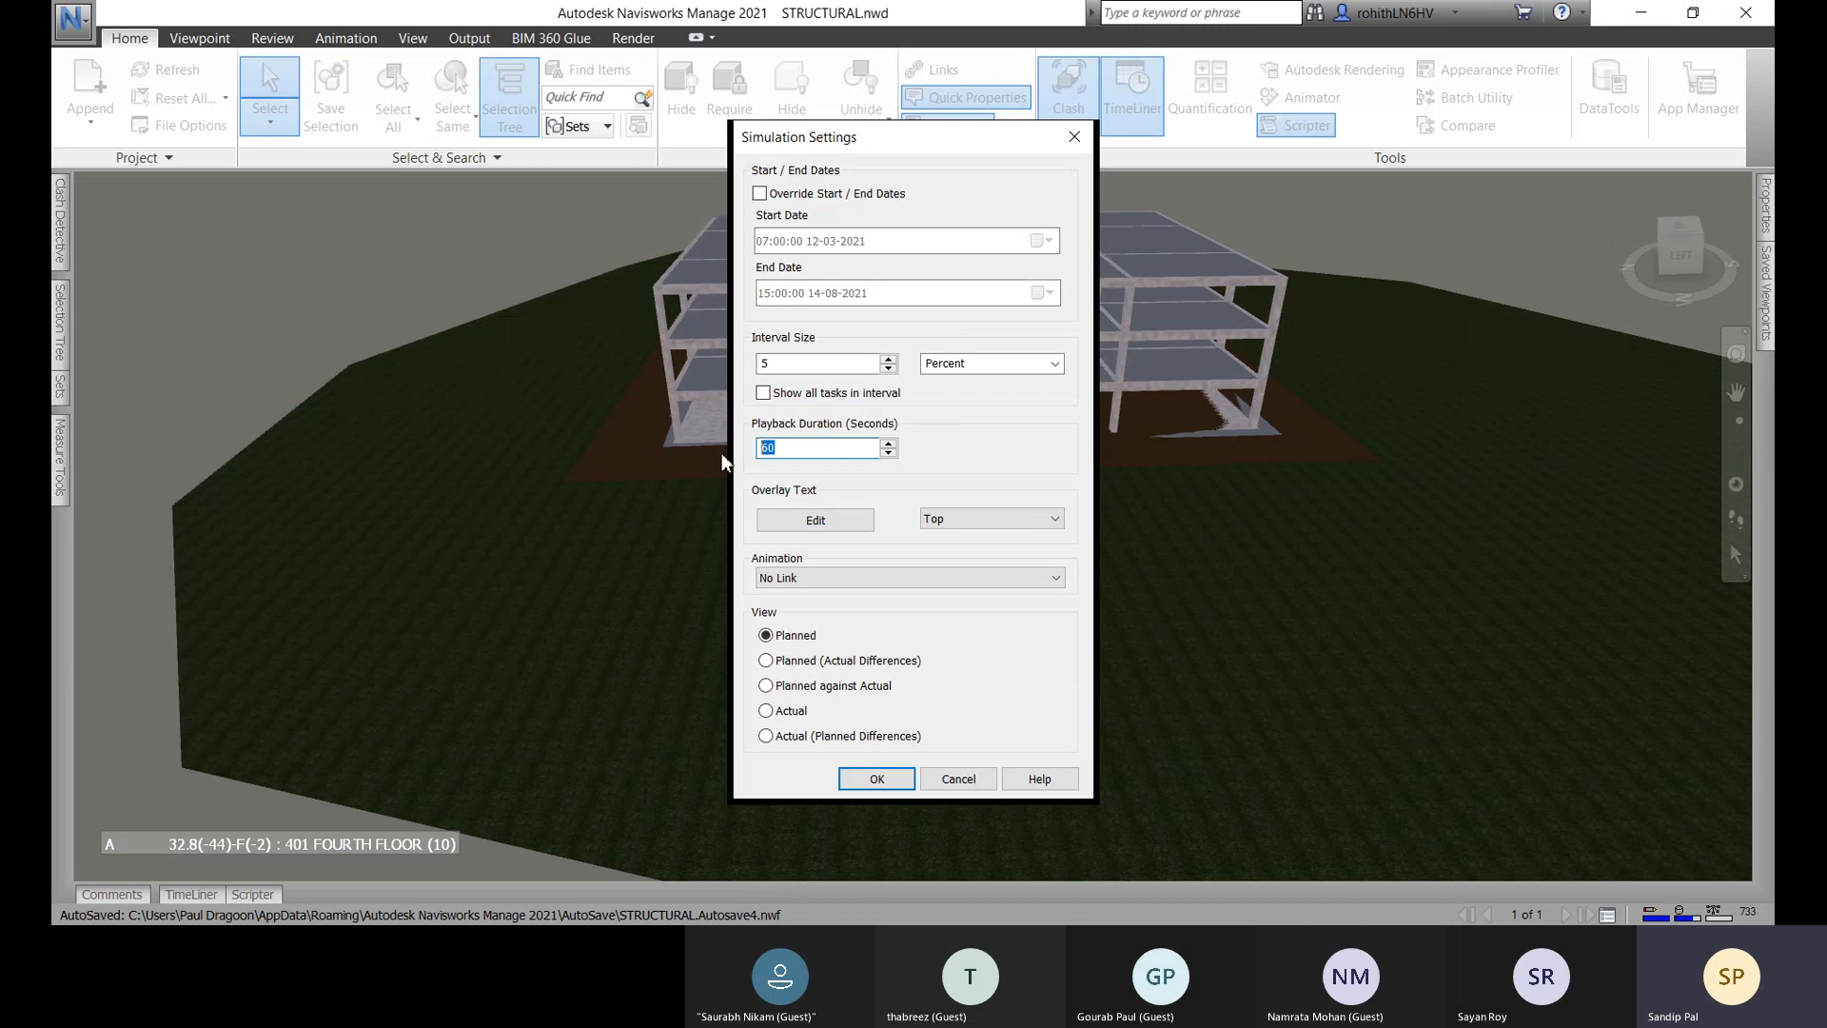
pyautogui.write('12')
pyautogui.click(861, 785)
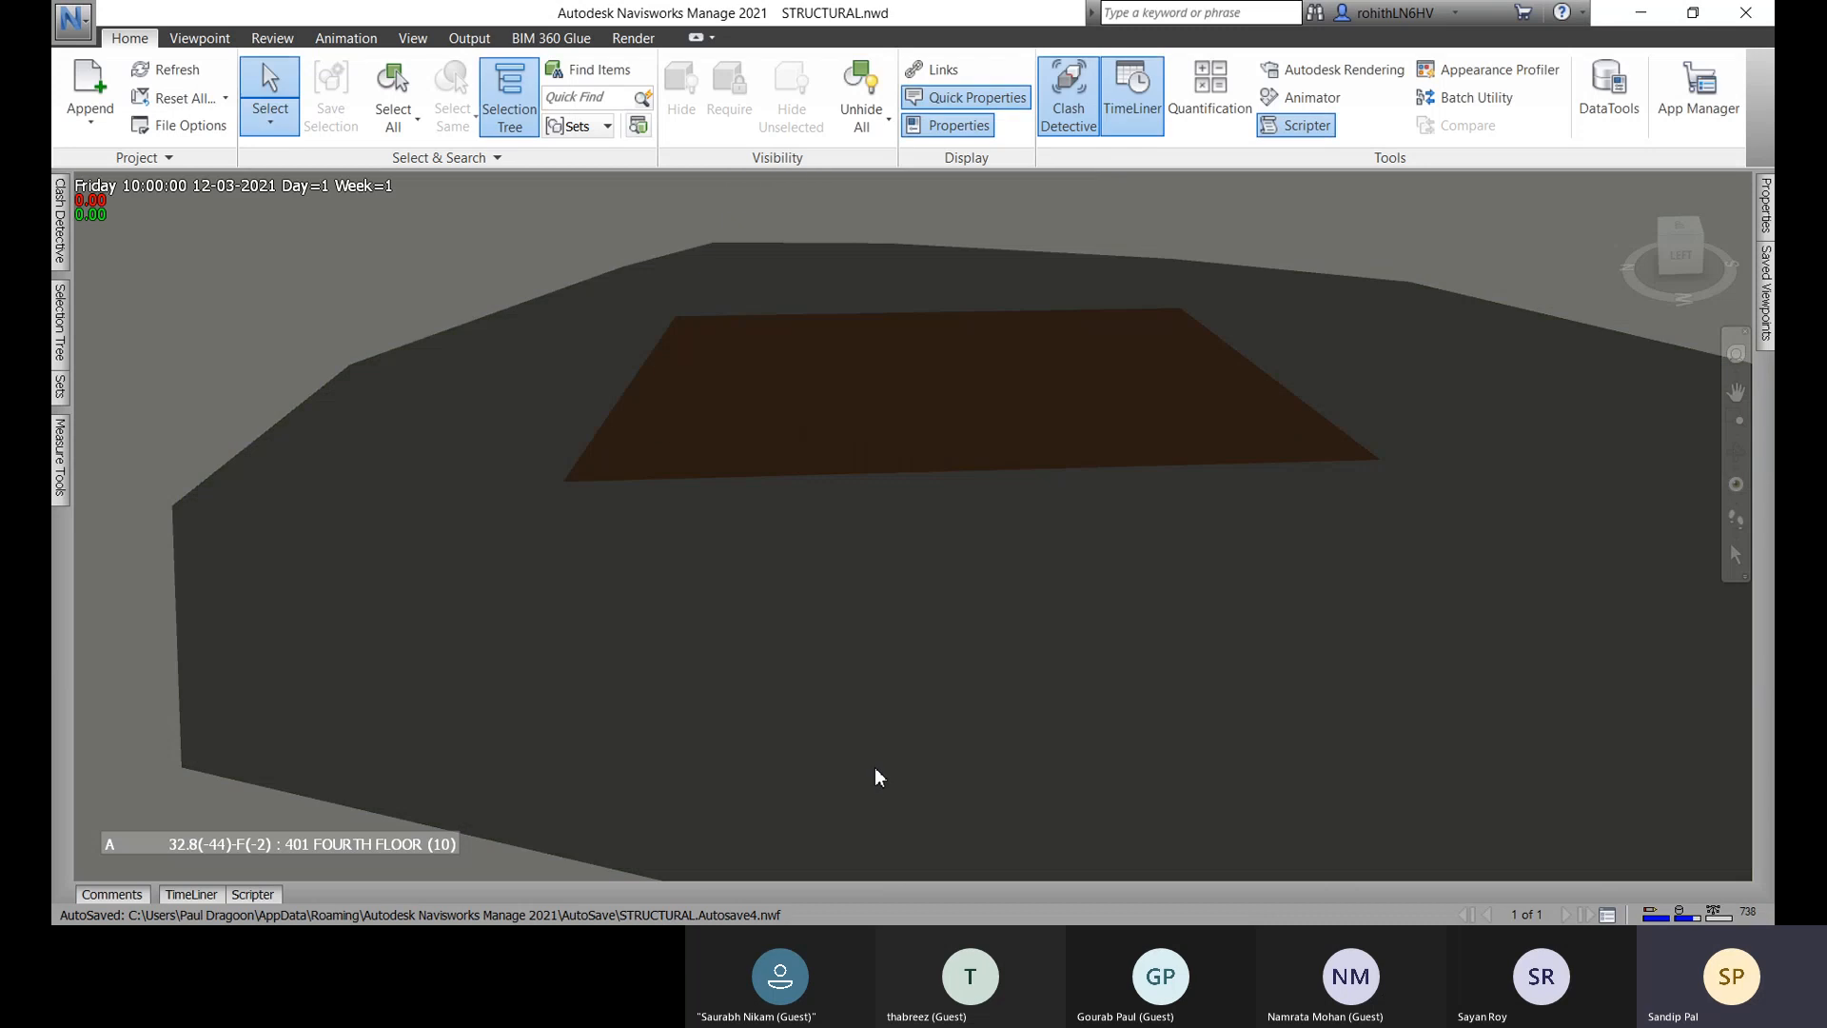
# Play the TimeLiner simulation to check the colored material and total costs in the overlay text, and stop it.
pyautogui.click(195, 893)
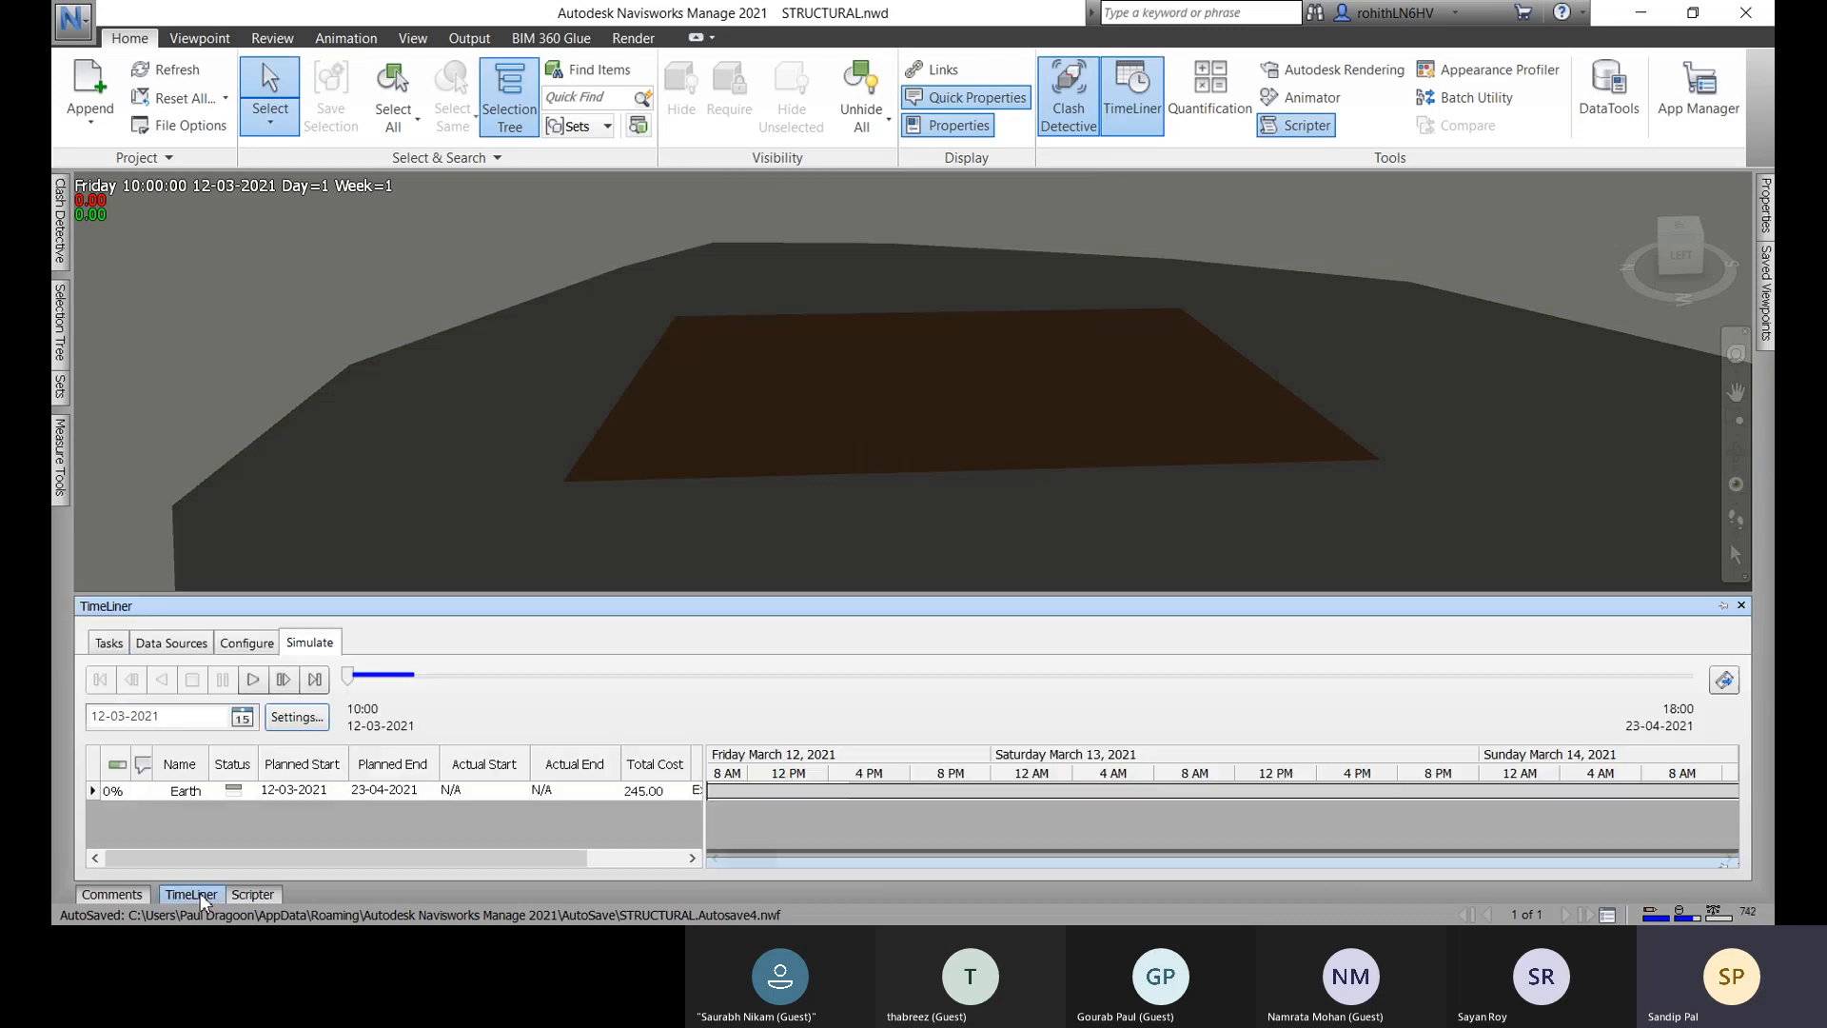
pyautogui.click(253, 679)
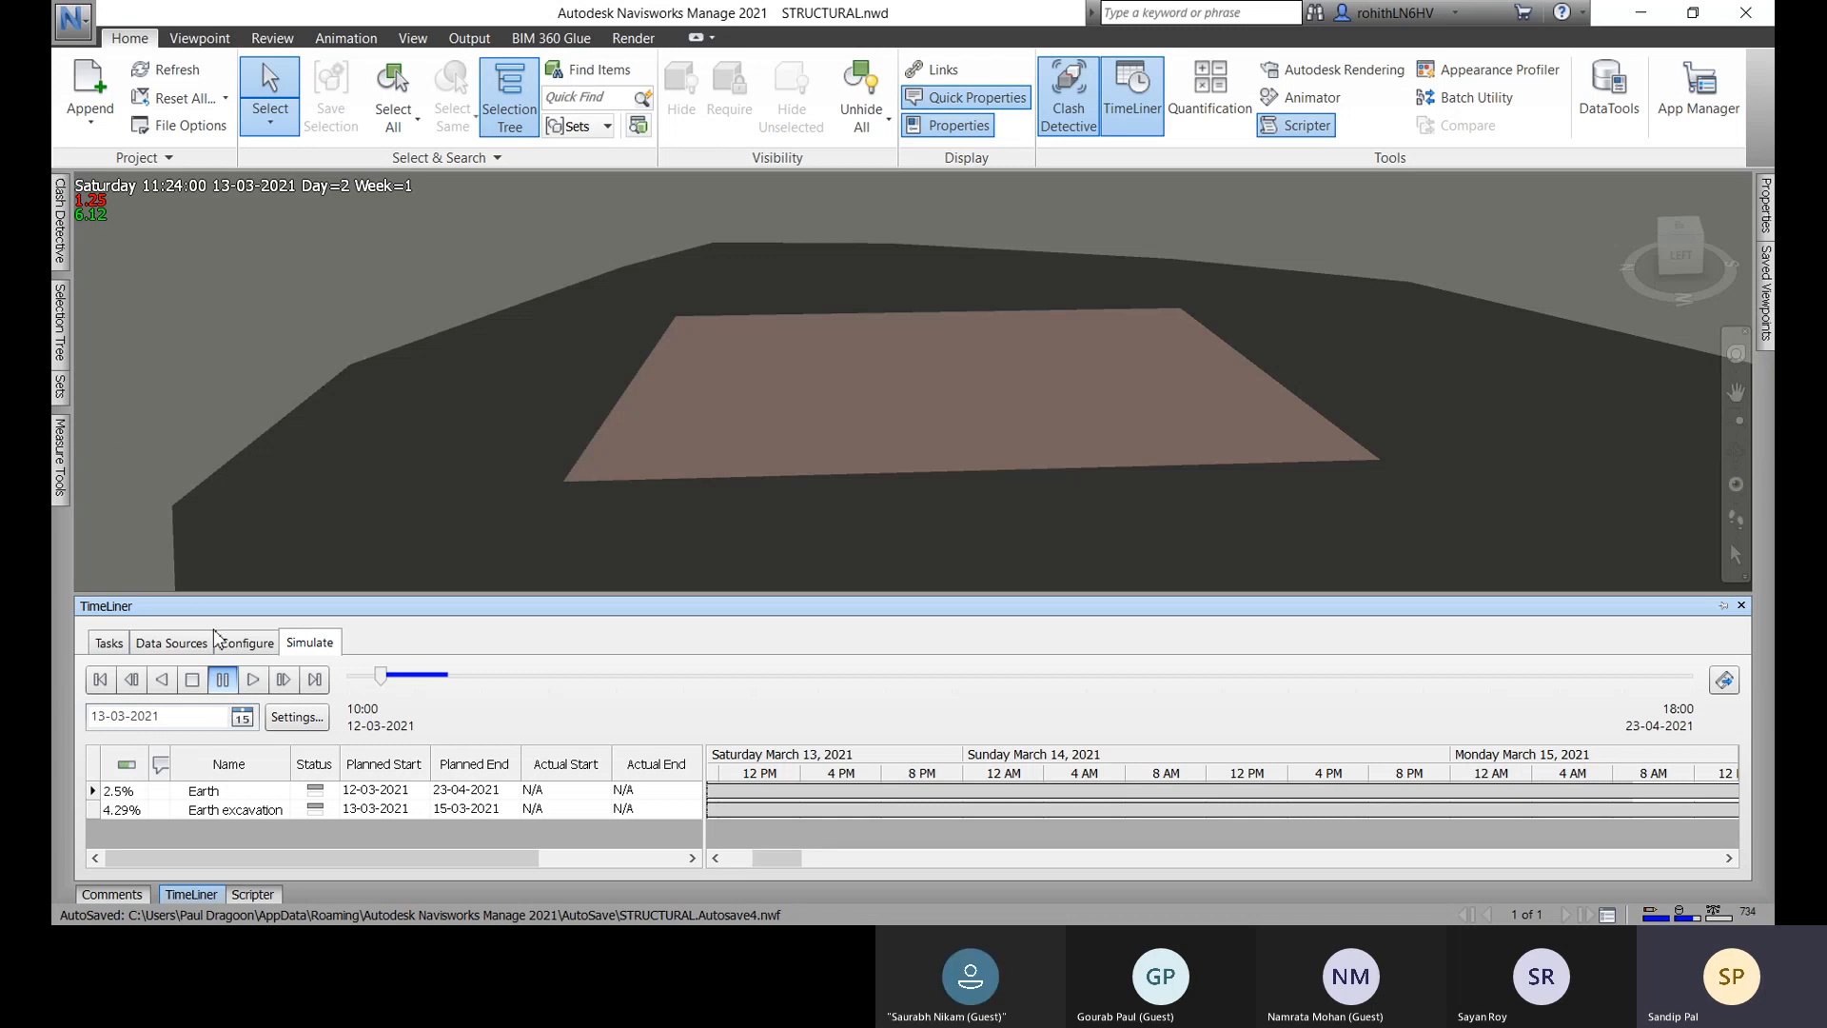
pyautogui.click(253, 679)
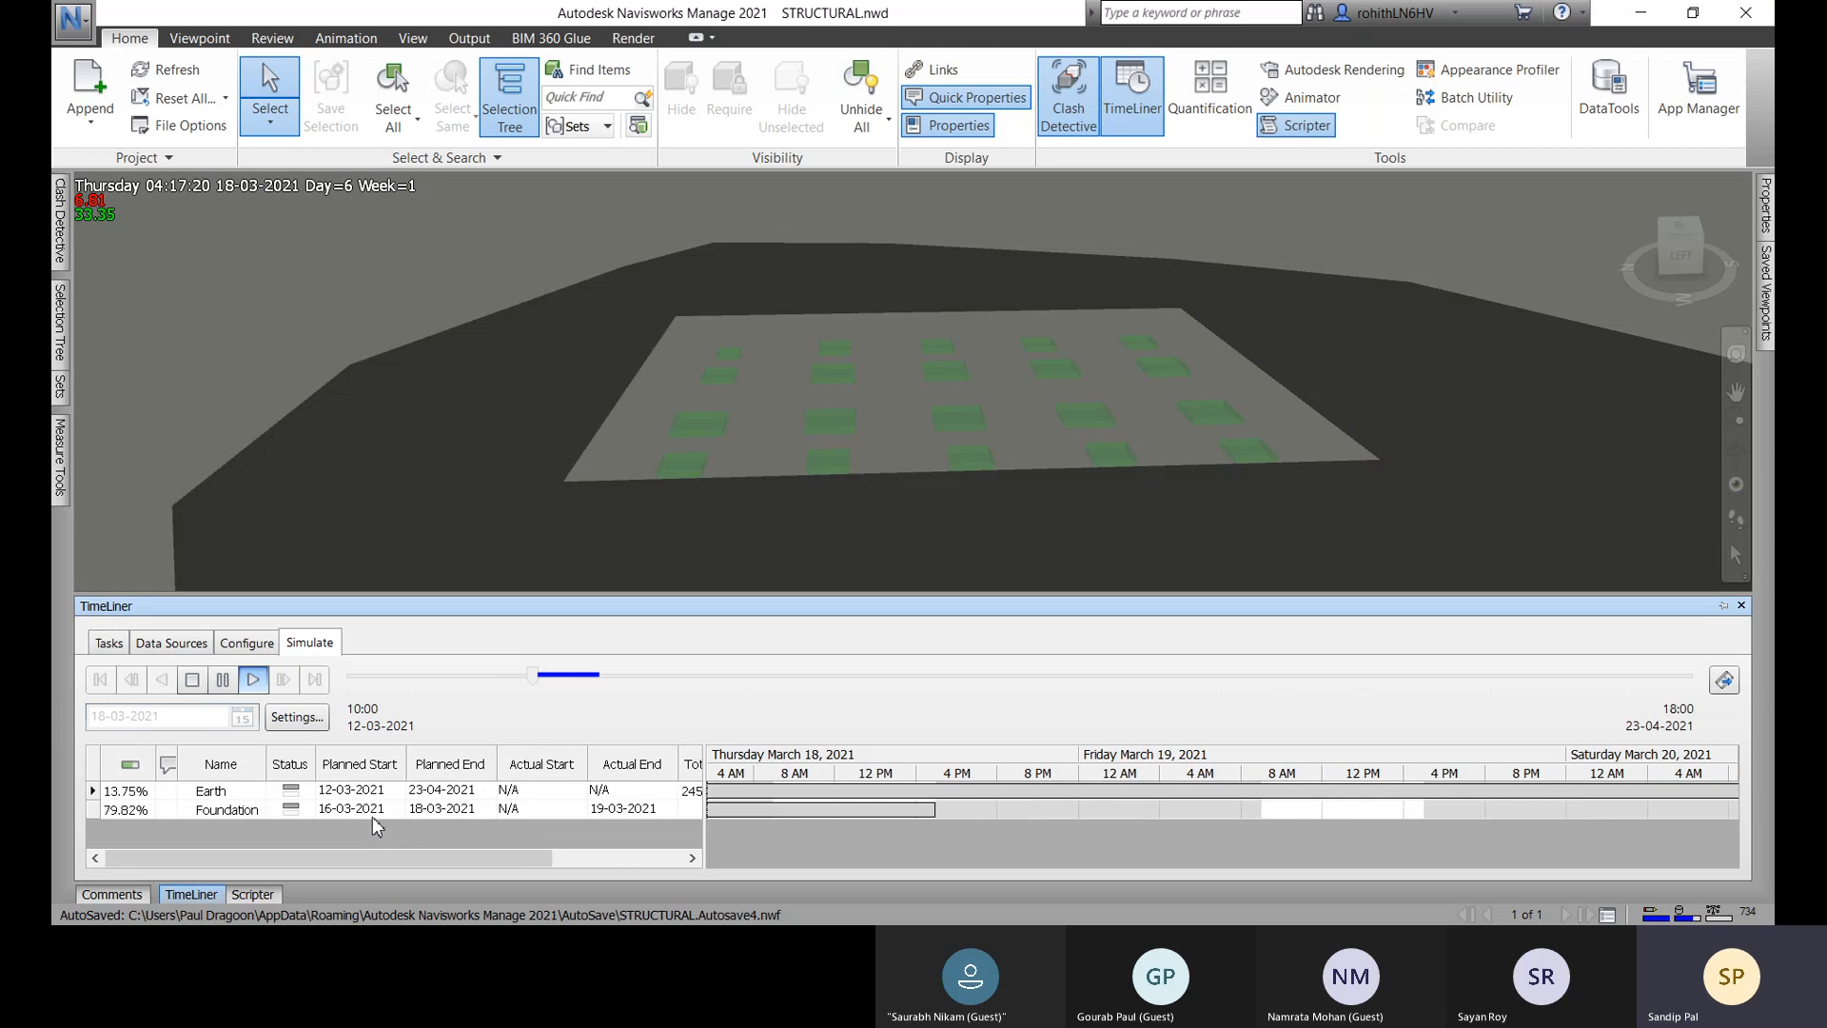
pyautogui.click(1663, 855)
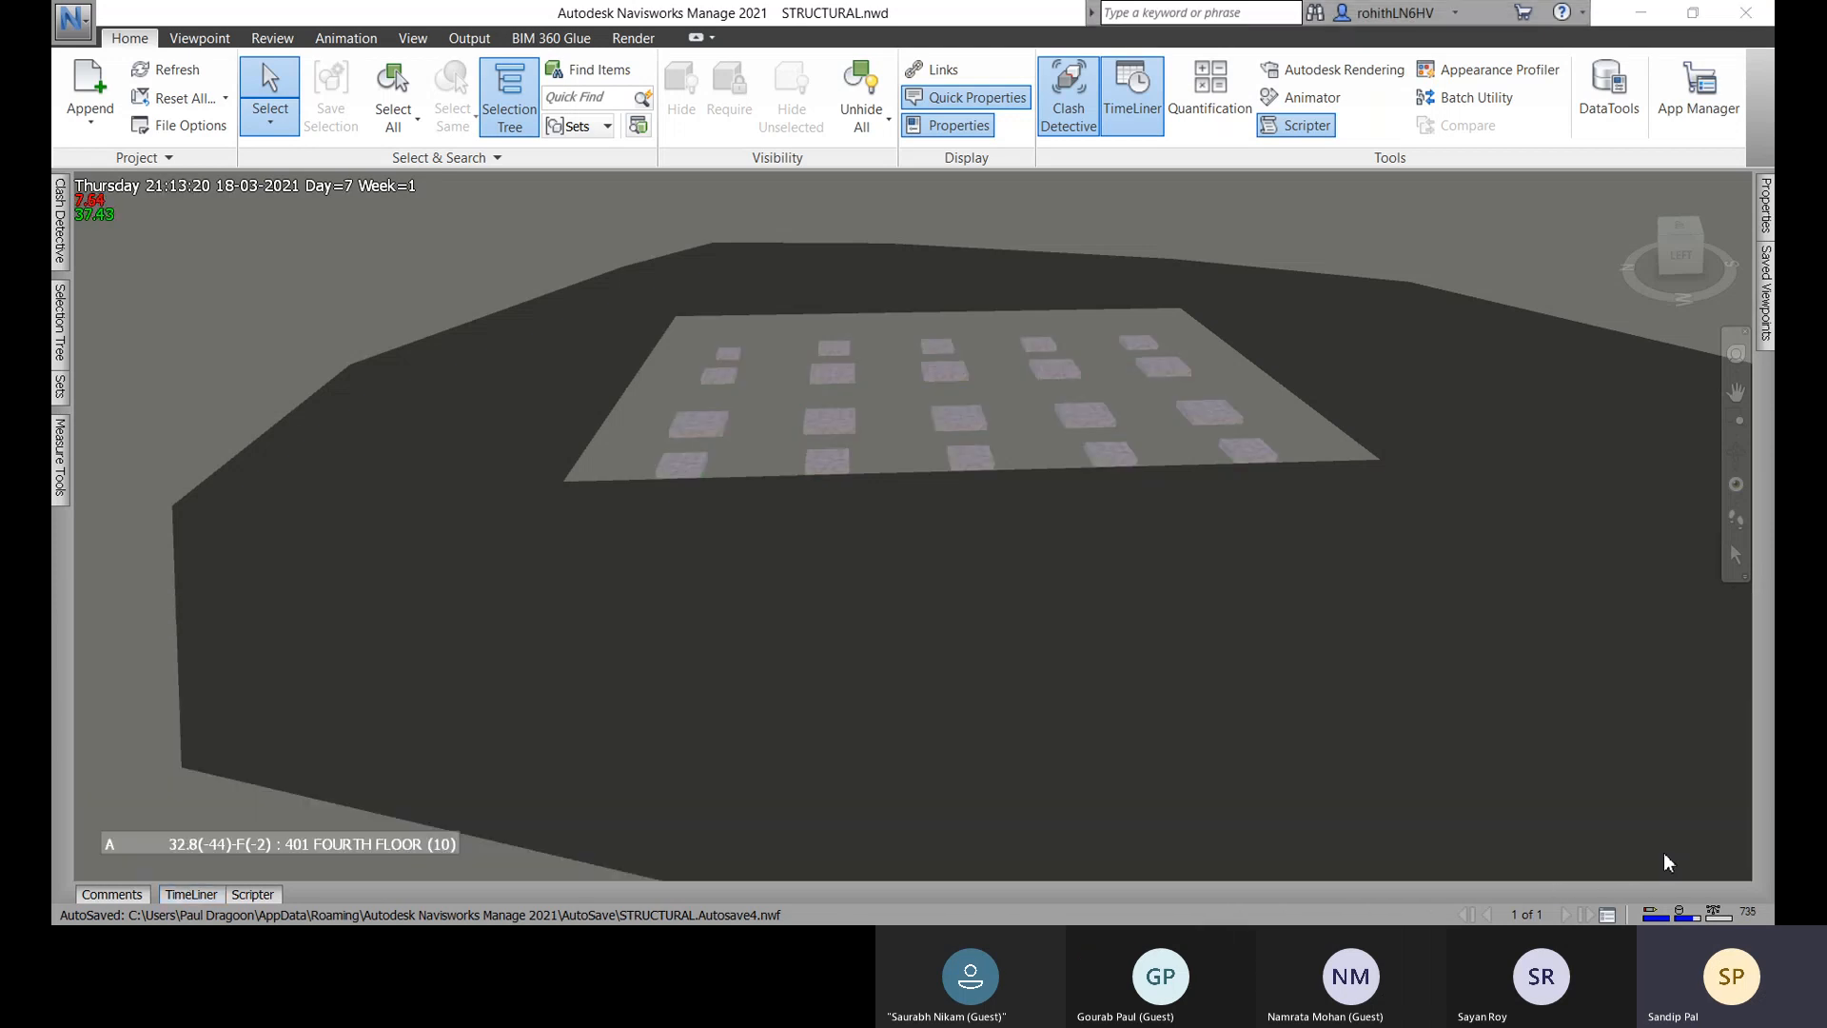
pyautogui.click(195, 900)
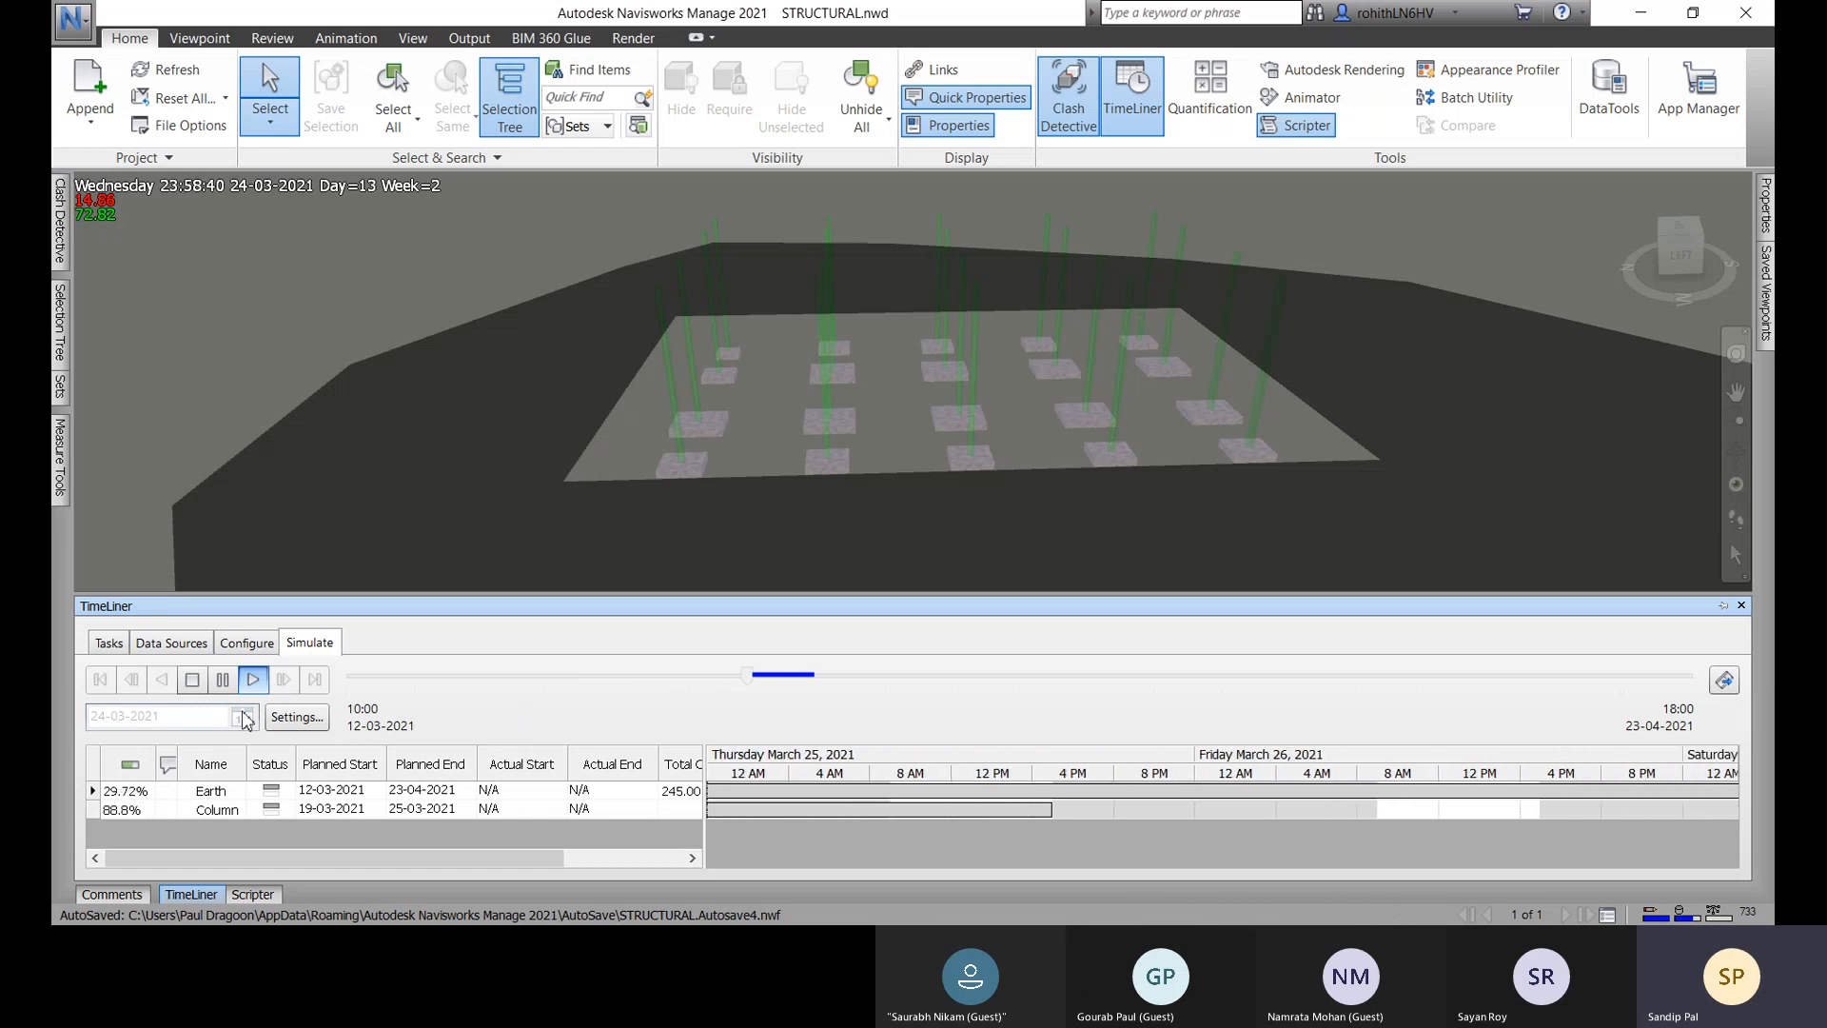
pyautogui.click(192, 679)
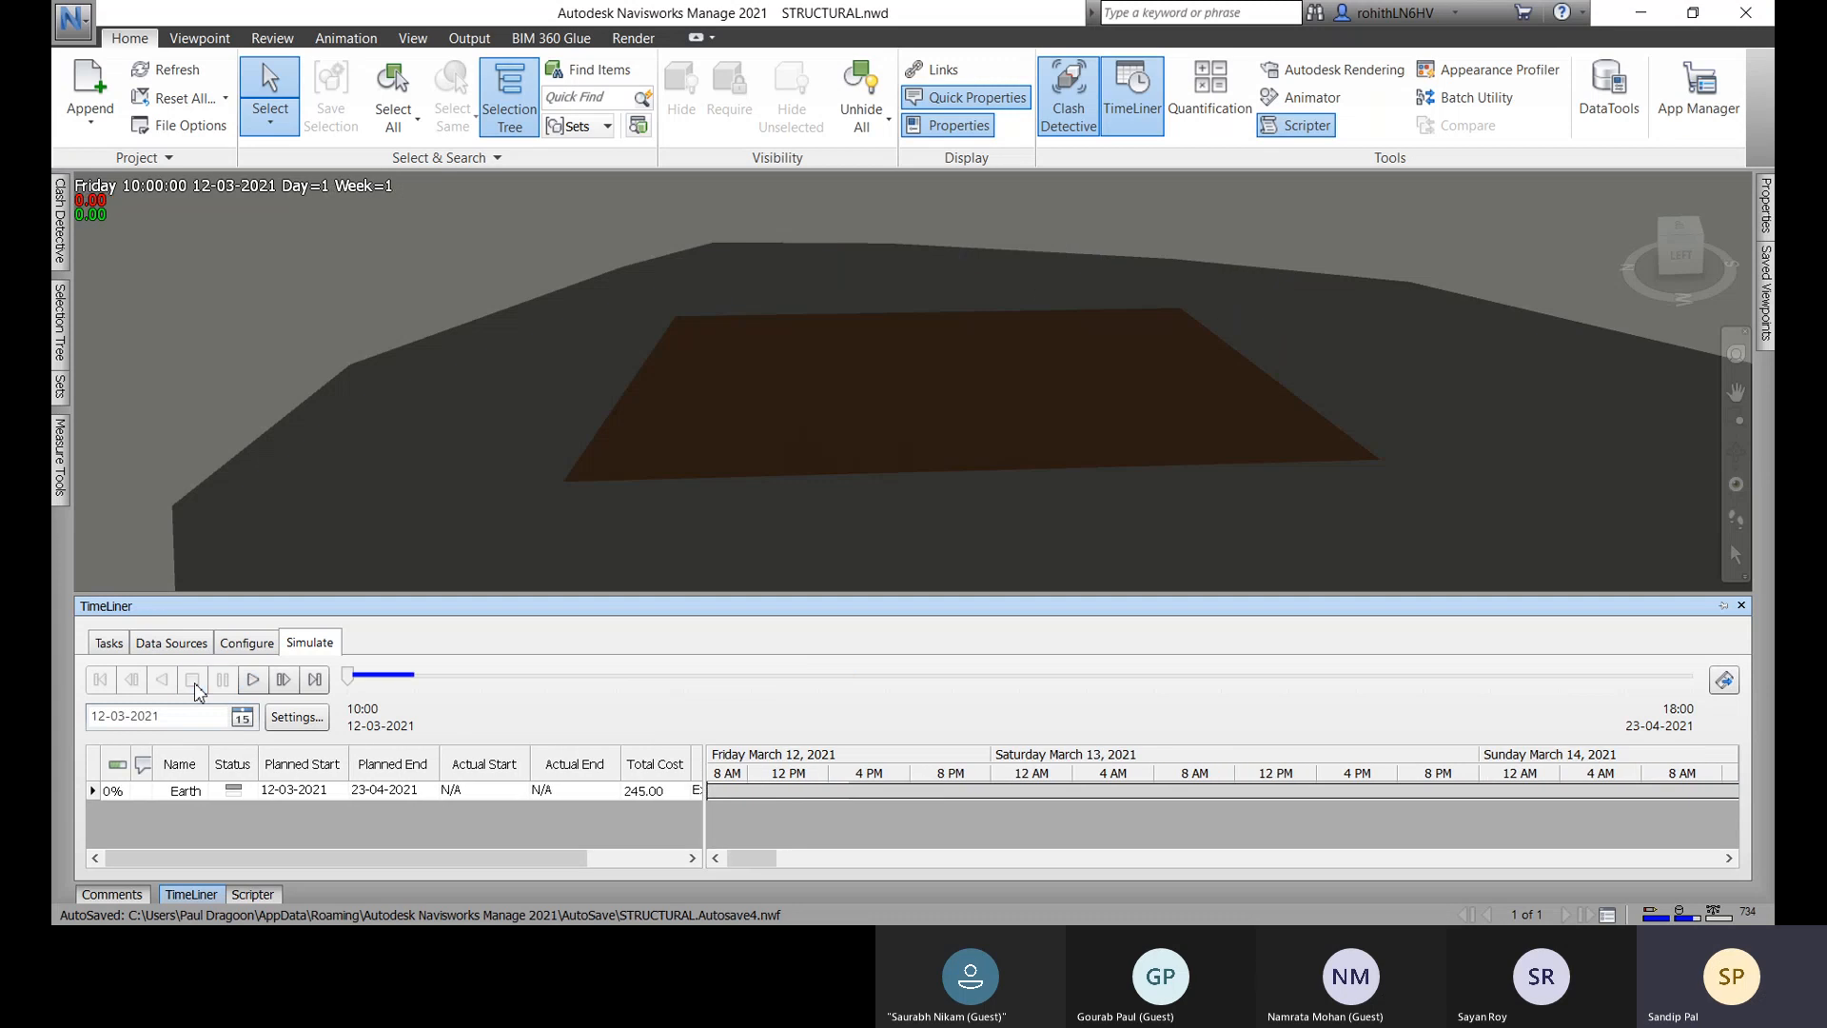
# Start an animation export with TimeLiner Simulation as the source and Windows AVI as the output format.
pyautogui.click(1724, 681)
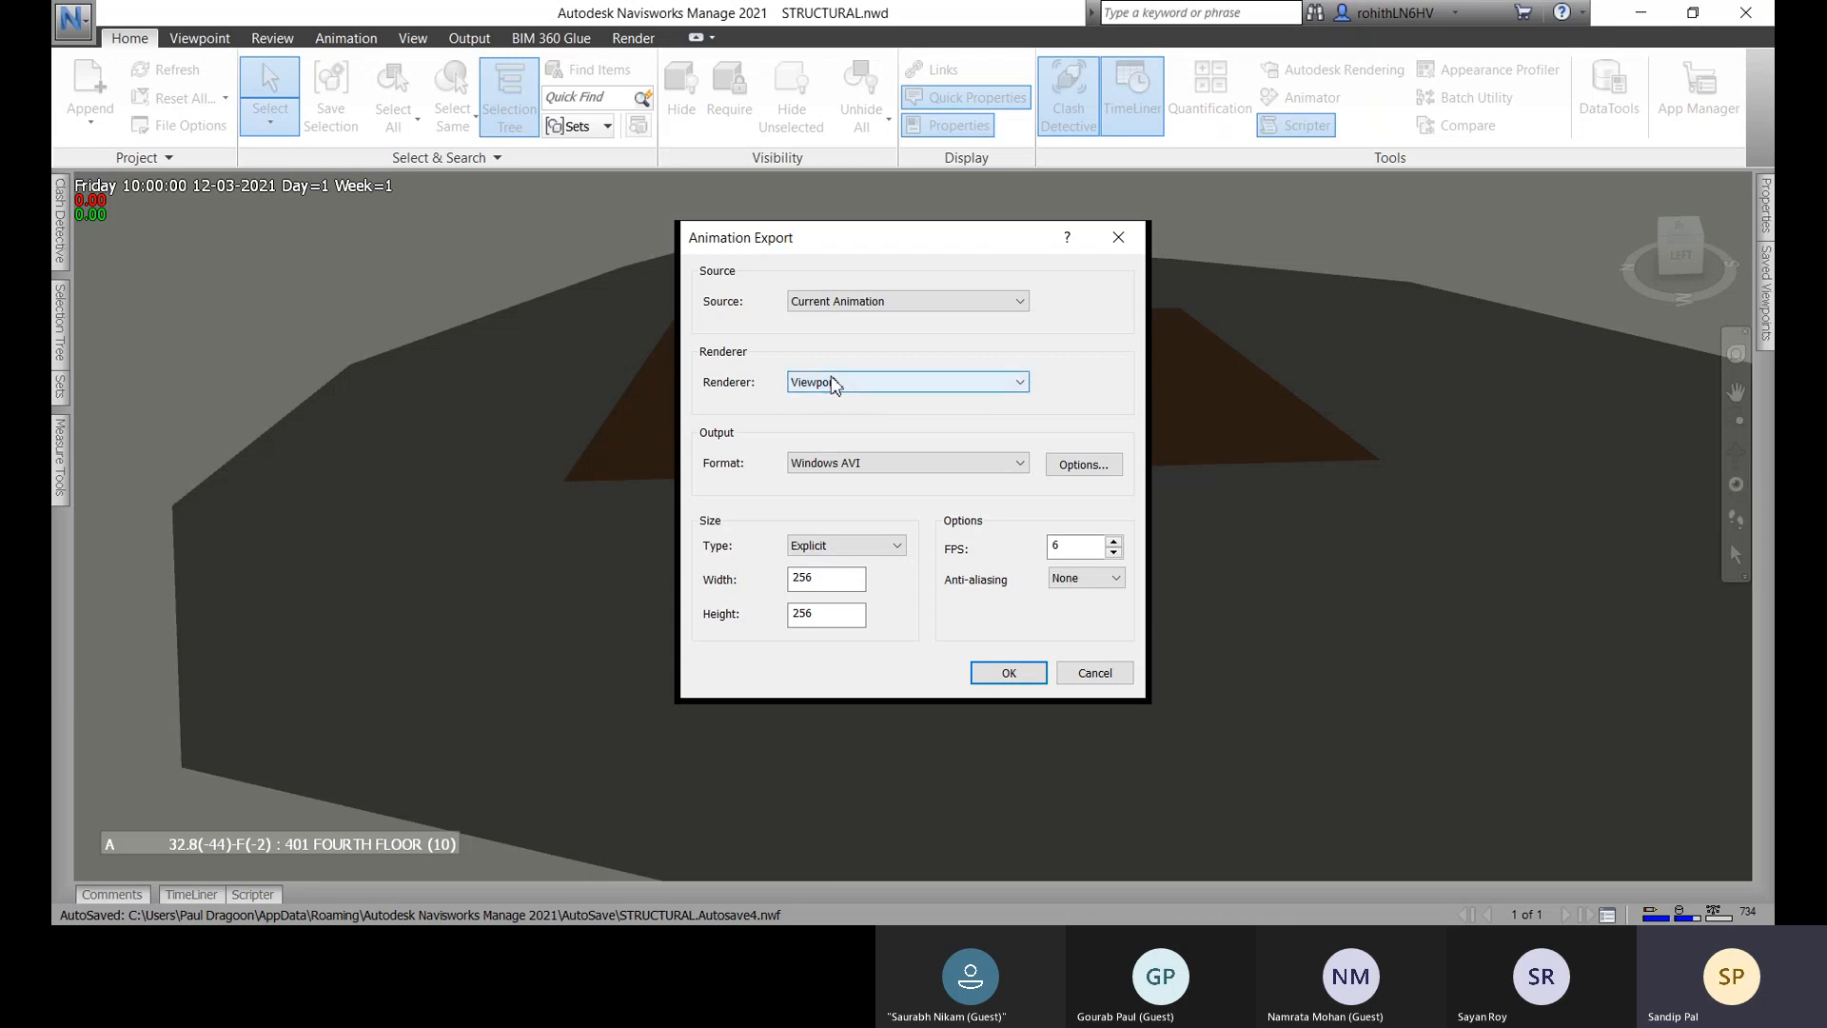
pyautogui.click(869, 303)
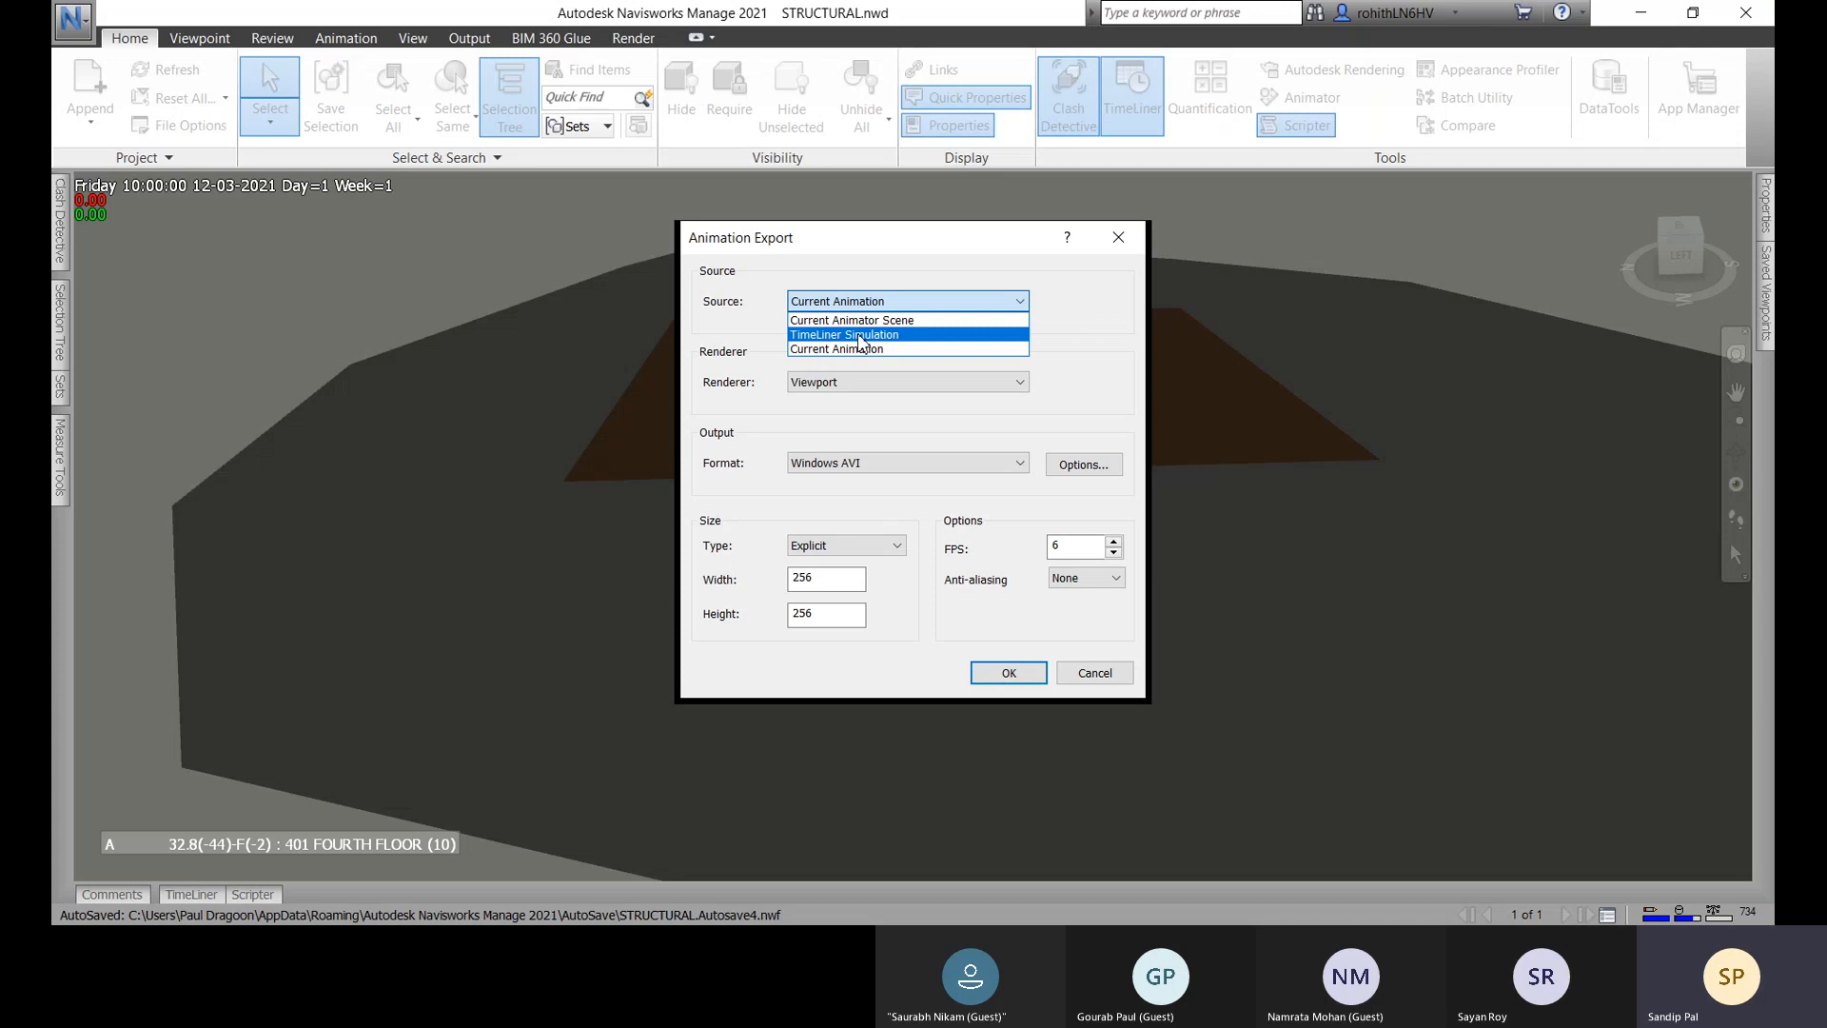
pyautogui.click(861, 335)
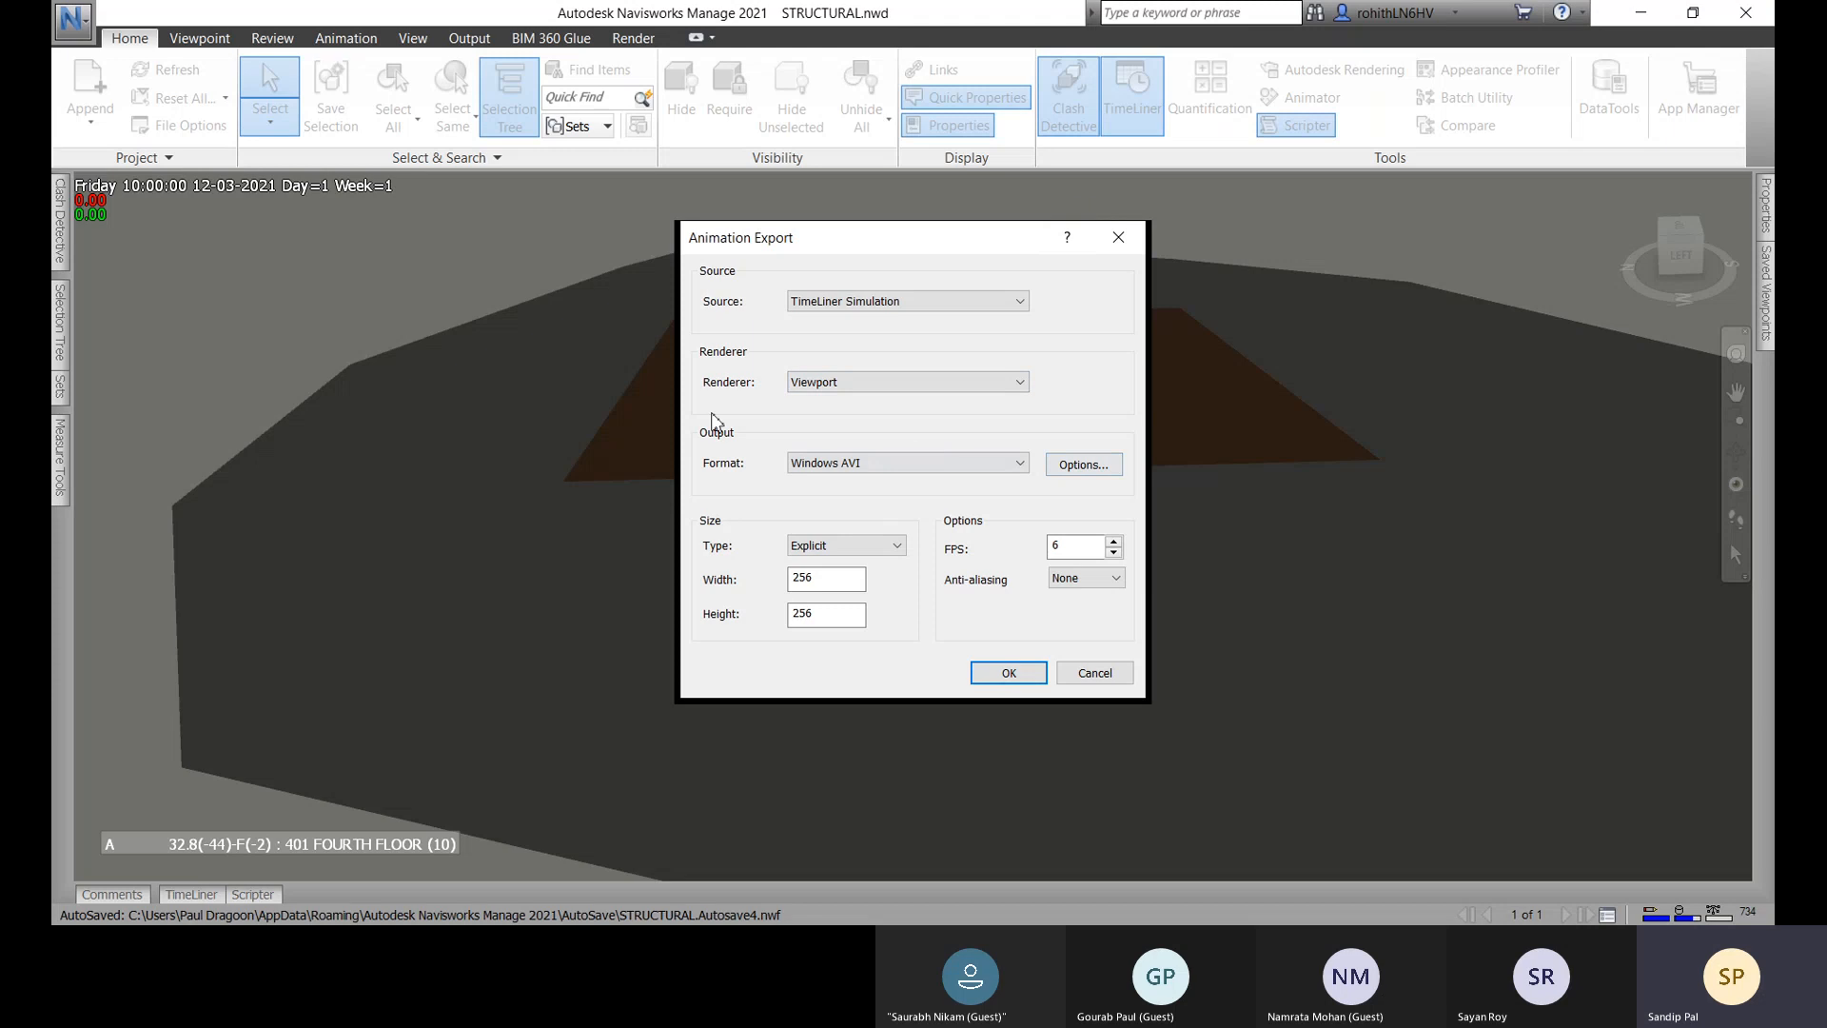
pyautogui.click(888, 466)
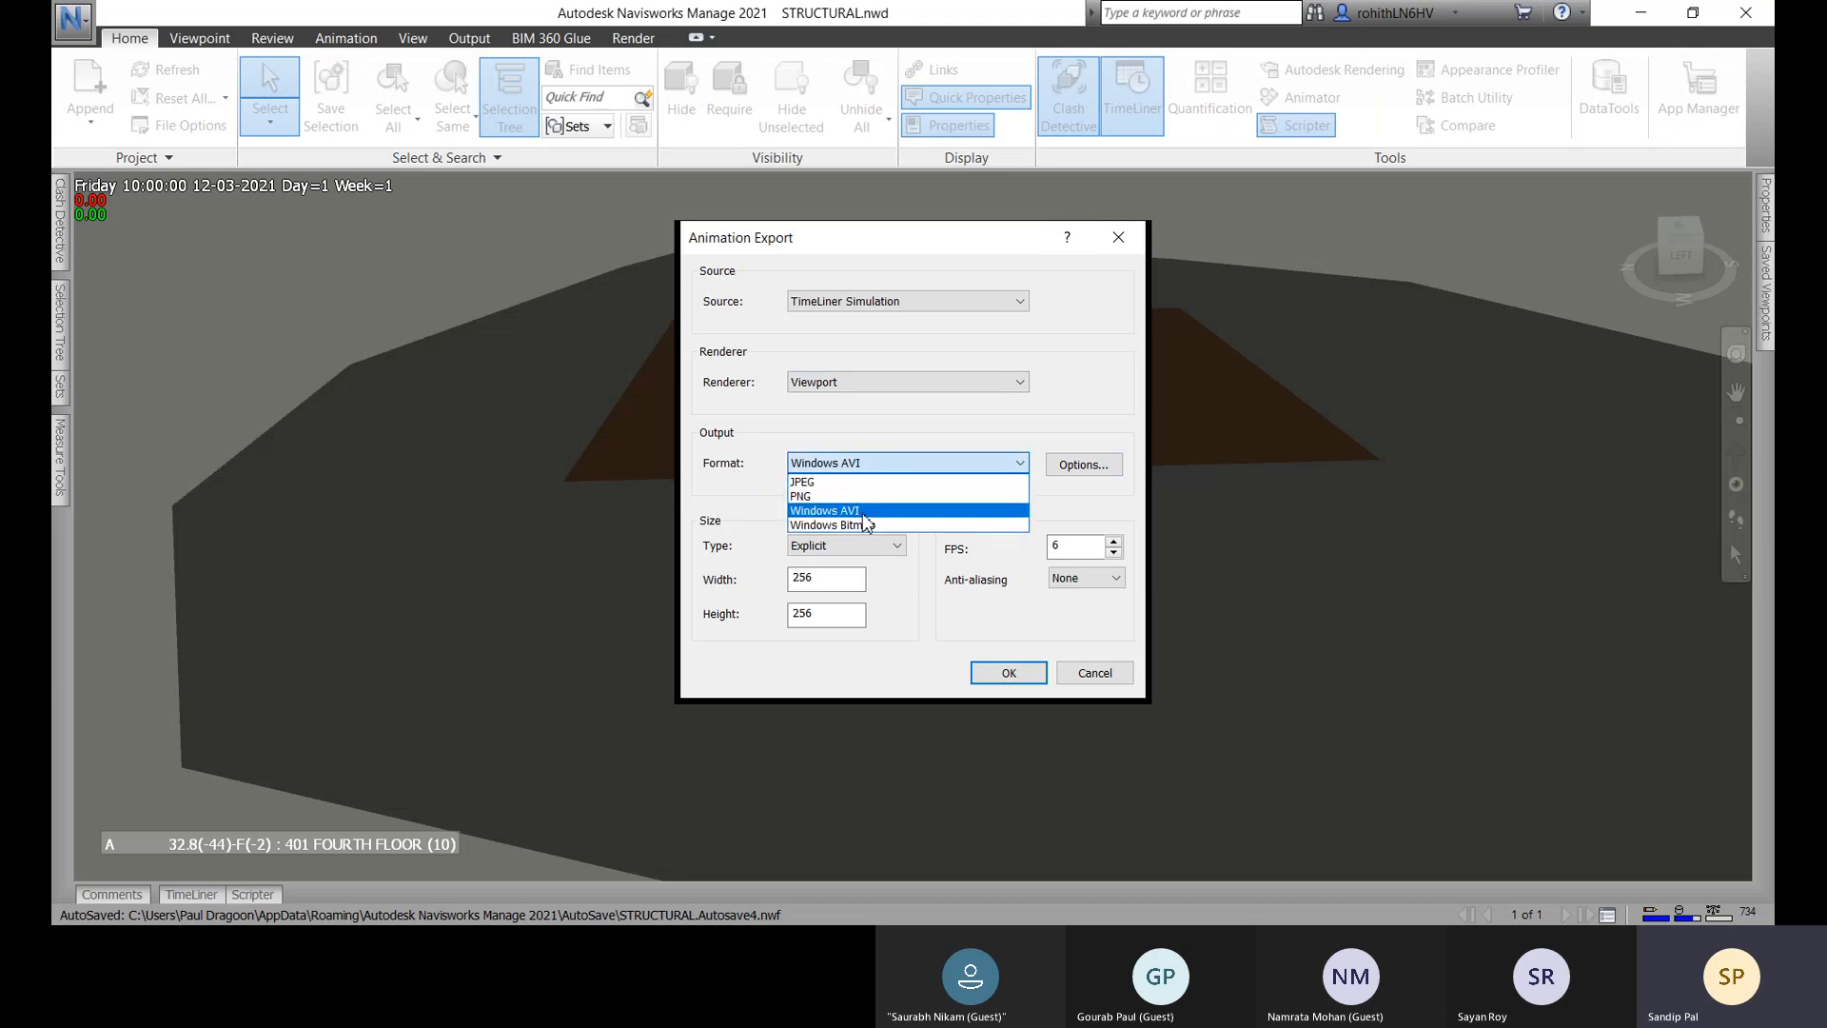
pyautogui.click(878, 512)
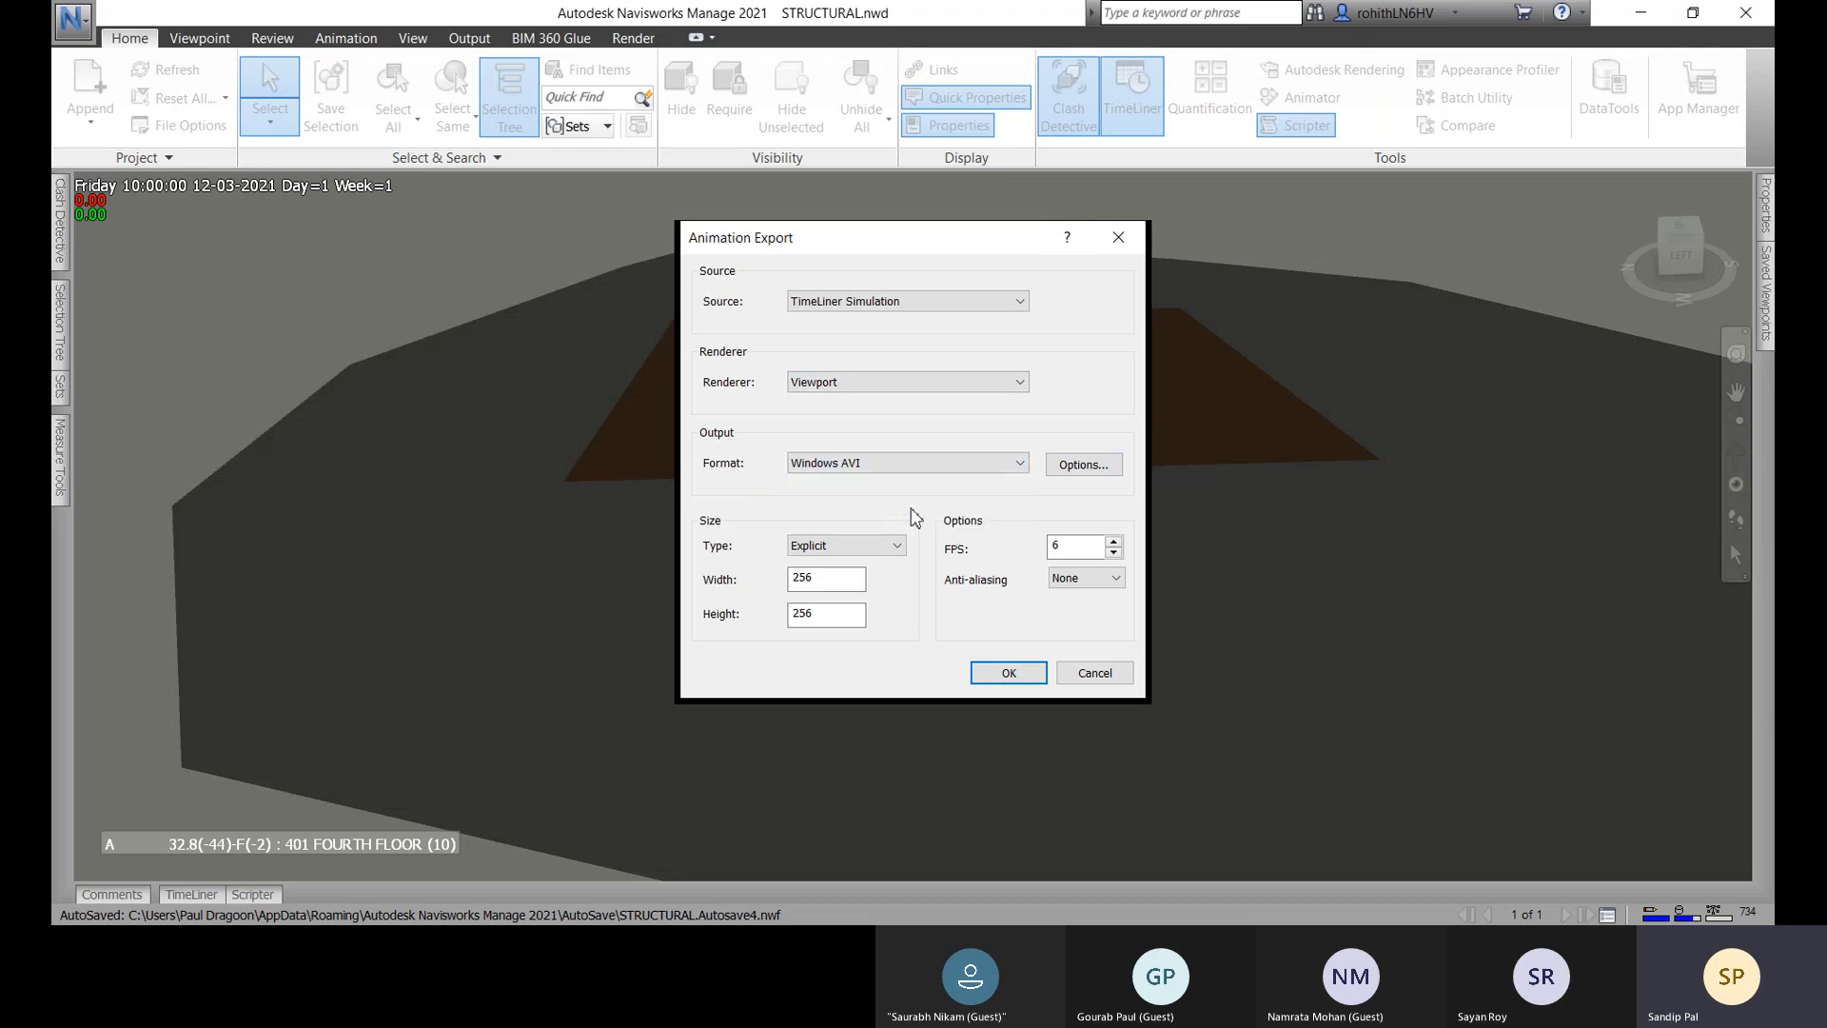
# Keep Full Frames (Uncompressed) as the video compressor for the AVI output.
pyautogui.click(1066, 470)
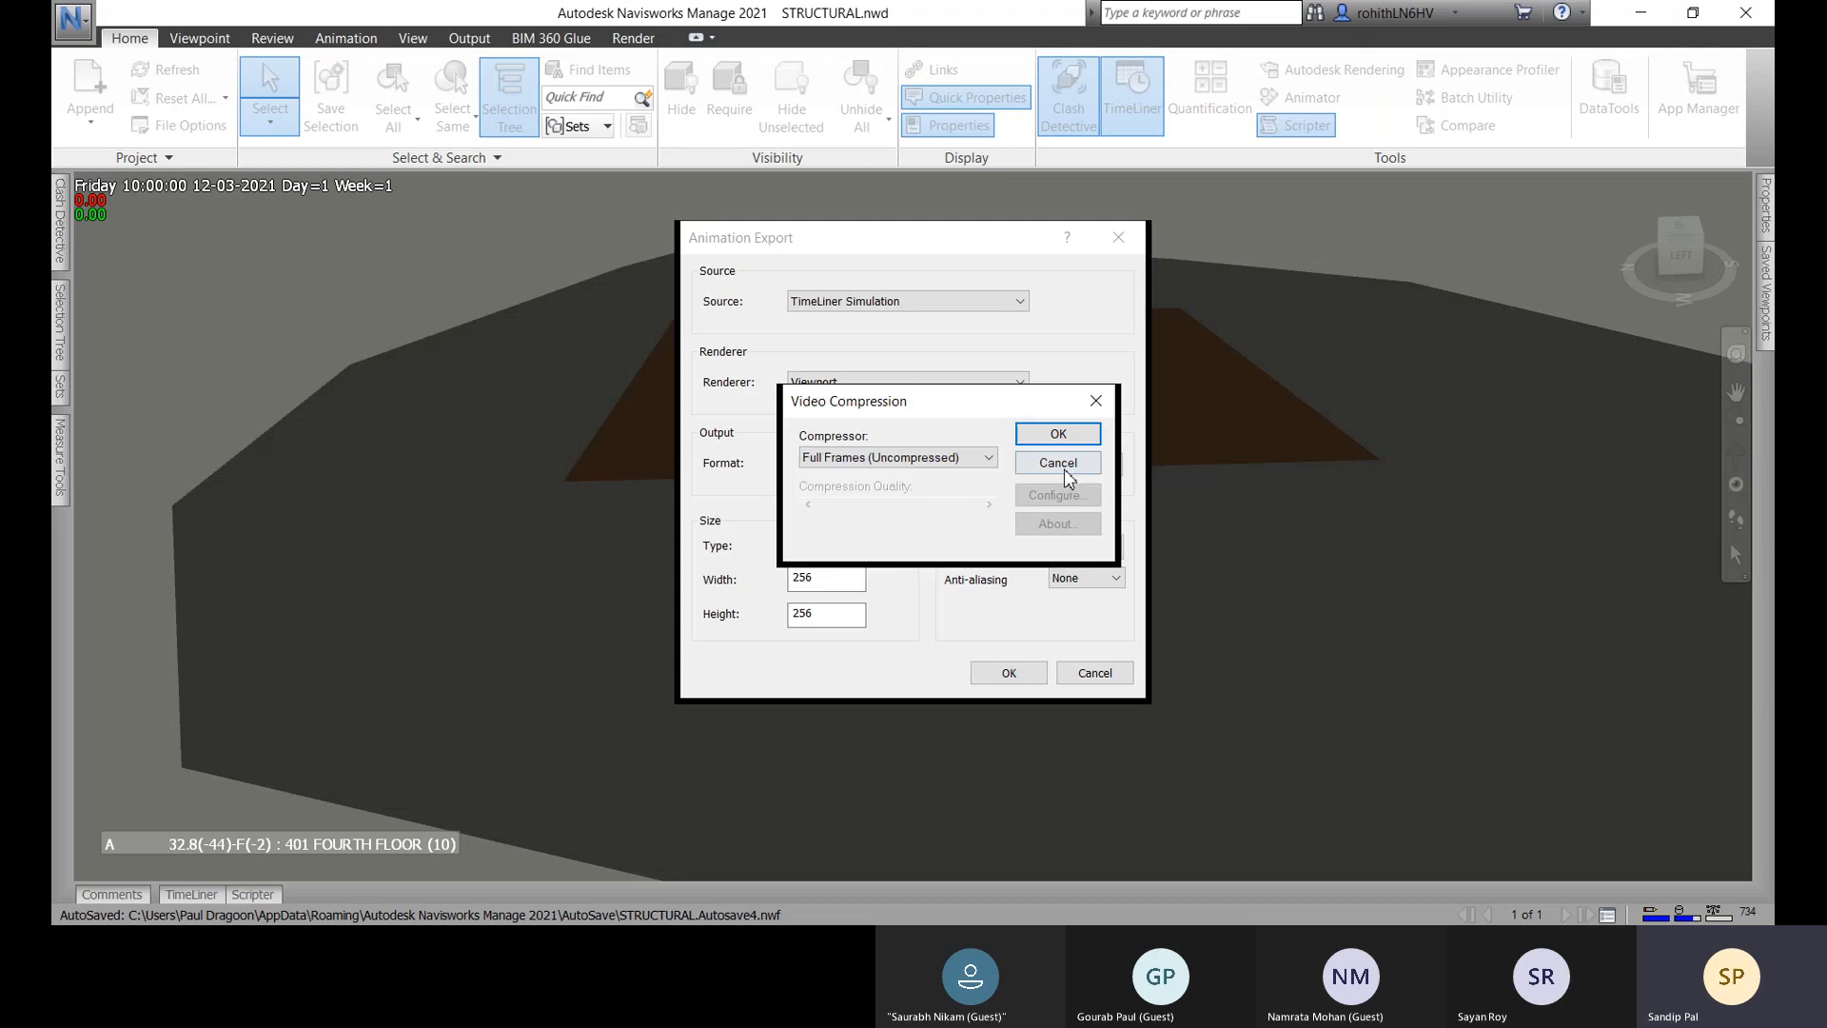
pyautogui.click(888, 459)
pyautogui.click(887, 460)
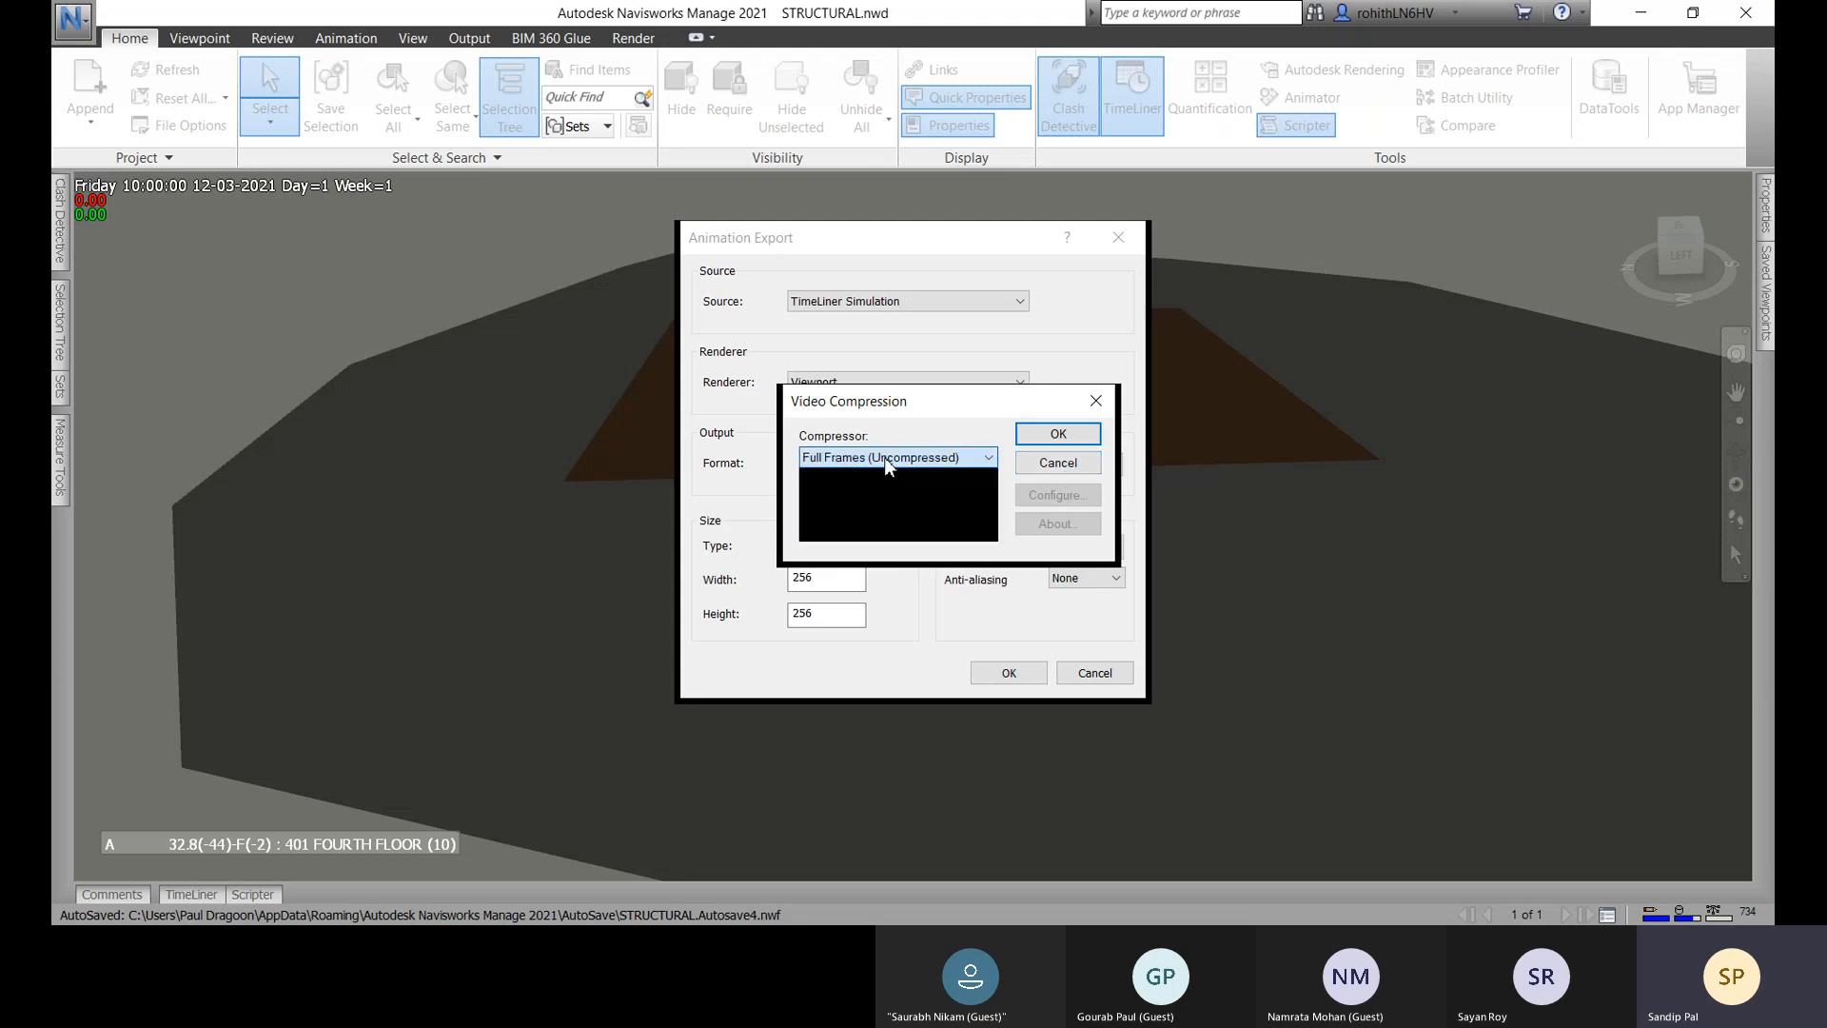
pyautogui.click(1058, 434)
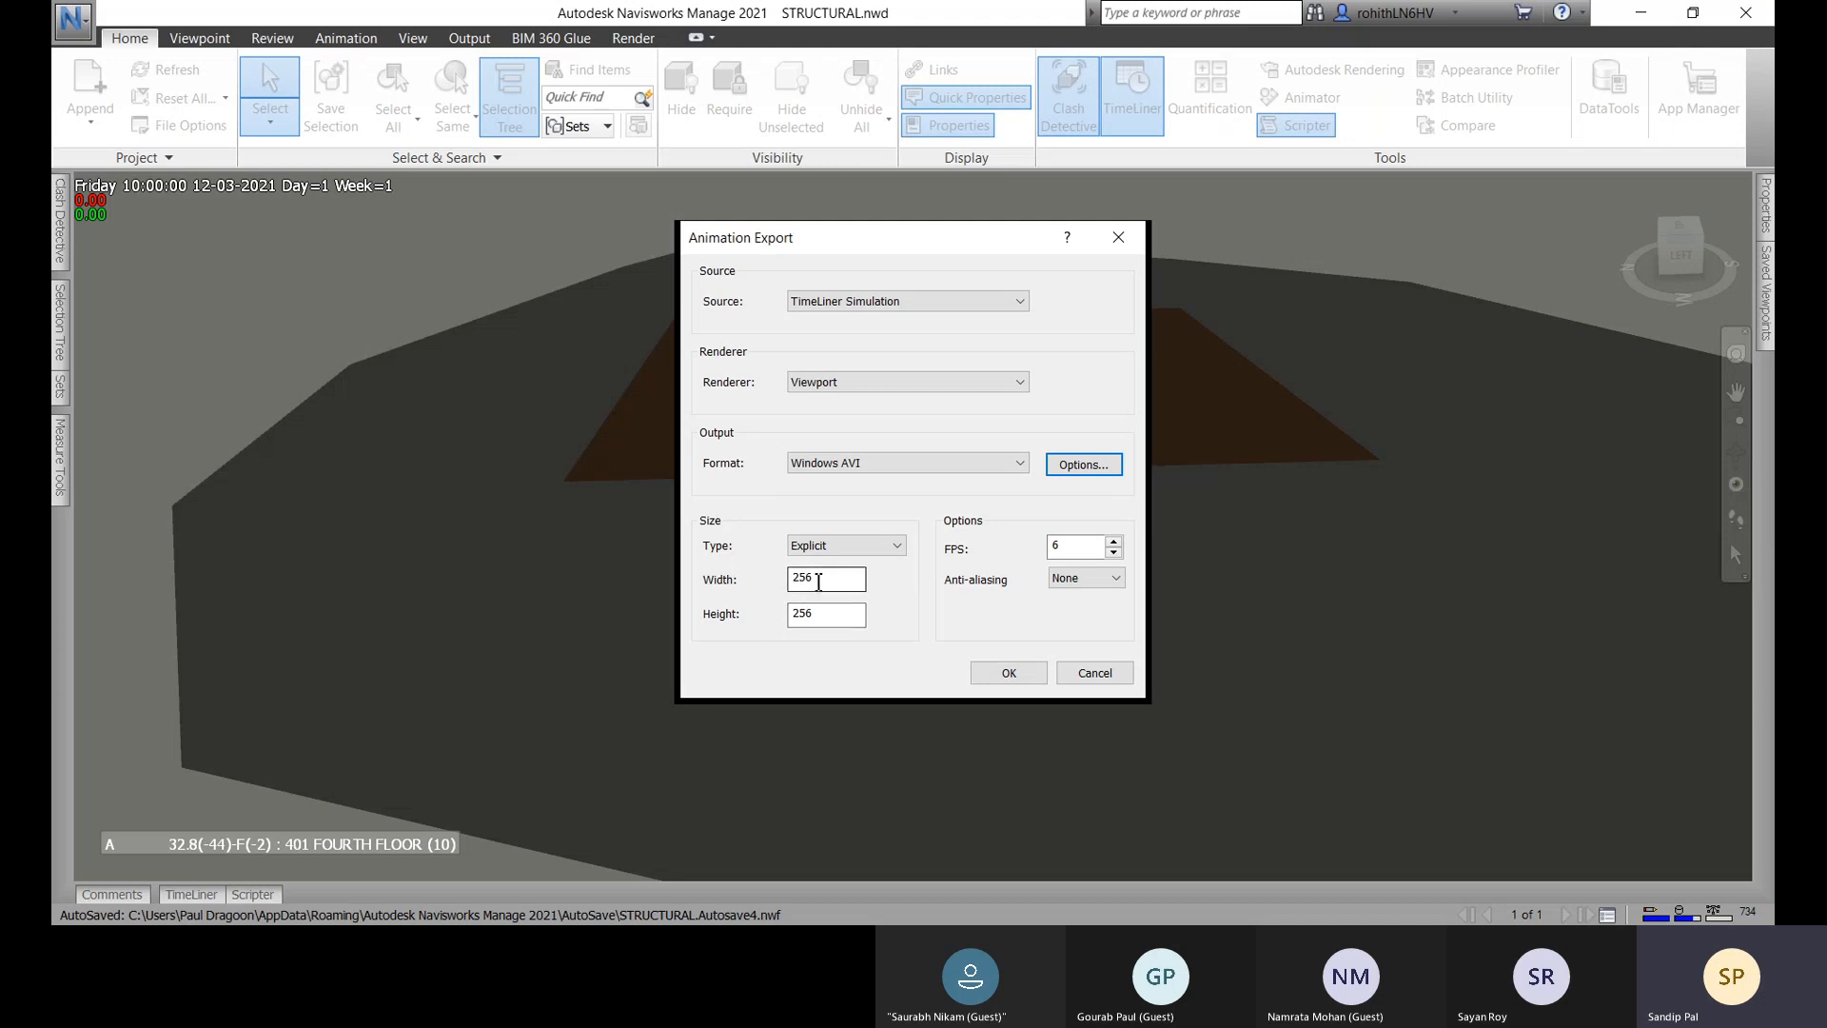
# Set the export size to a width of 720 and a height of 1098 and confirm the export settings.
pyautogui.moveTo(818, 582); pyautogui.dragTo(756, 579)
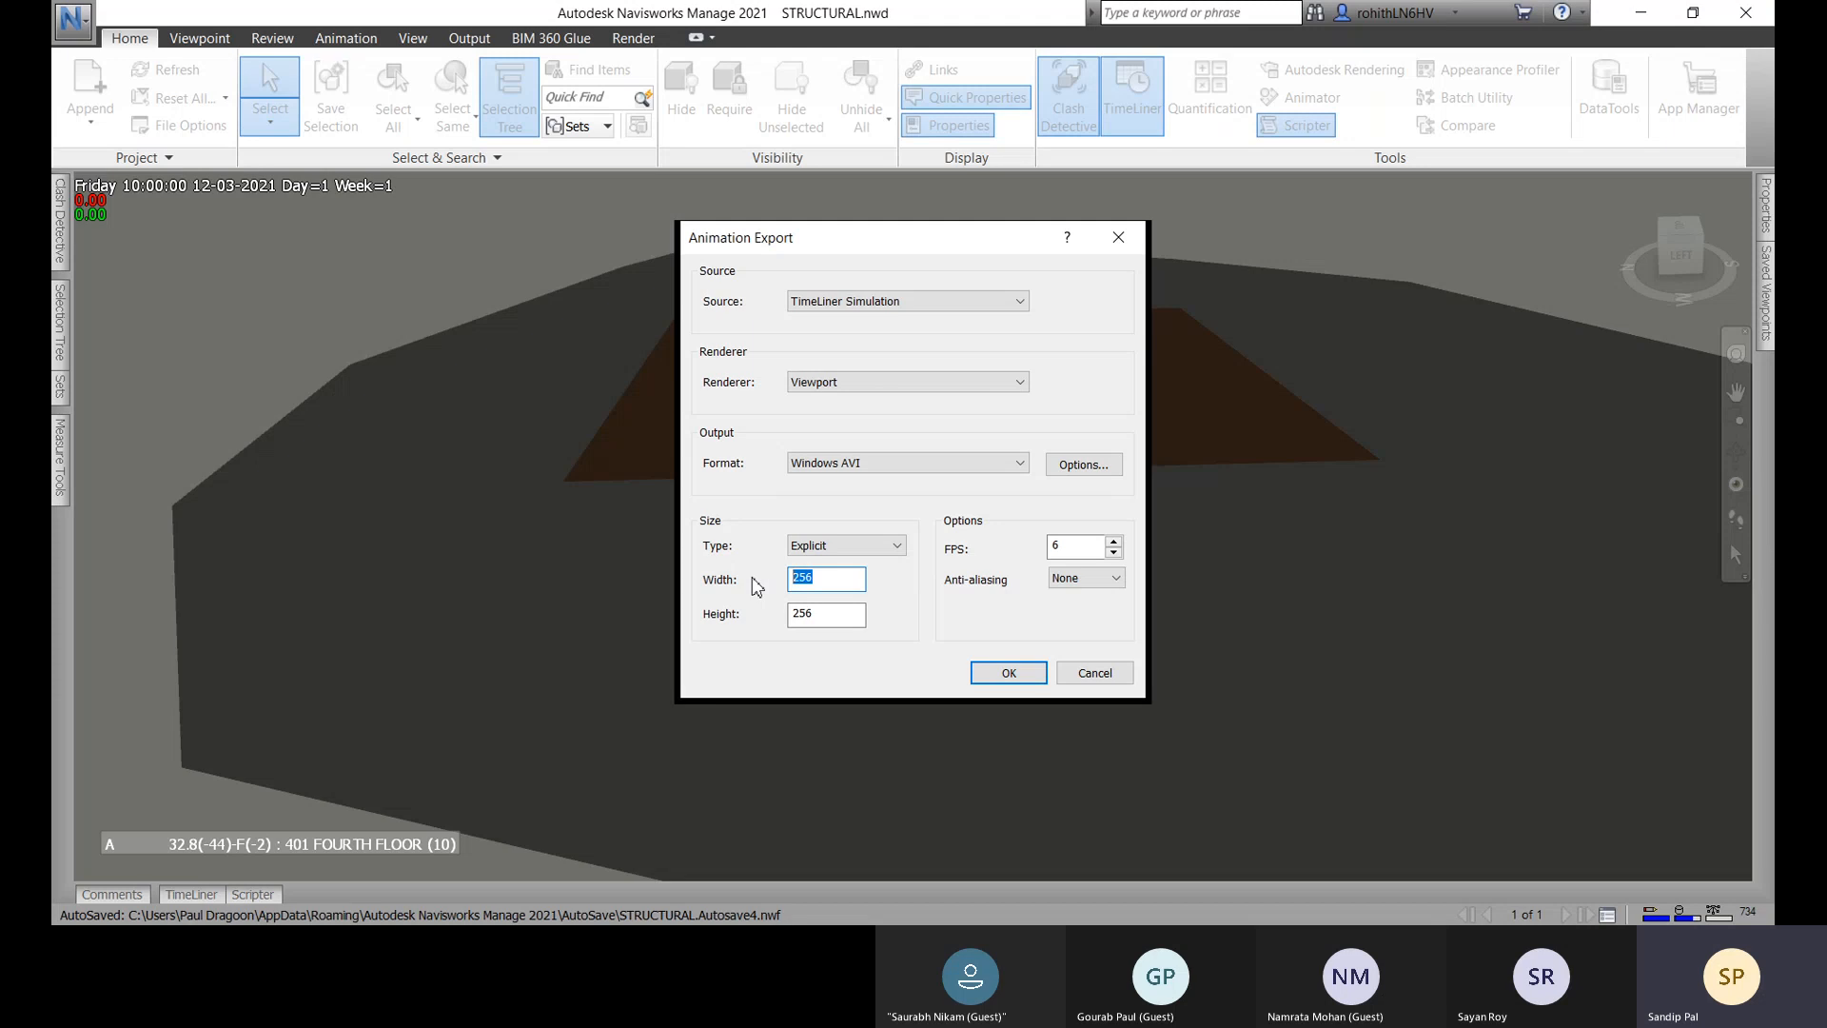
pyautogui.write('720')
pyautogui.press('Tab')
pyautogui.write('1')
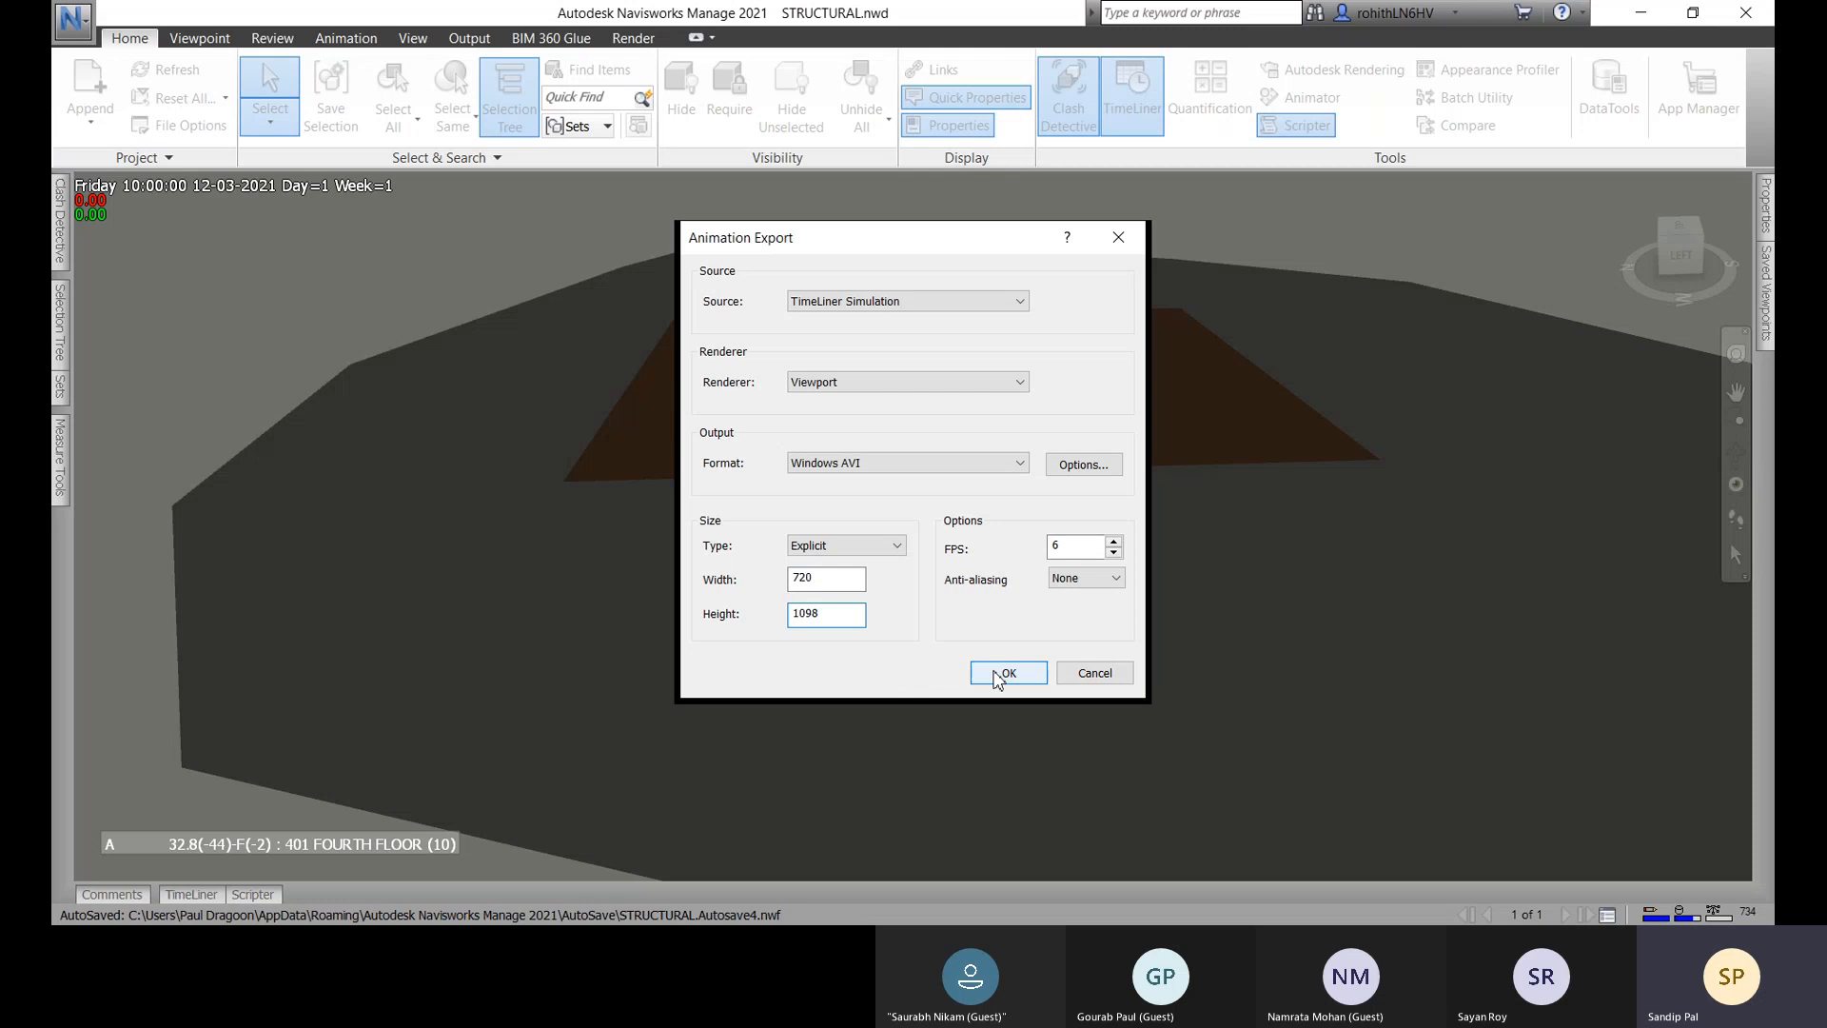
pyautogui.click(1004, 678)
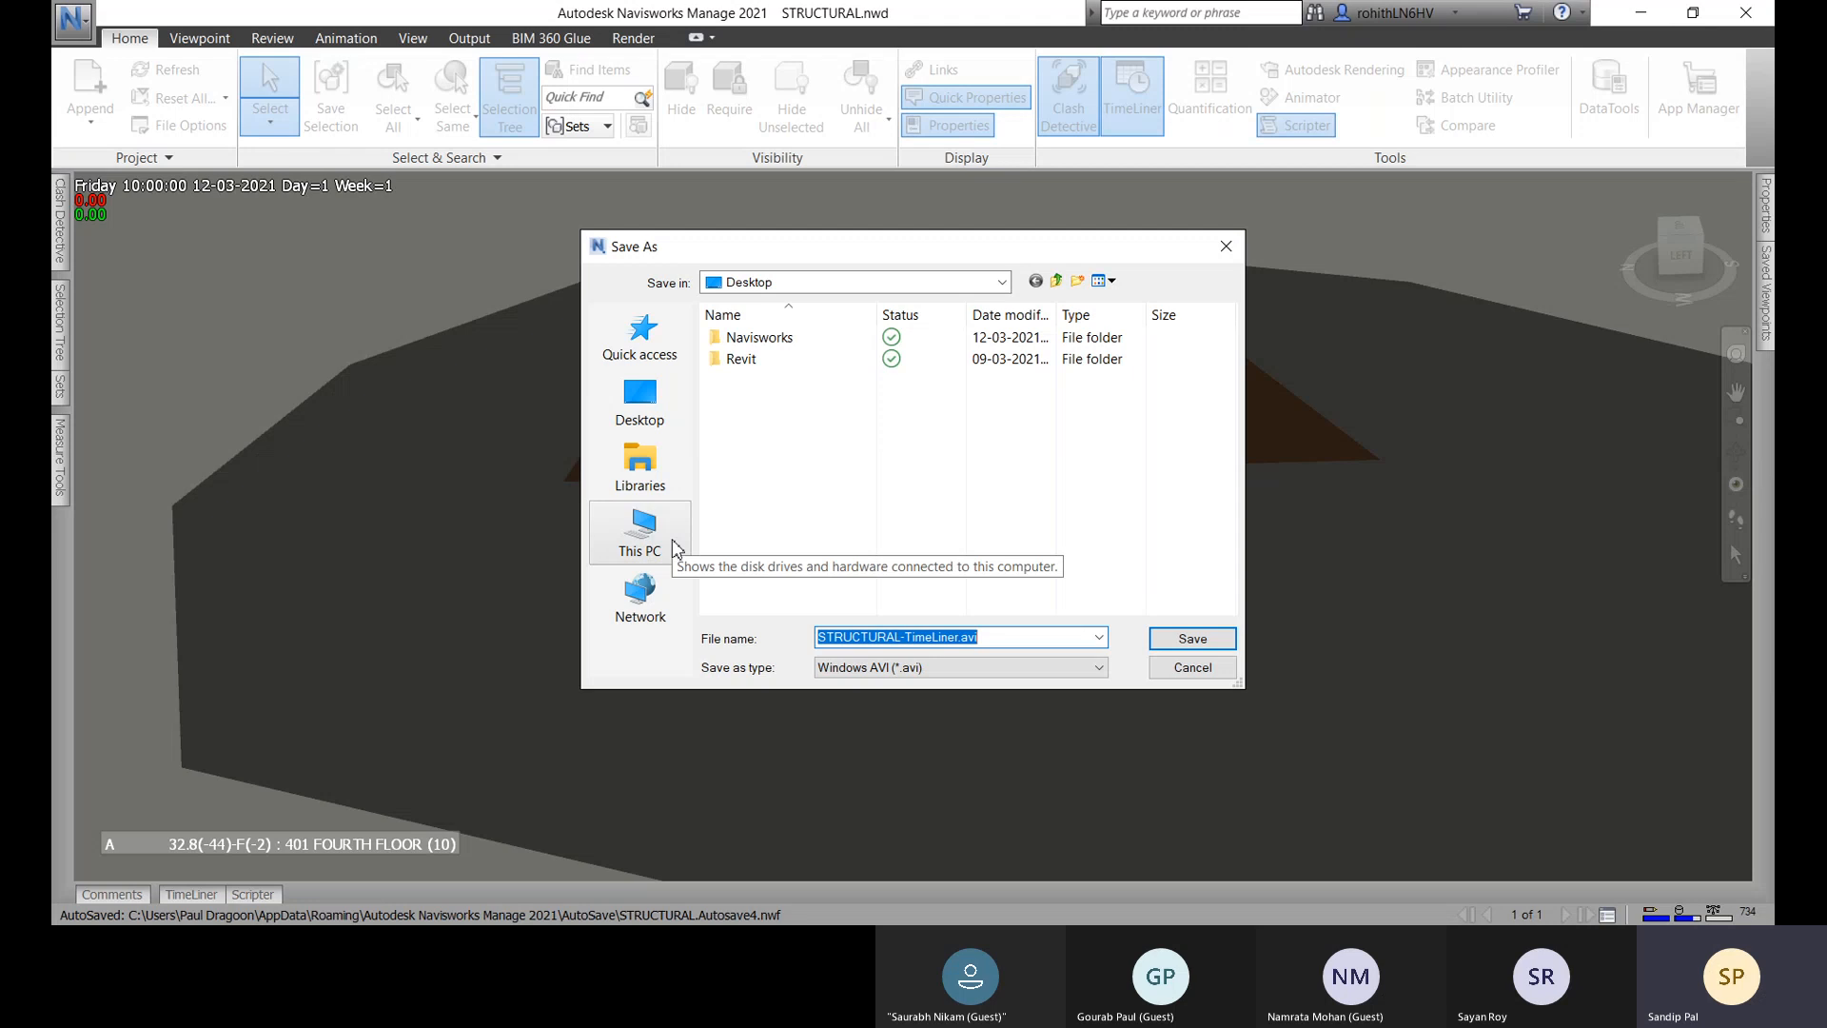
# Save the exported animation as STRUCTURAL-TimeLiner.avi in the Navisworks folder on the desktop.
pyautogui.doubleClick(762, 338)
pyautogui.click(933, 669)
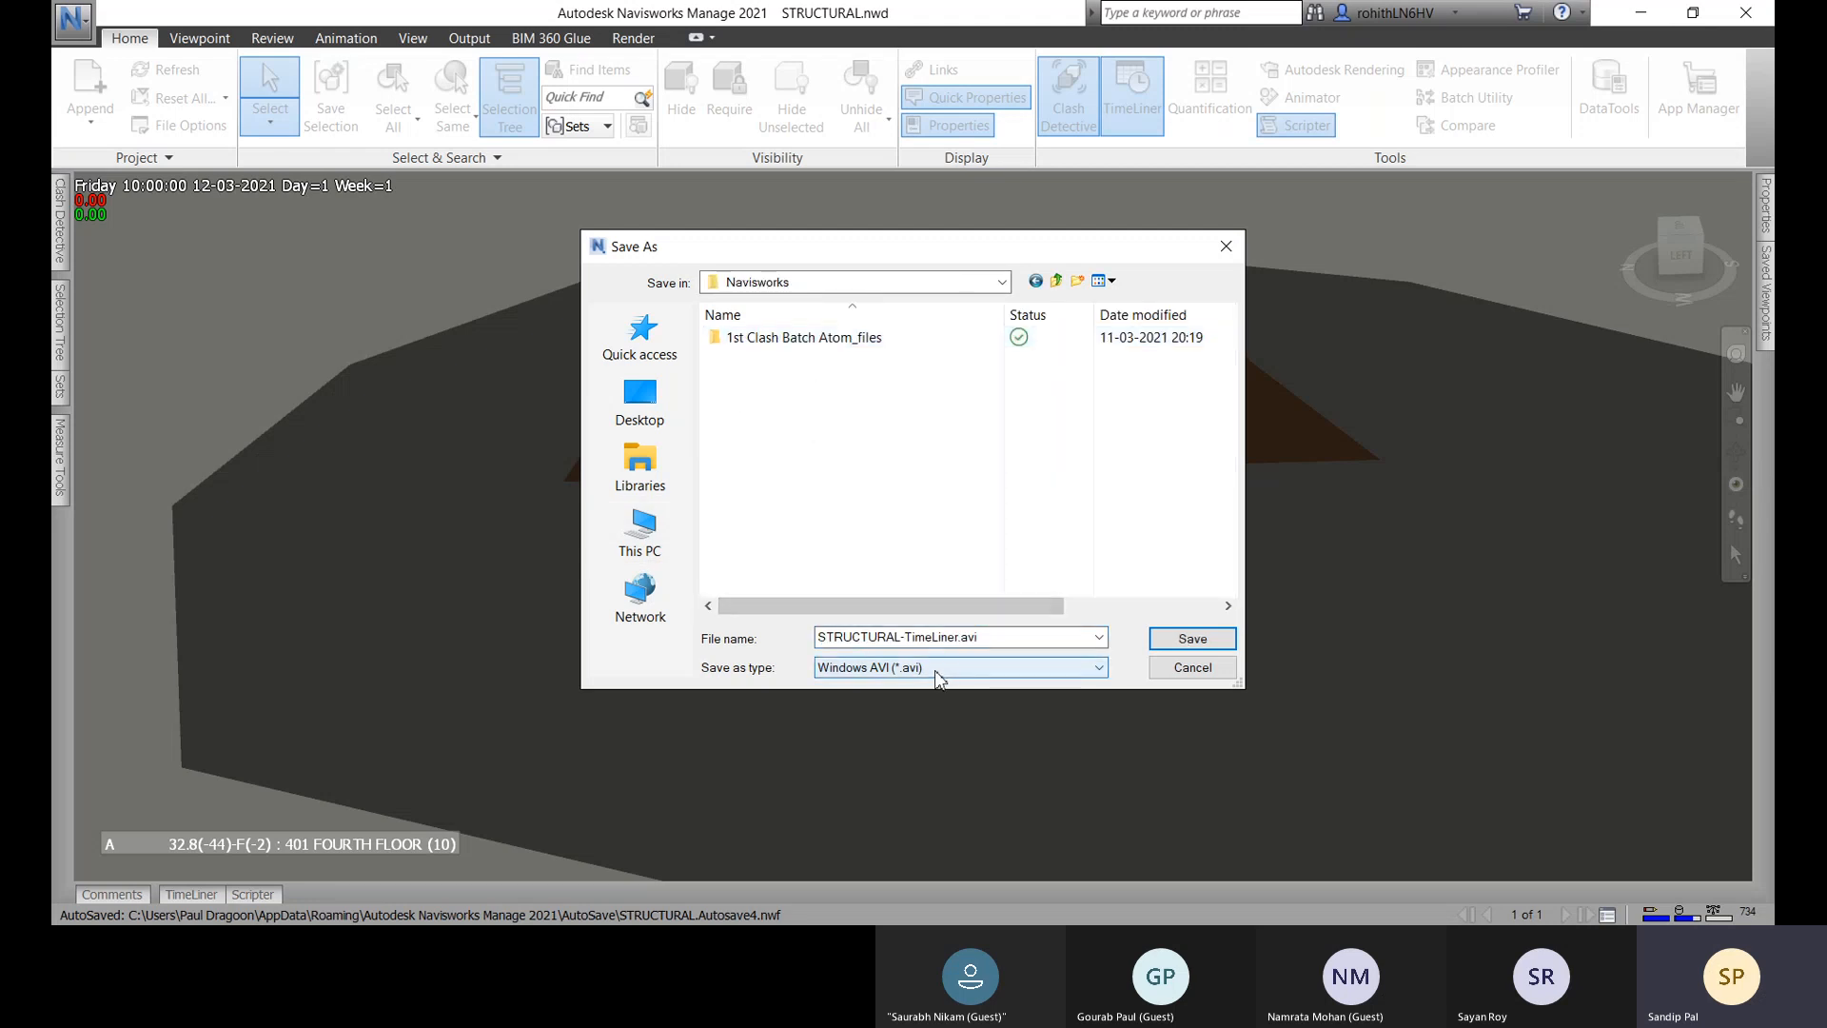
pyautogui.click(914, 686)
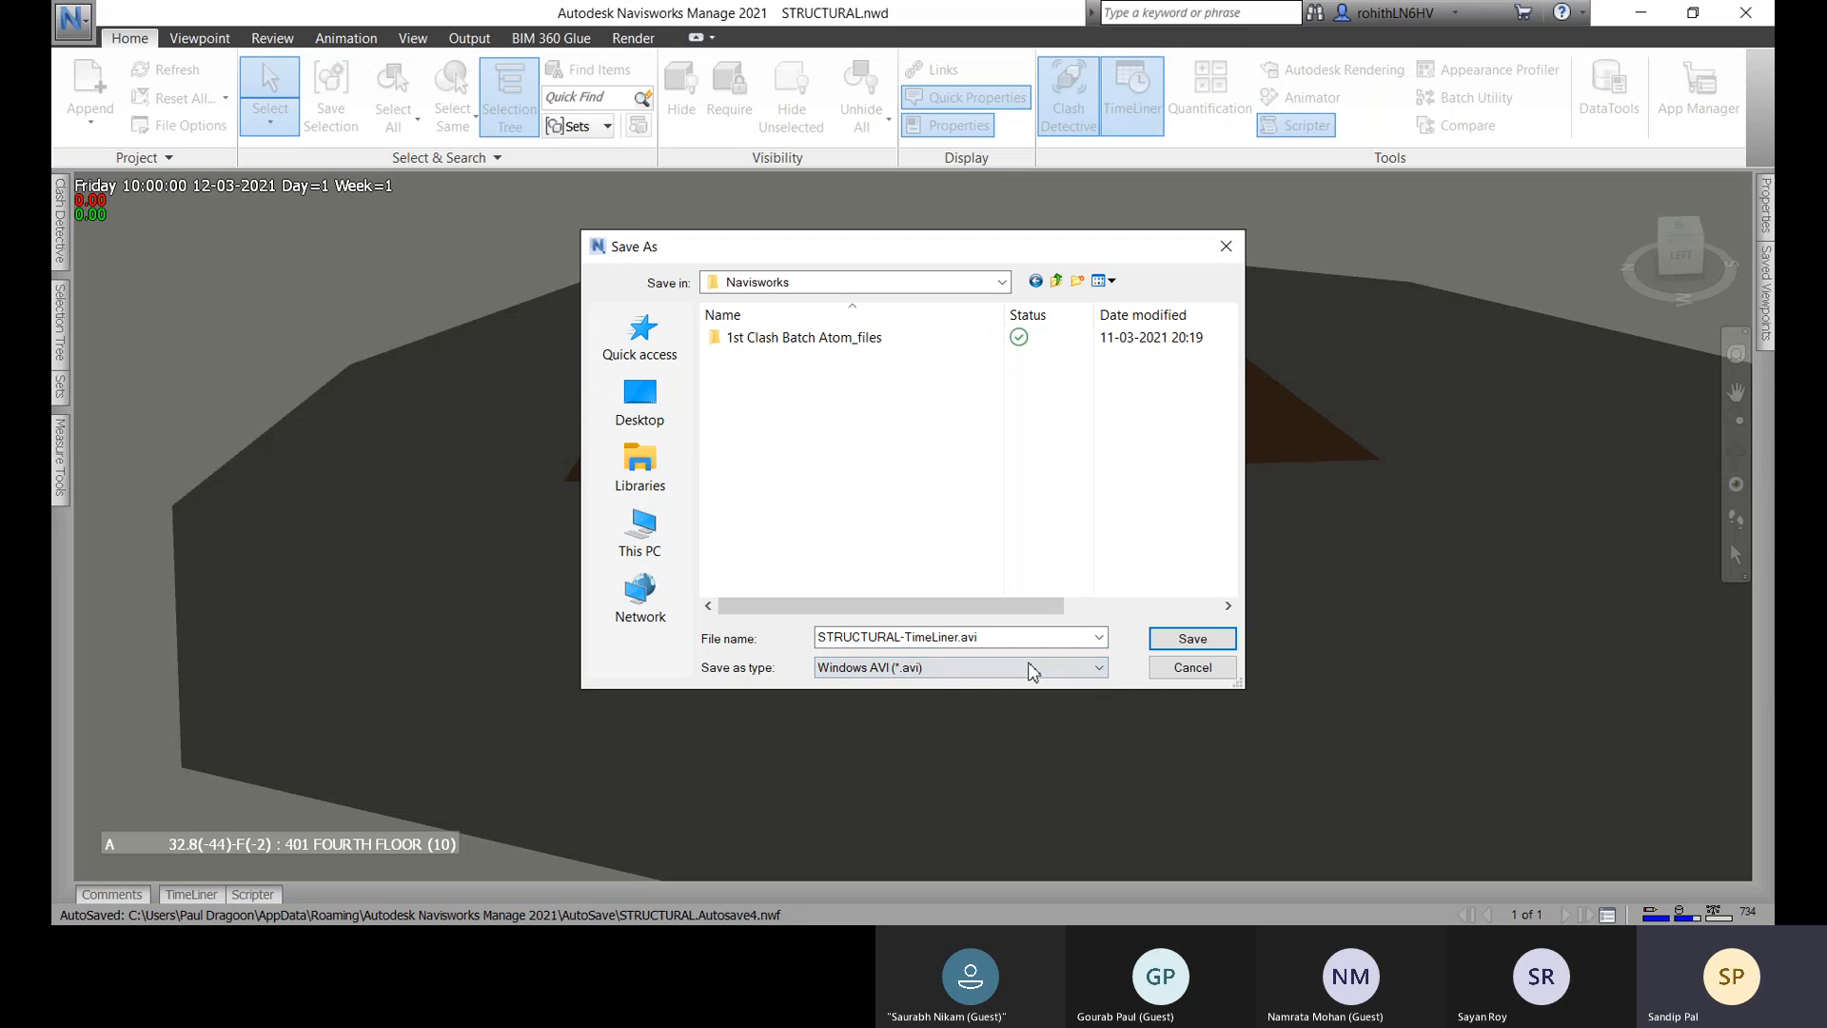
pyautogui.click(1191, 637)
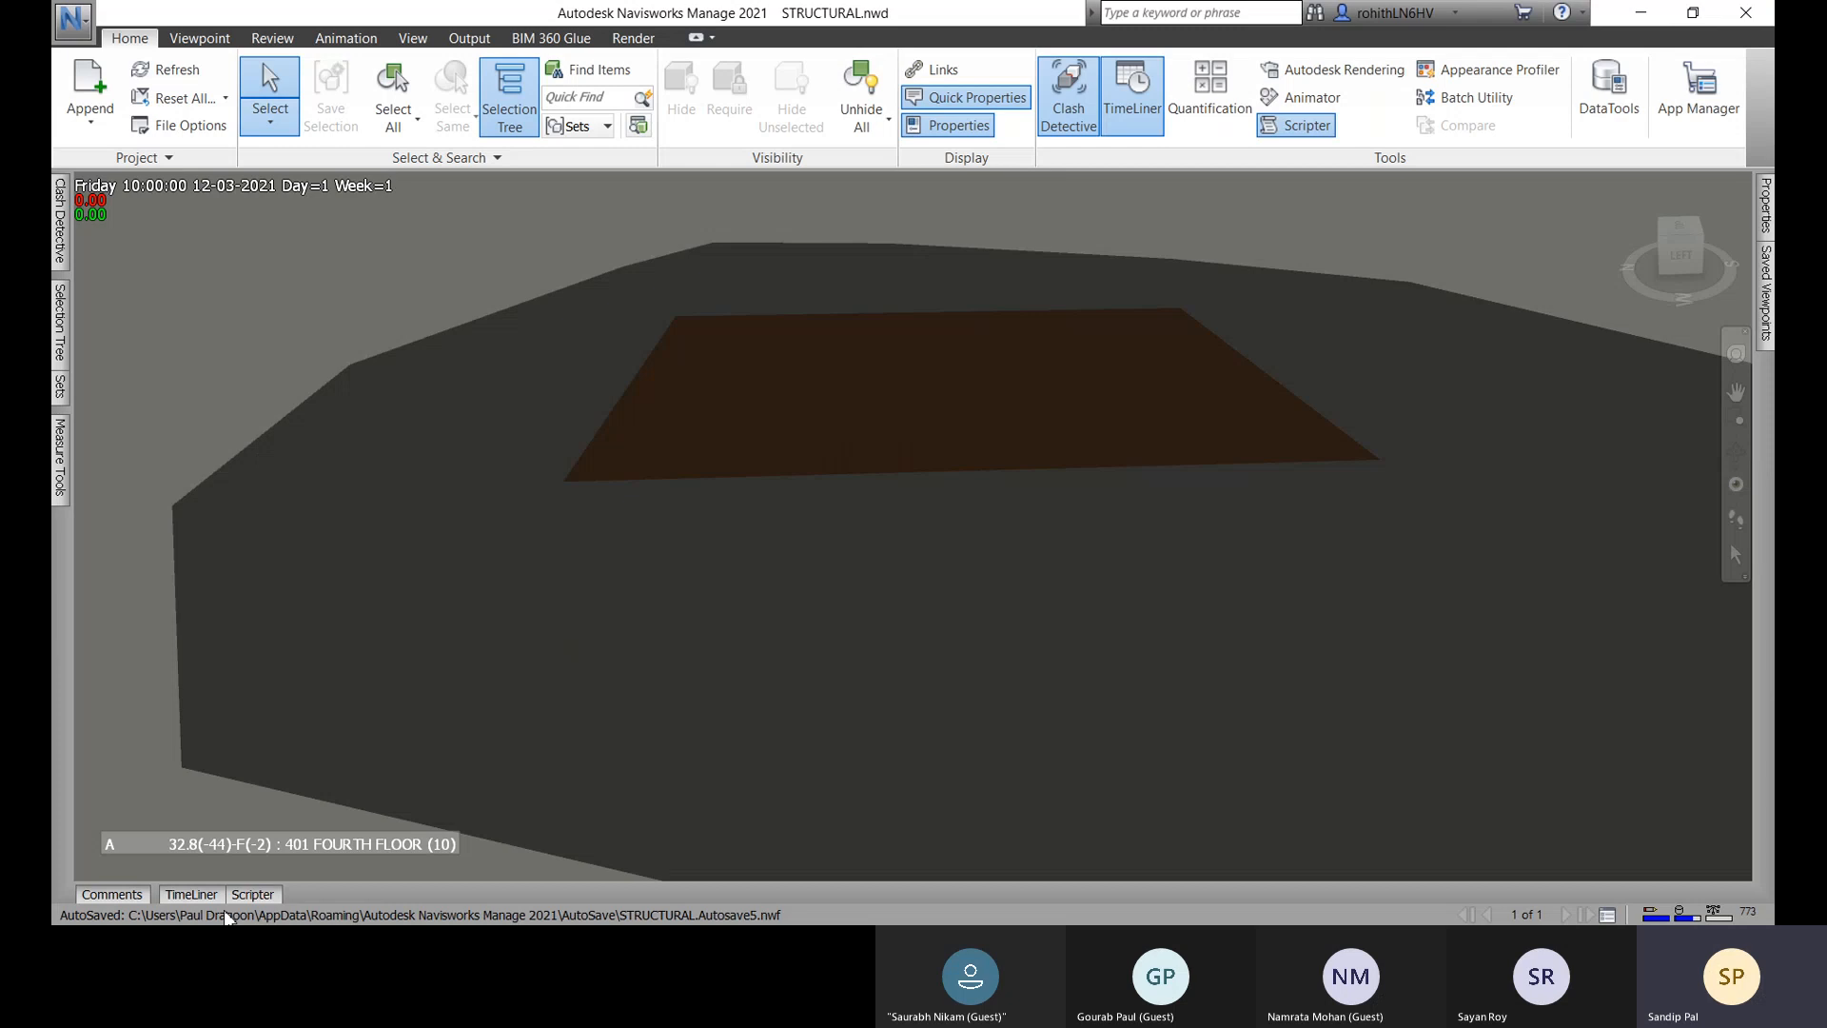
# Examine which schedule data source types TimeLiner can import, and return to the task list.
pyautogui.click(201, 895)
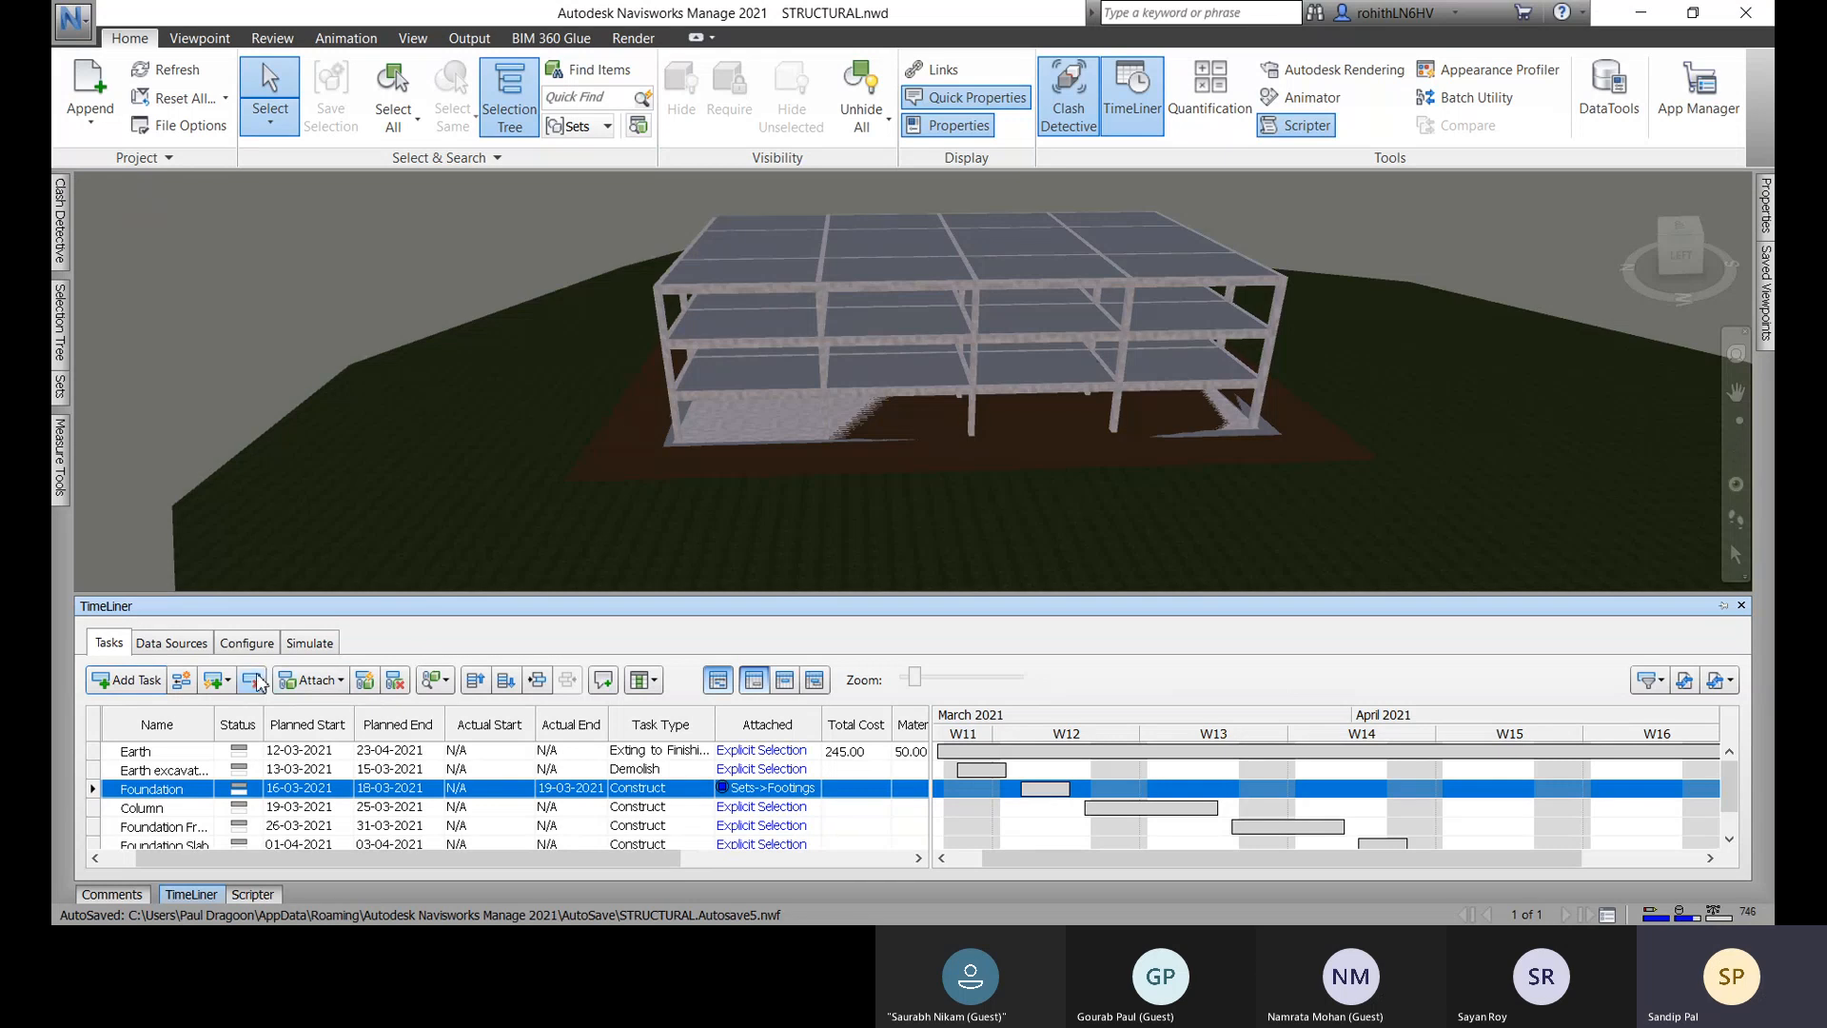
pyautogui.click(194, 657)
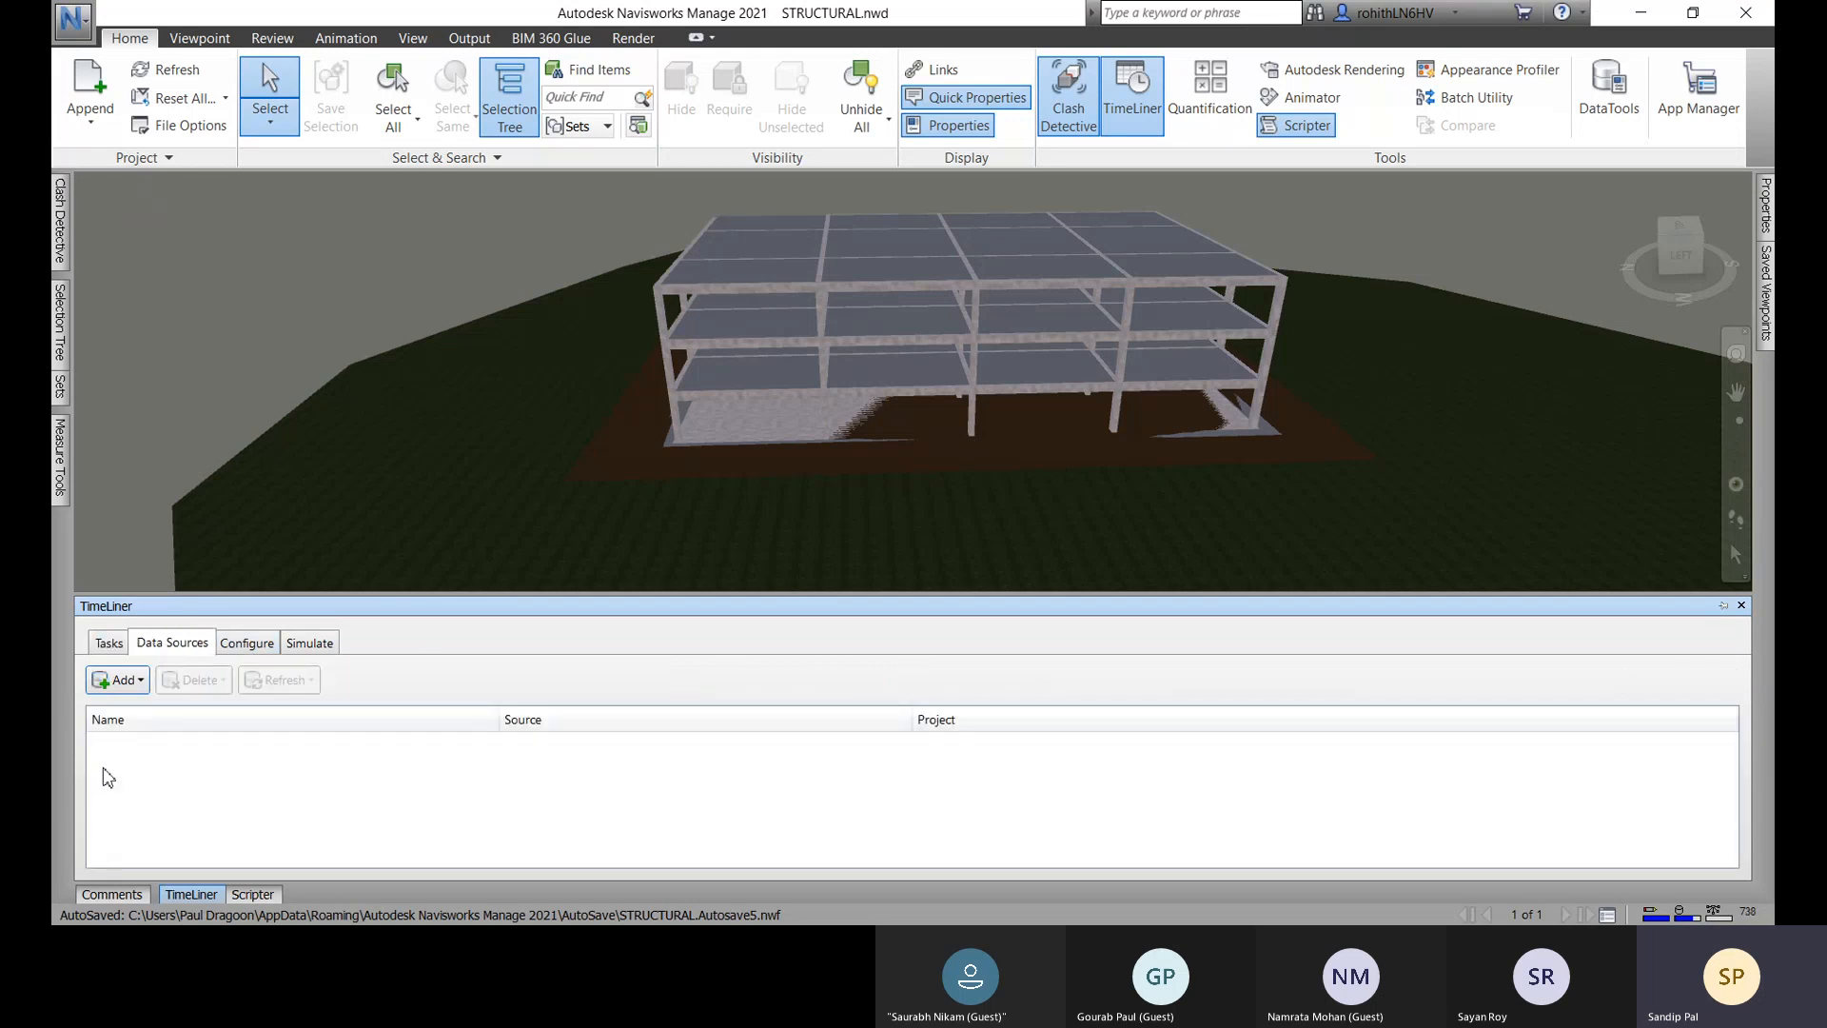
pyautogui.click(110, 647)
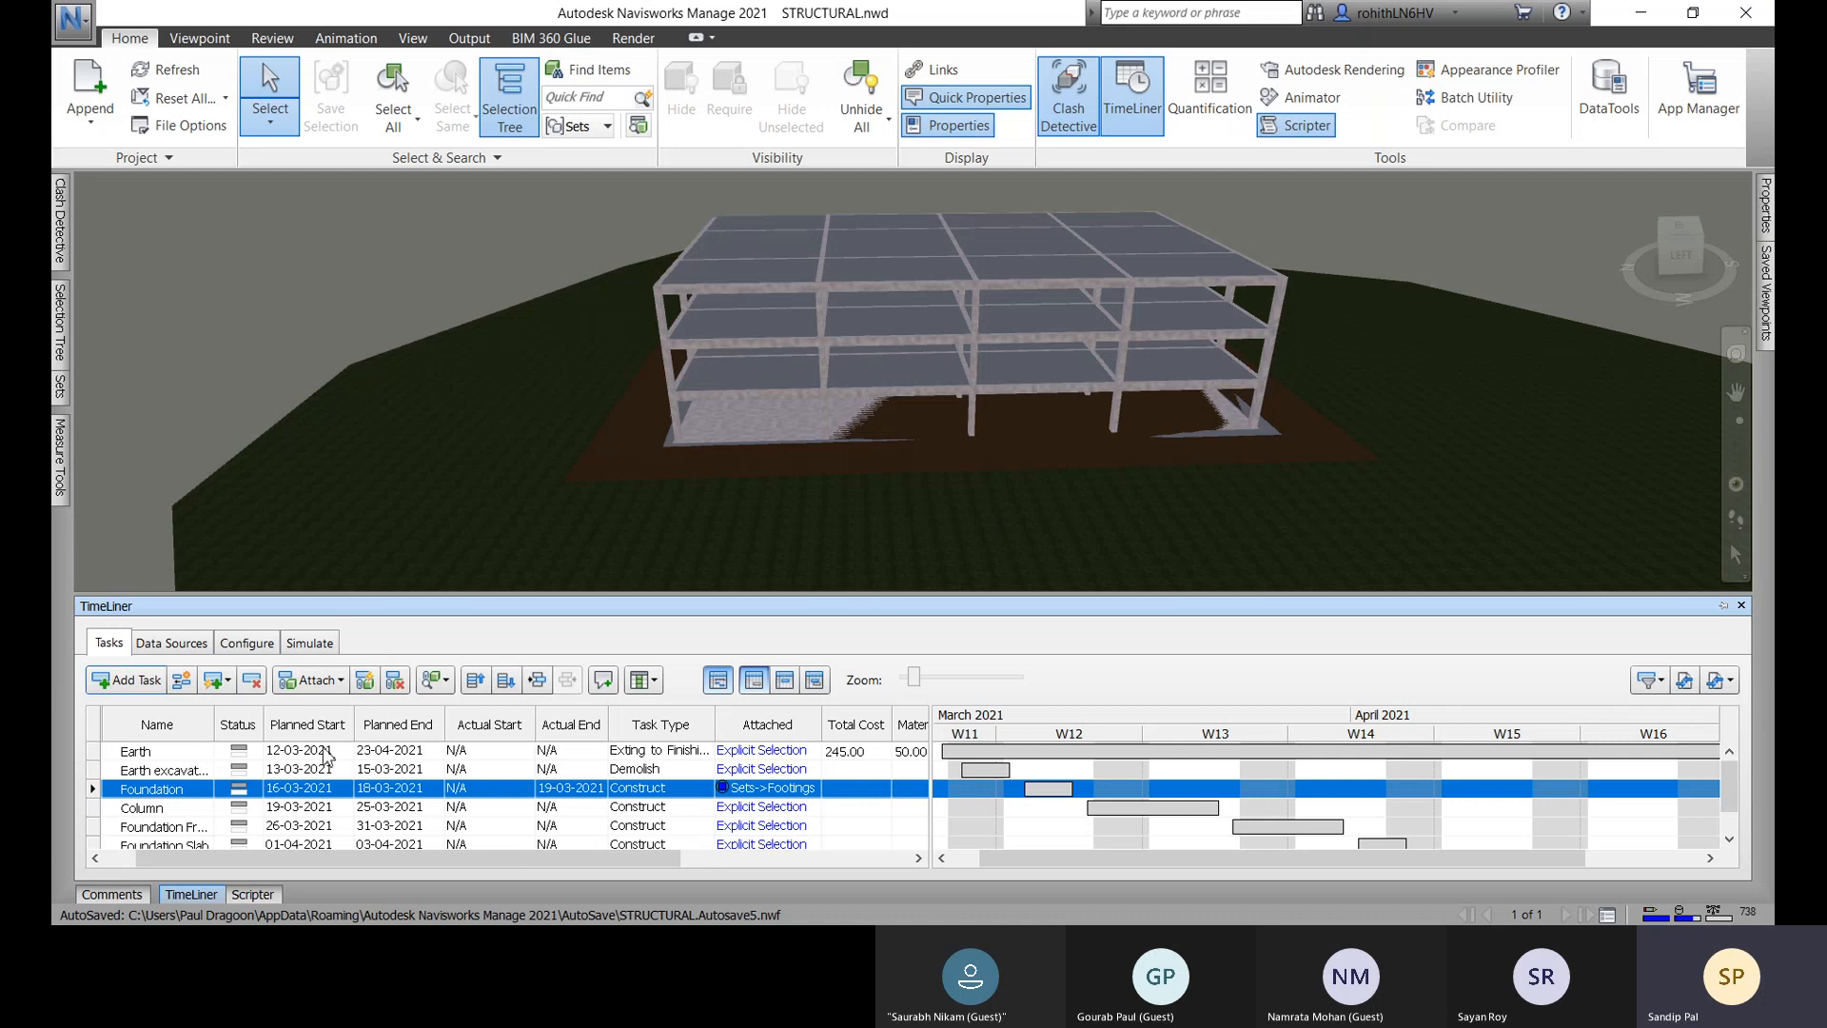
pyautogui.click(174, 644)
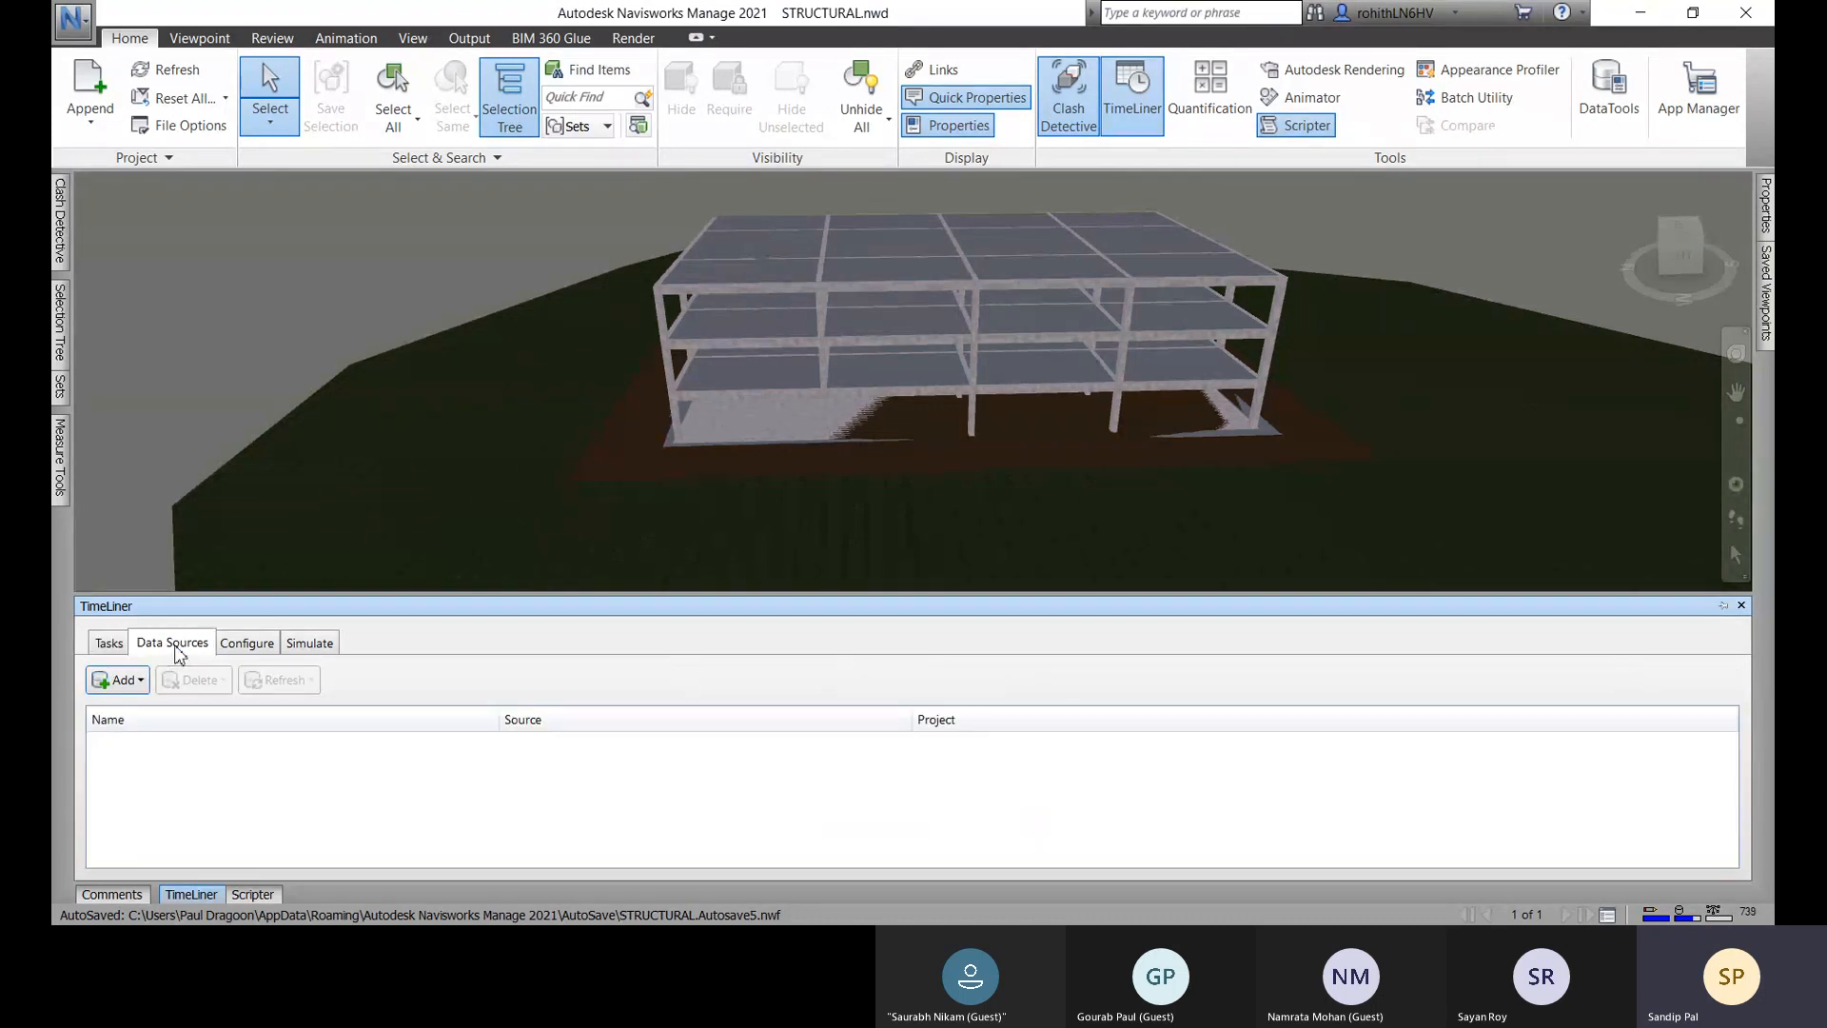
pyautogui.click(134, 682)
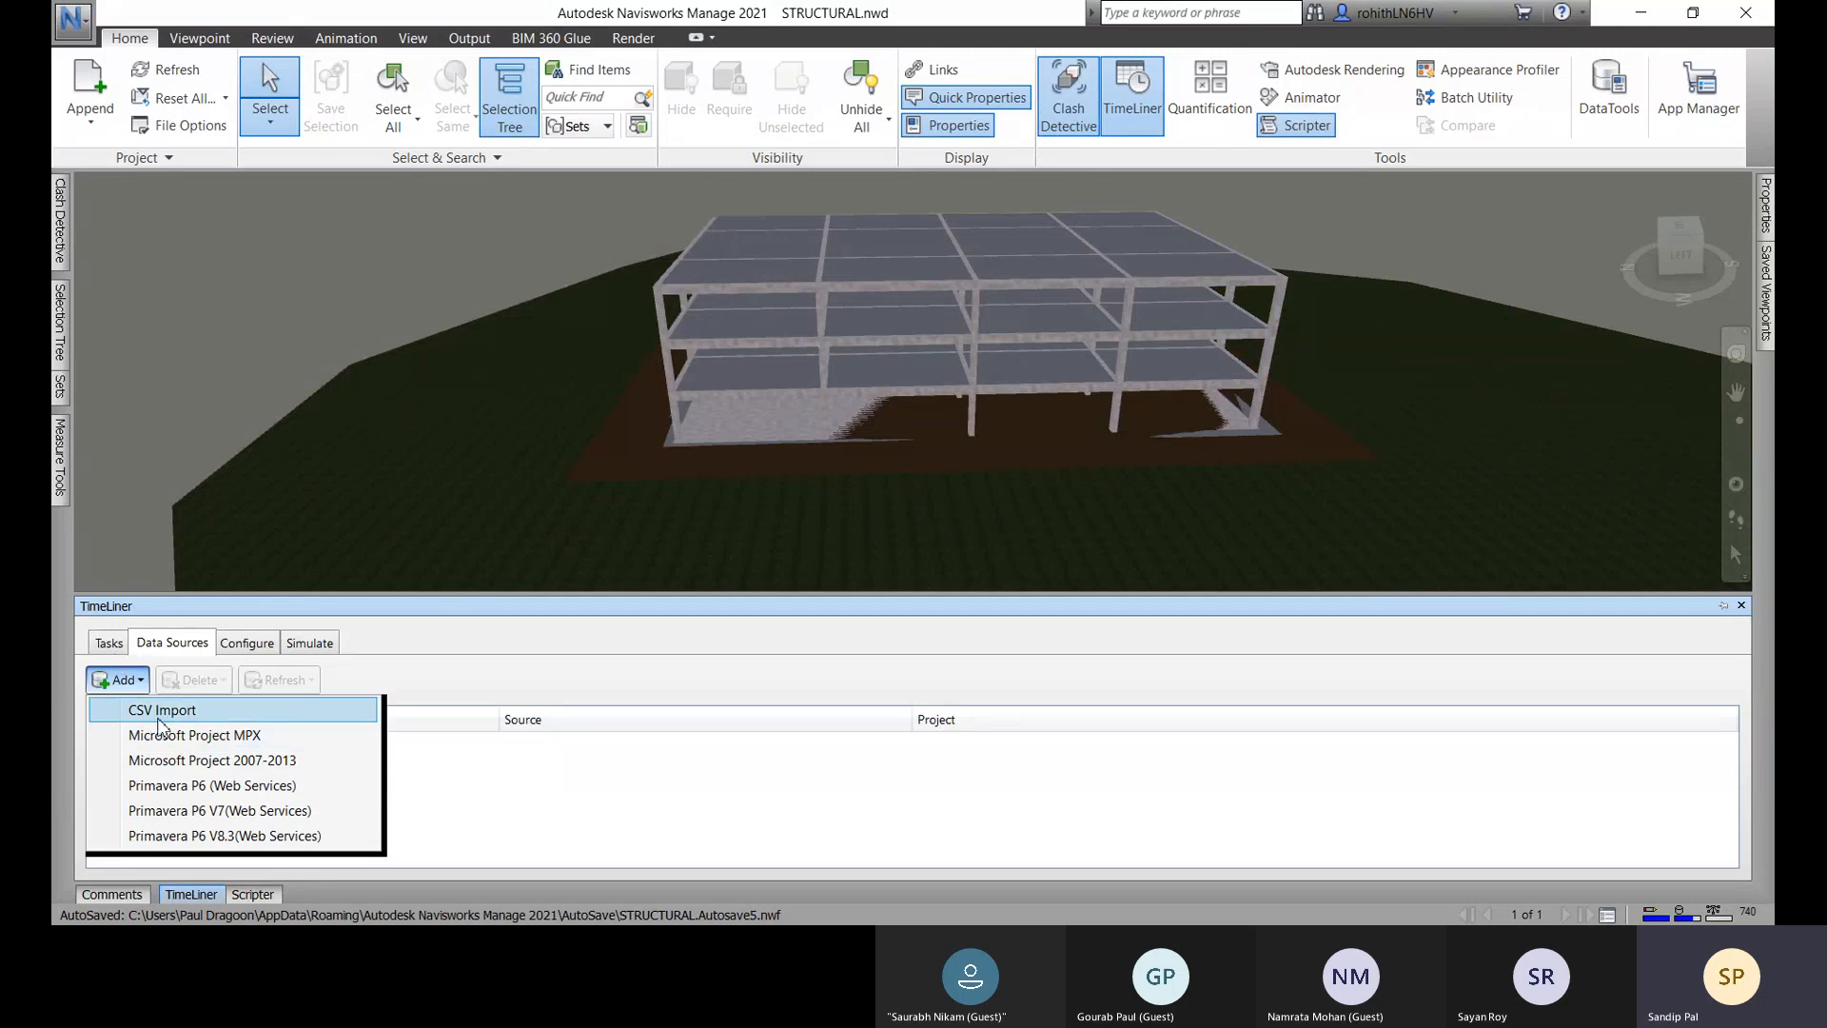
pyautogui.click(108, 643)
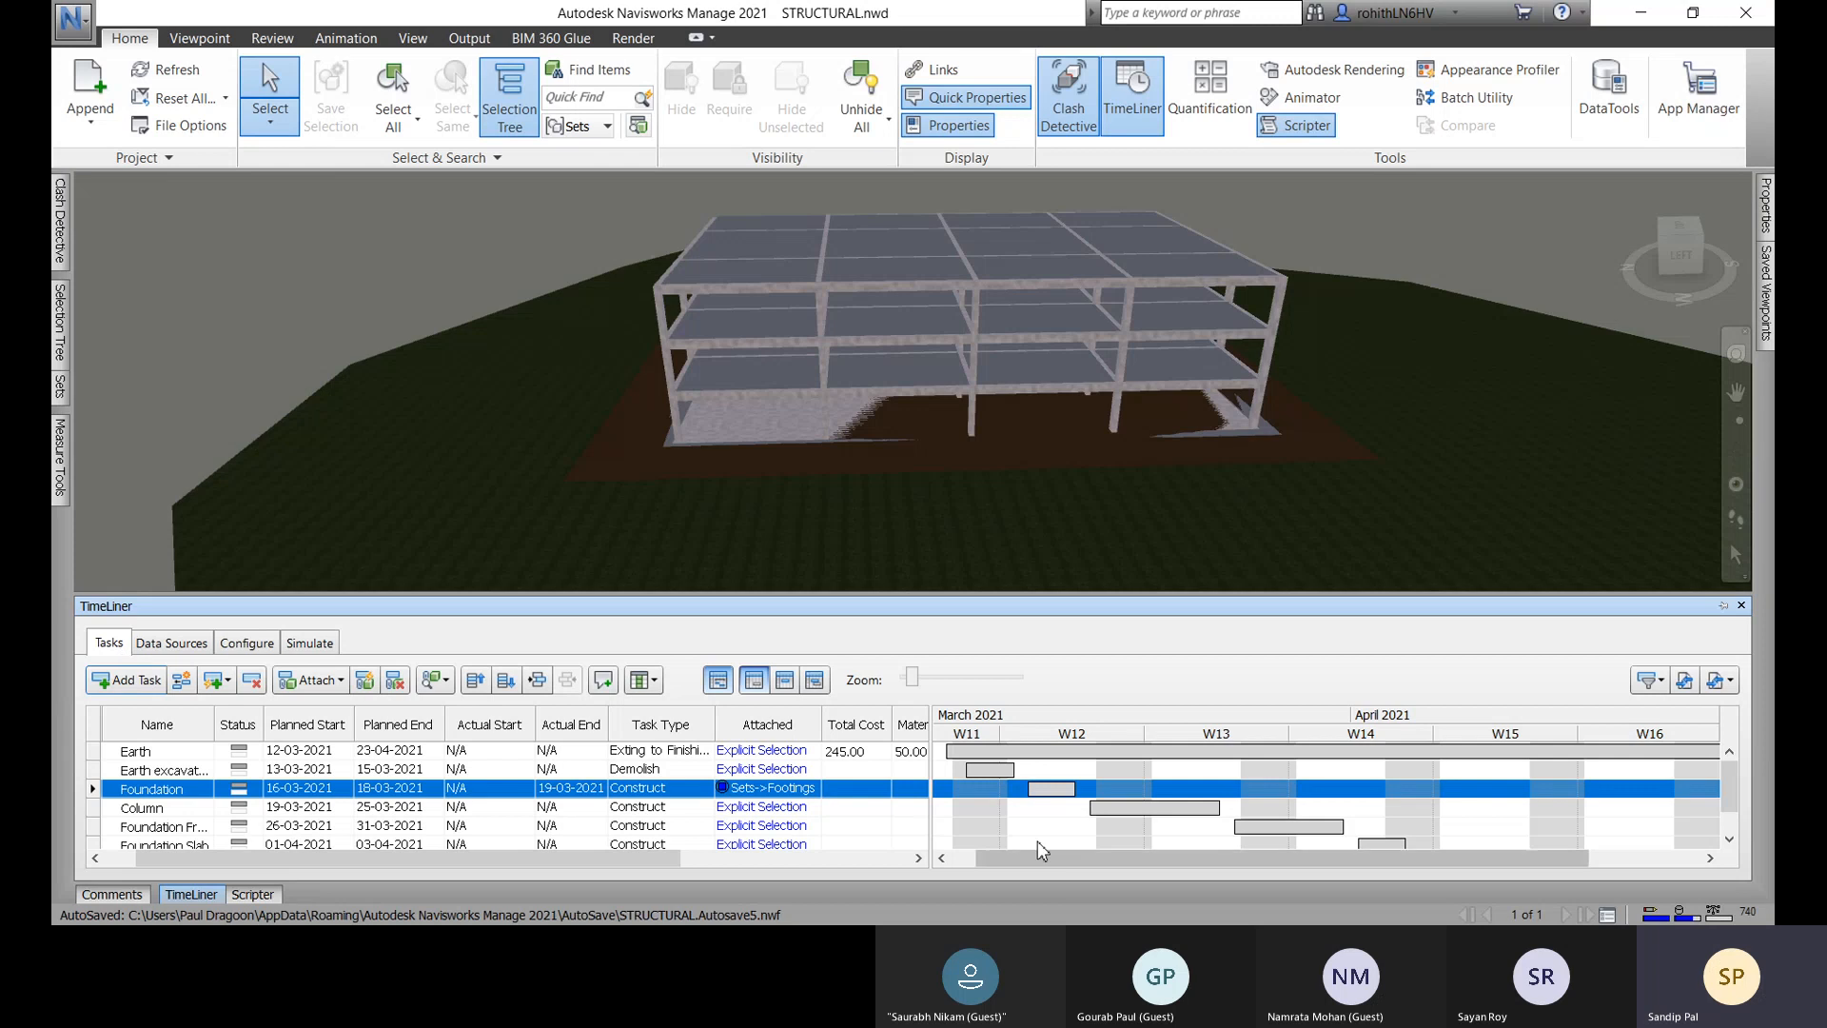
# Examine the schedule export formats, CSV and MS Project XML, and the CSV save dialog without exporting a file.
pyautogui.click(1728, 681)
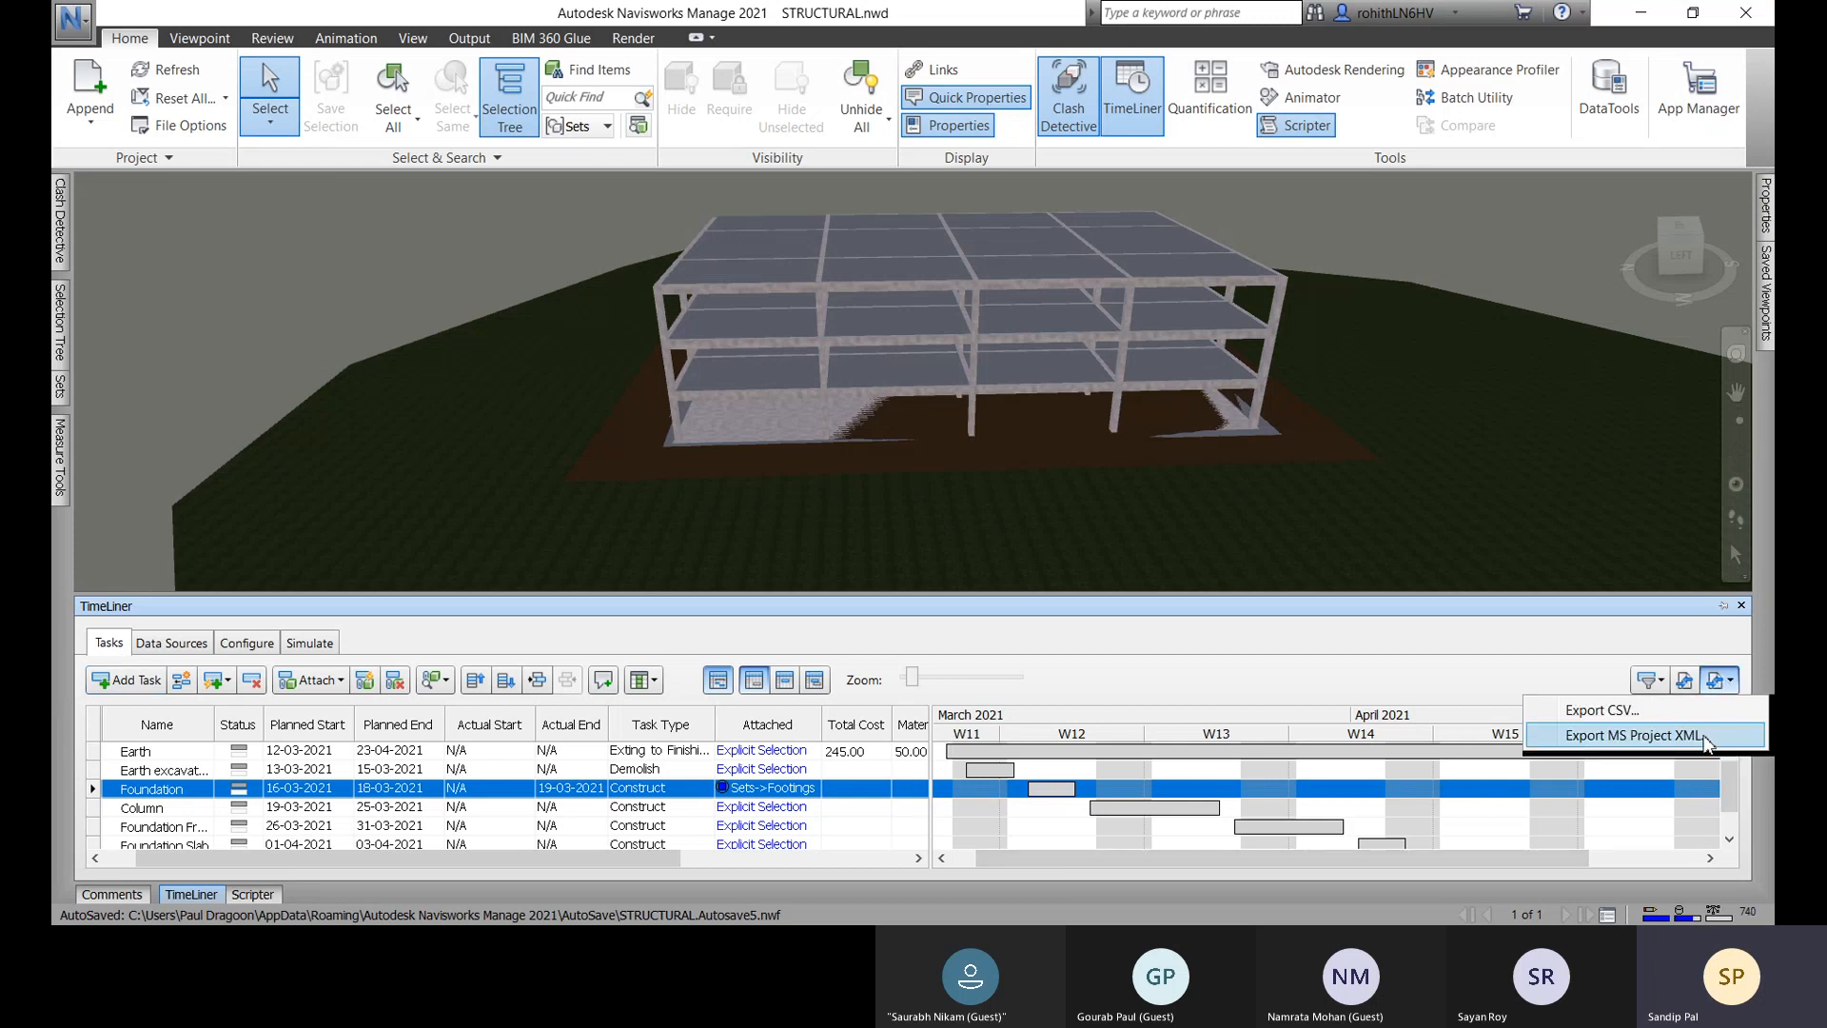
pyautogui.click(1602, 709)
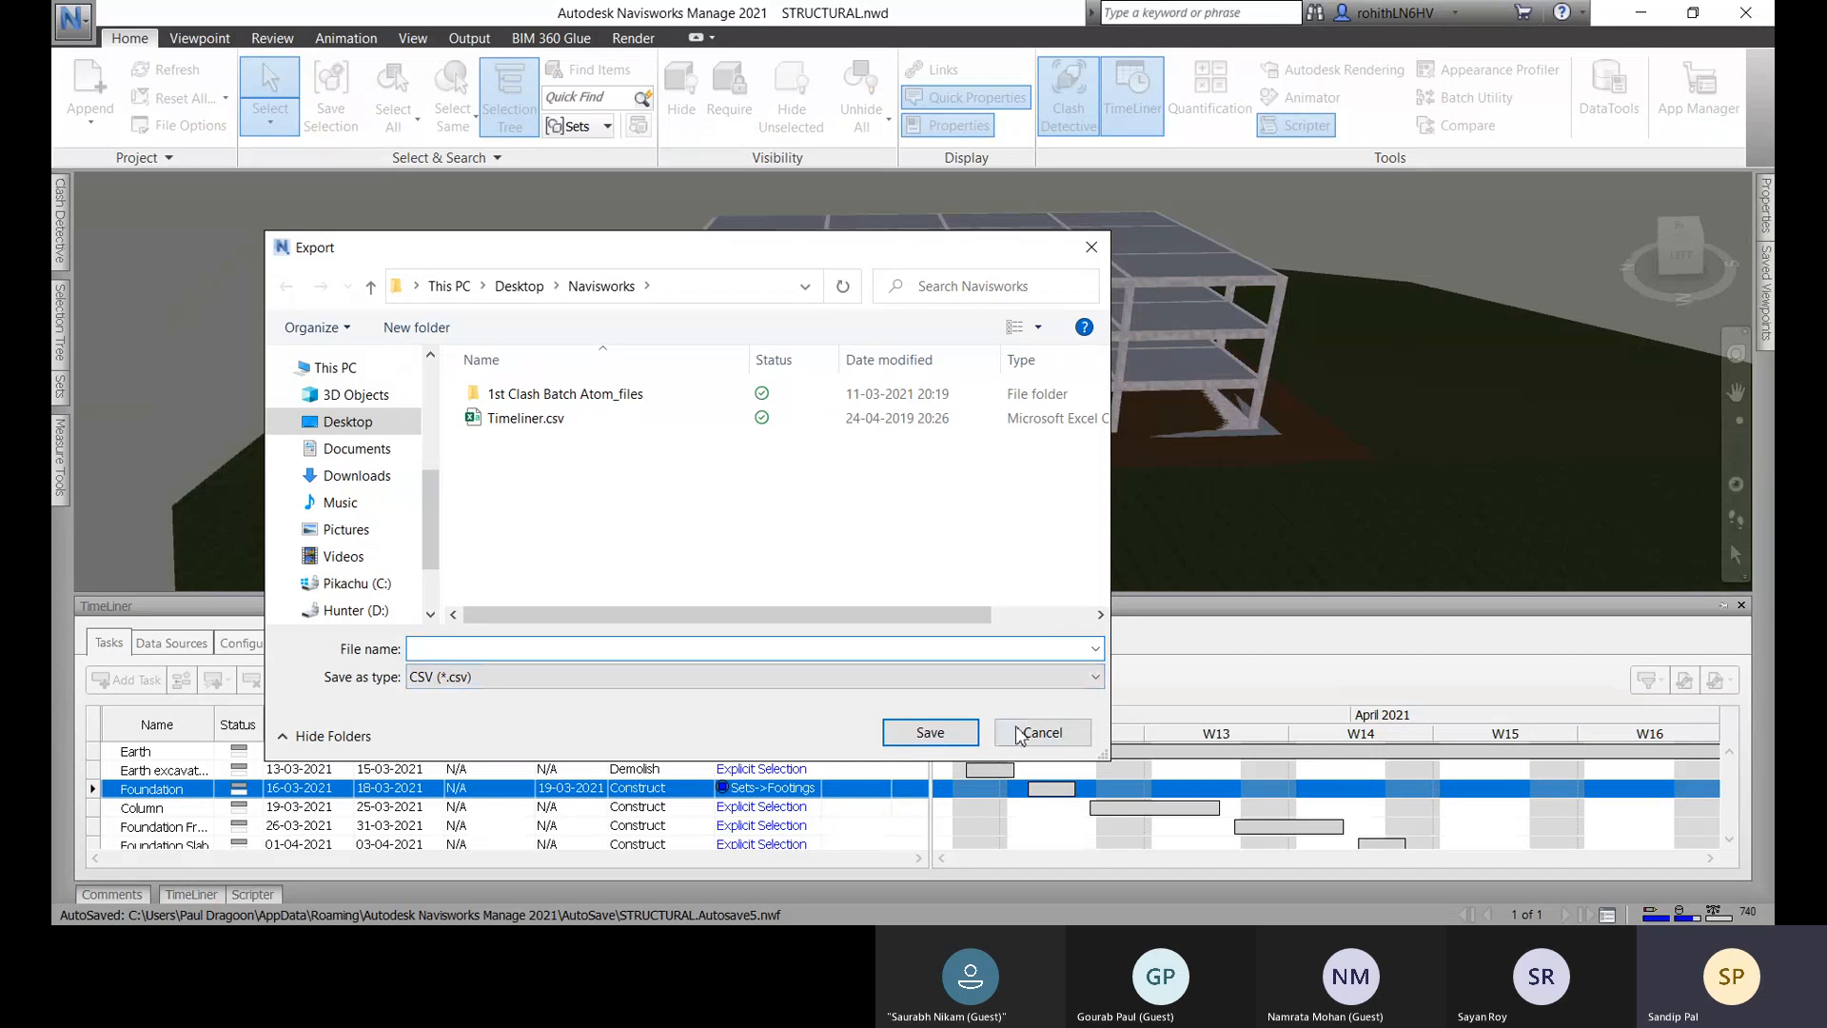
pyautogui.click(1040, 733)
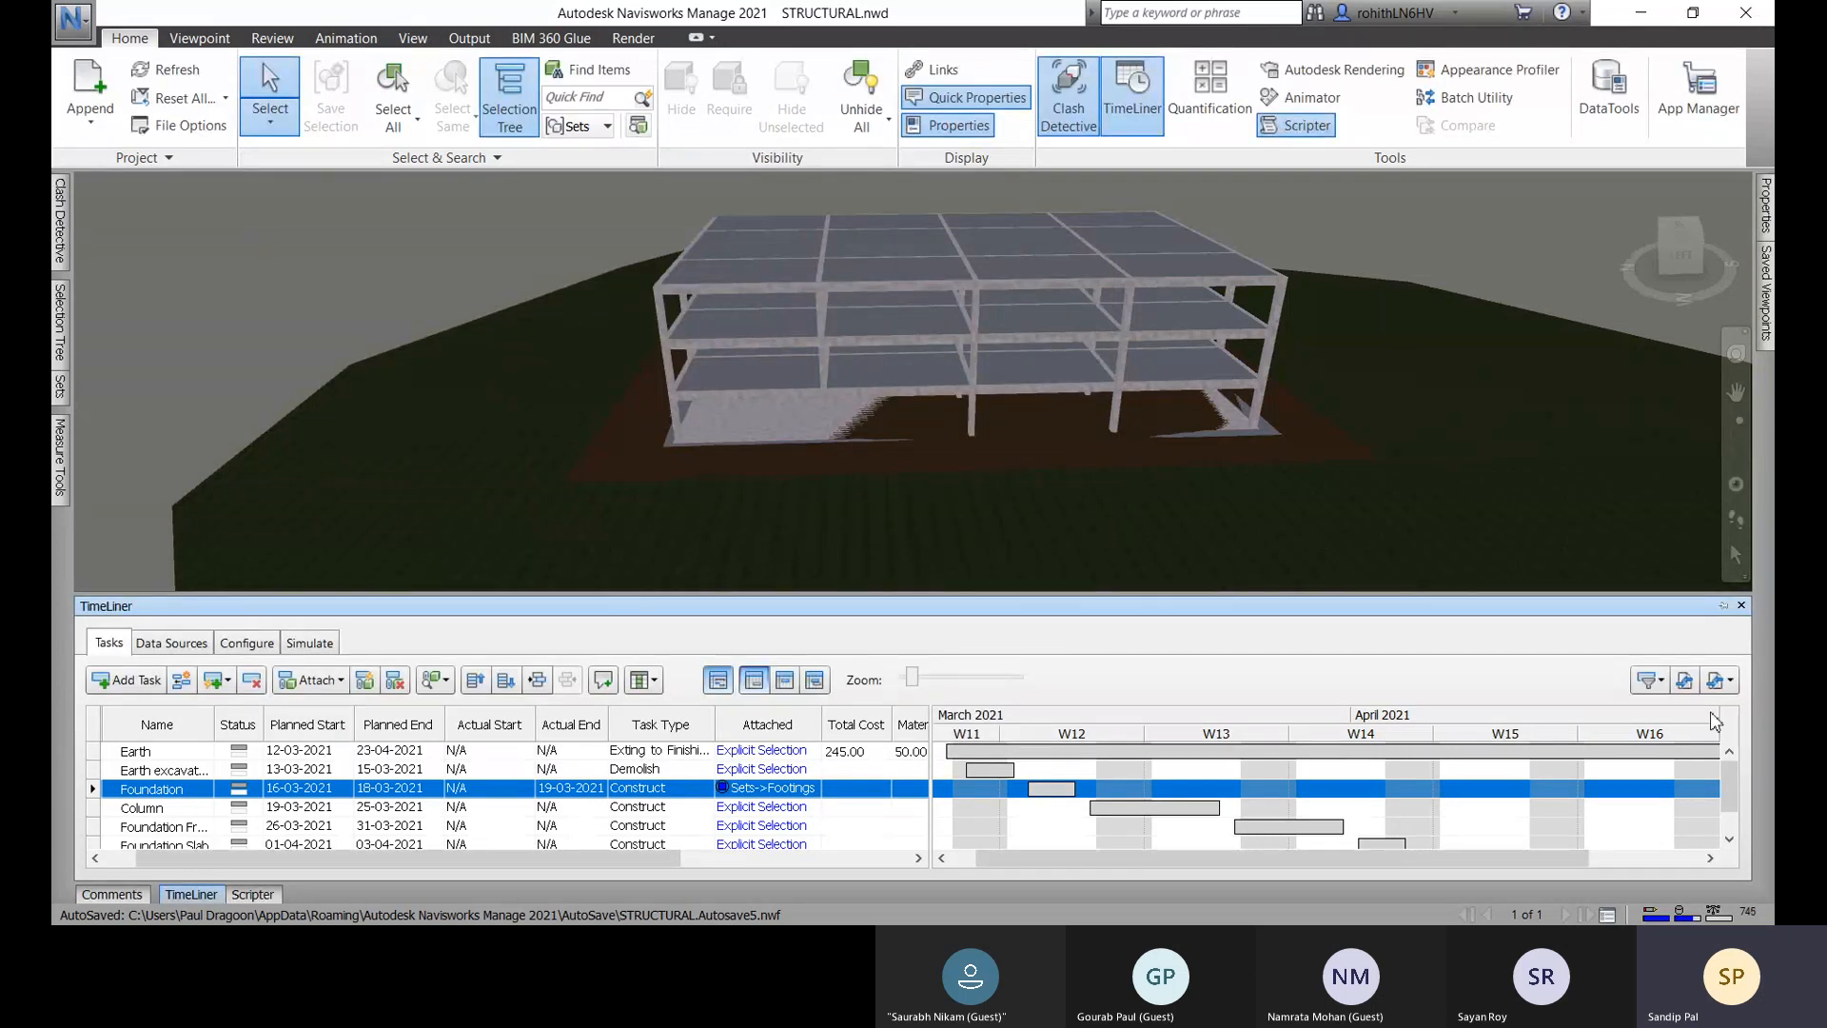
pyautogui.click(1717, 680)
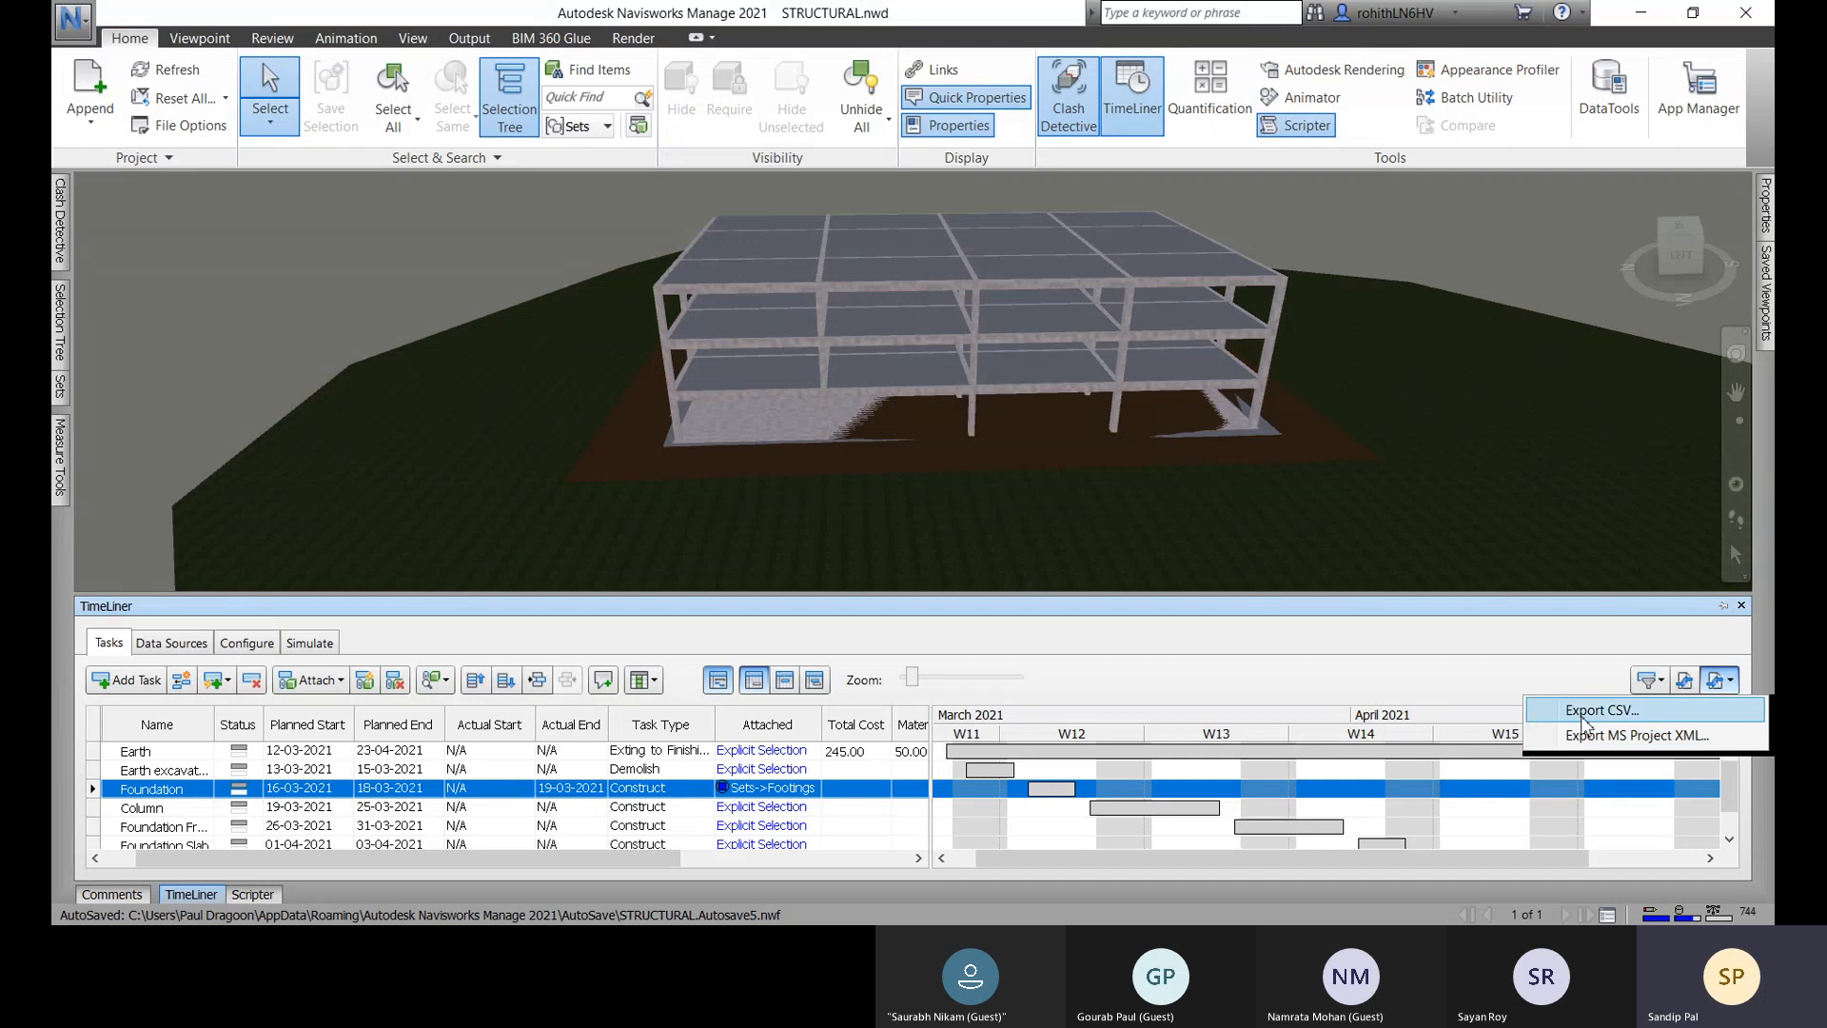
pyautogui.click(1717, 682)
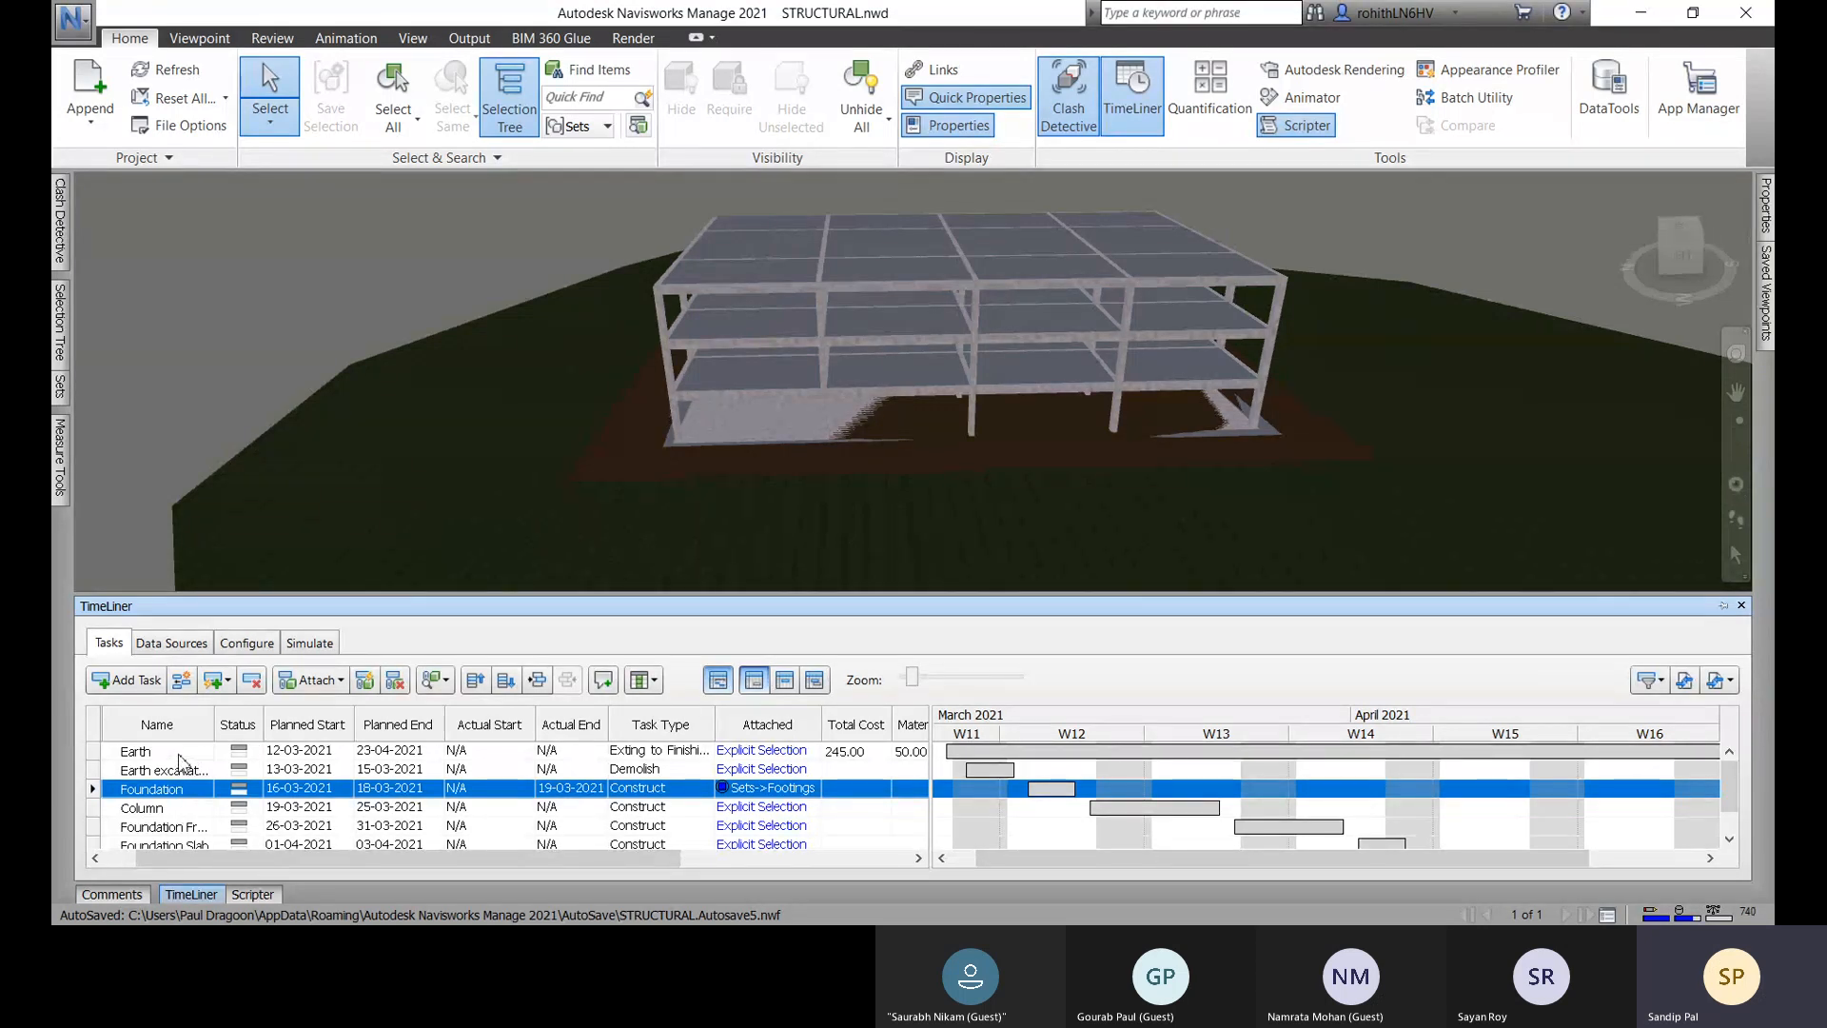
pyautogui.click(309, 642)
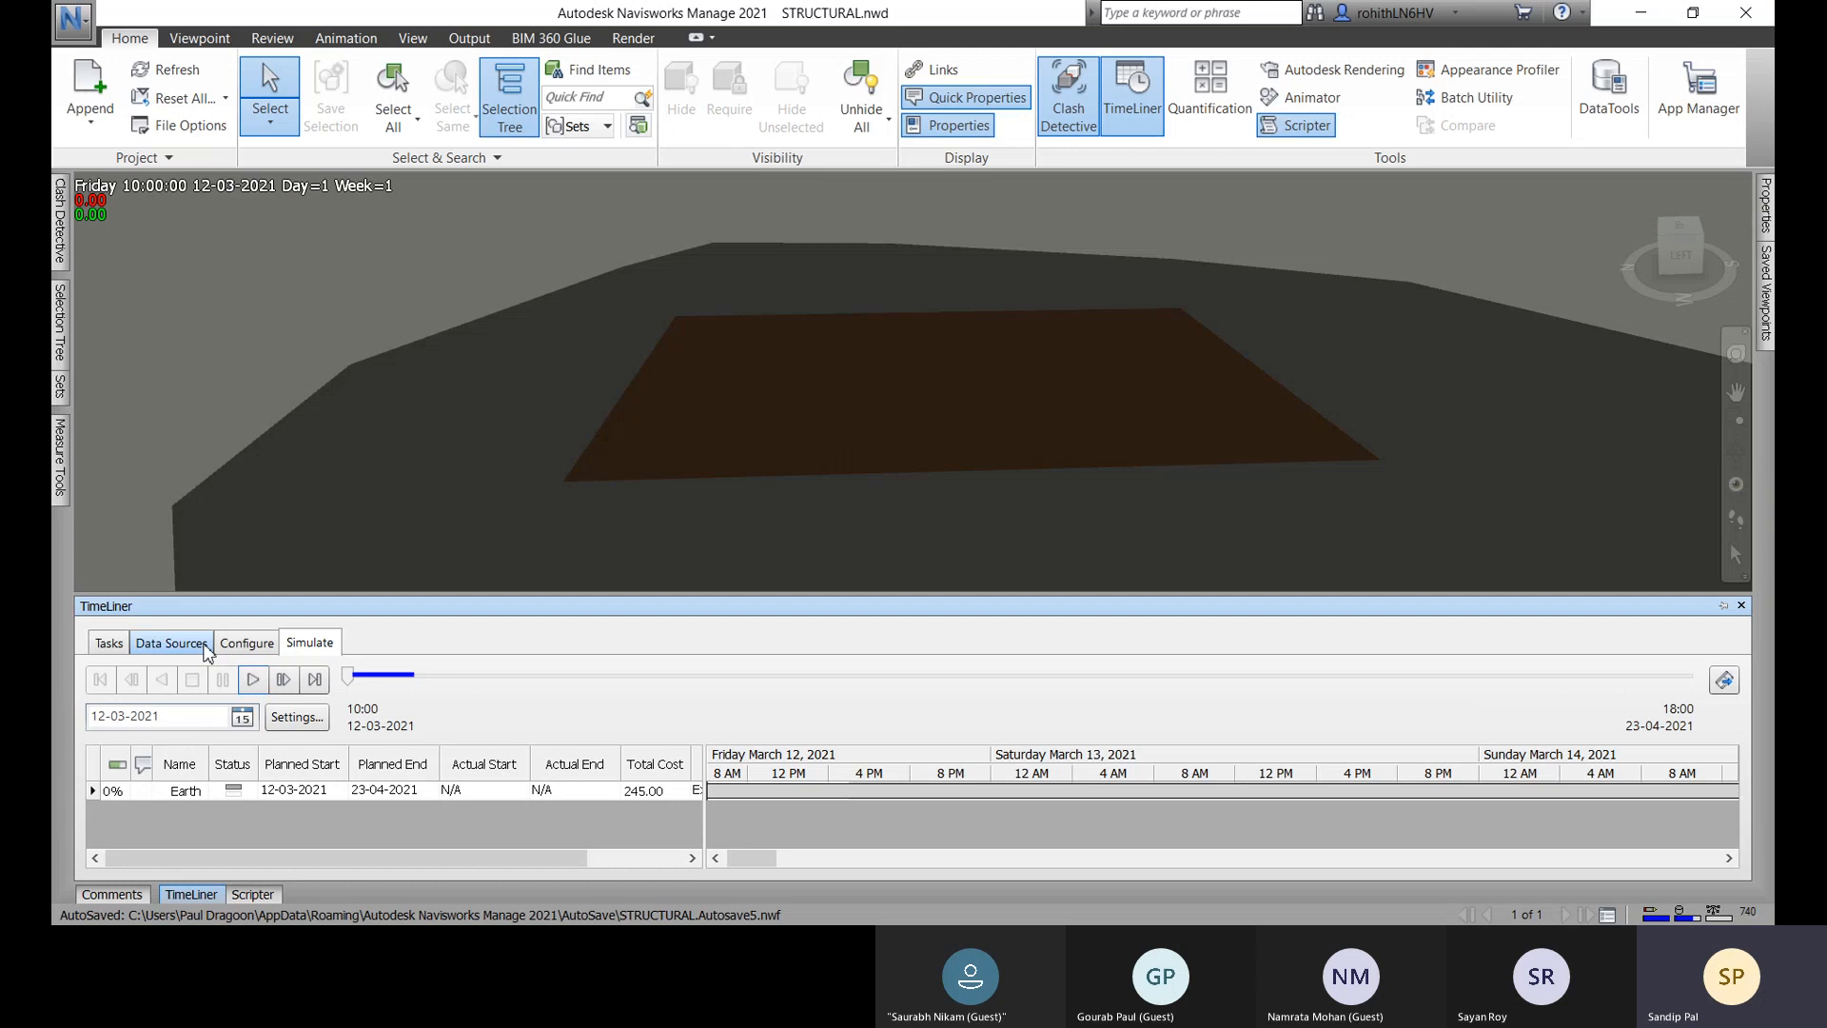
pyautogui.click(108, 643)
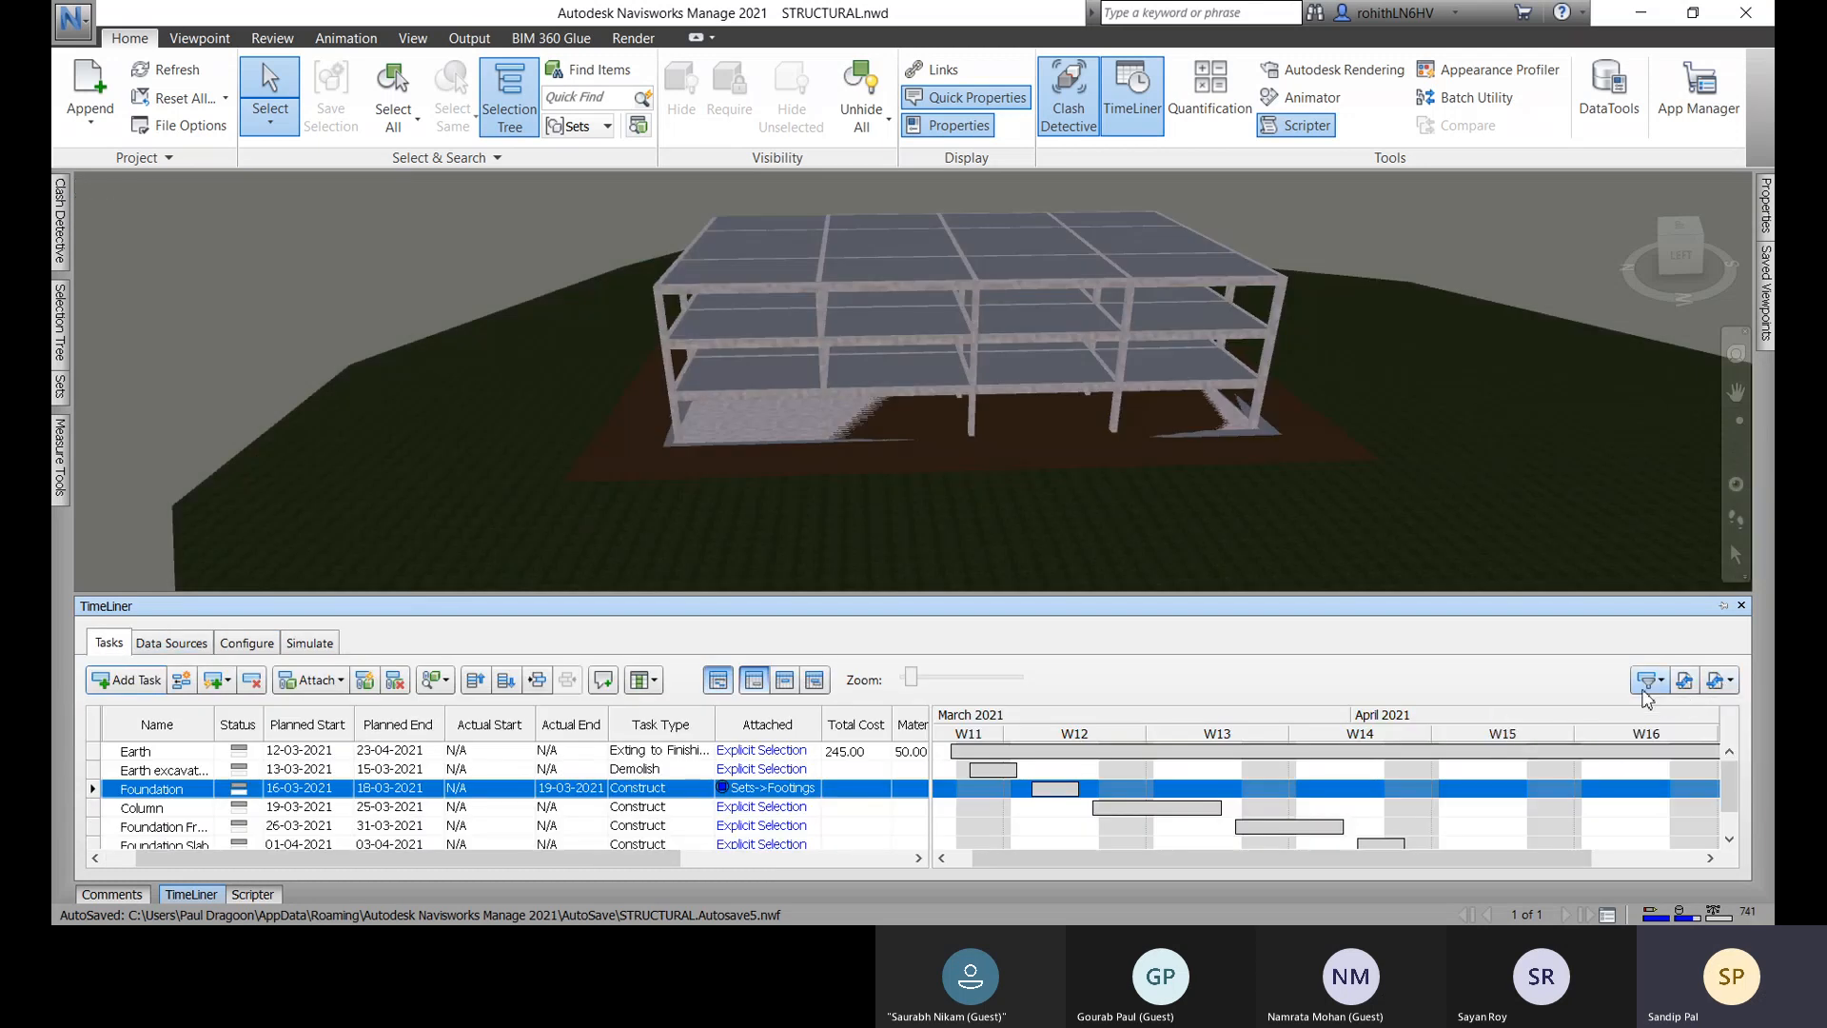
pyautogui.click(1723, 681)
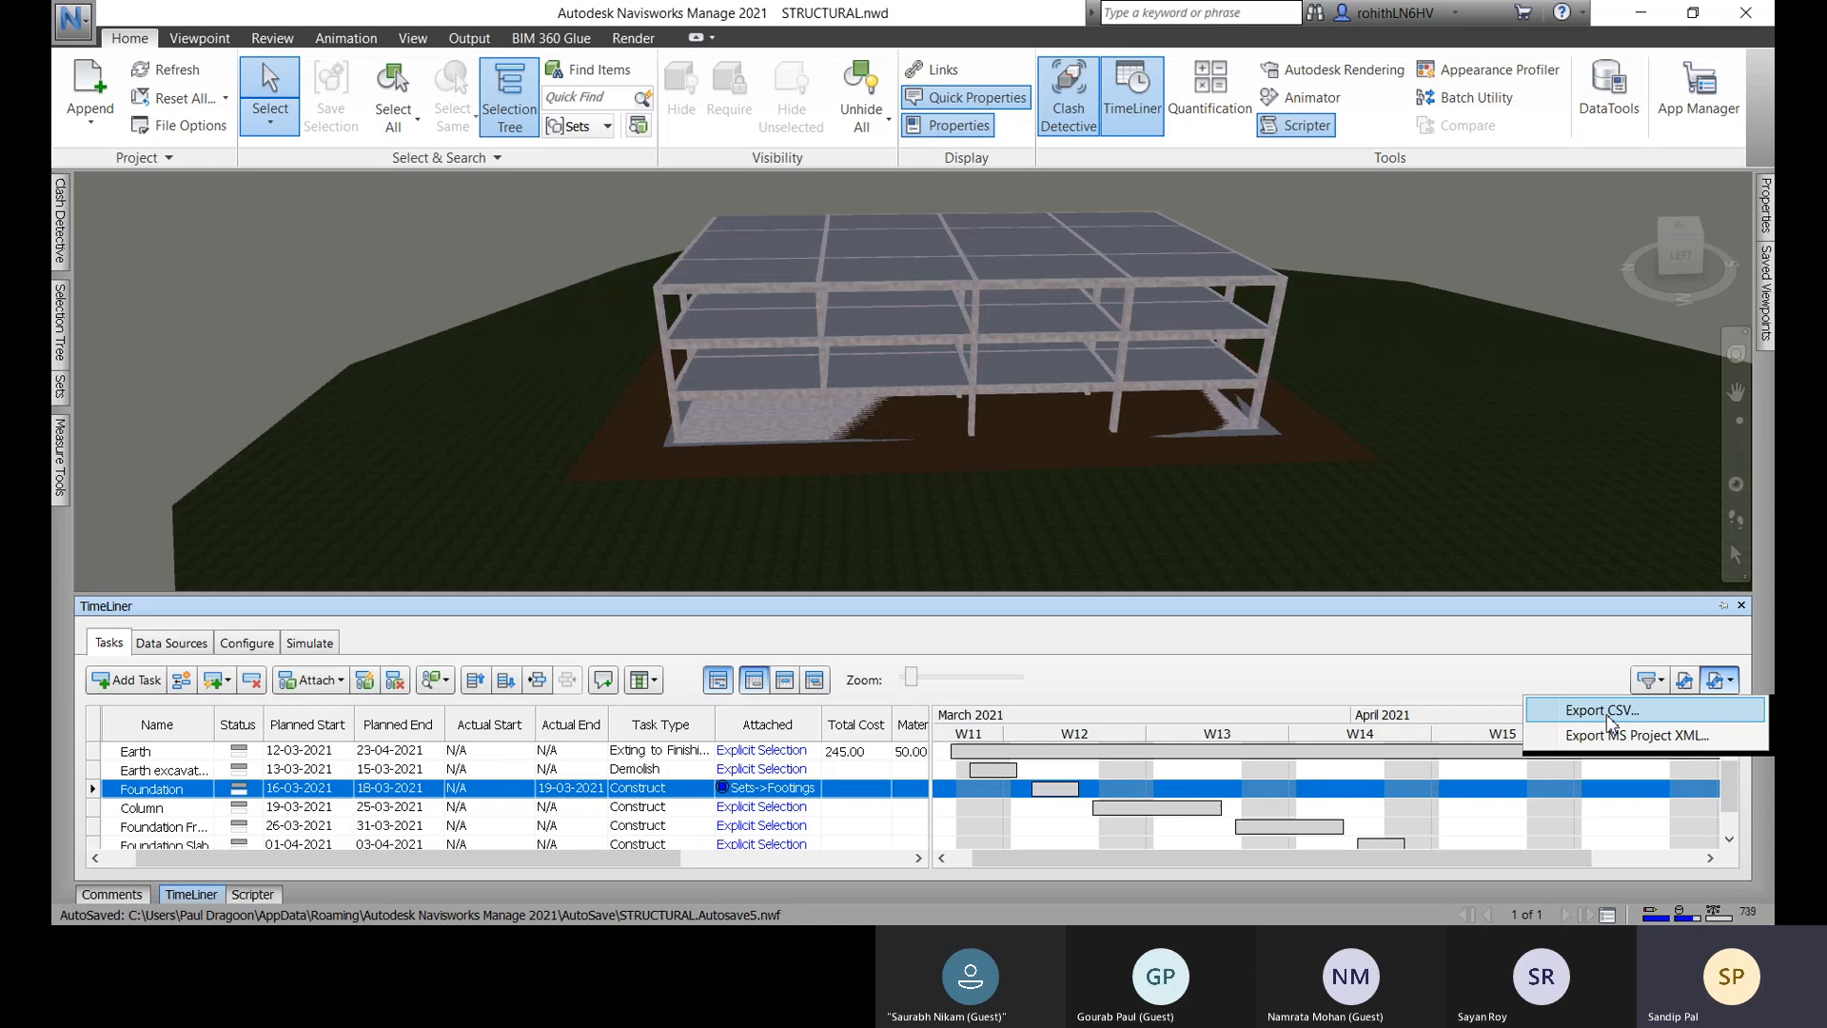
pyautogui.click(1416, 665)
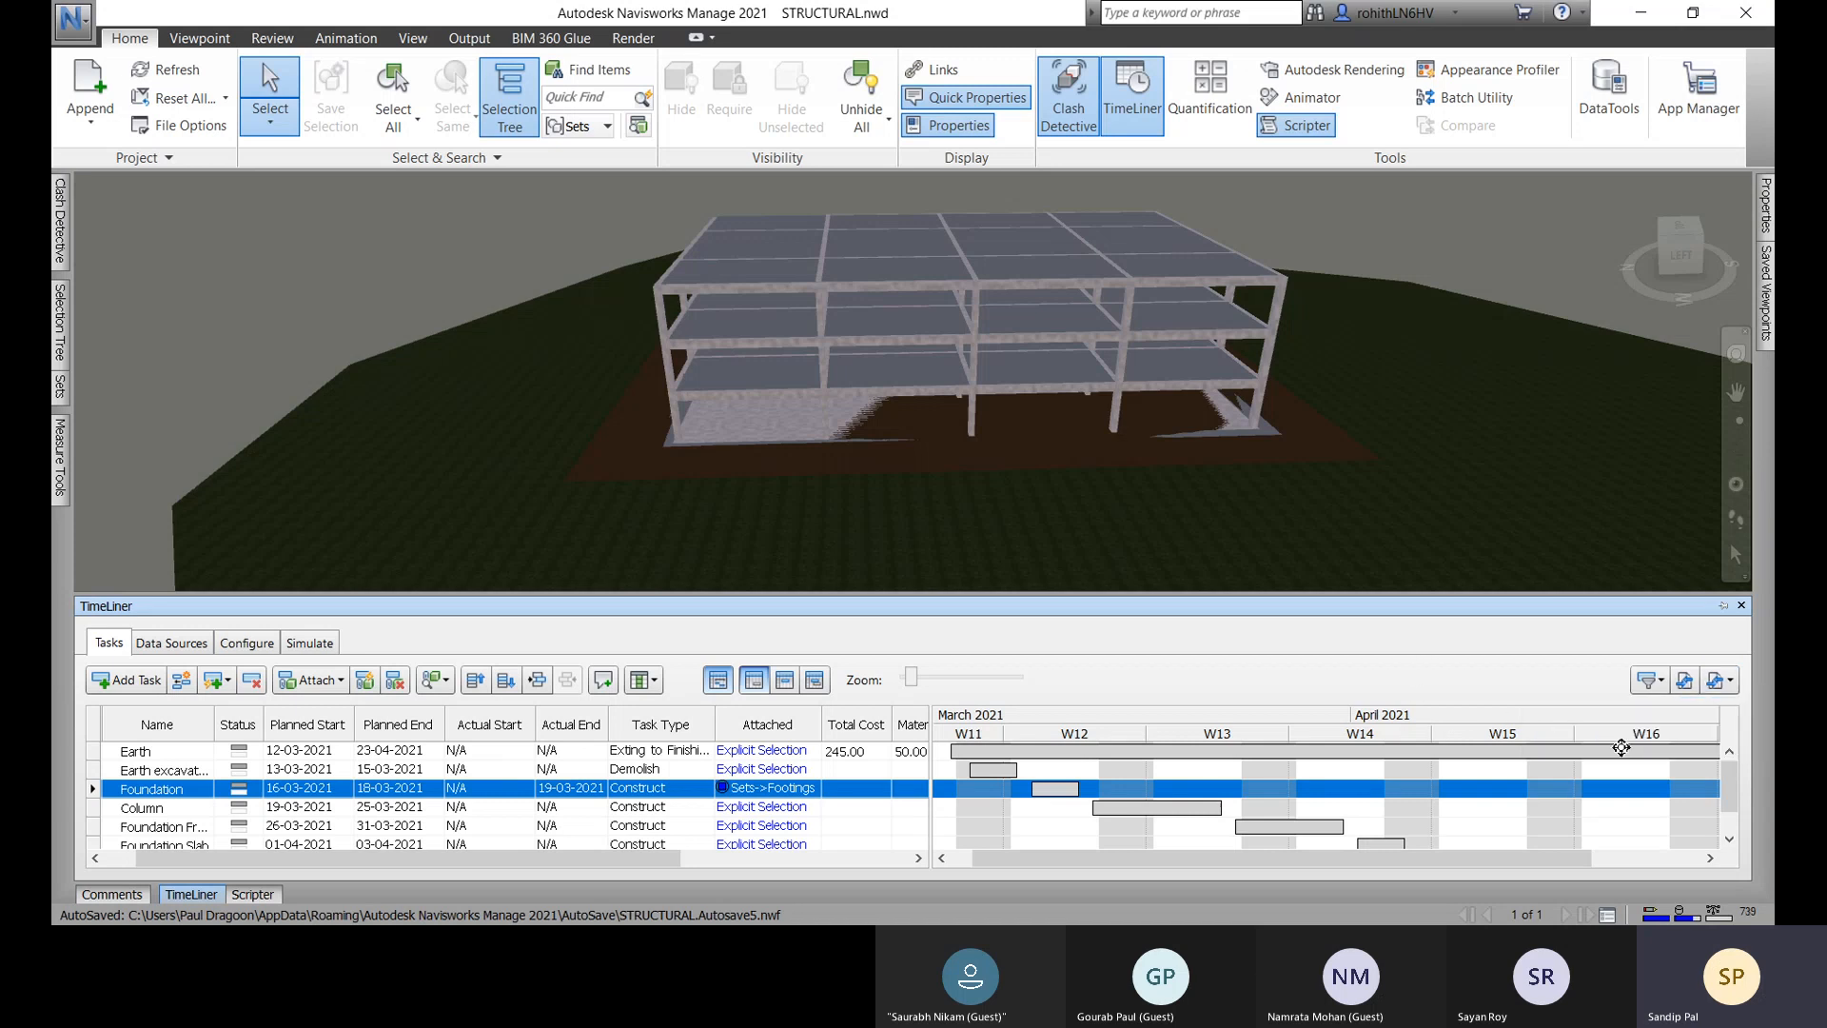
pyautogui.click(1729, 681)
pyautogui.click(1746, 705)
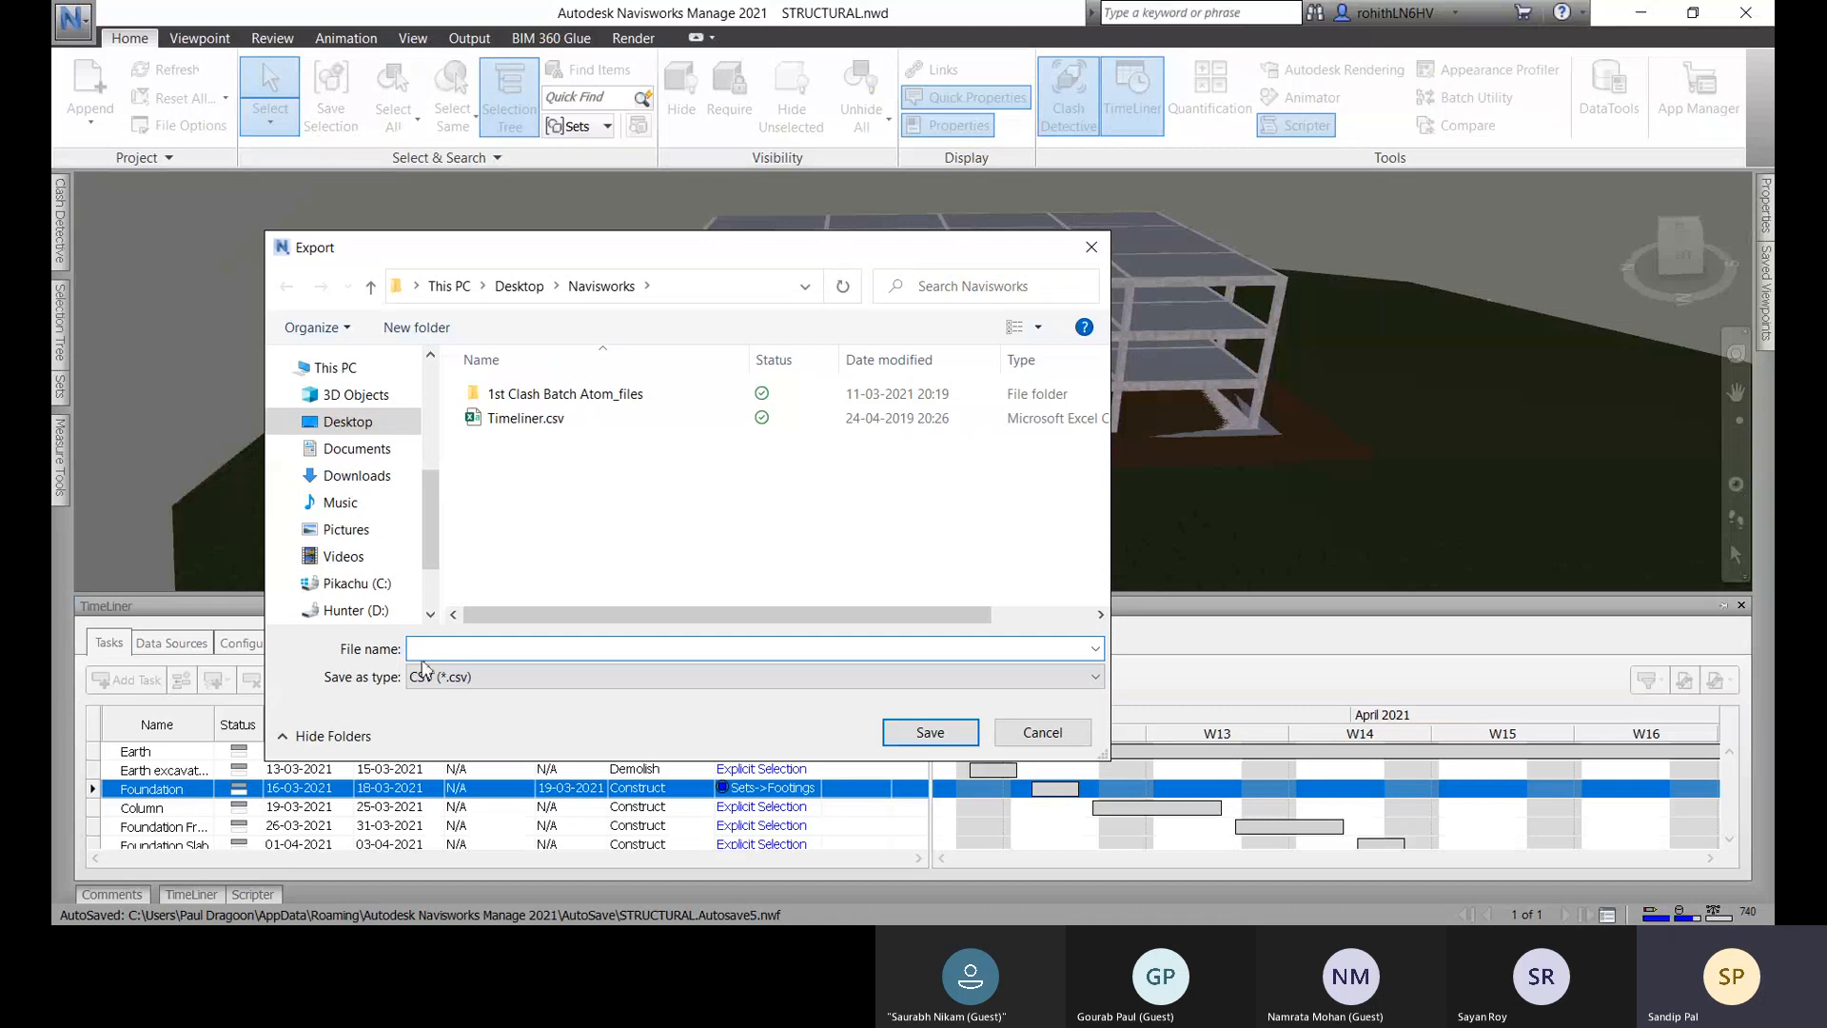
pyautogui.click(1001, 742)
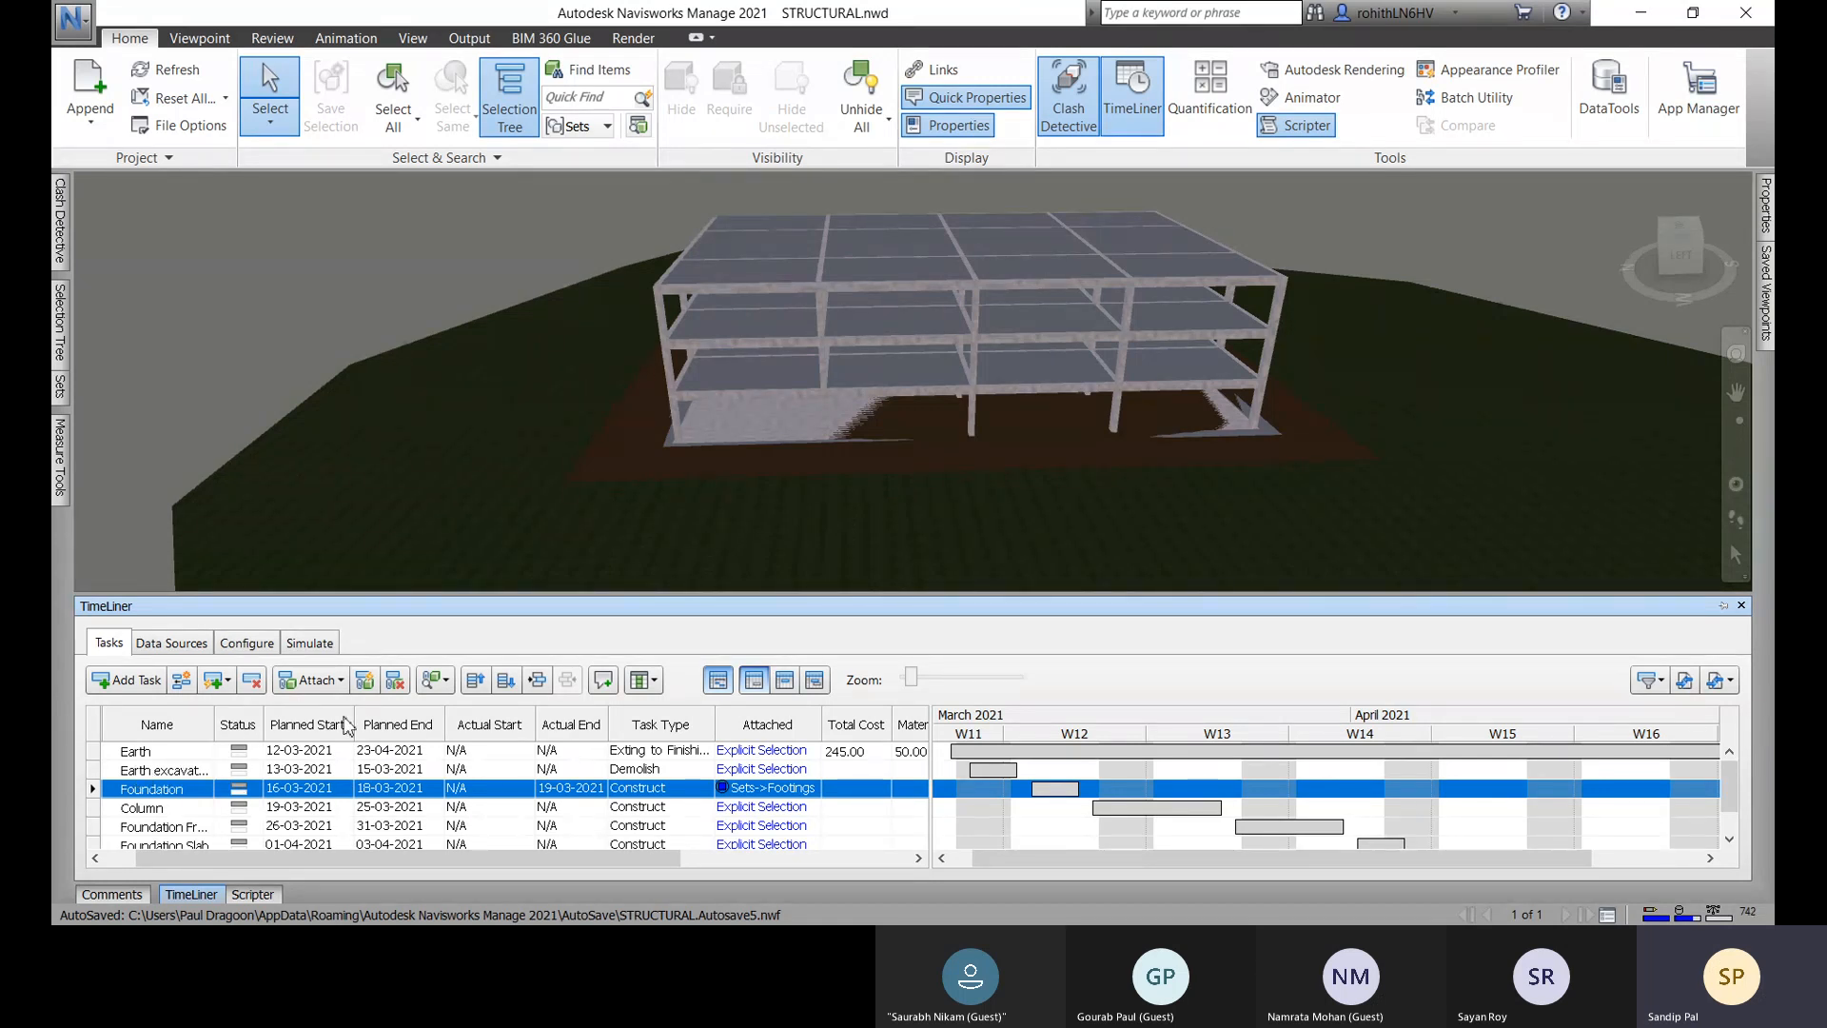
# Delete every task from the TimeLiner task list, including Foundation, Column, Earth, Foundation Slab and 1st F Framing.
pyautogui.click(251, 680)
pyautogui.click(162, 790)
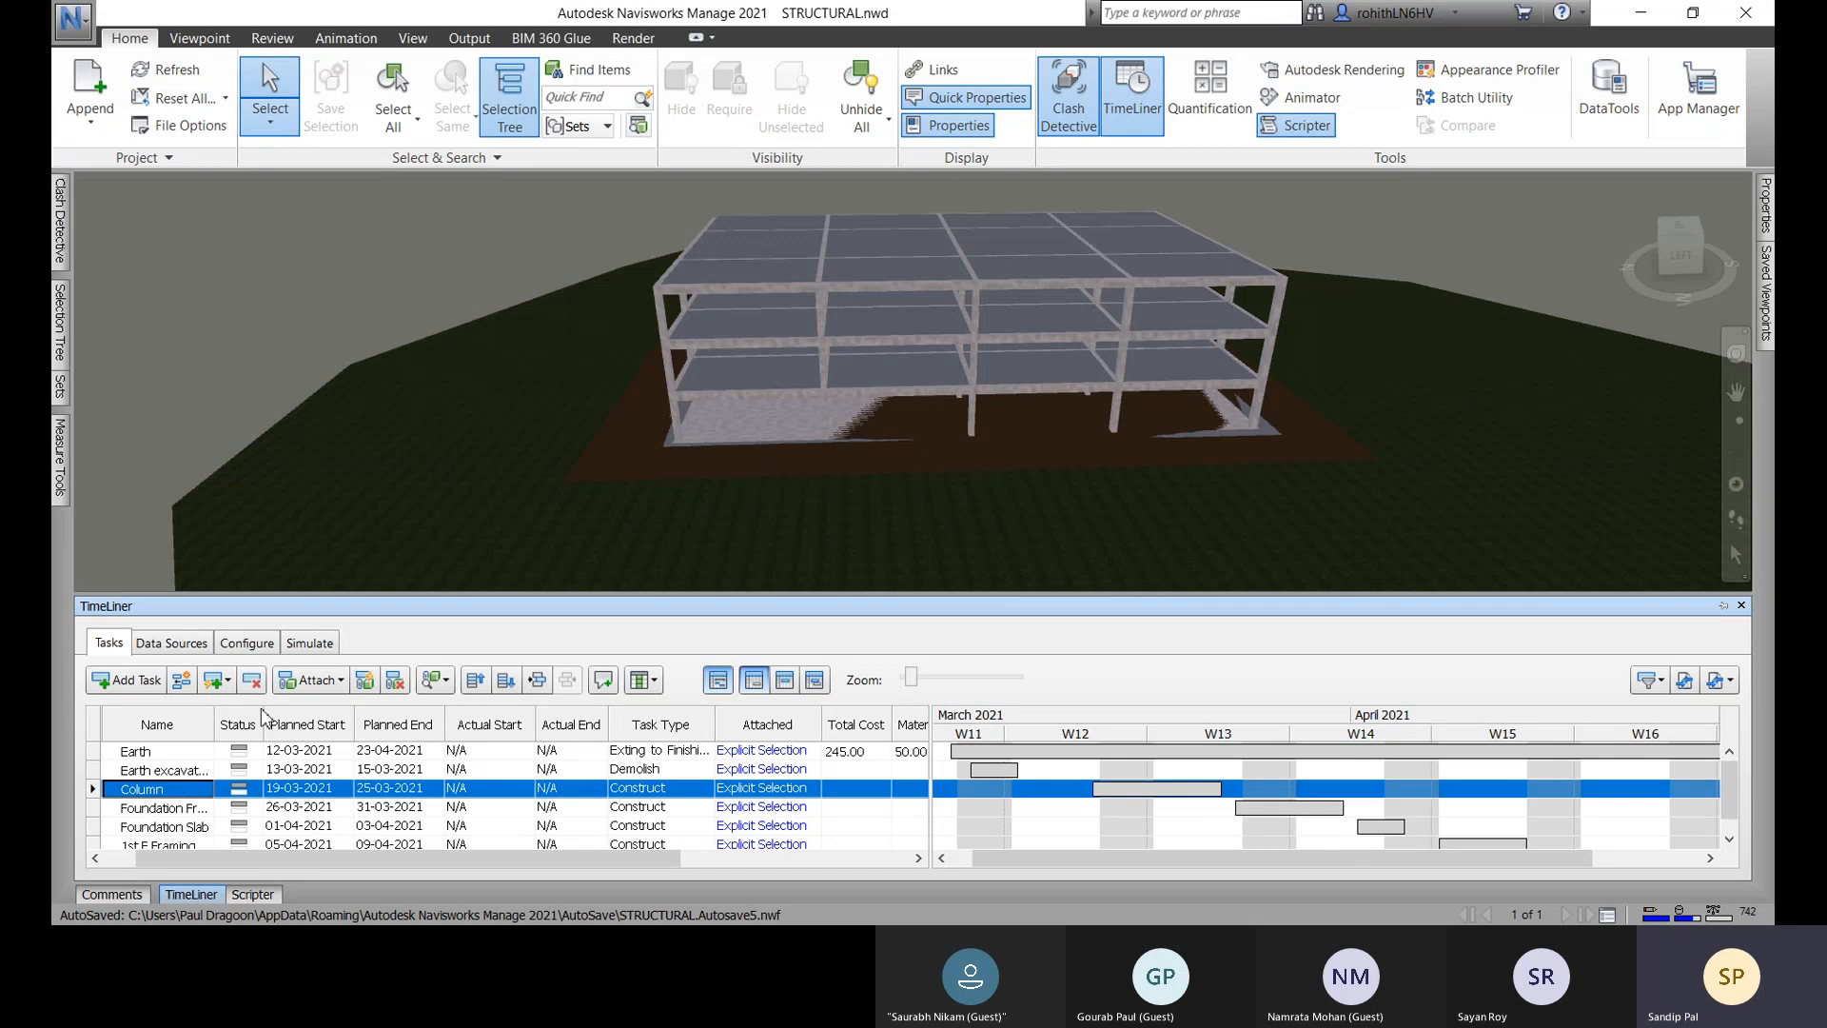
pyautogui.click(252, 680)
pyautogui.click(236, 767)
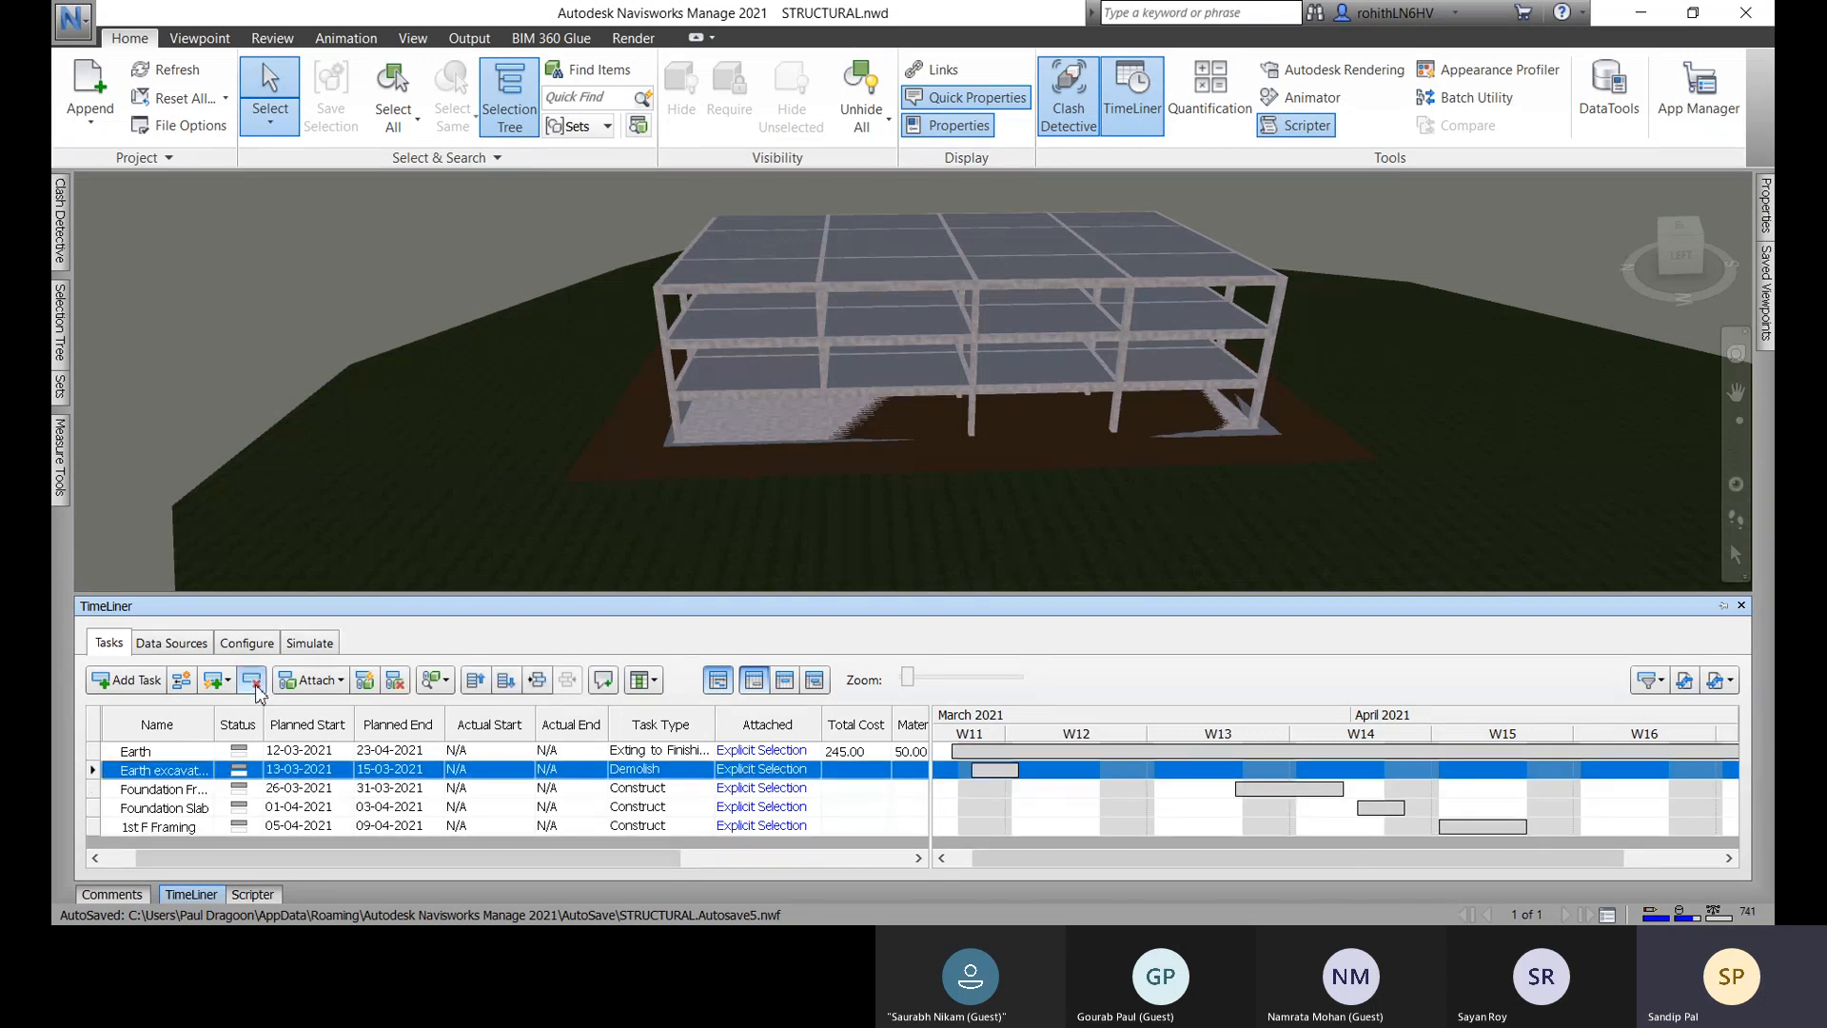
pyautogui.click(251, 680)
pyautogui.click(251, 680)
pyautogui.click(188, 752)
pyautogui.click(251, 679)
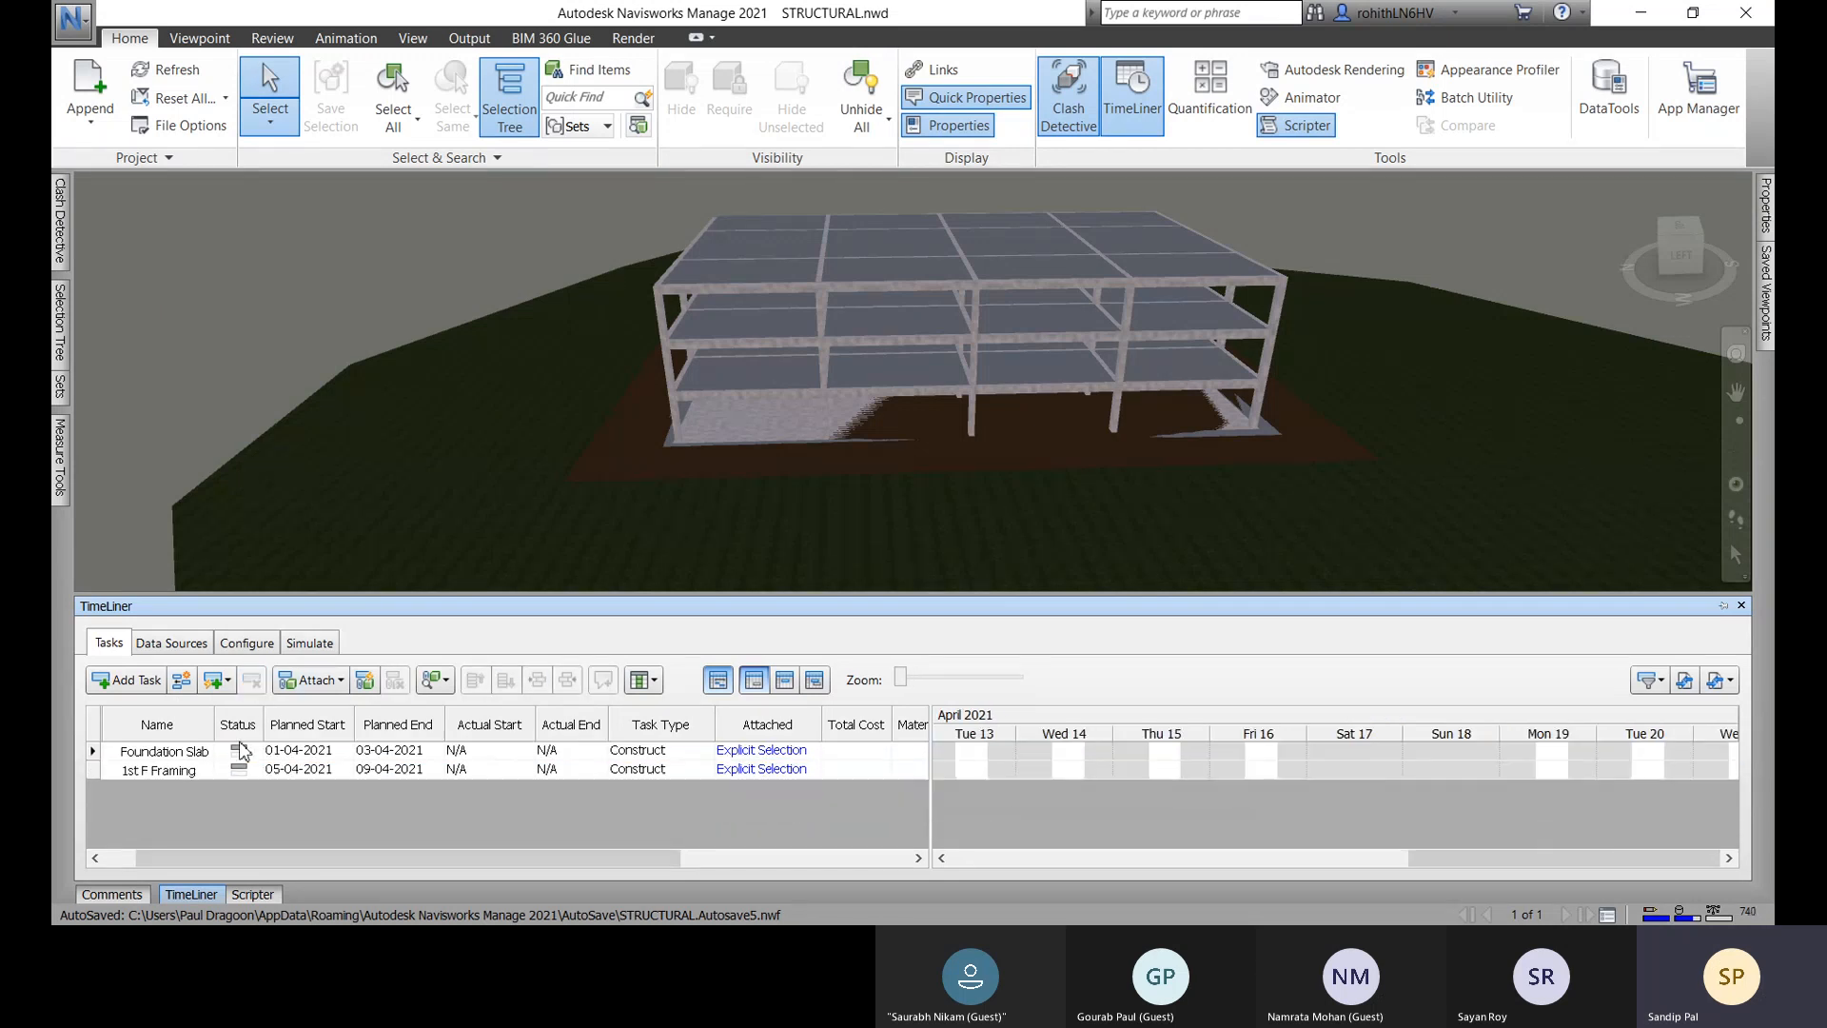
pyautogui.click(176, 752)
pyautogui.click(251, 679)
pyautogui.click(202, 752)
pyautogui.click(251, 679)
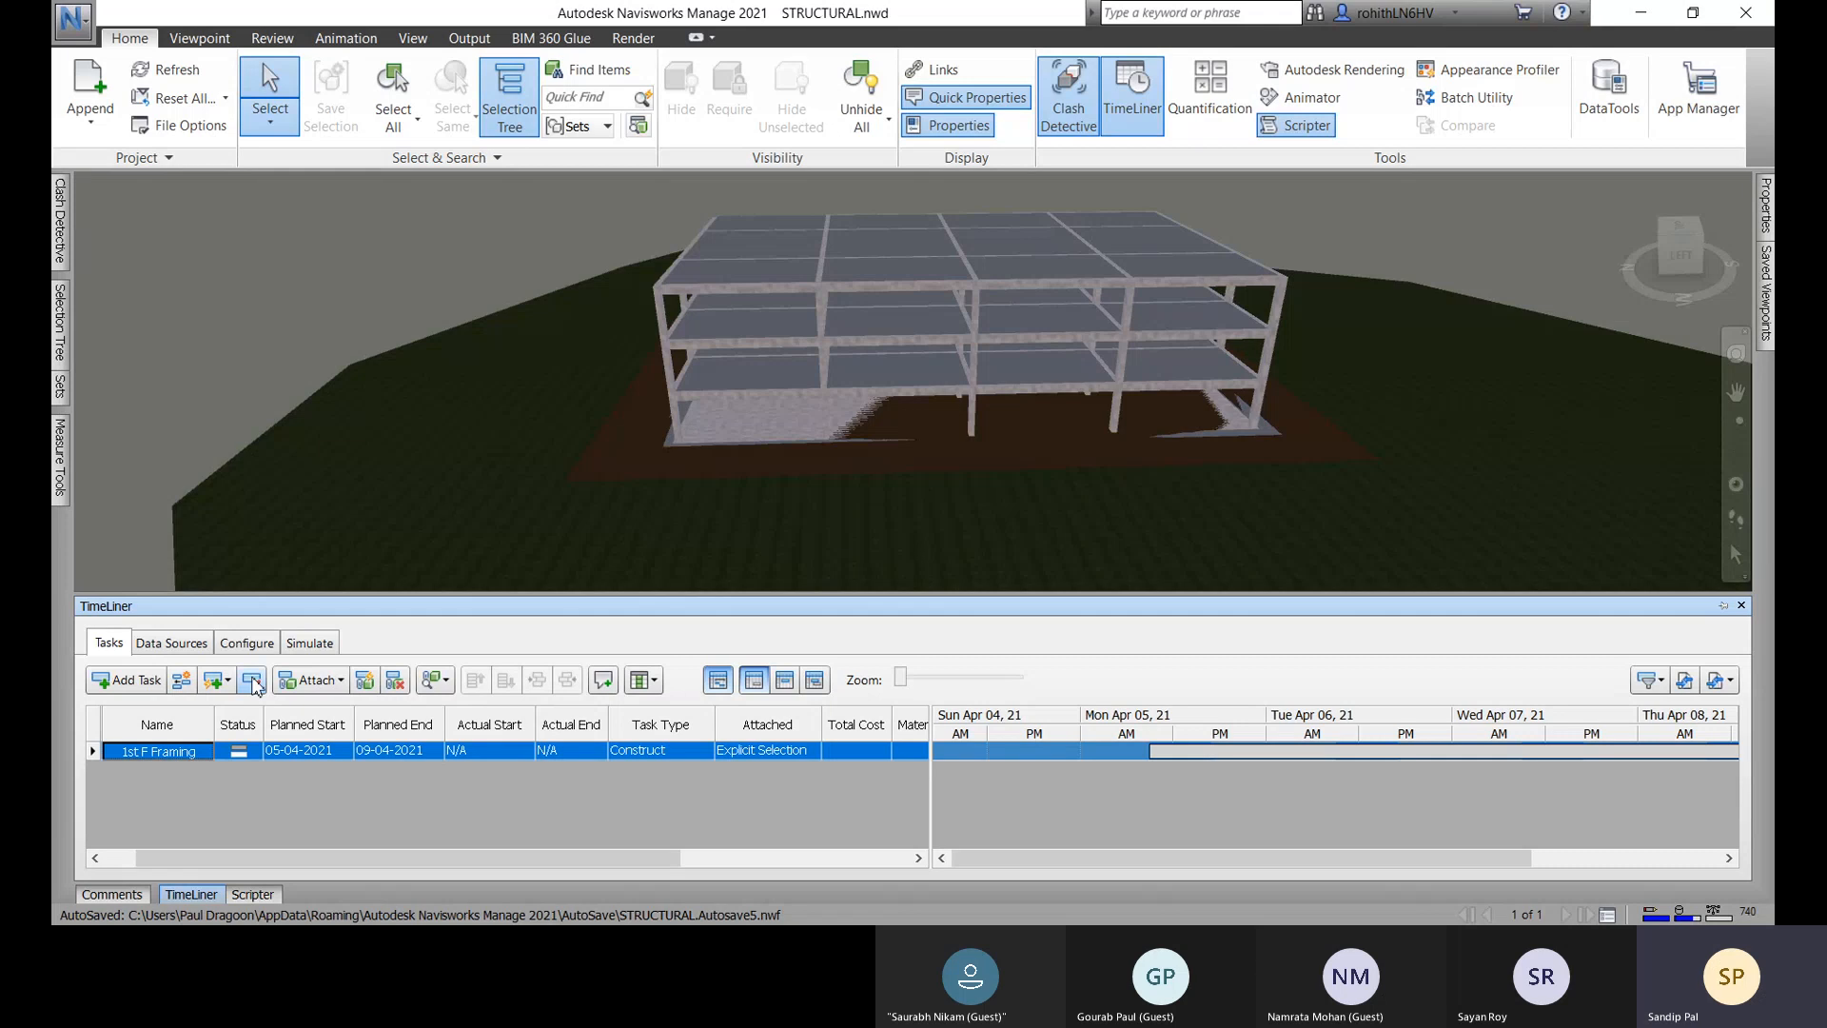
# Add a CSV import data source using Timeliner.csv from the Navisworks folder on the desktop.
pyautogui.click(202, 647)
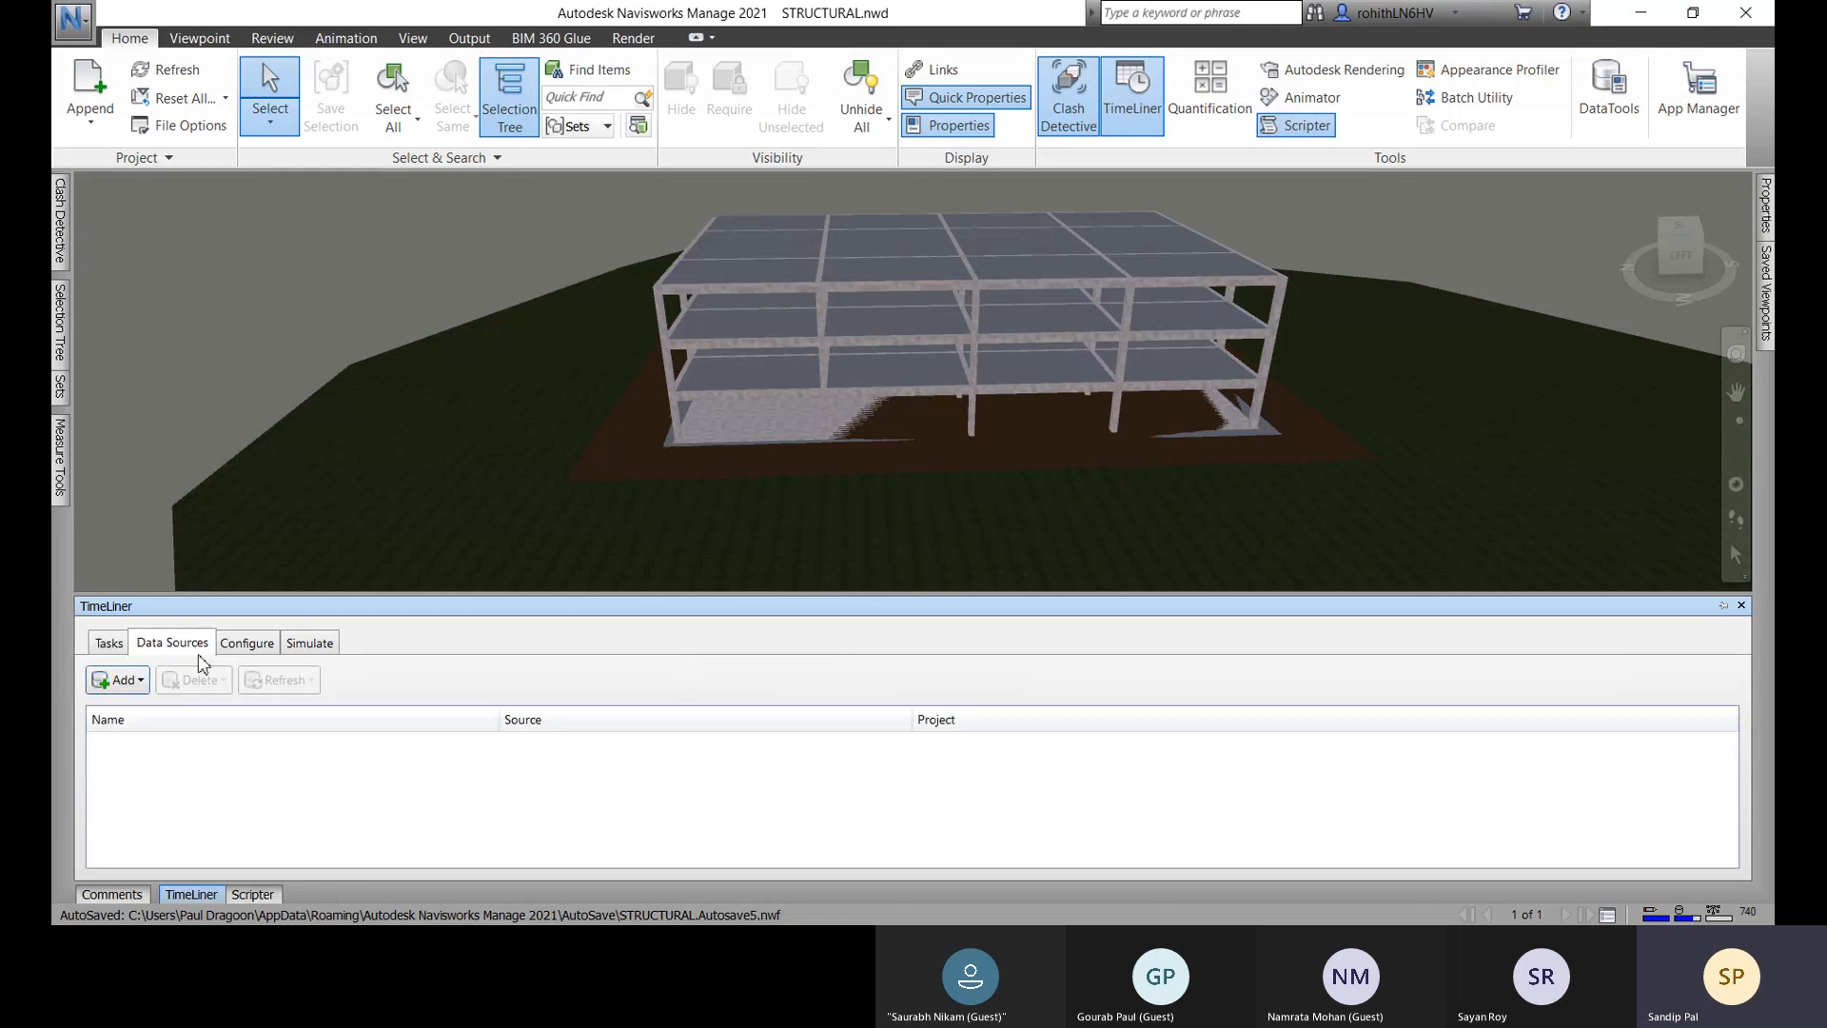
pyautogui.click(140, 682)
pyautogui.click(162, 711)
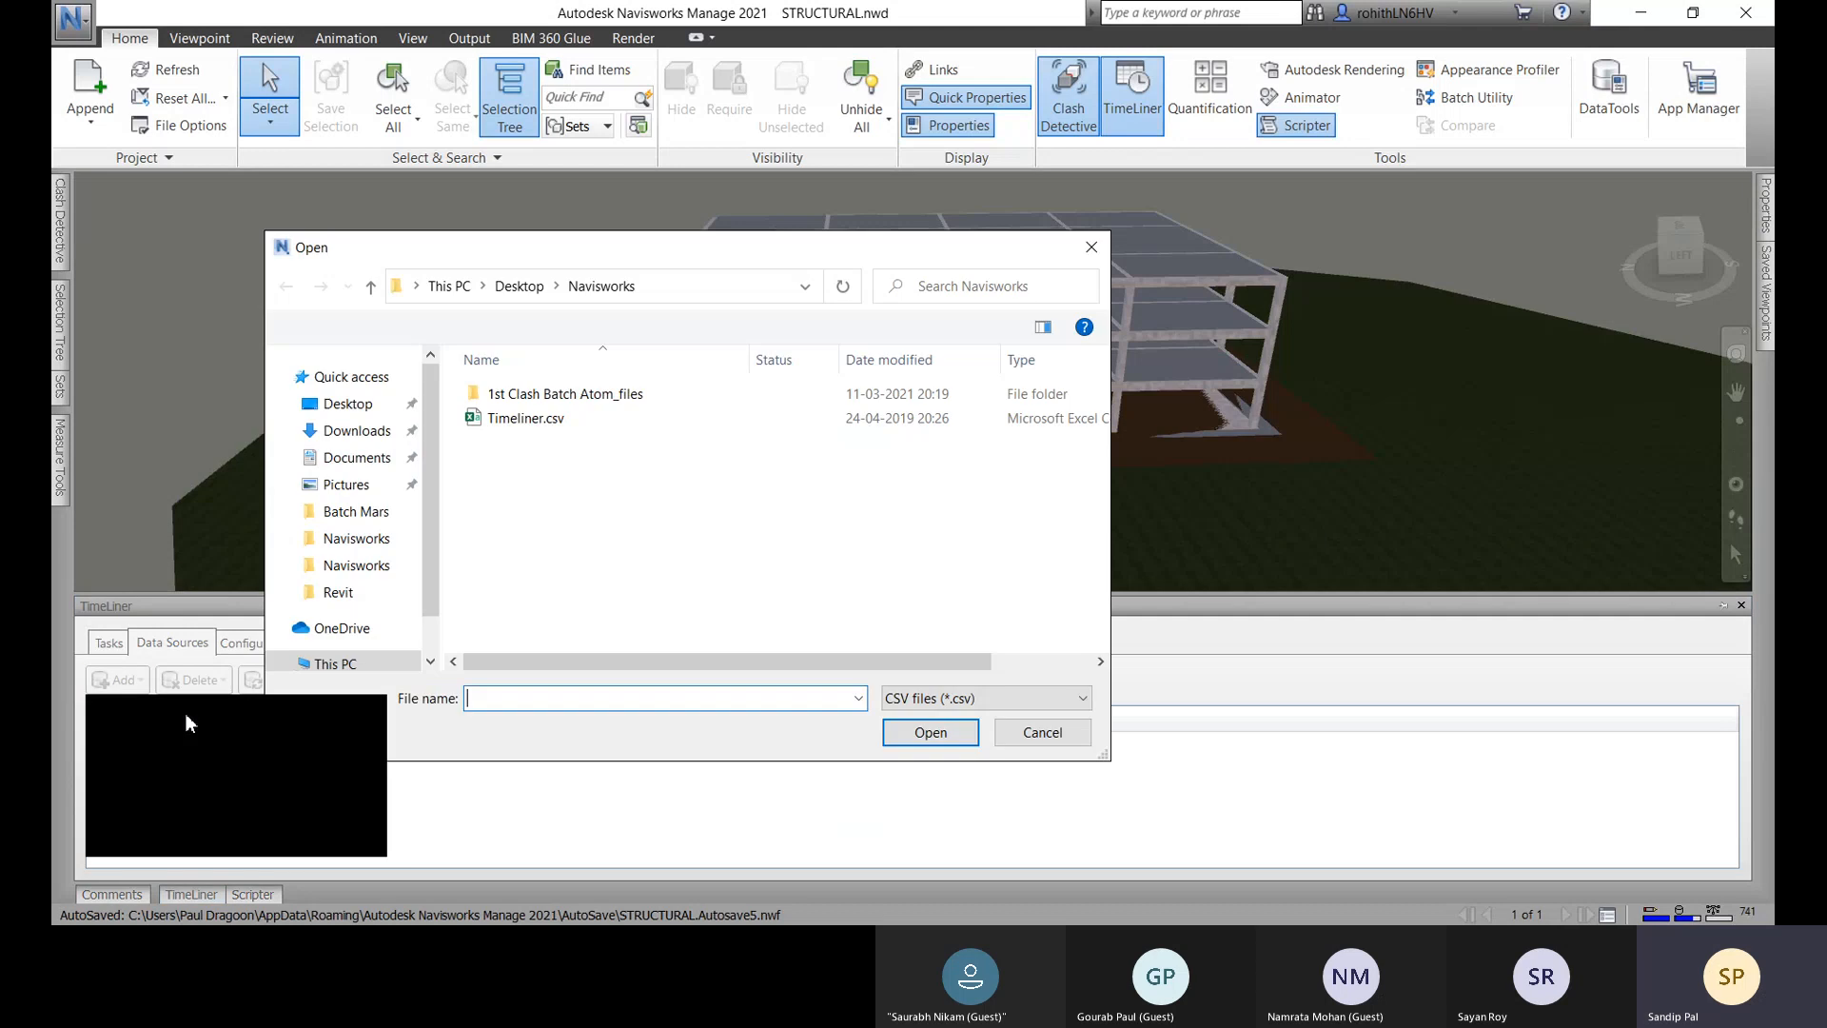
pyautogui.click(519, 418)
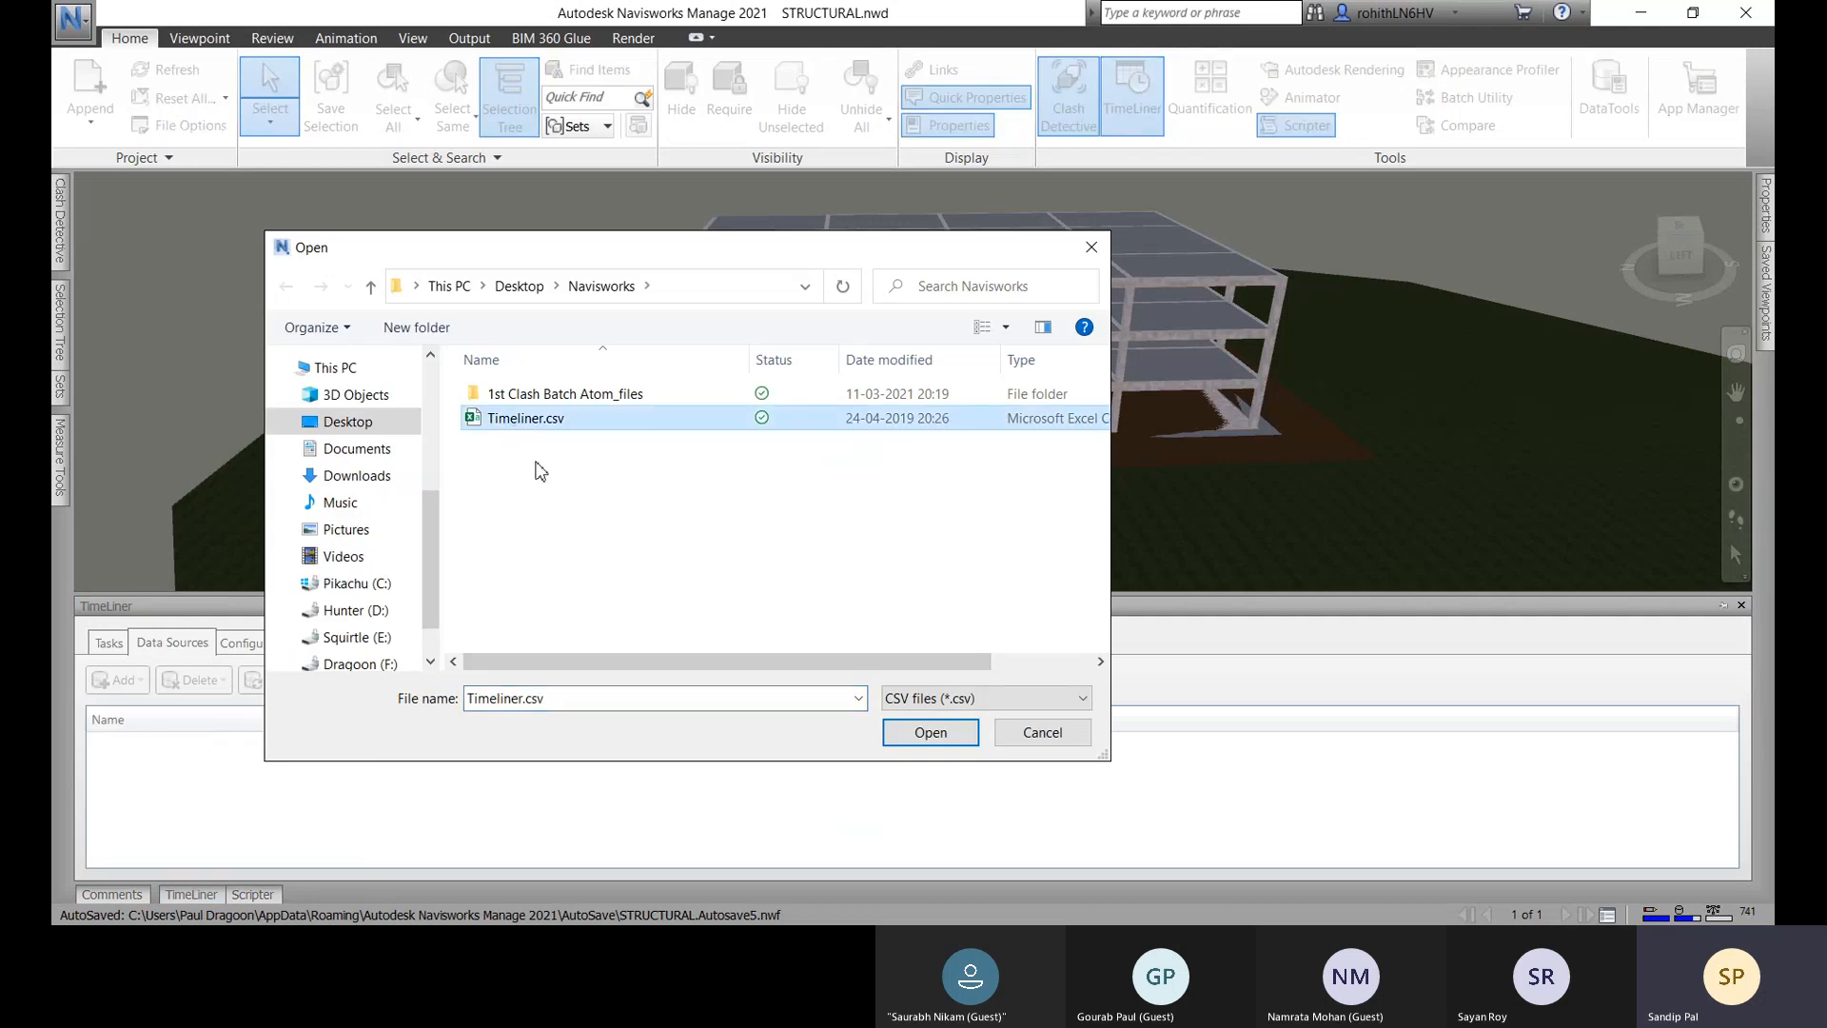
pyautogui.click(927, 733)
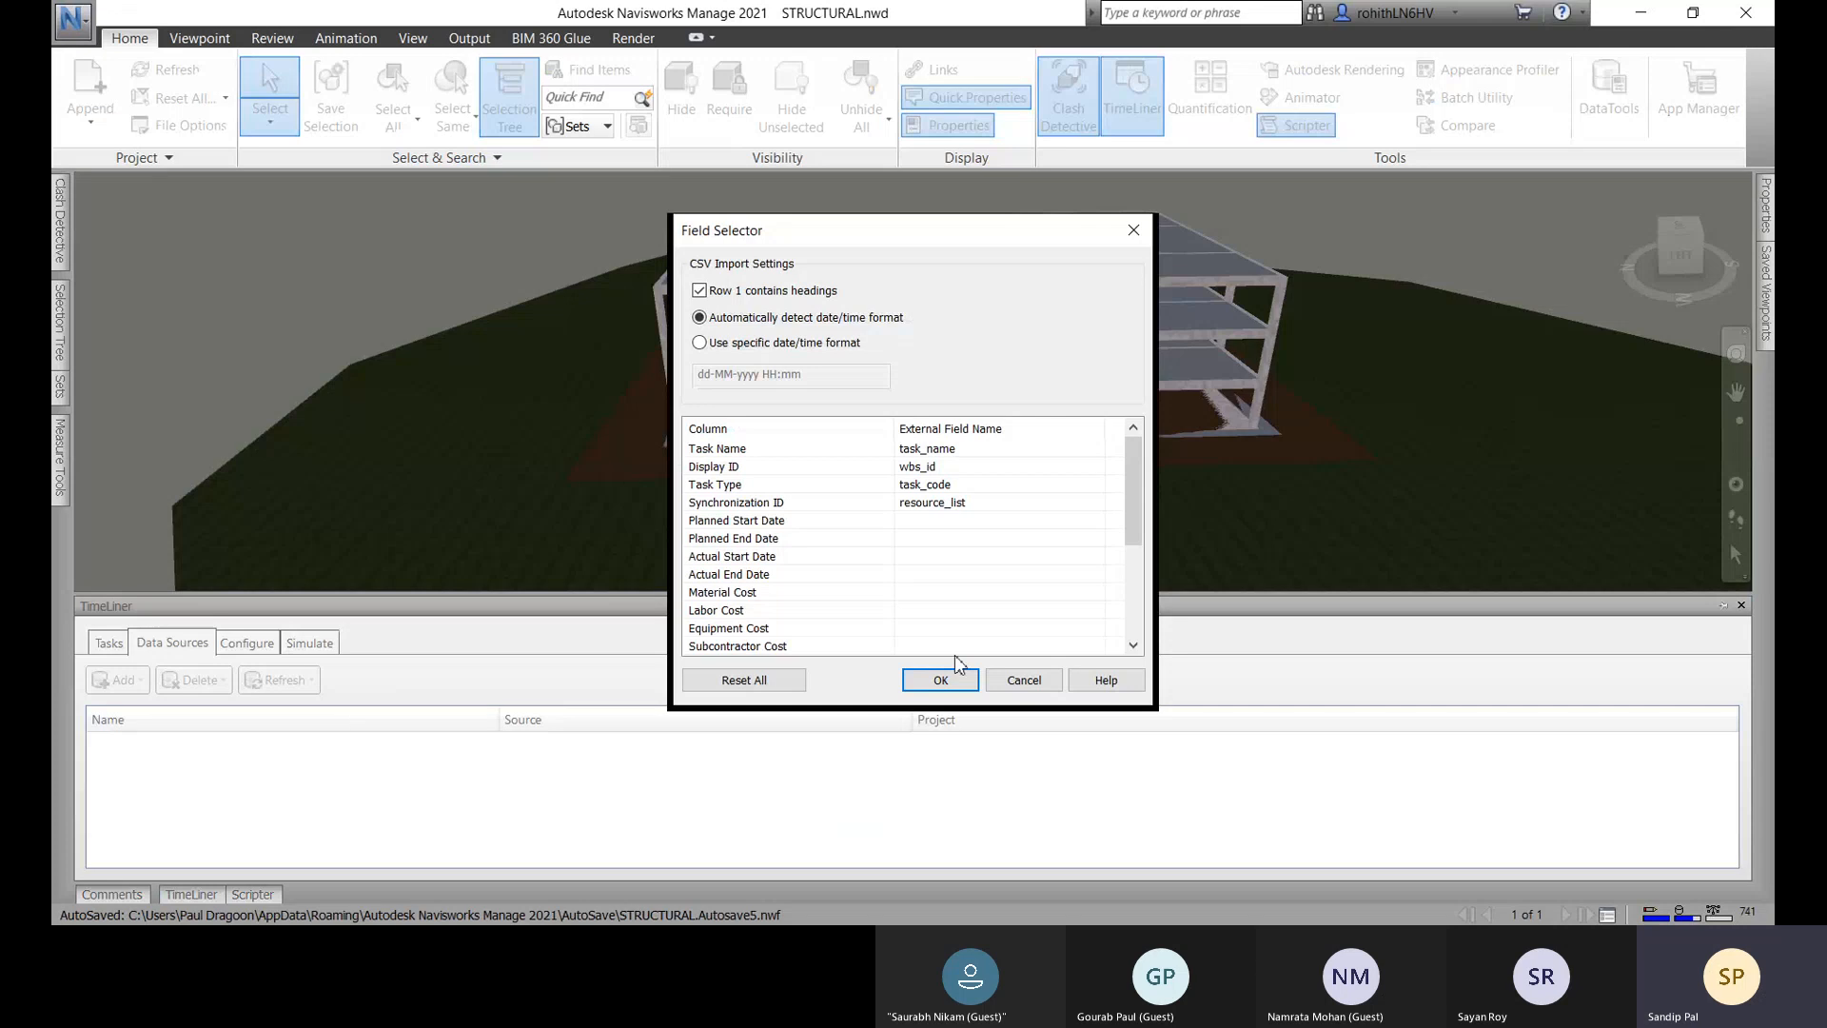
# Map Planned Start Date to start_date and Planned End Date to end_date, and confirm the CSV field mapping.
pyautogui.click(1000, 526)
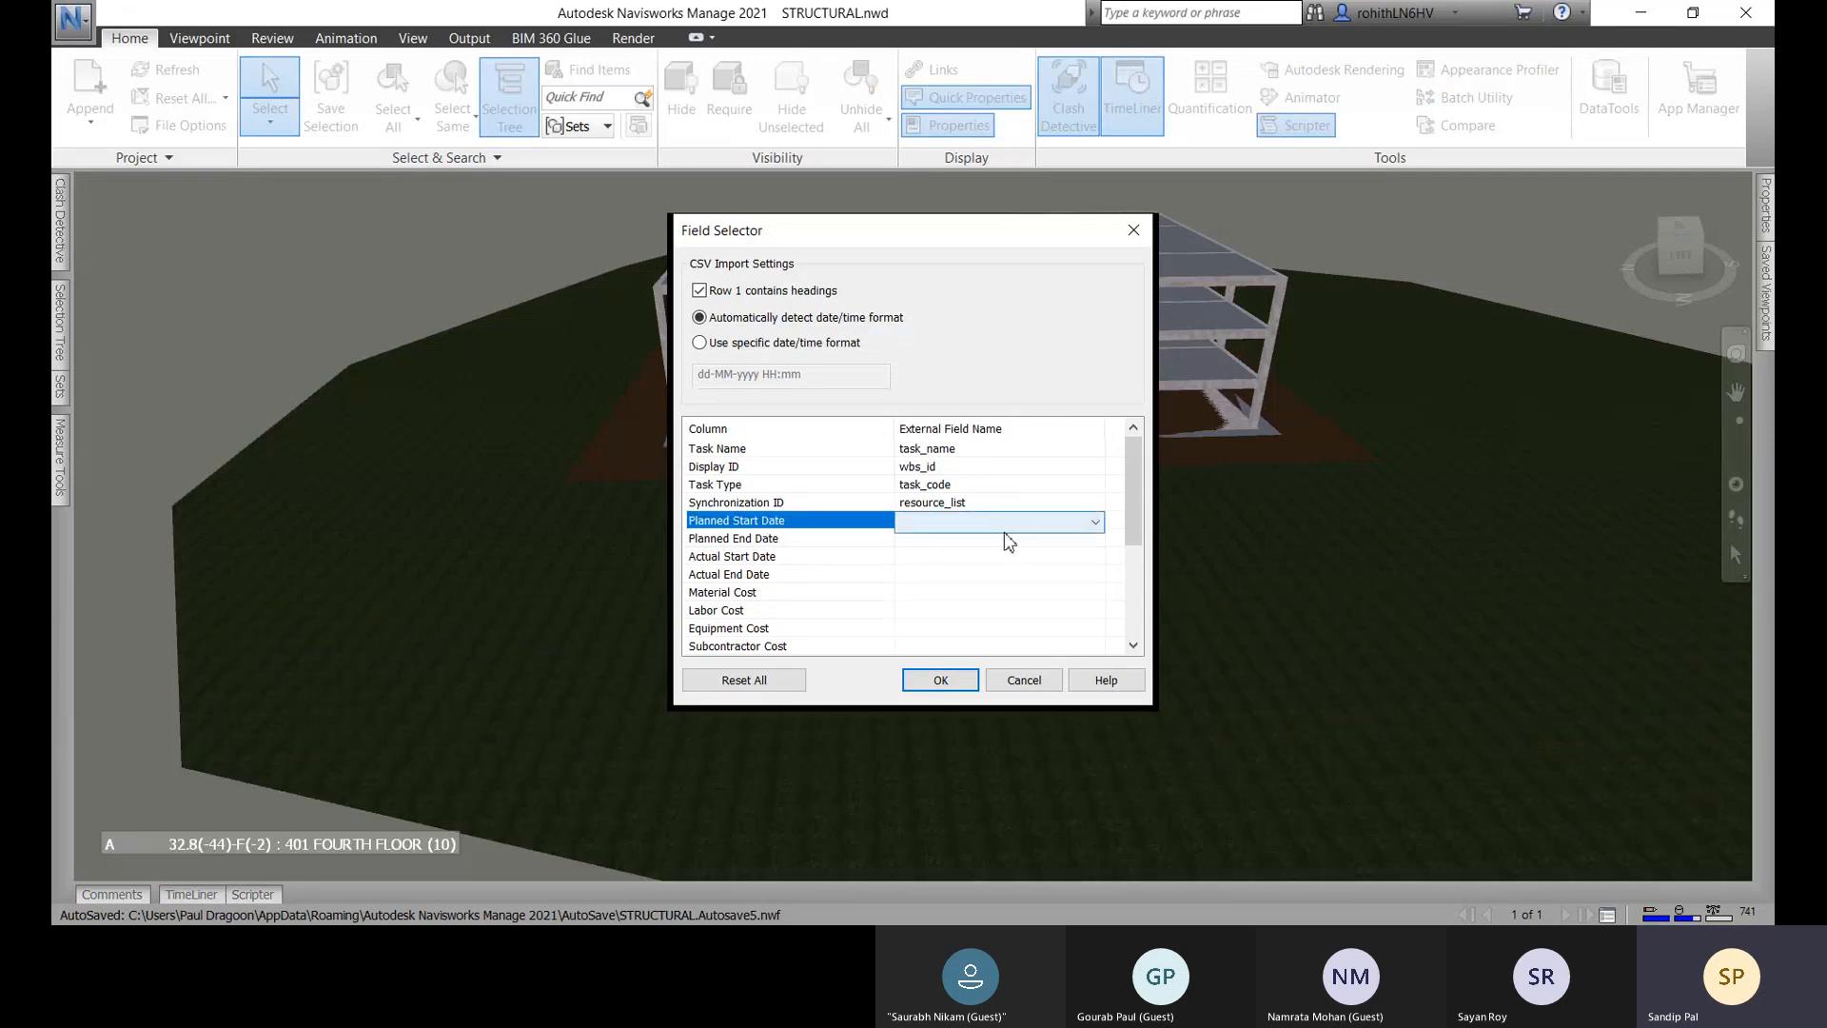
pyautogui.click(958, 527)
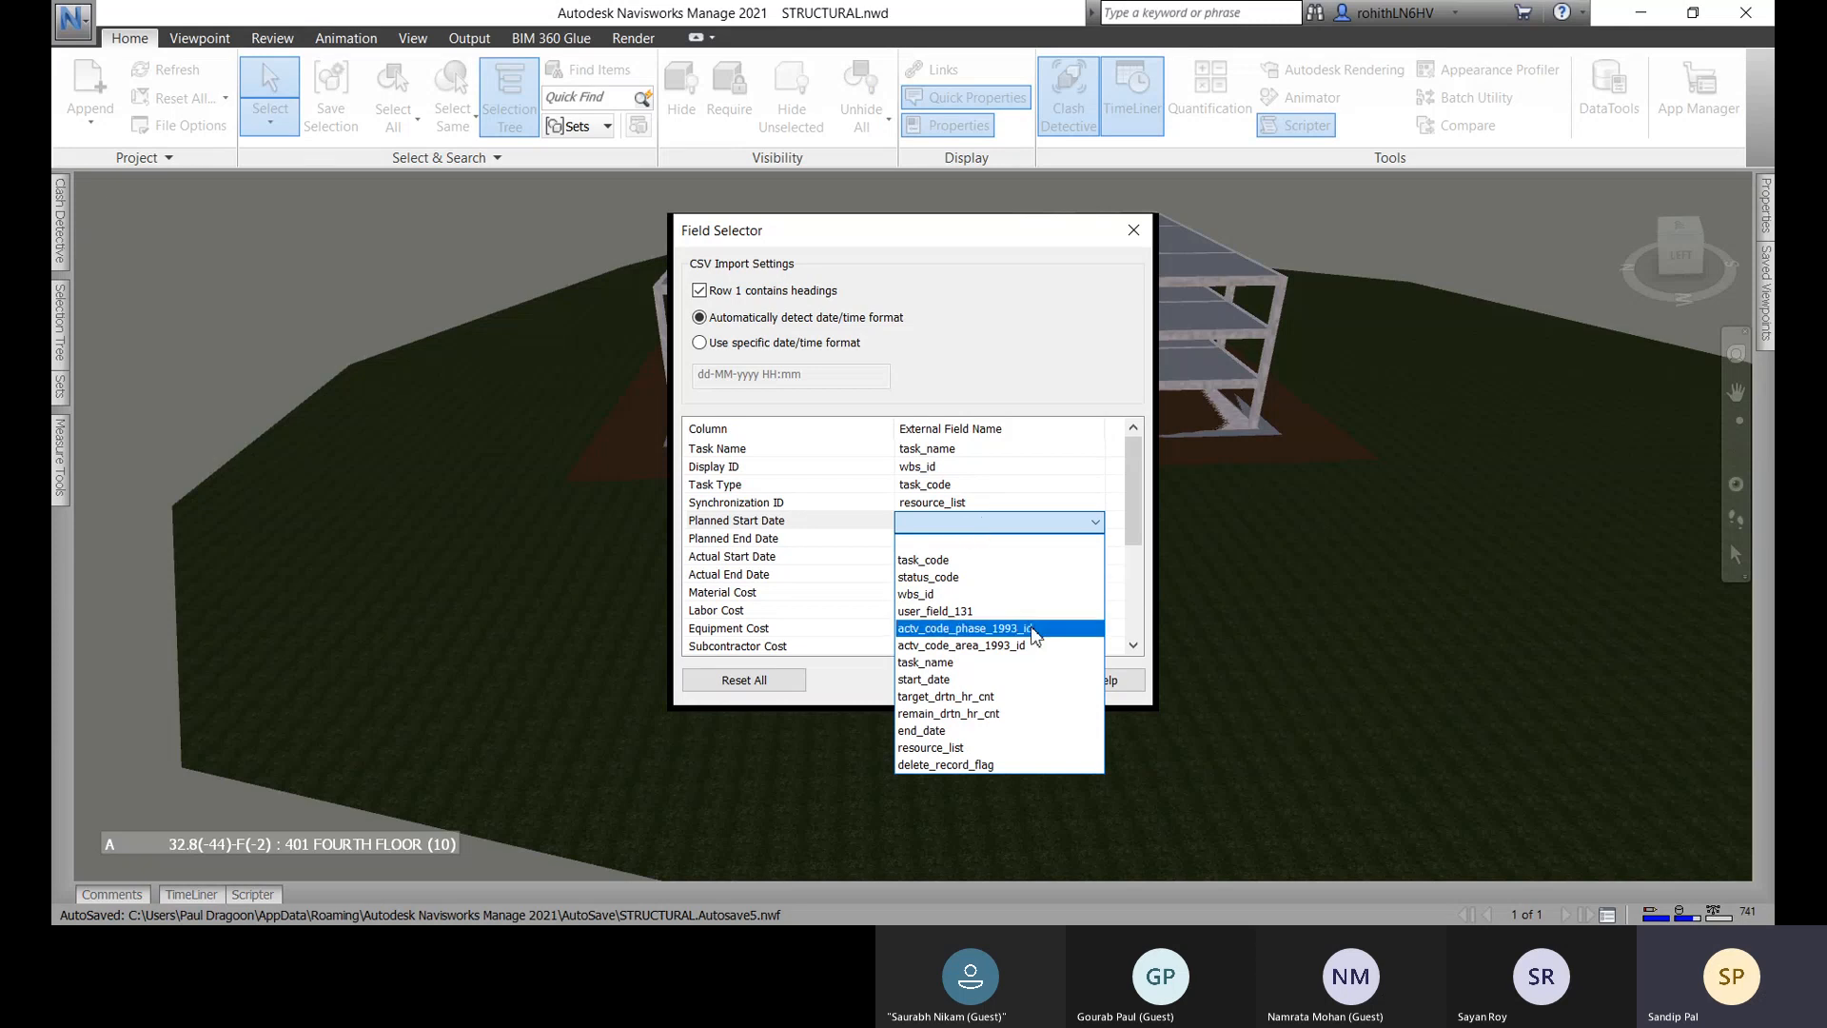
pyautogui.click(952, 679)
pyautogui.click(930, 539)
pyautogui.click(962, 539)
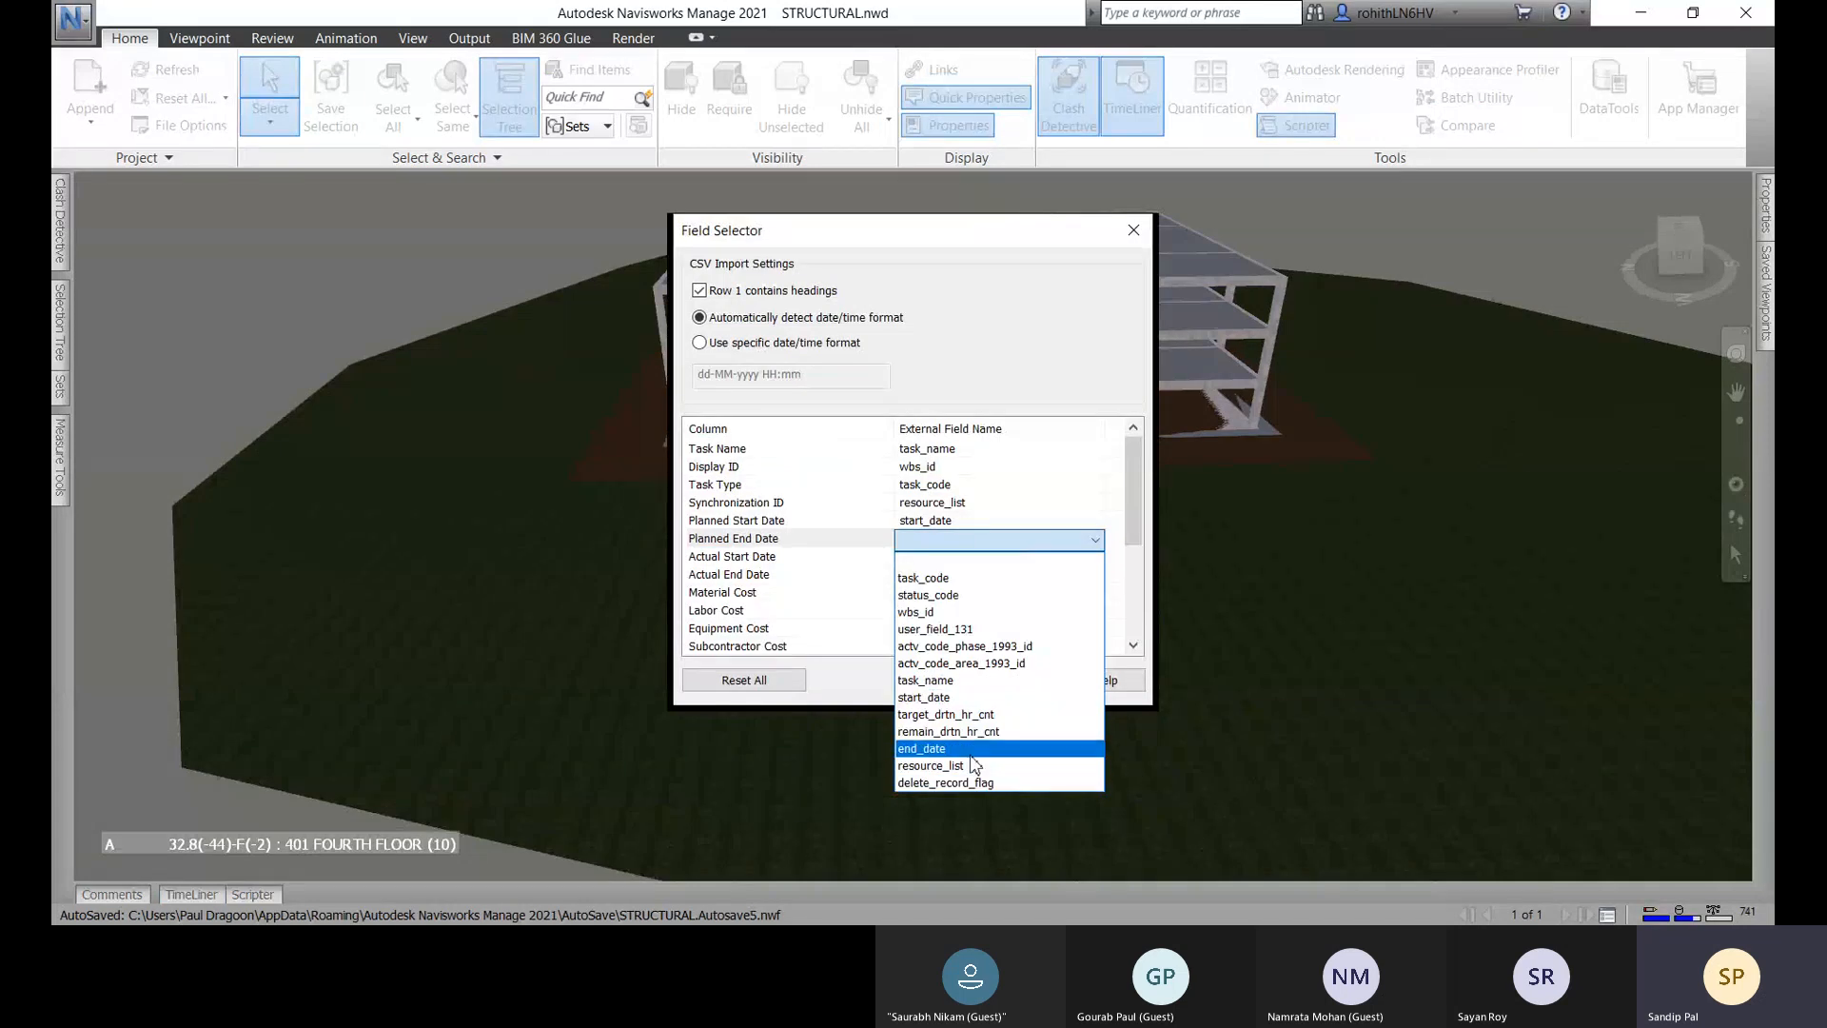
pyautogui.click(971, 749)
pyautogui.click(996, 559)
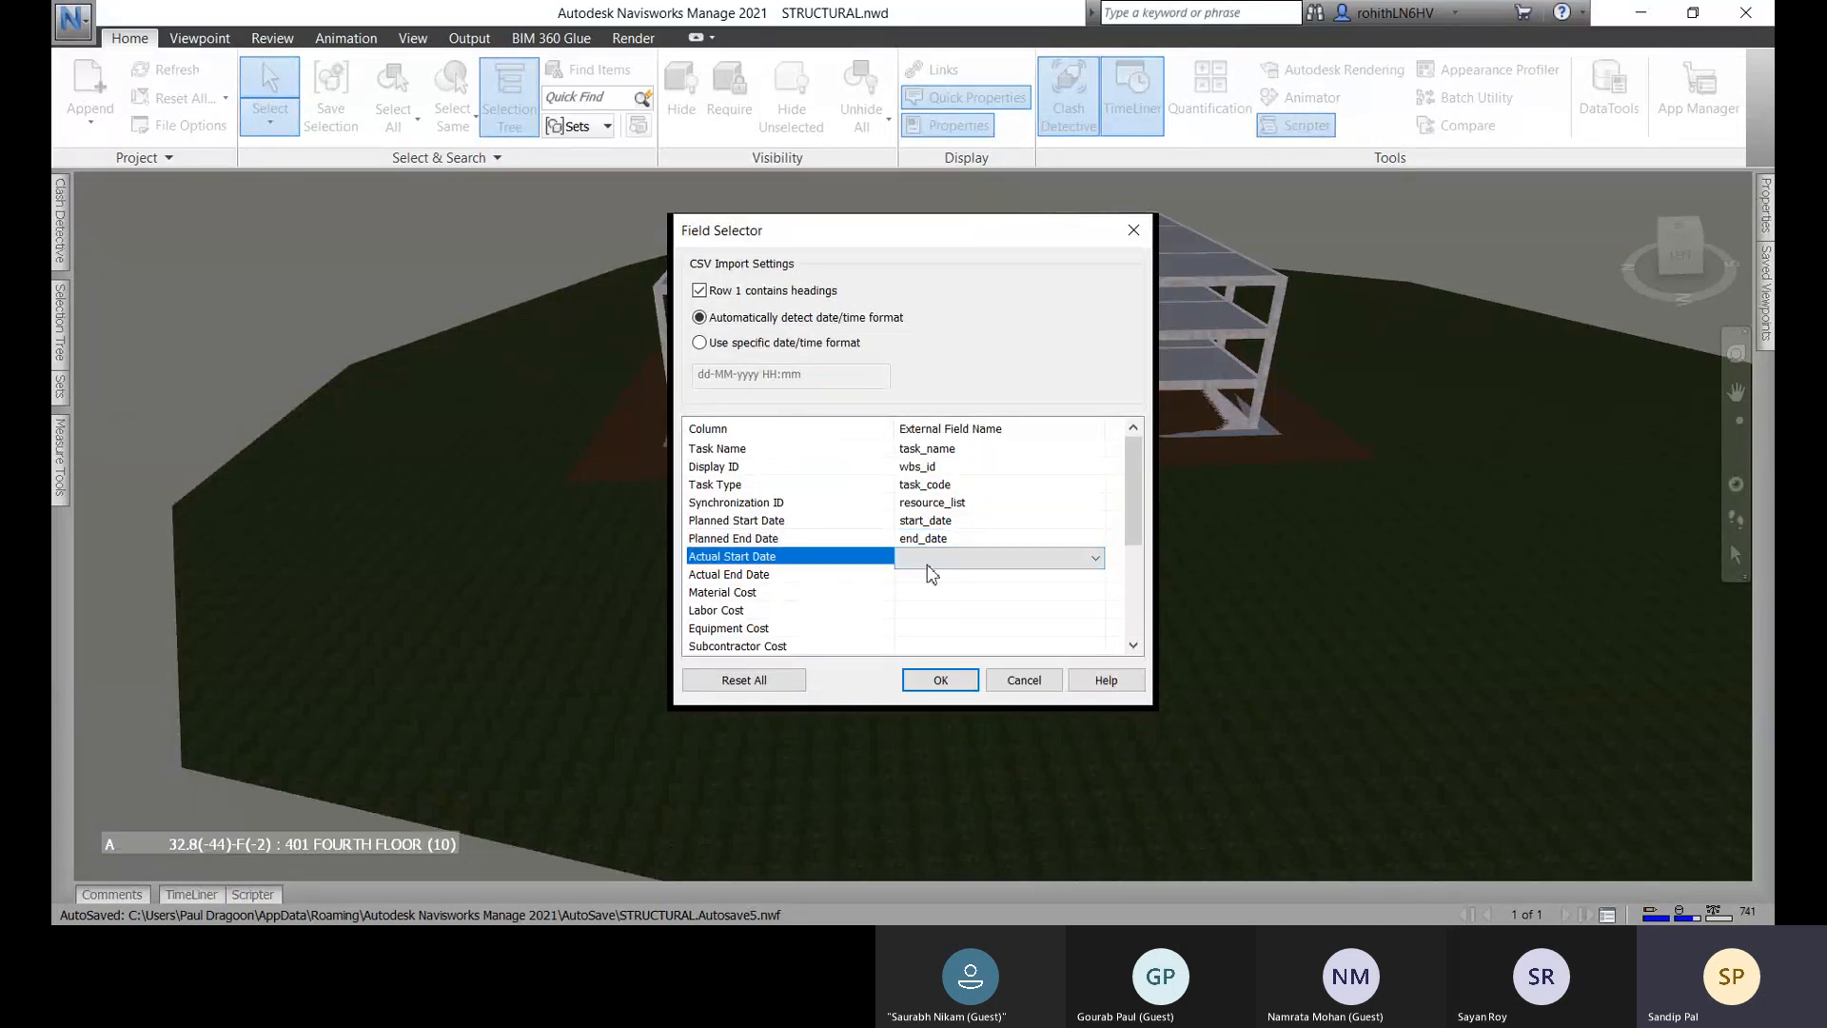
pyautogui.click(940, 679)
pyautogui.click(196, 895)
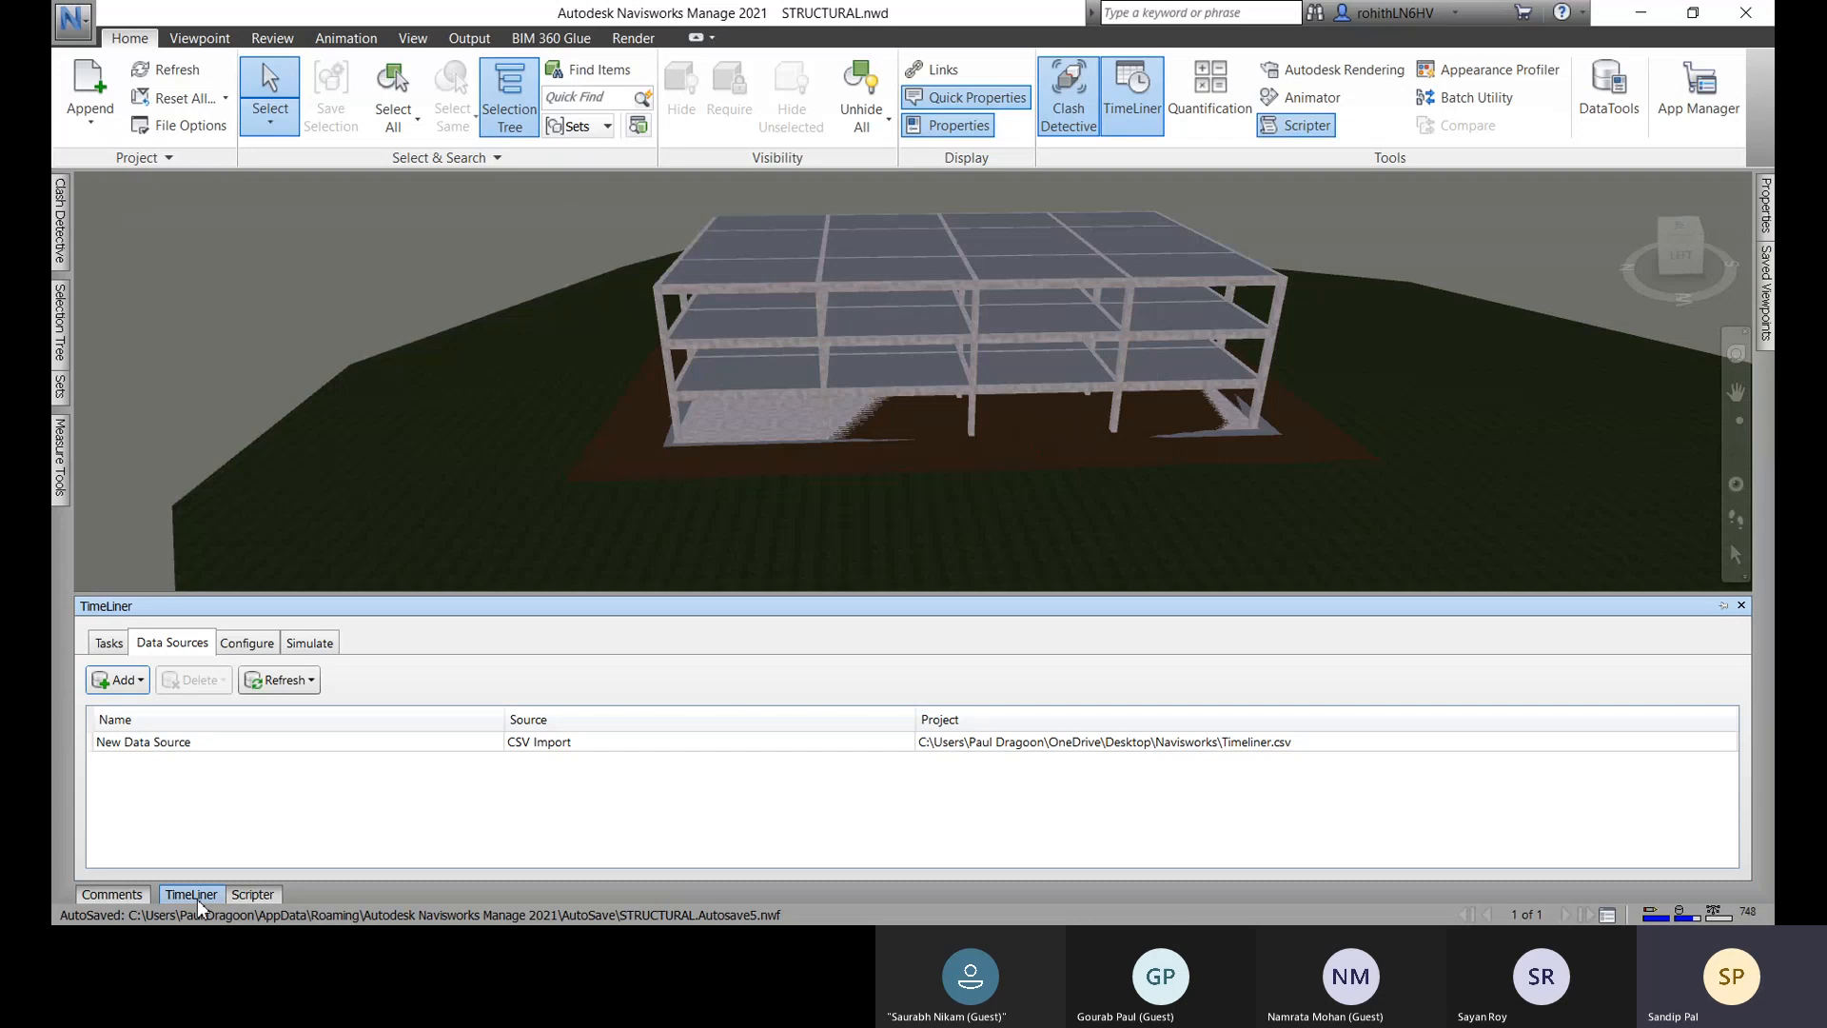
# Check the task list for imported tasks and view the refresh options for the new CSV data source.
pyautogui.click(169, 744)
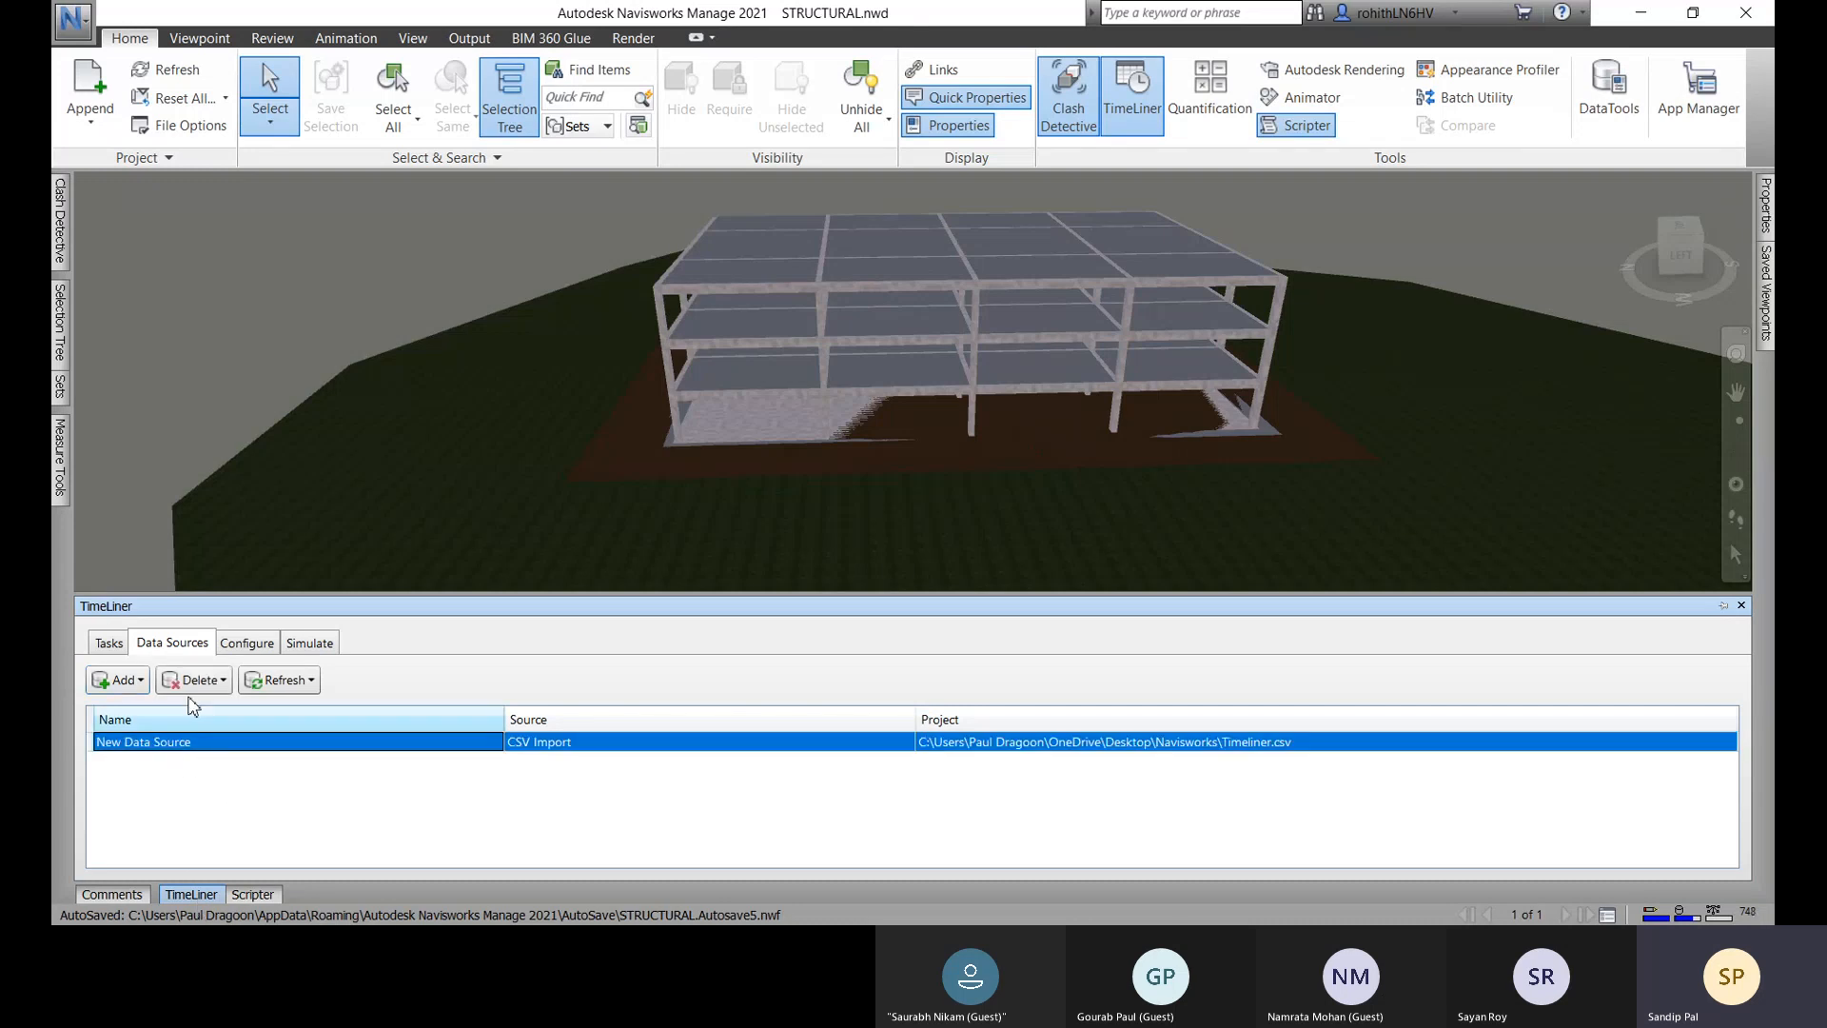
pyautogui.click(110, 645)
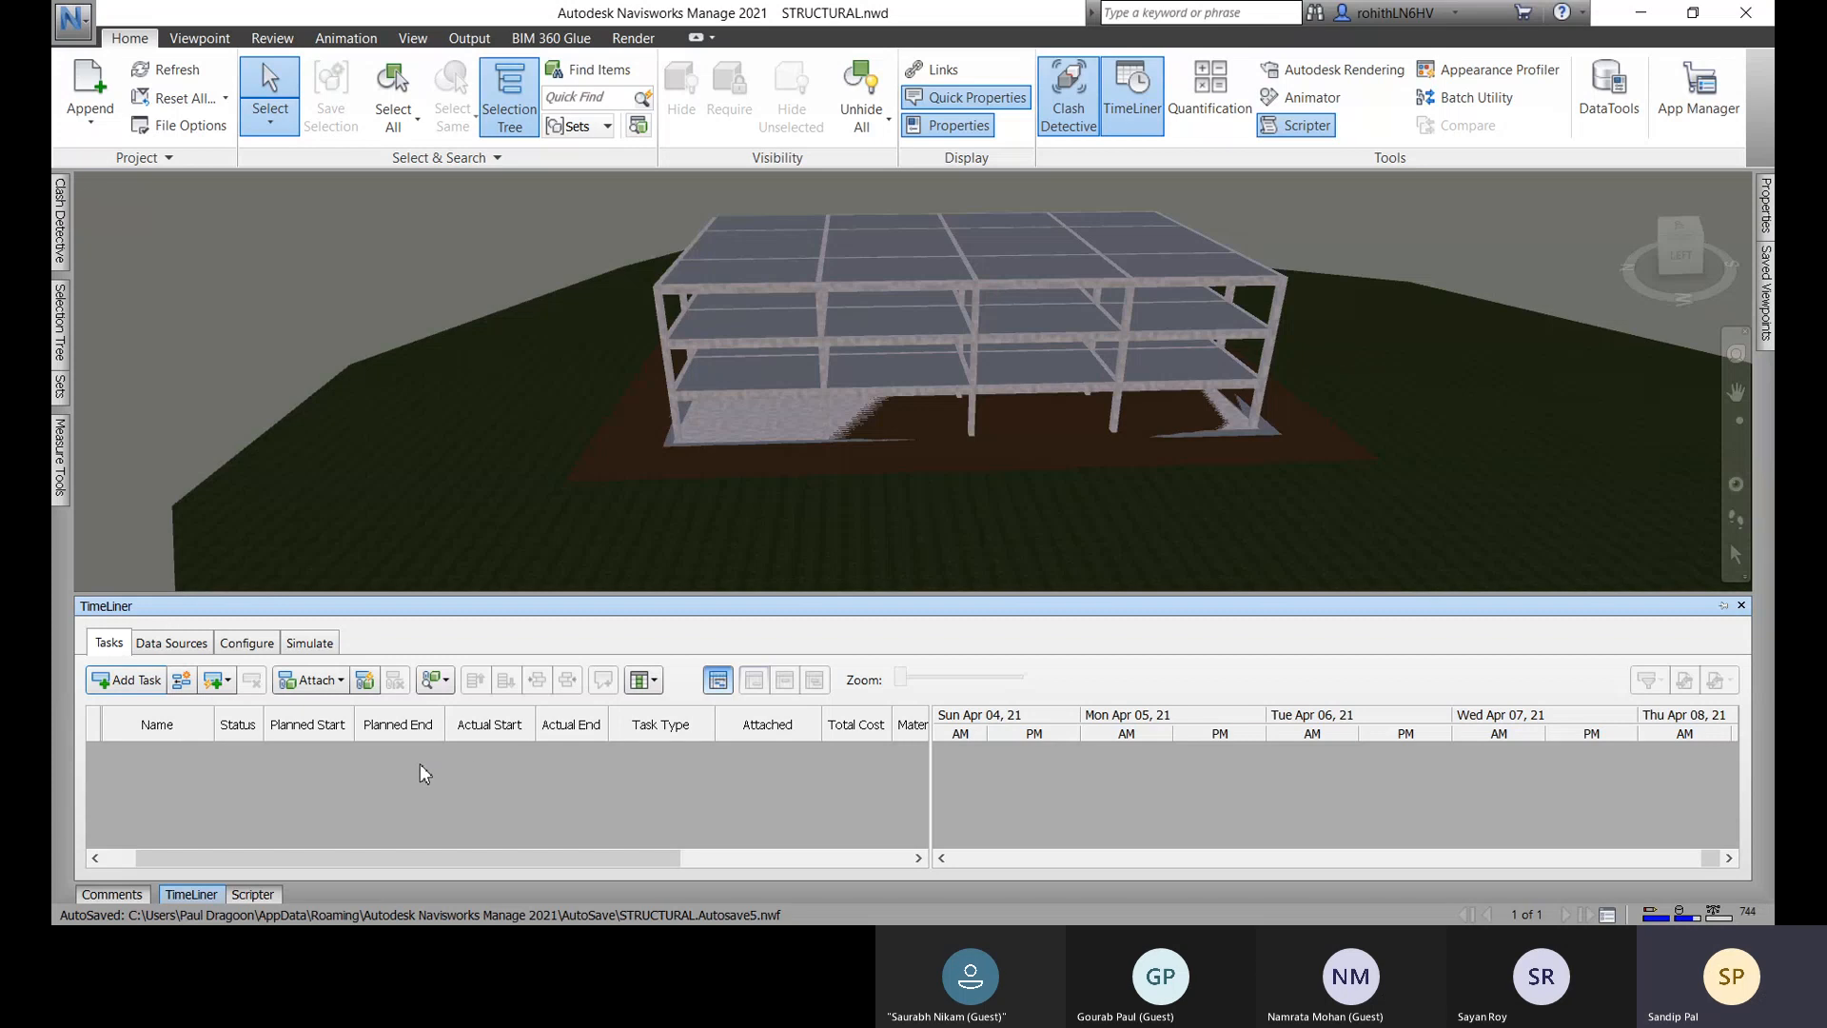
pyautogui.click(167, 647)
pyautogui.click(186, 748)
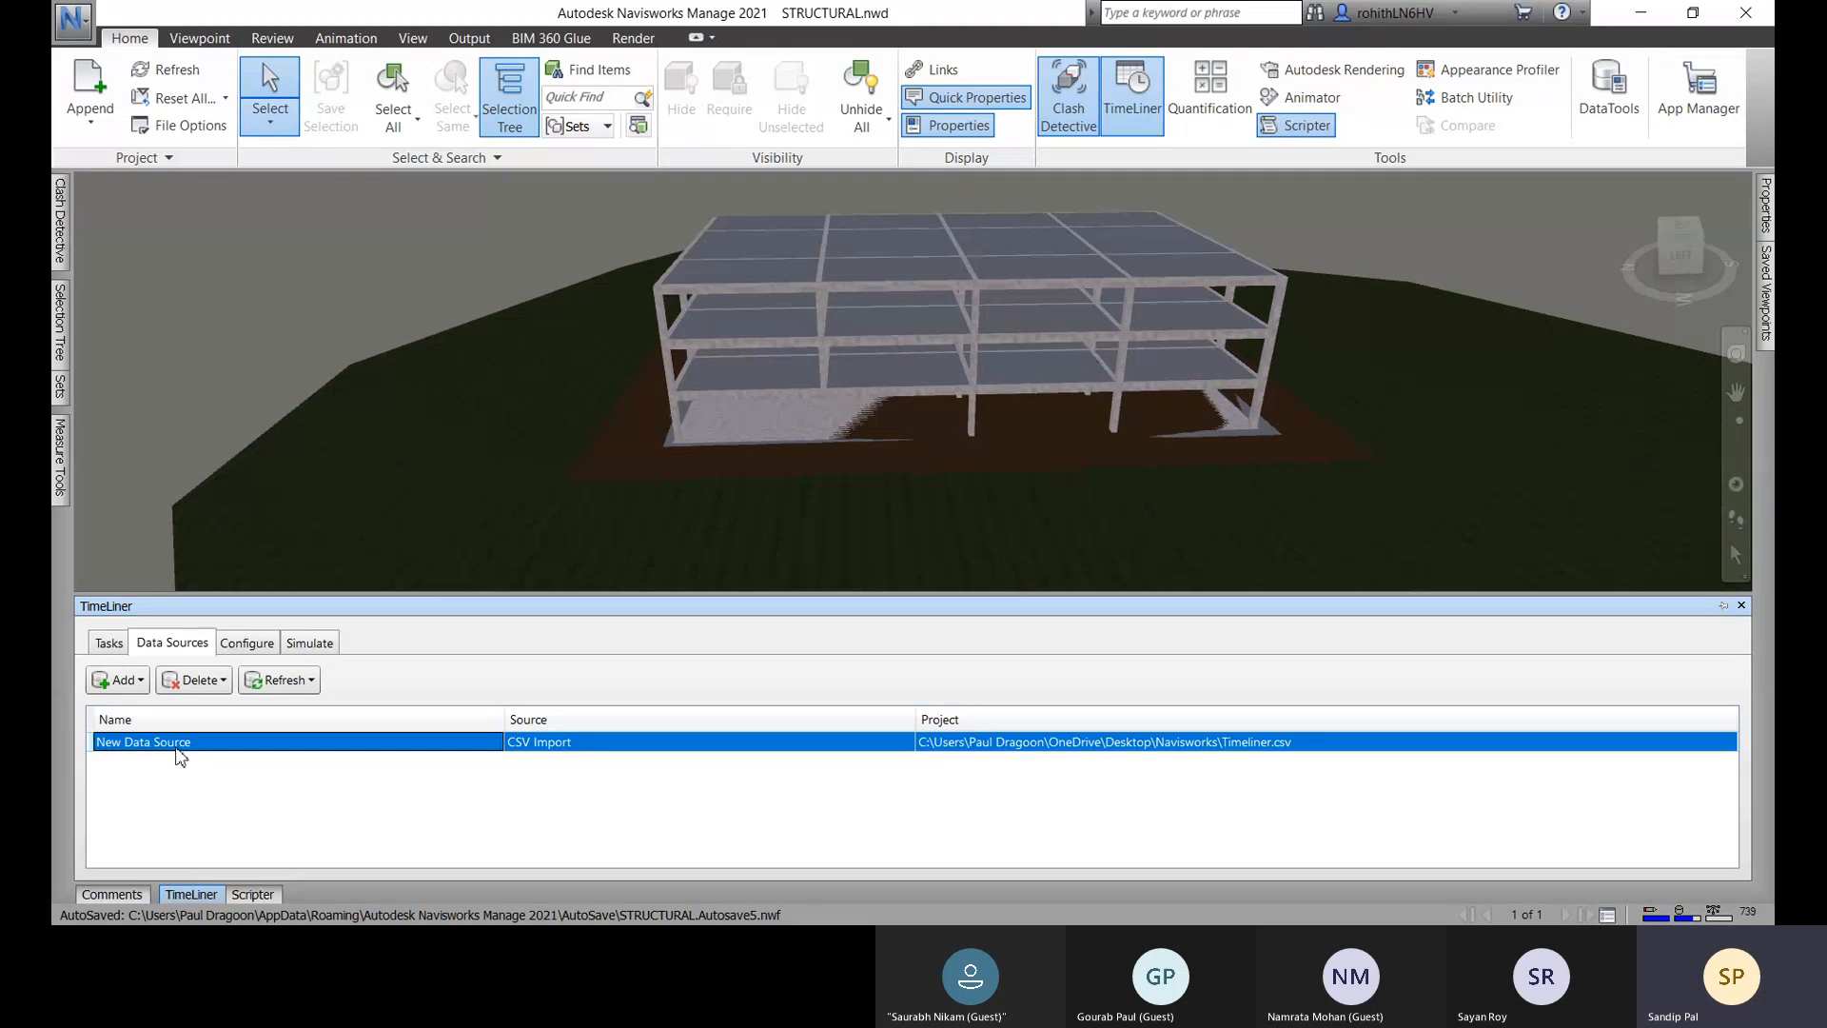
pyautogui.click(311, 681)
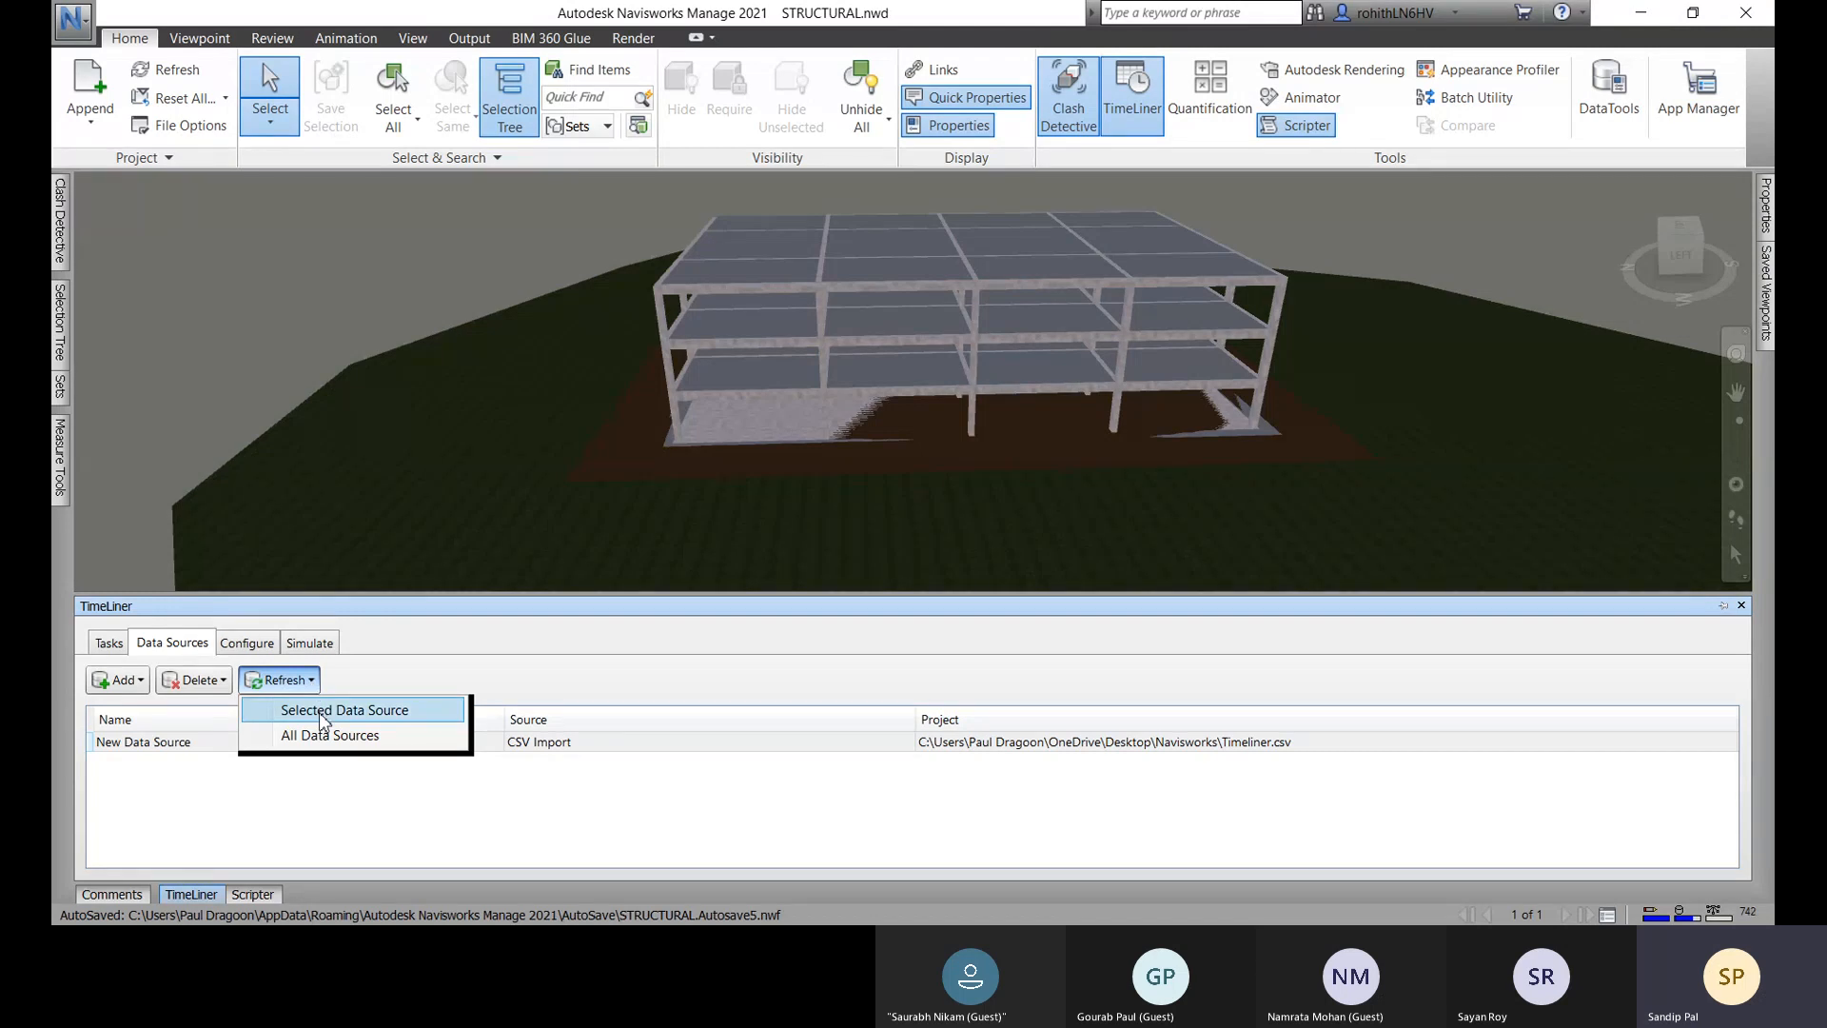
pyautogui.click(247, 801)
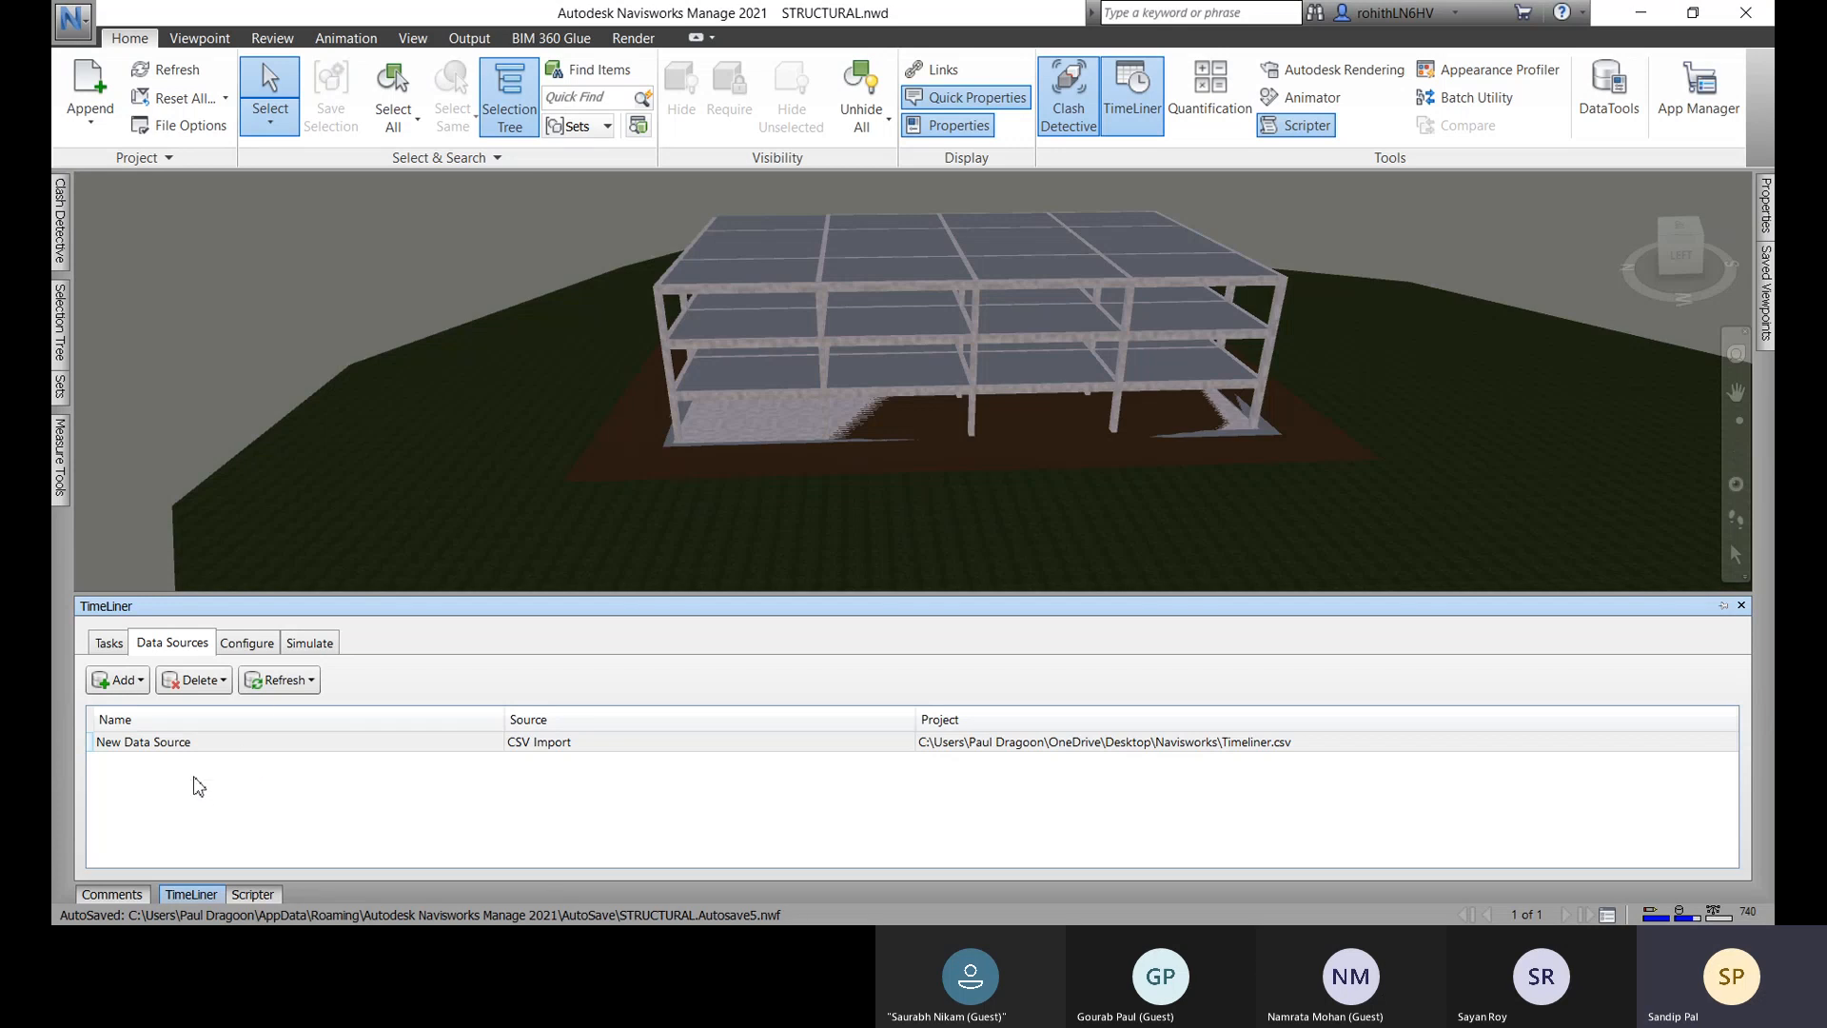
# Refresh the selected CSV data source with the Rebuild Task Hierarchy option to import its tasks.
pyautogui.click(105, 747)
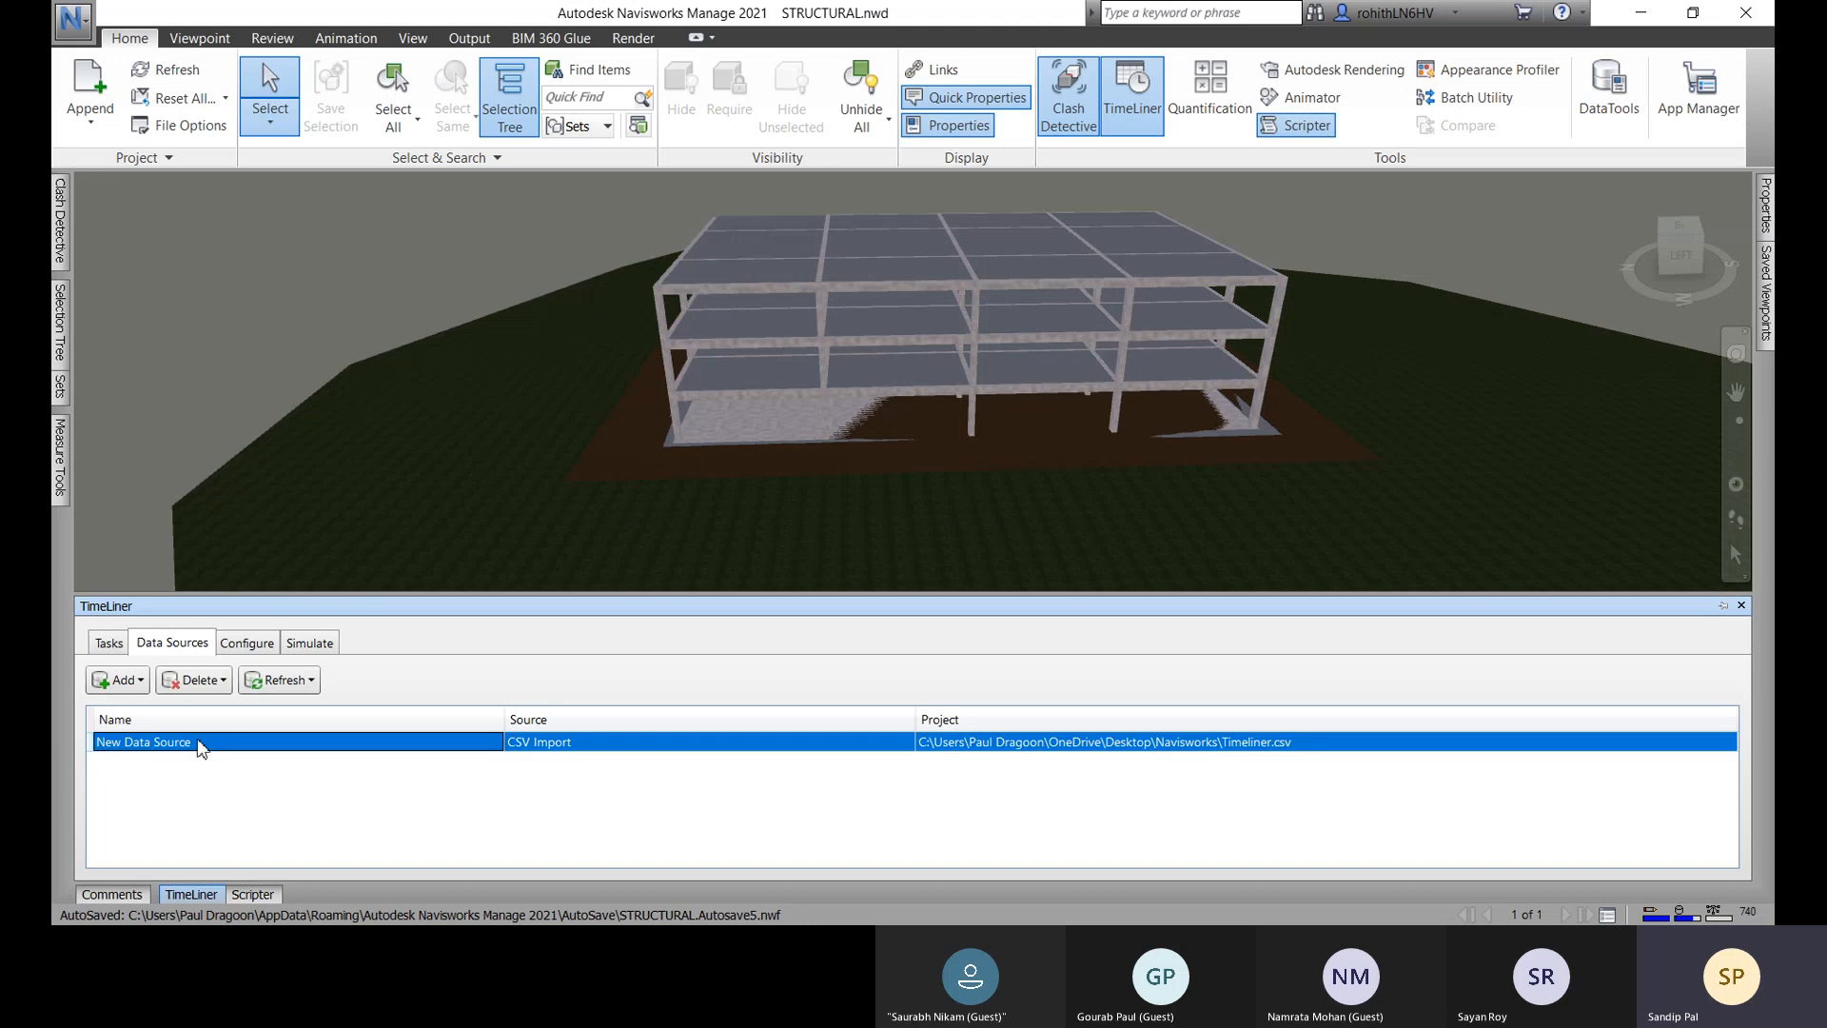
pyautogui.click(312, 680)
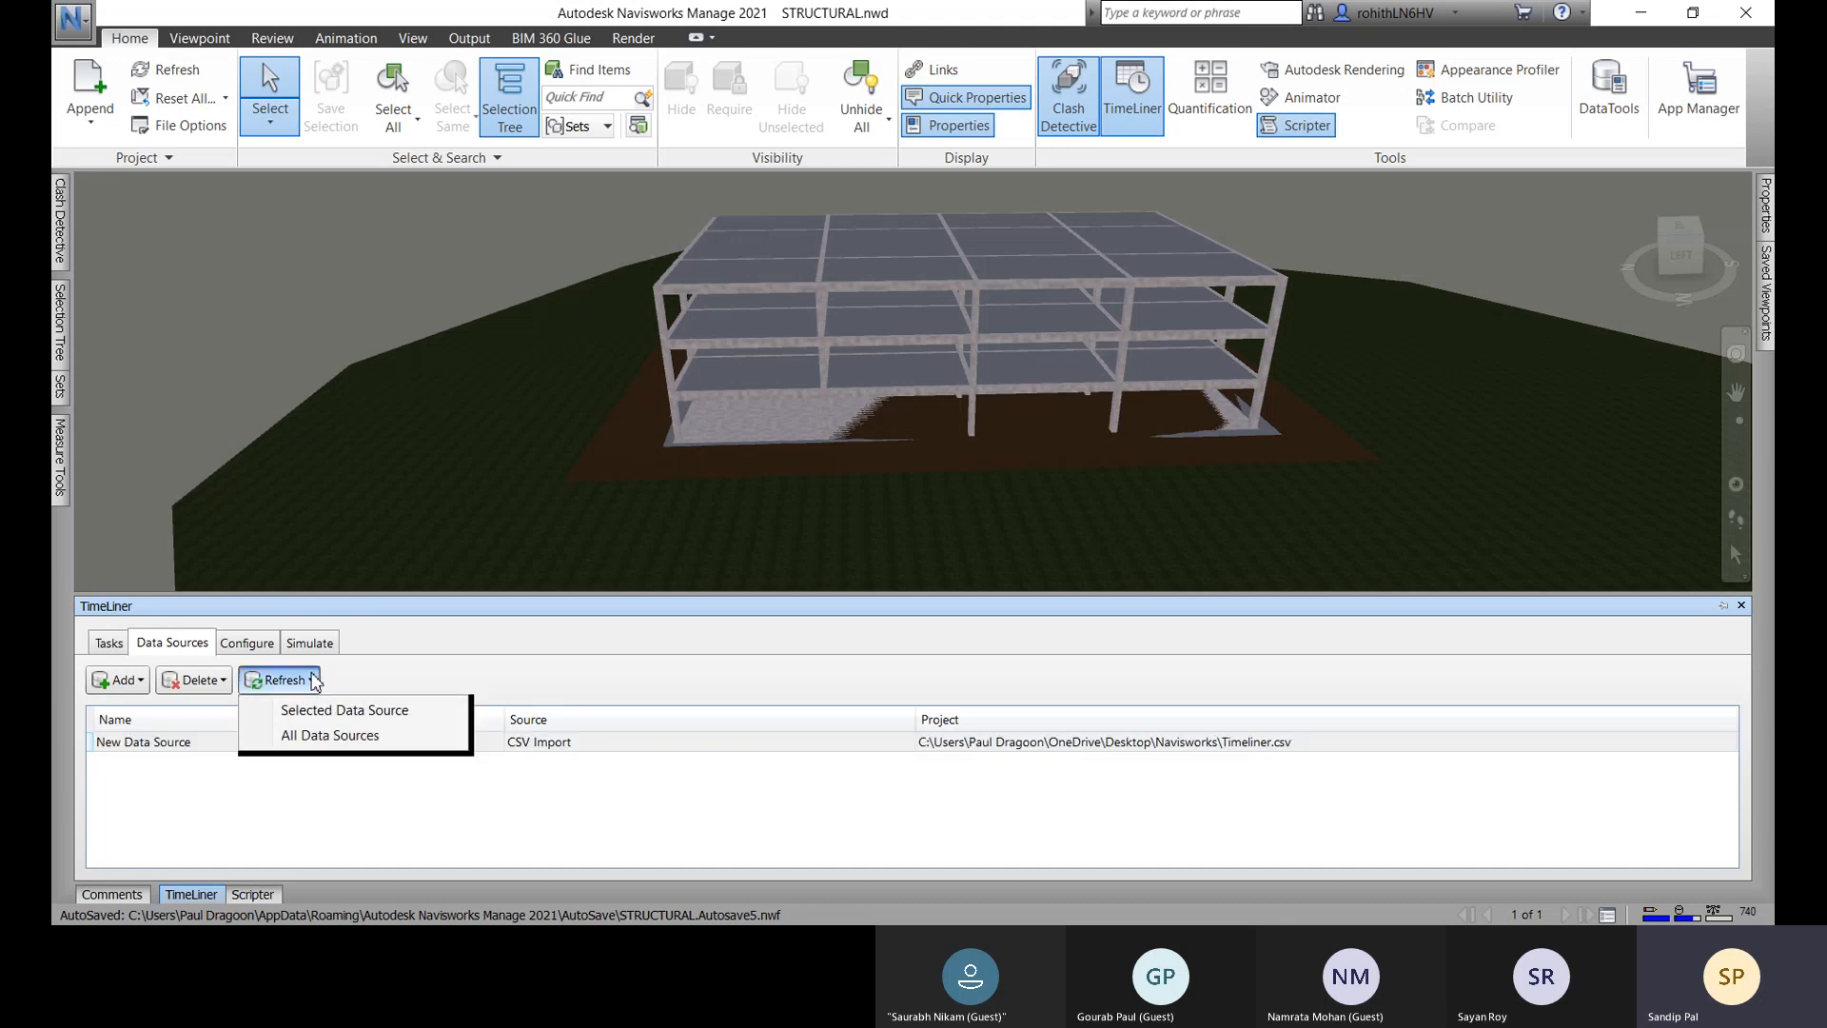
pyautogui.click(342, 710)
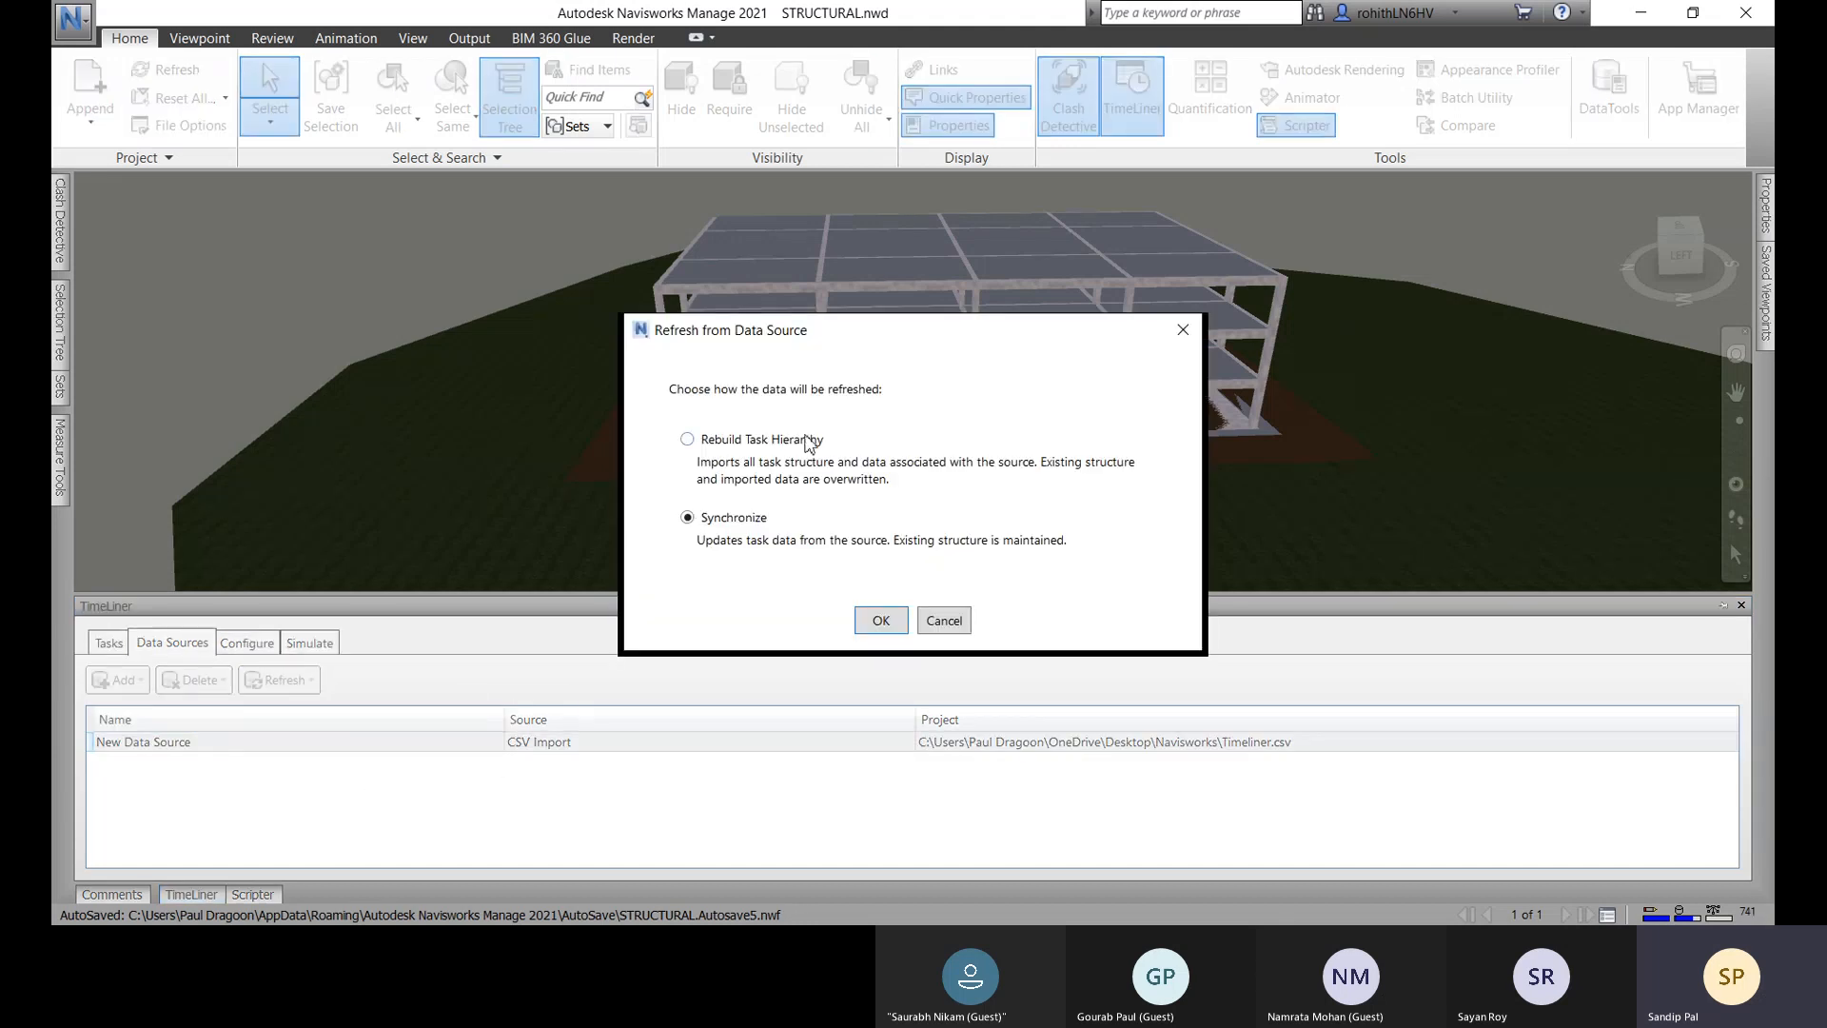
pyautogui.click(687, 440)
pyautogui.moveTo(784, 344); pyautogui.dragTo(742, 373)
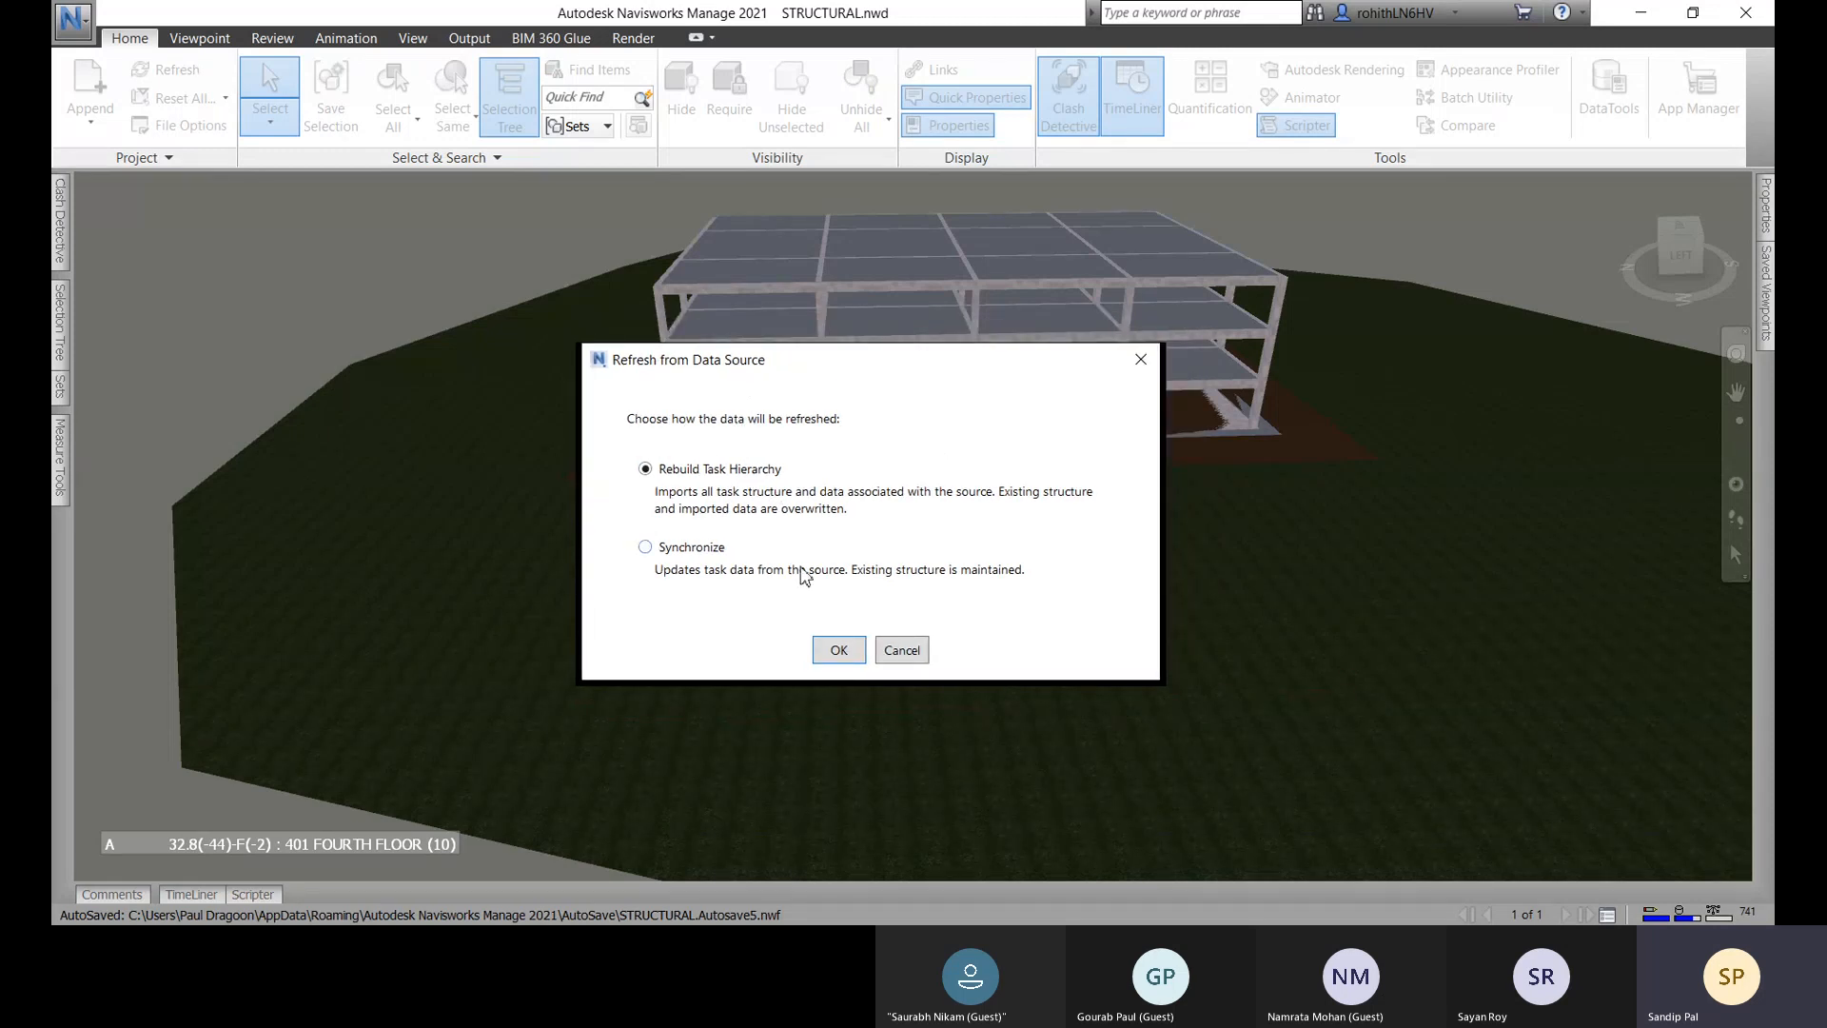
pyautogui.click(839, 650)
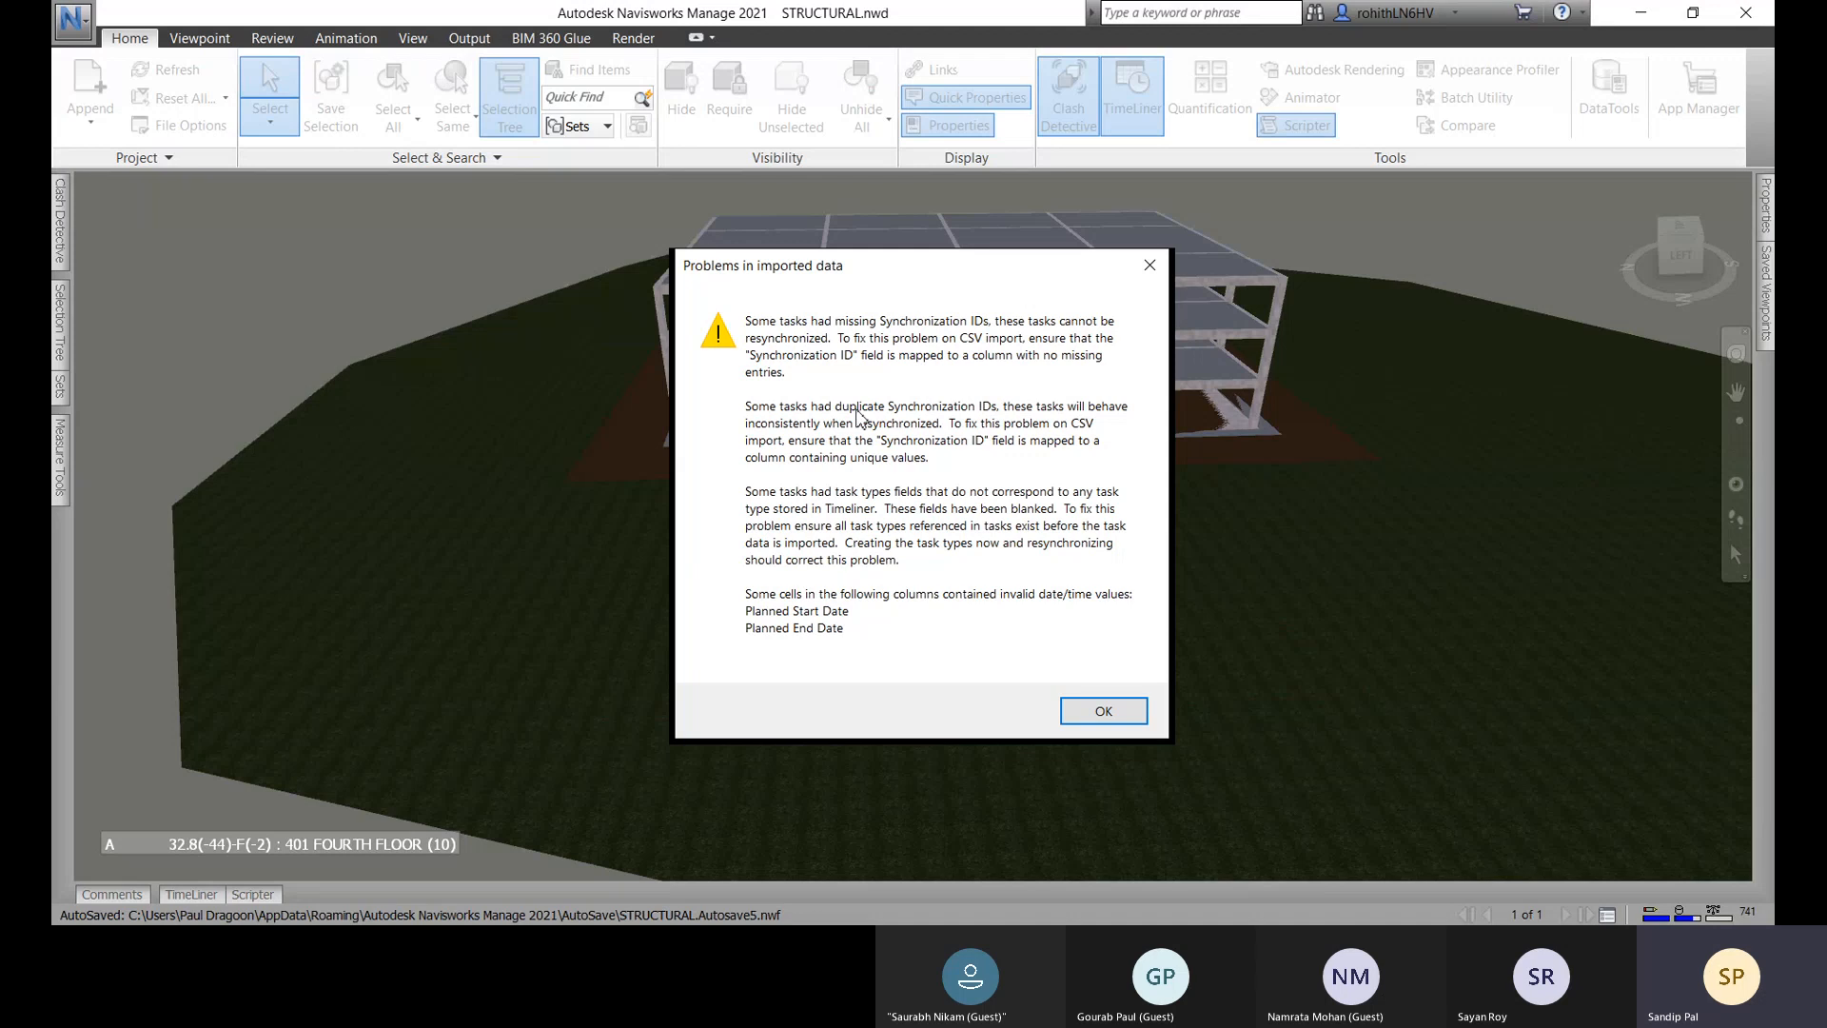
pyautogui.moveTo(826, 266); pyautogui.dragTo(761, 268)
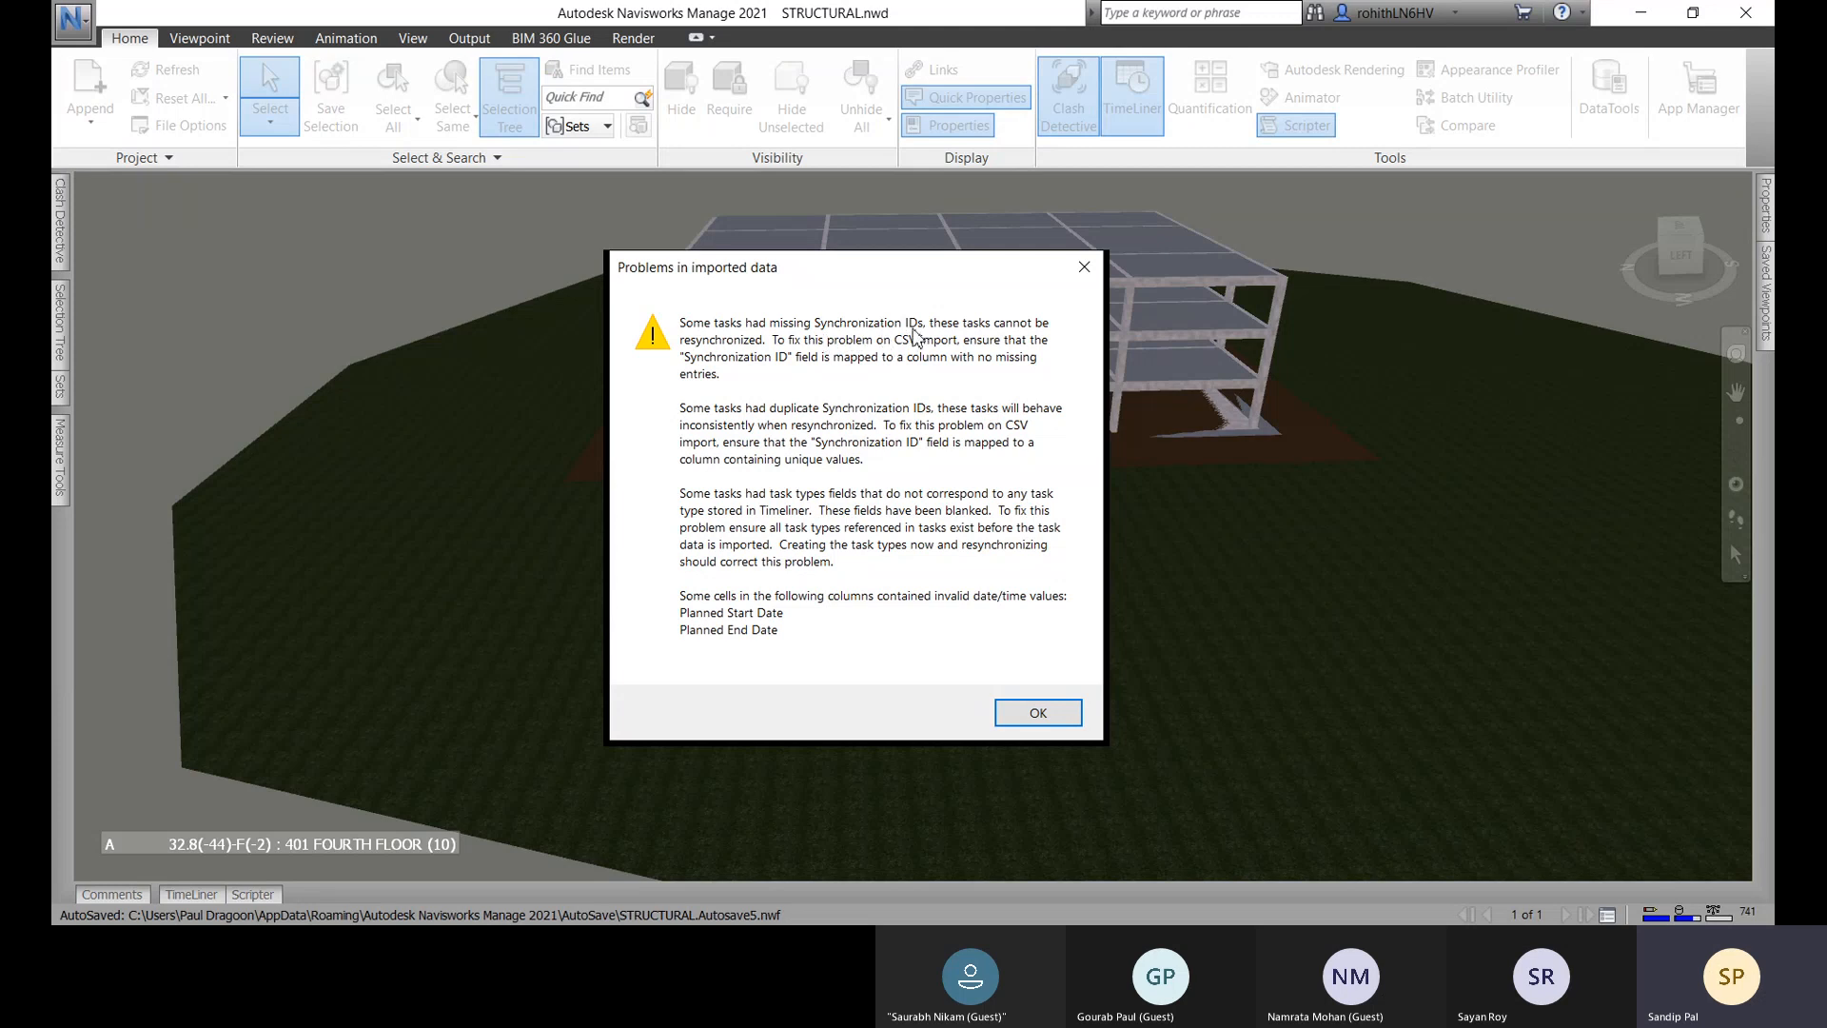
# Acknowledge the problems in the imported data and review the imported tasks and their planned dates in the TimeLiner task list.
pyautogui.click(1030, 719)
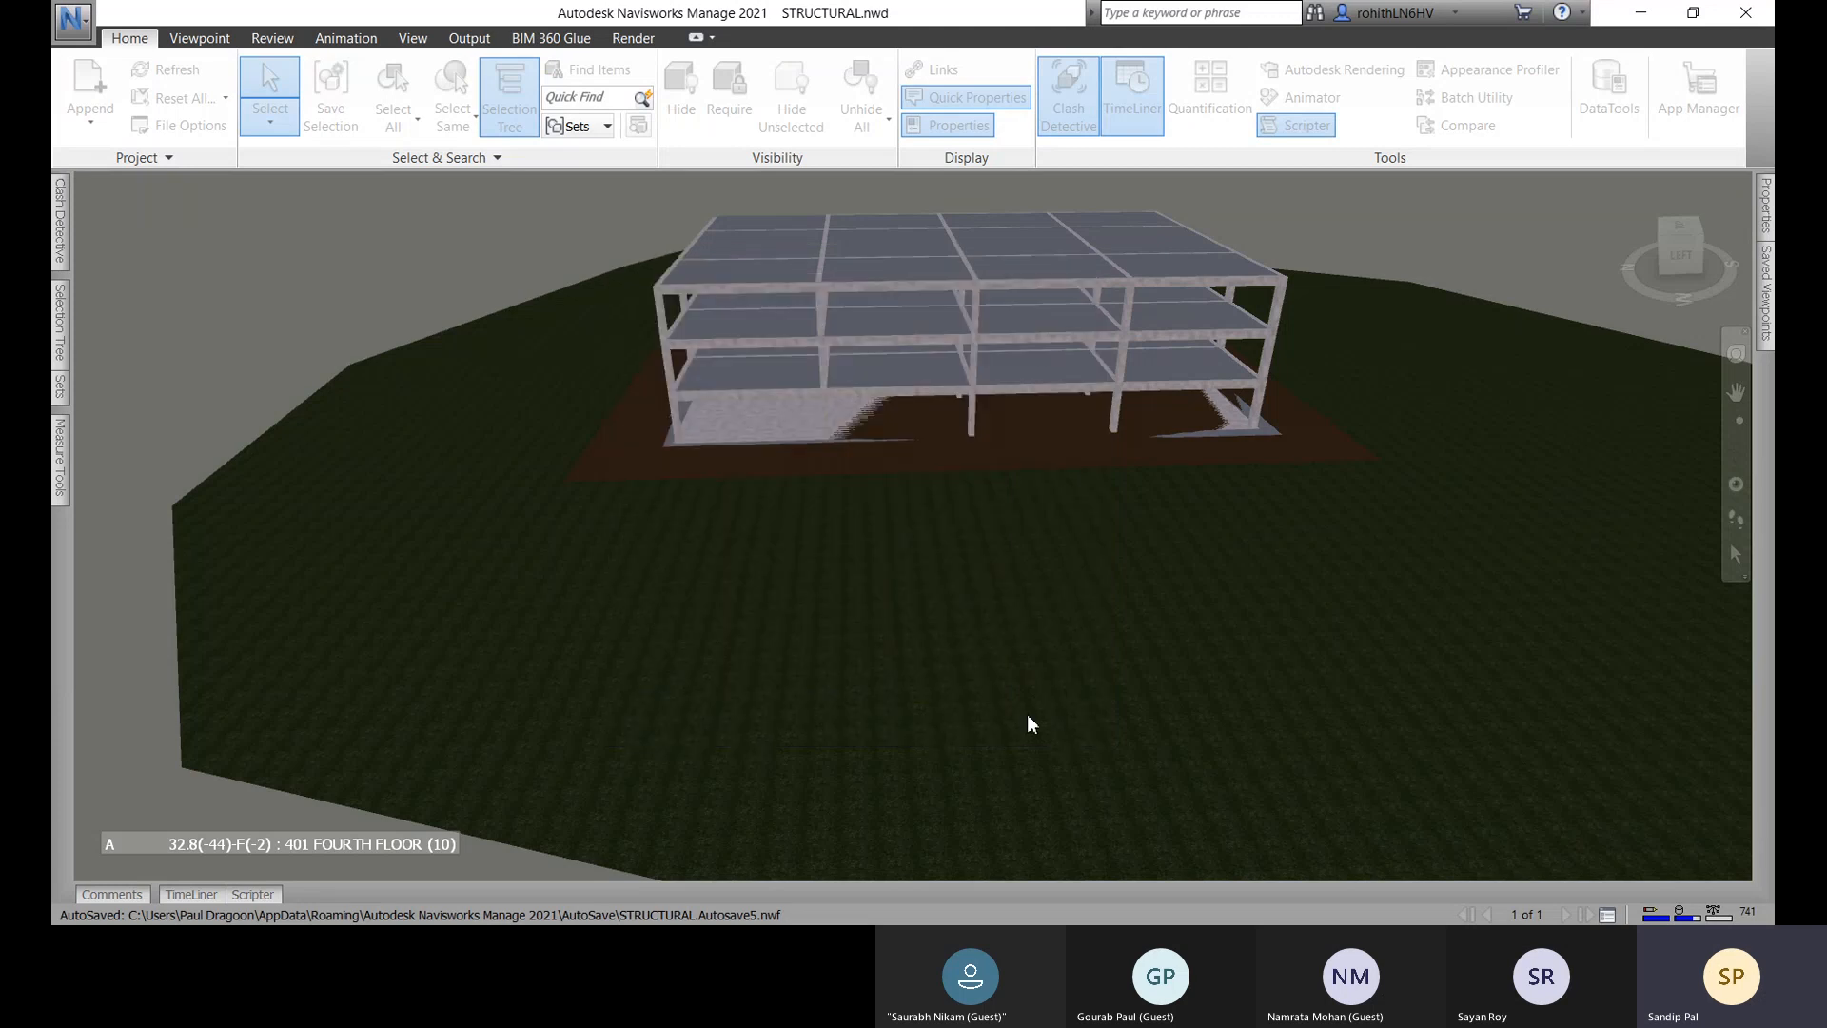
pyautogui.click(175, 894)
pyautogui.click(107, 643)
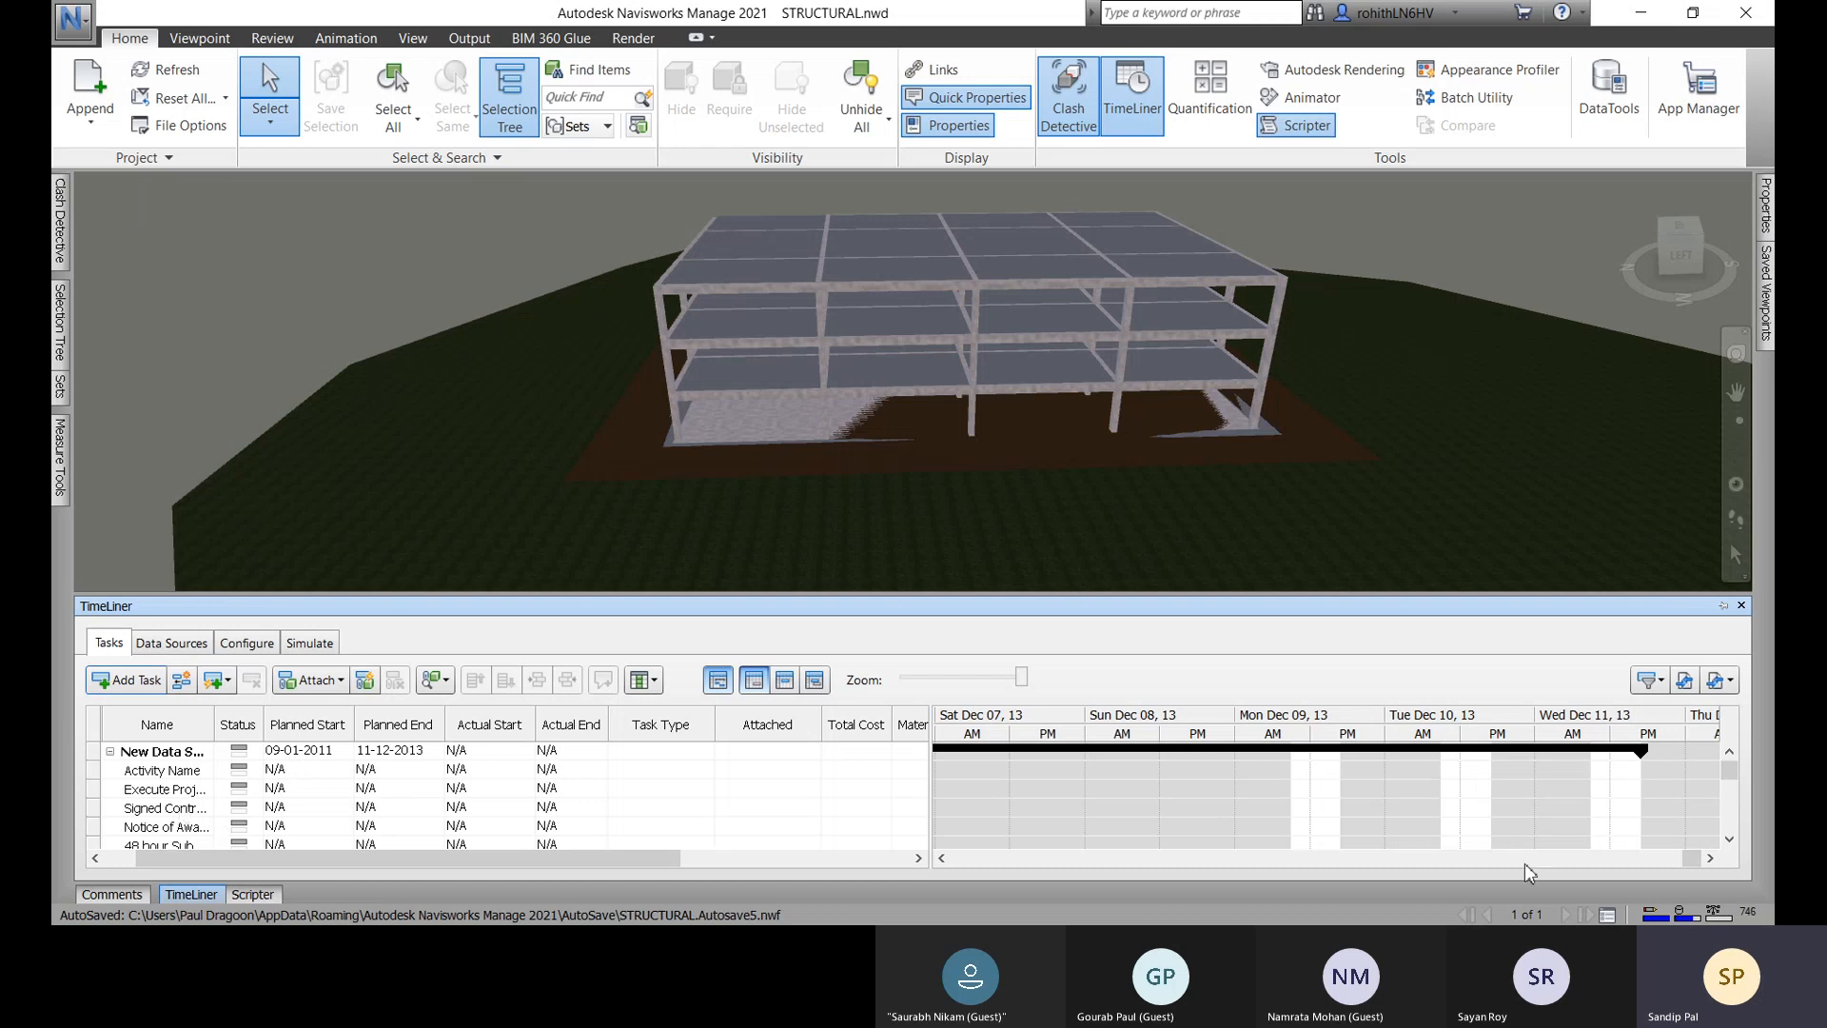
pyautogui.moveTo(1733, 777); pyautogui.dragTo(1737, 804)
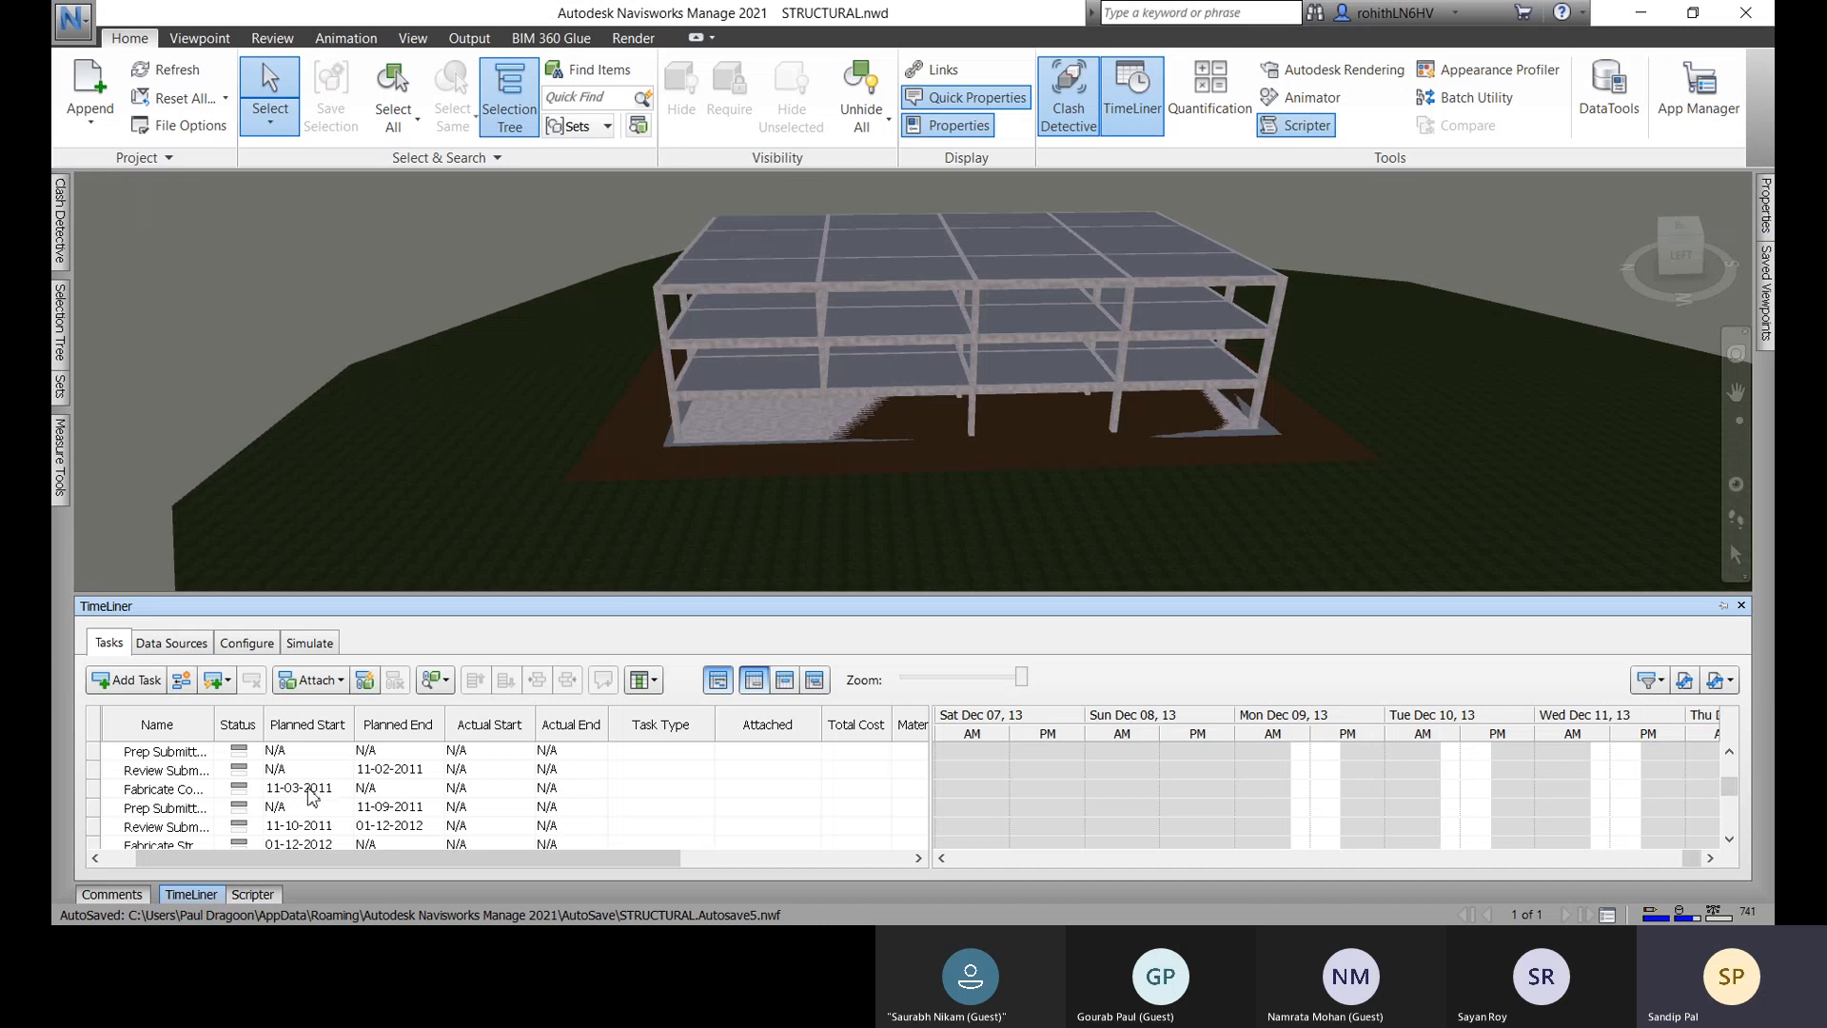
# Try to edit the planned start date of a Review Submittal task, undo back past the import, and restore the imported tasks.
pyautogui.click(308, 786)
pyautogui.click(329, 774)
pyautogui.click(329, 777)
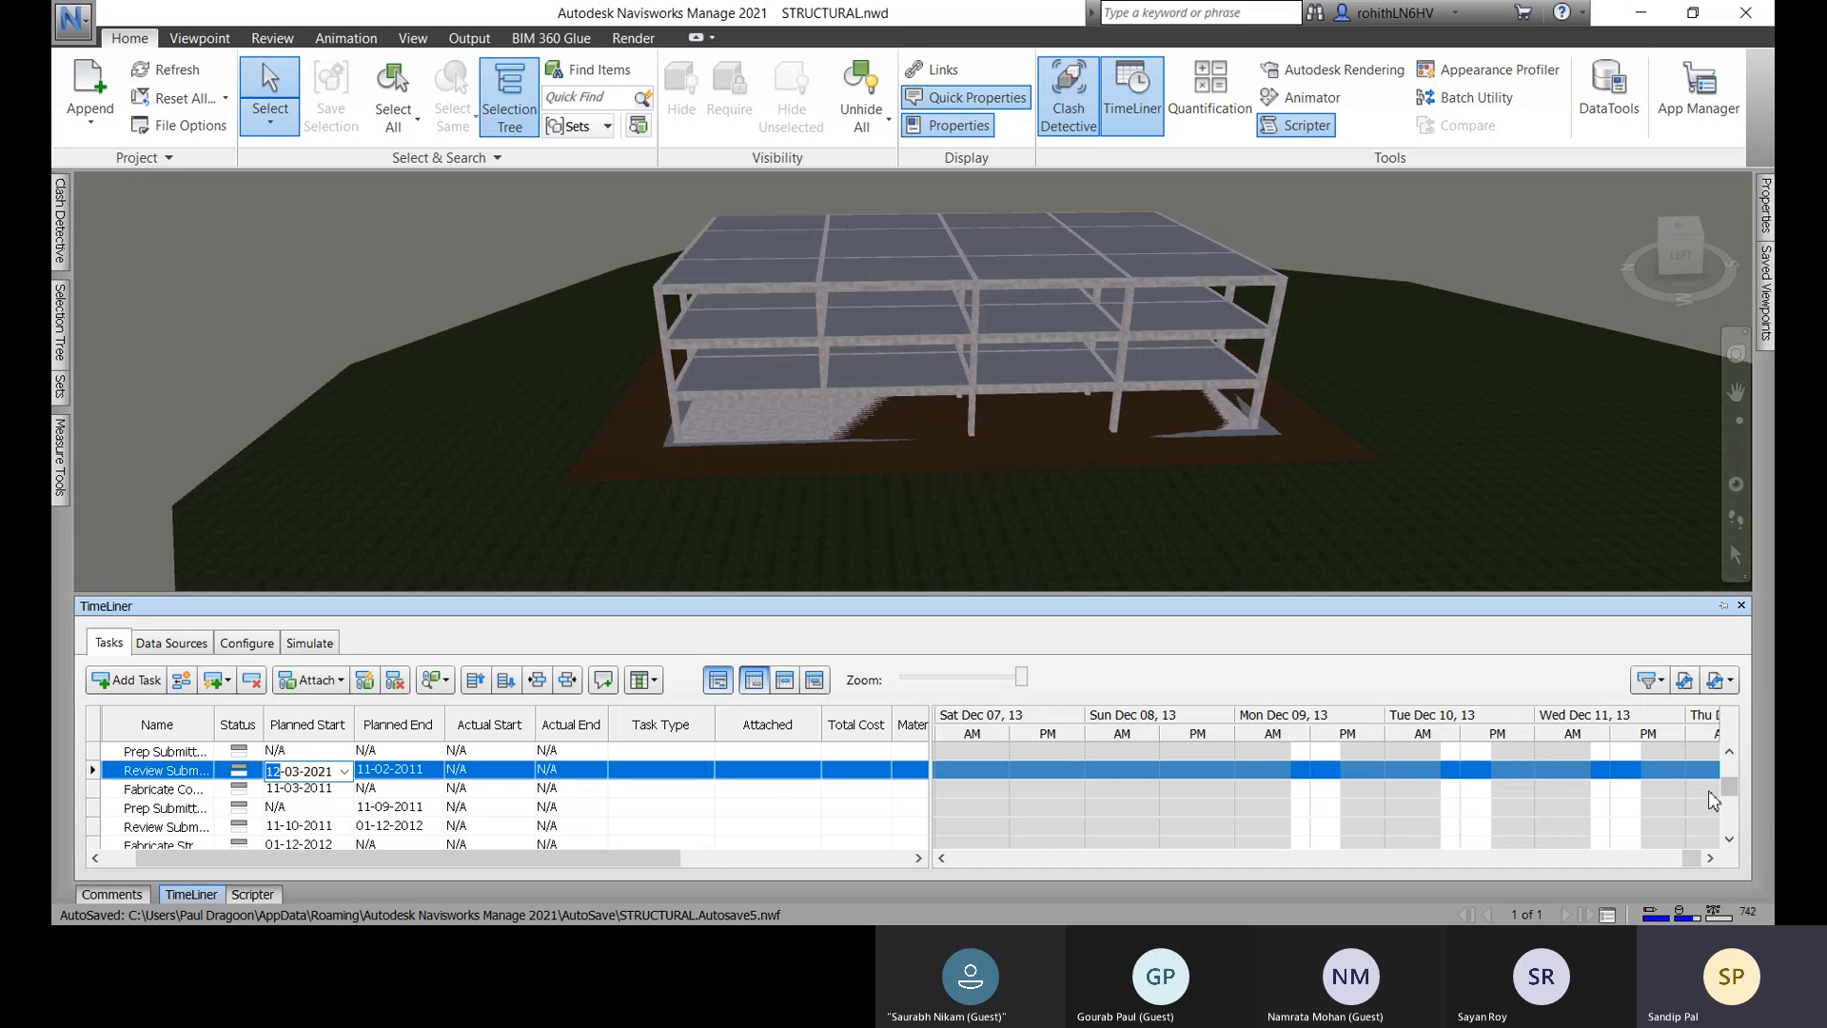
pyautogui.hotkey('ctrl', 'z')
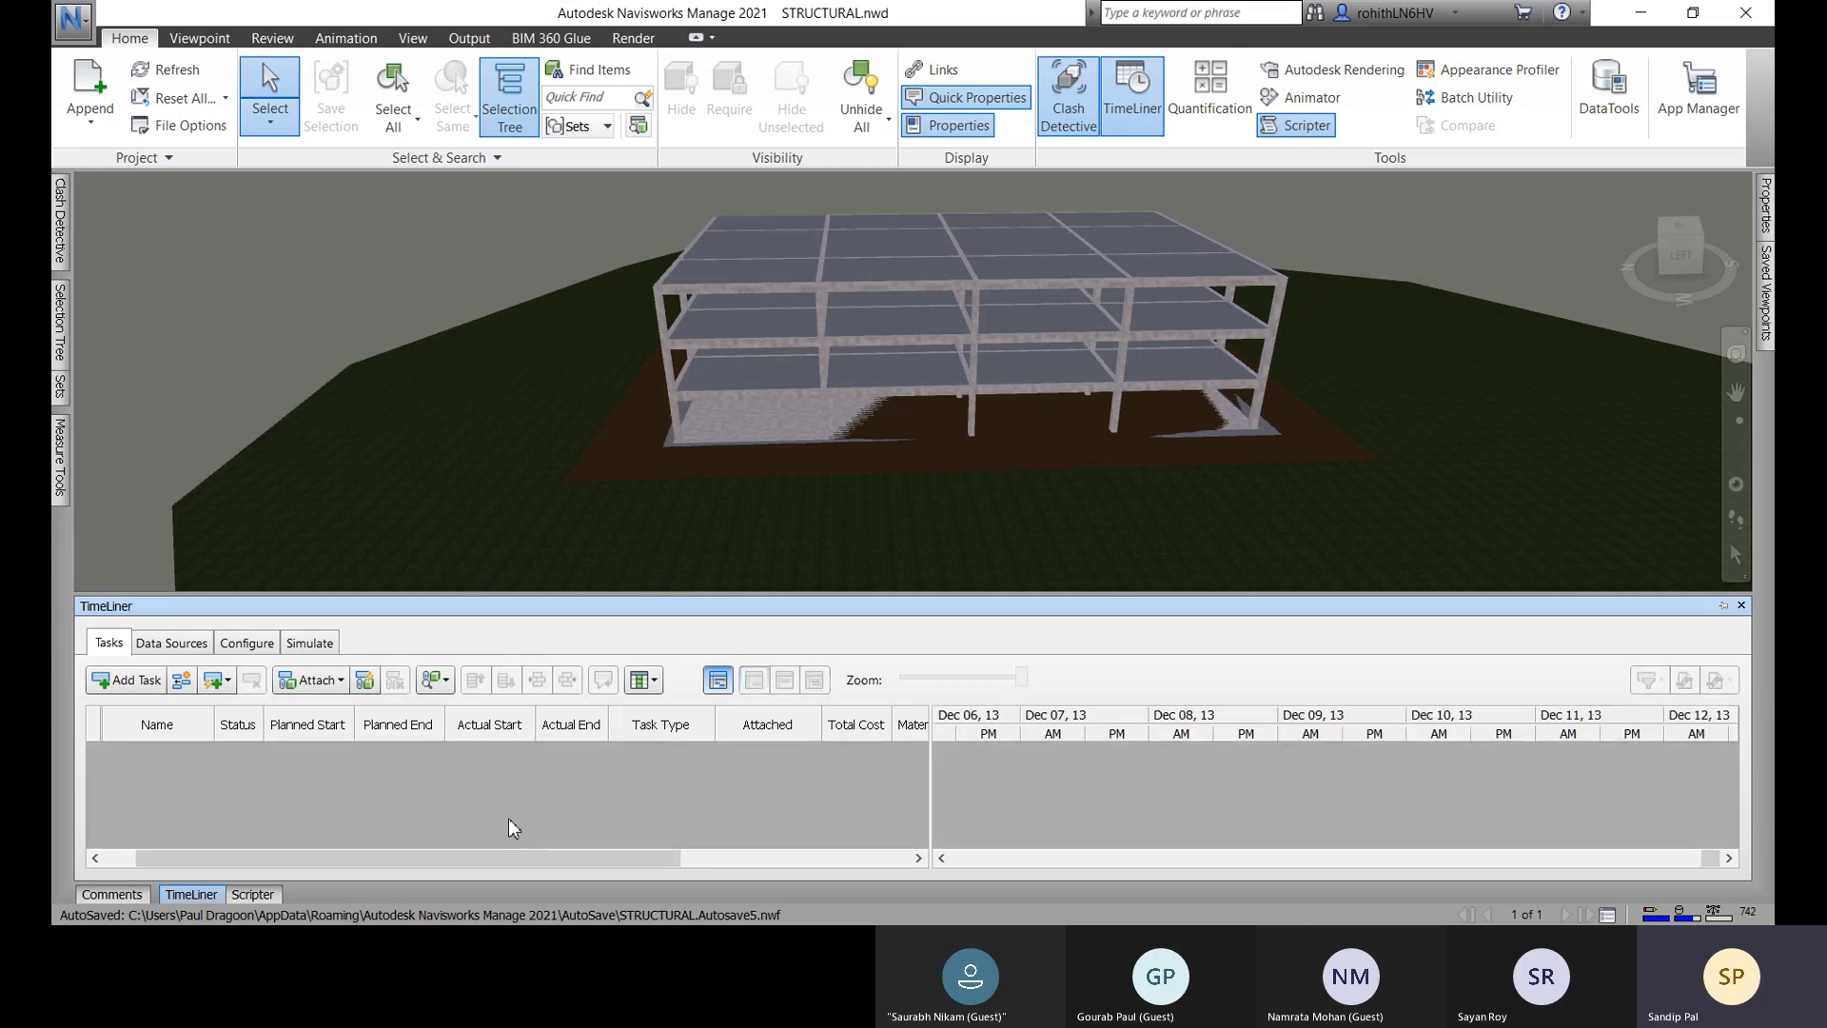
pyautogui.hotkey('ctrl', 'y')
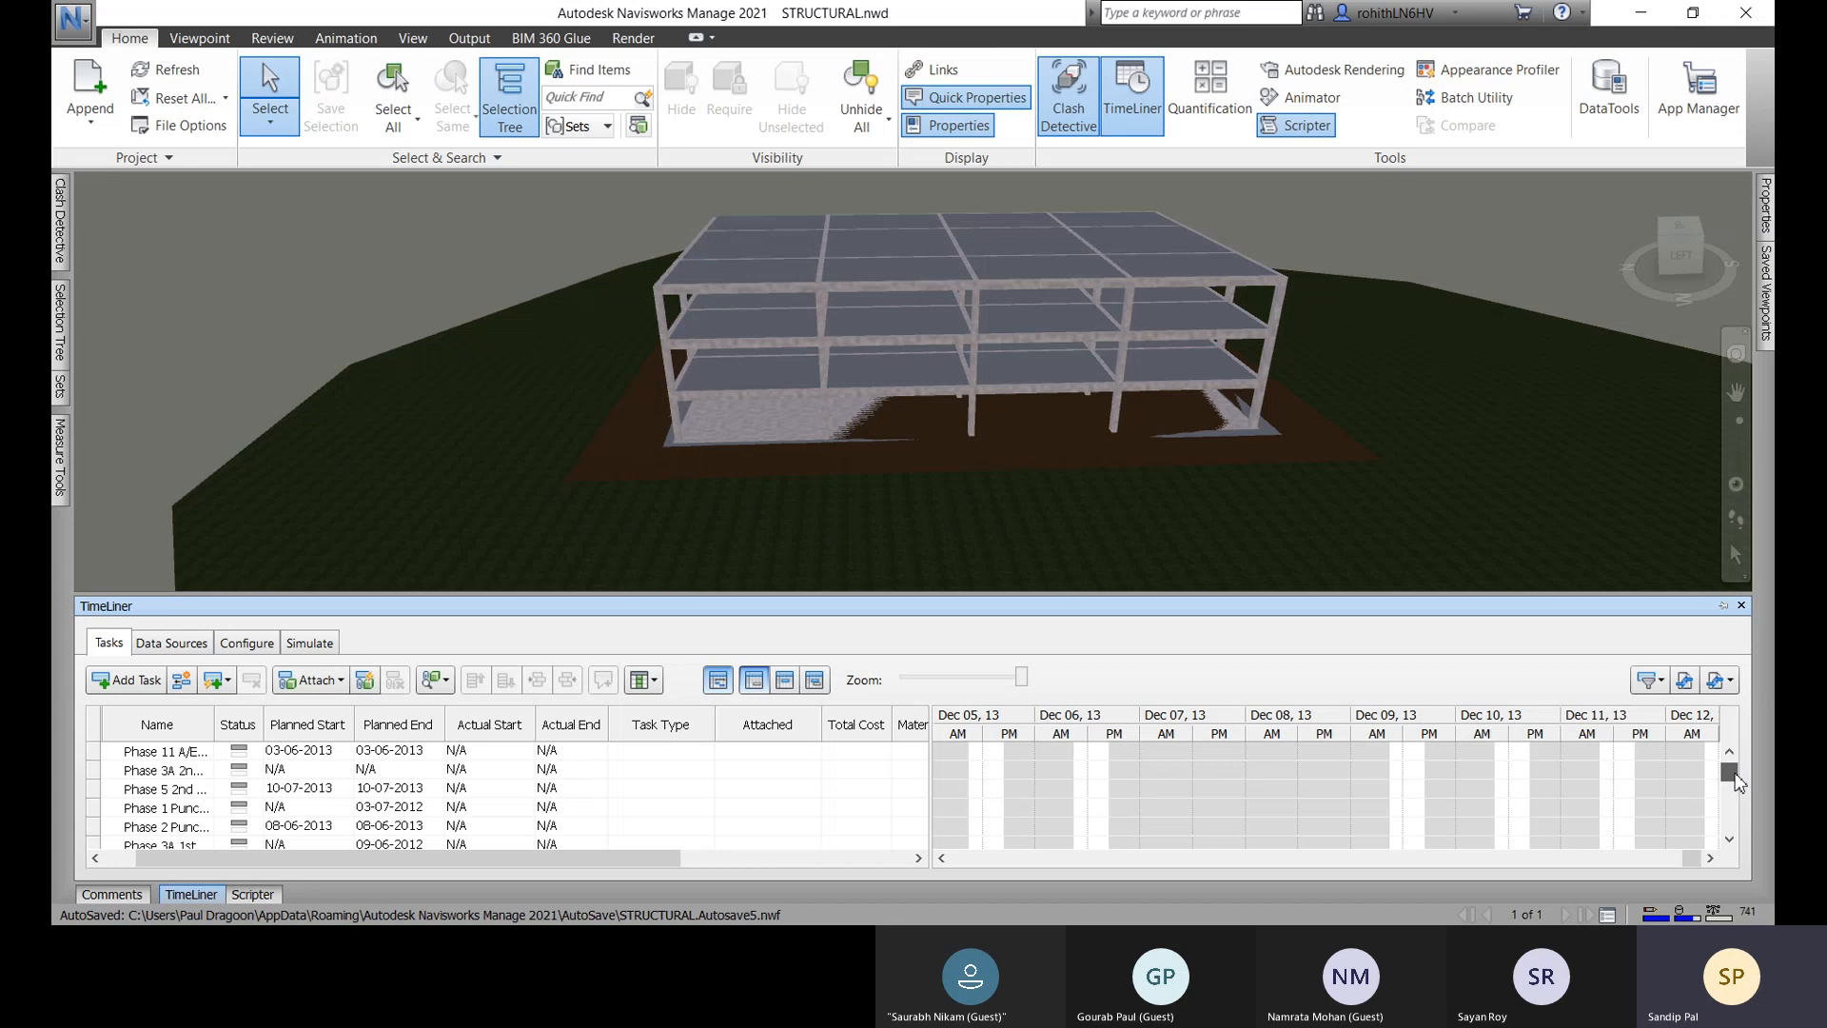
# View the task type options for the Procure Interior task and check the tasks' Attached fields.
pyautogui.scroll(5, 1734, 775)
pyautogui.click(707, 754)
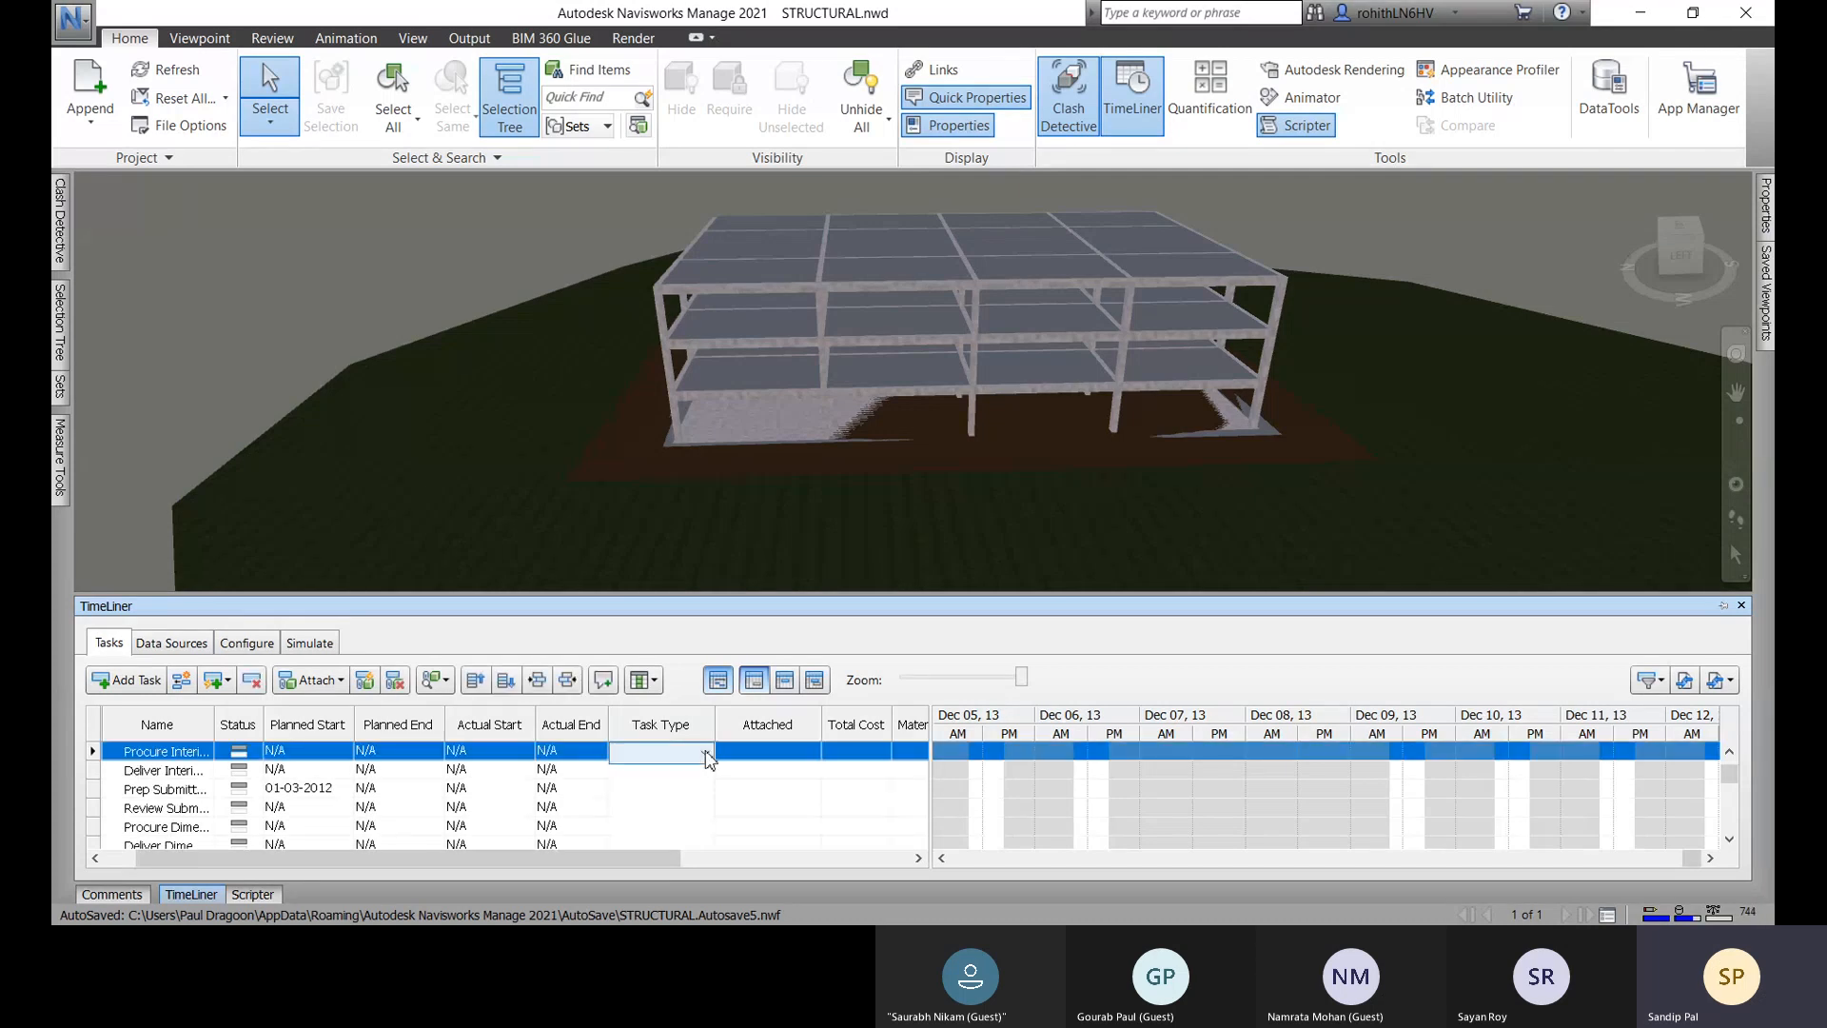
pyautogui.click(705, 753)
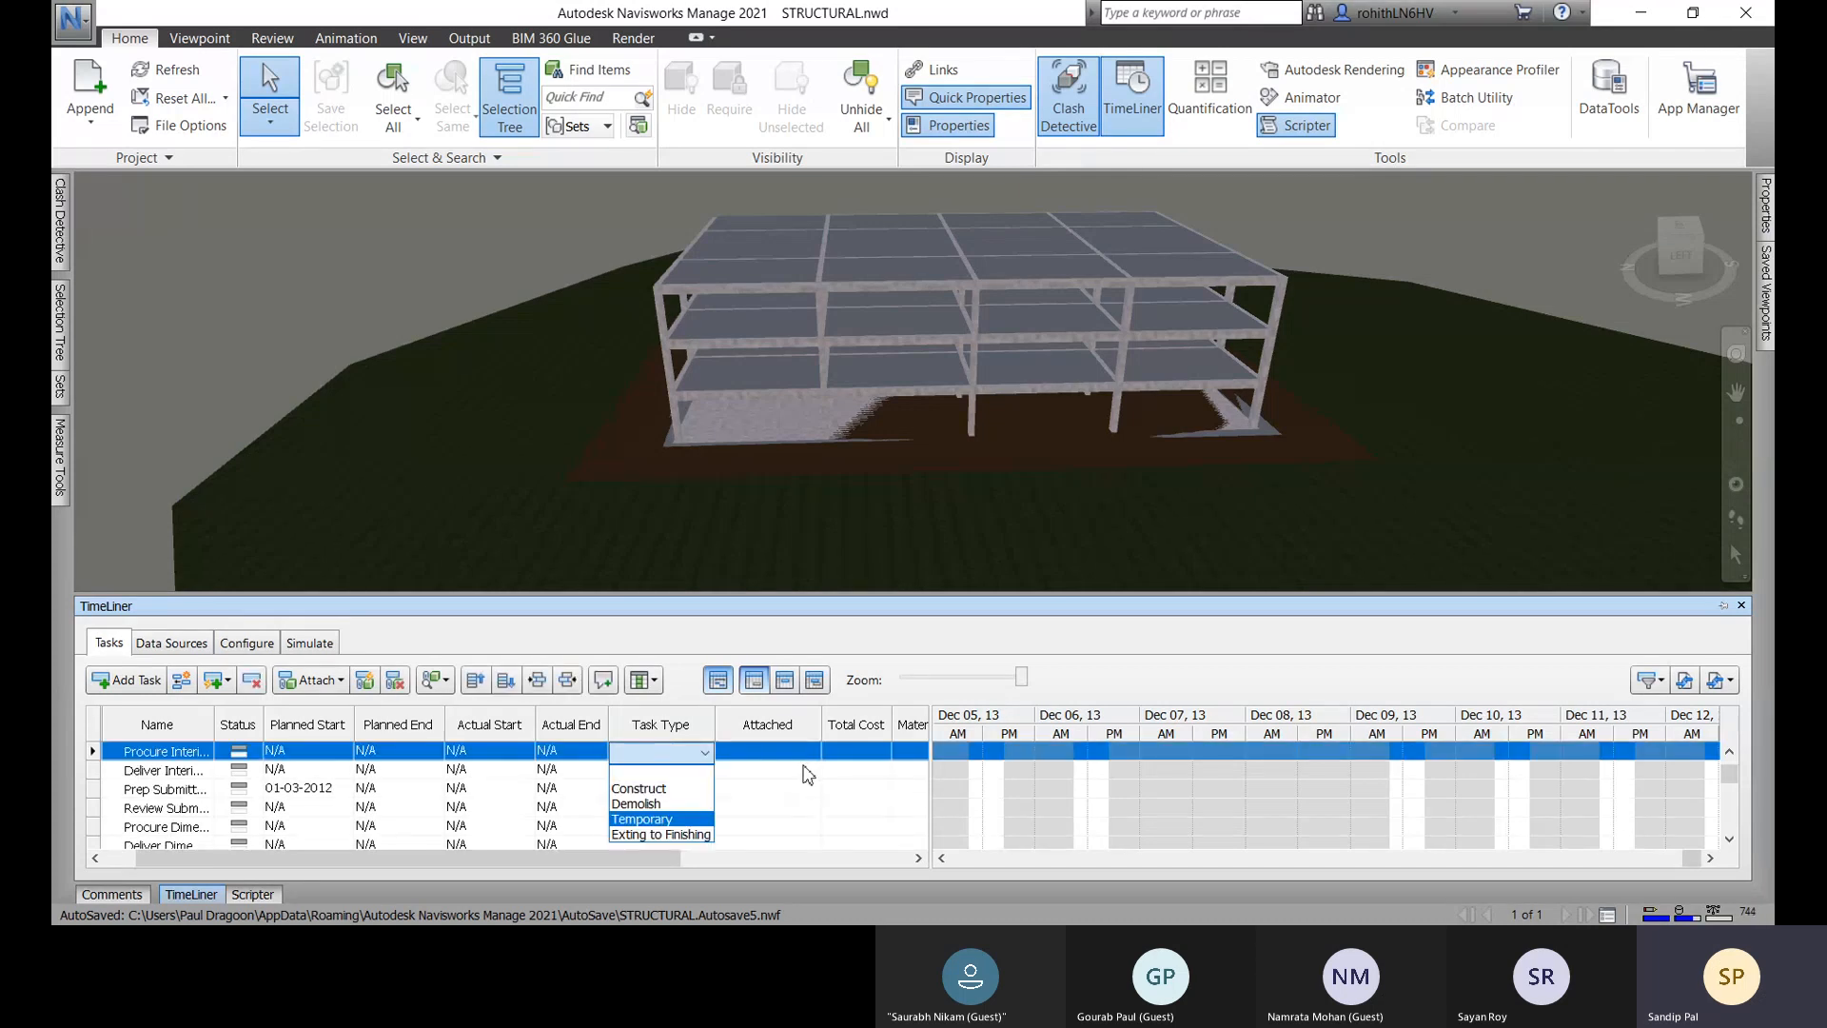
pyautogui.click(811, 756)
pyautogui.click(748, 809)
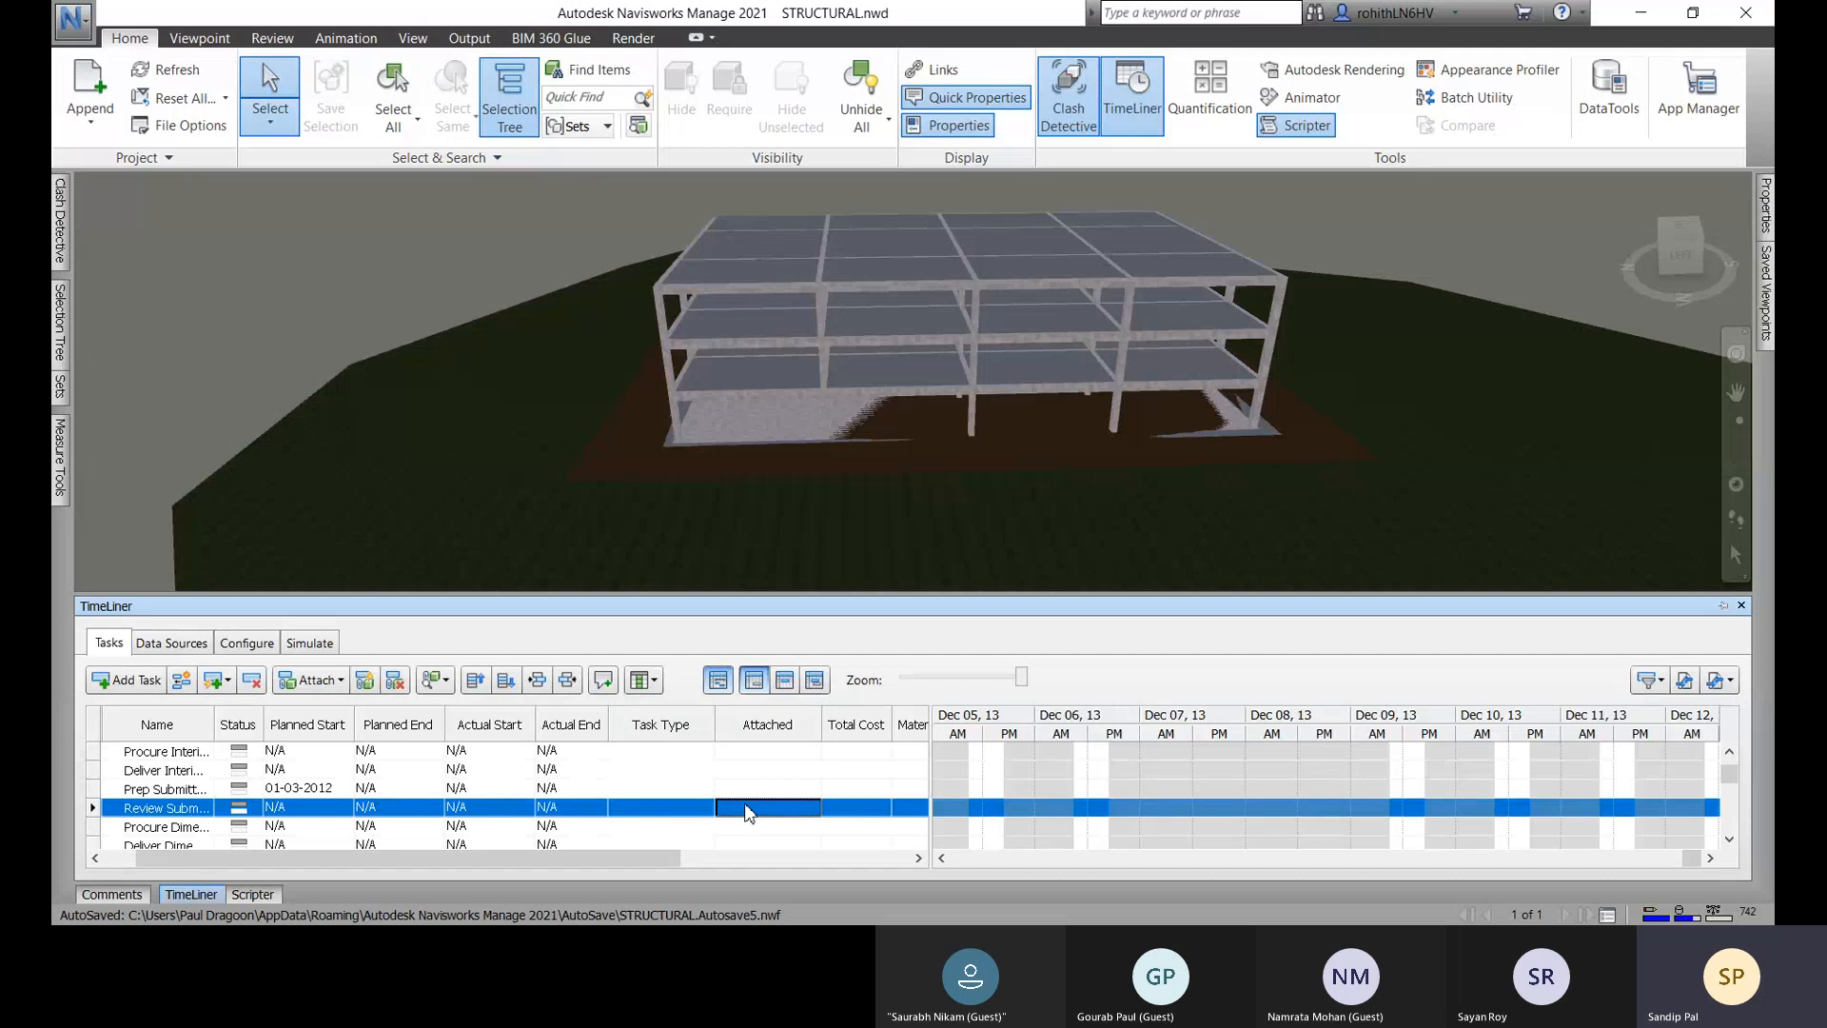
# Check the CSV data source and the task list, and collapse TimeLiner to view the whole building model.
pyautogui.click(175, 644)
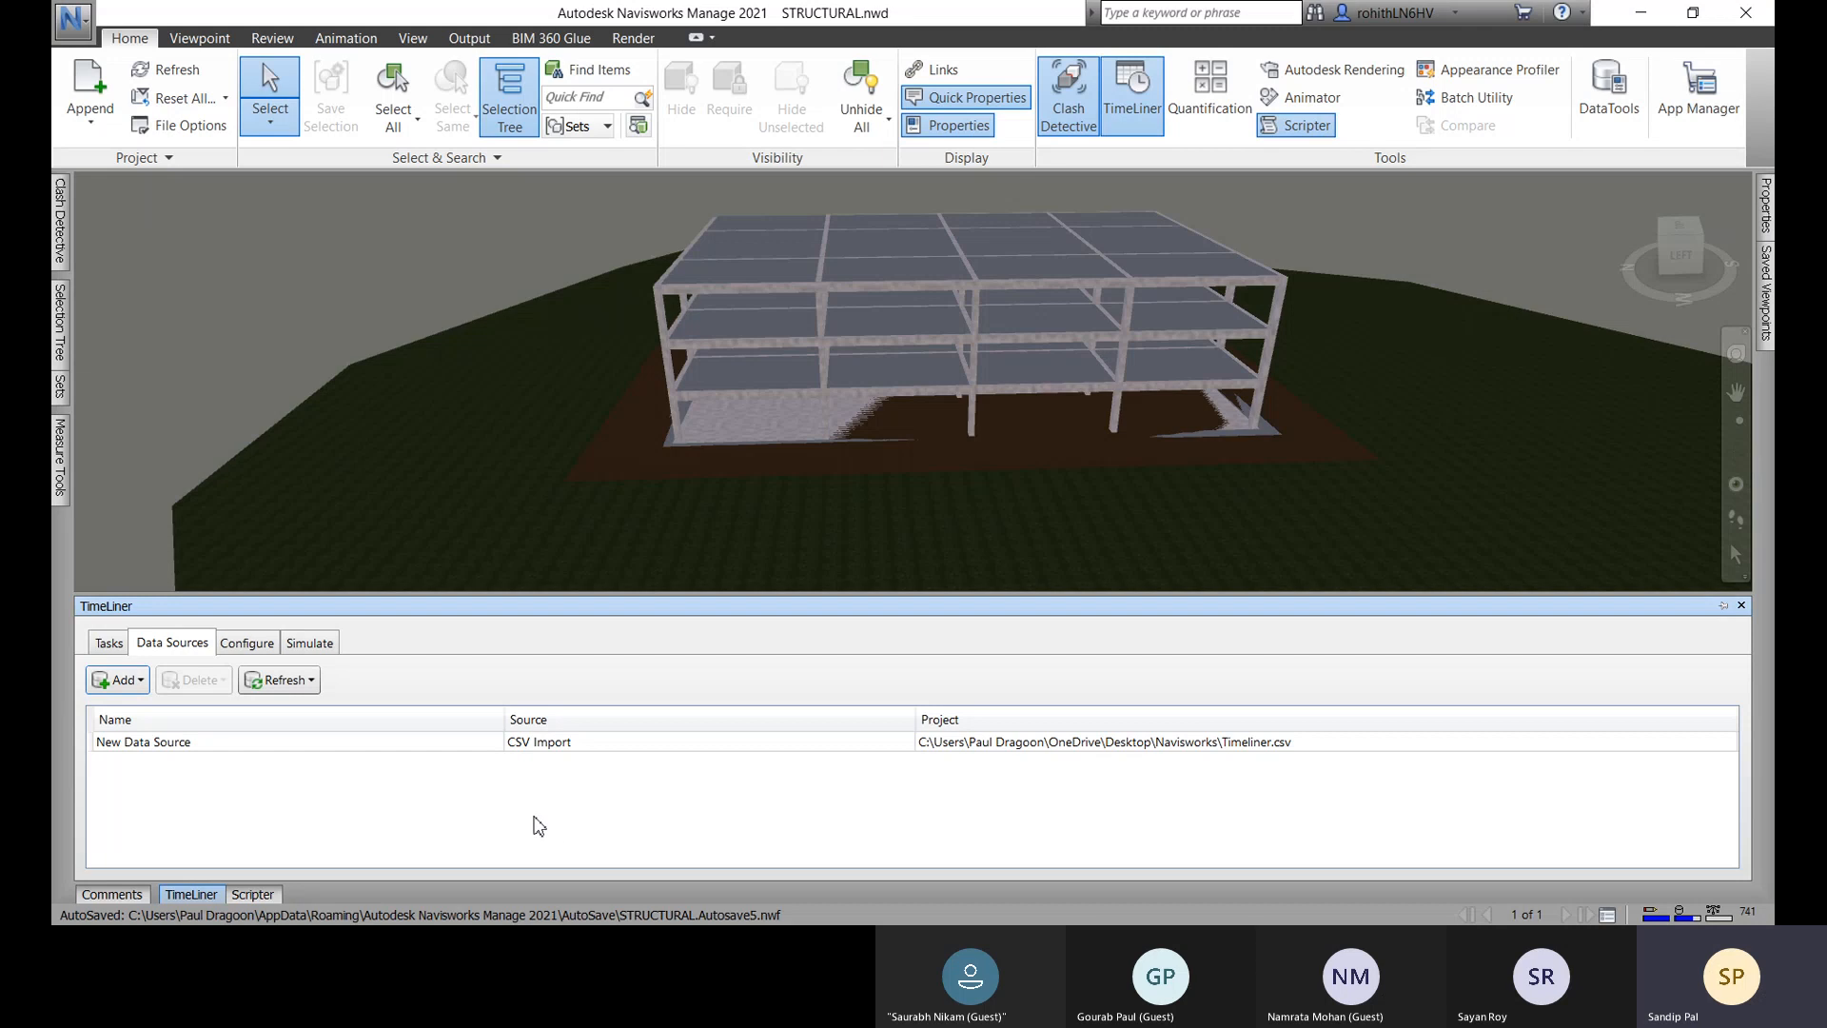
pyautogui.click(110, 644)
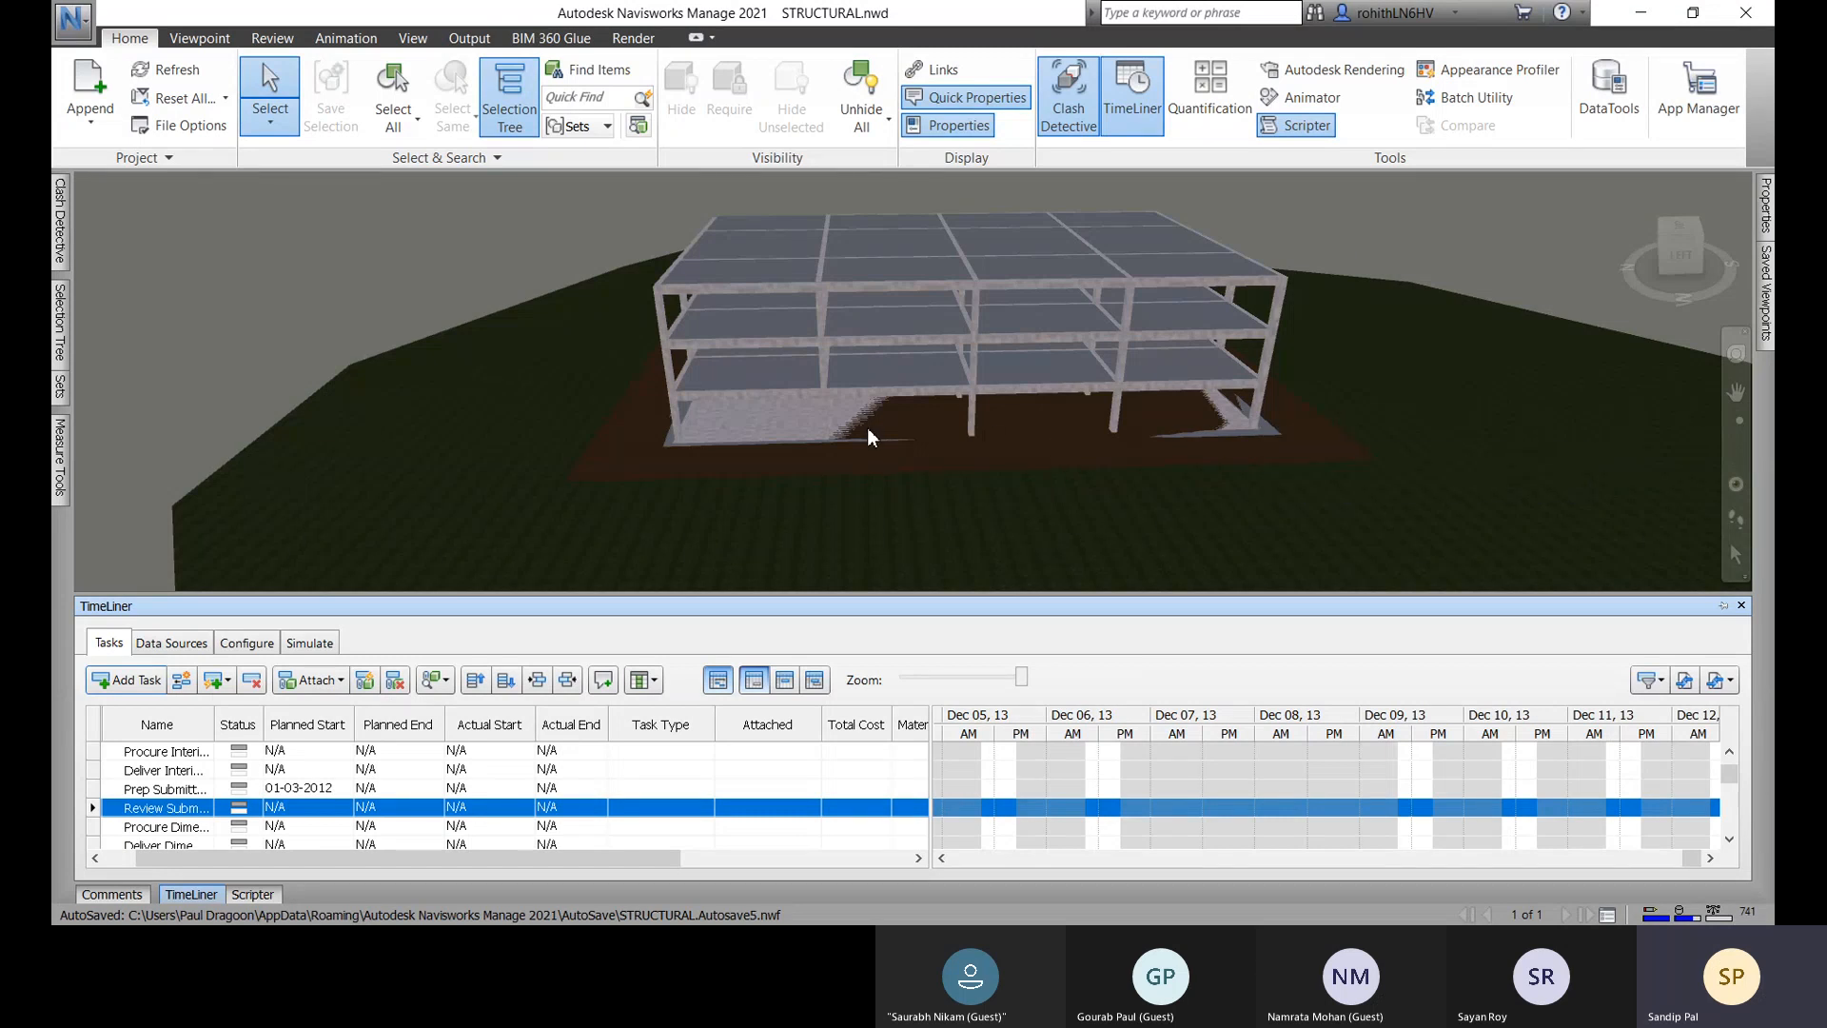
pyautogui.moveTo(868, 433)
pyautogui.moveTo(1015, 454)
pyautogui.moveTo(925, 470)
pyautogui.click(795, 756)
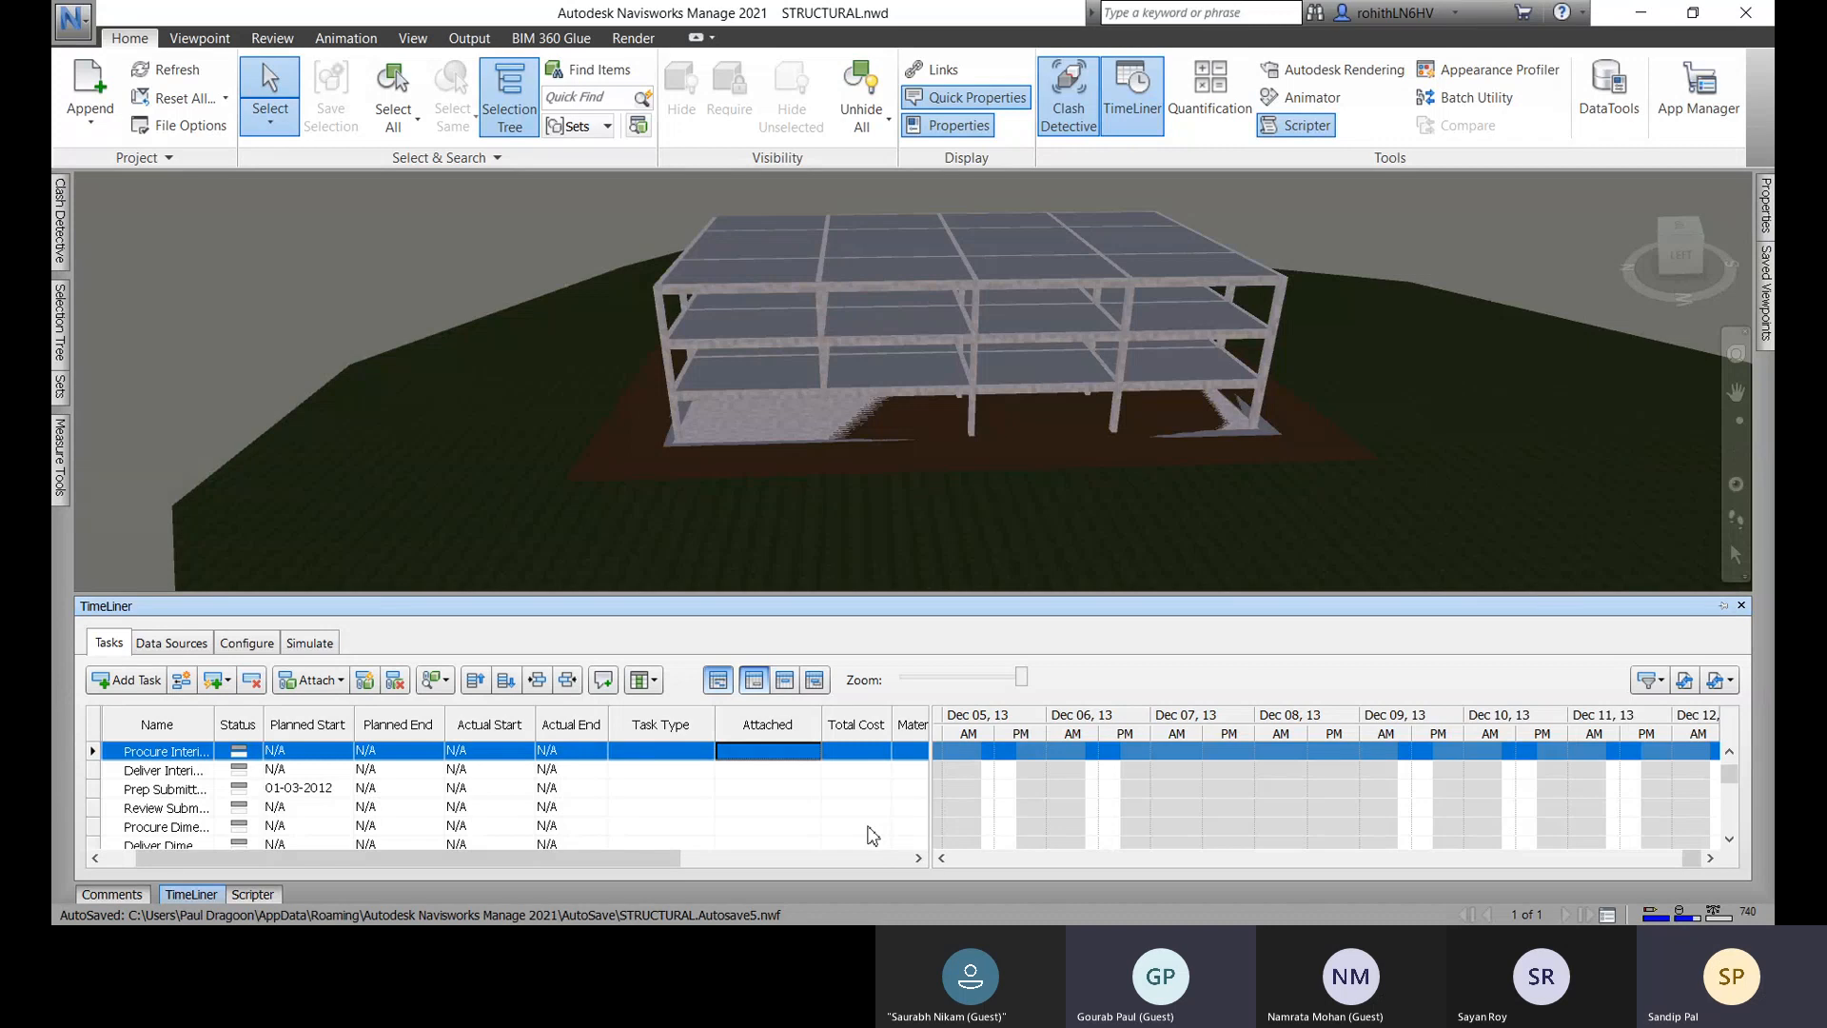
pyautogui.click(1615, 888)
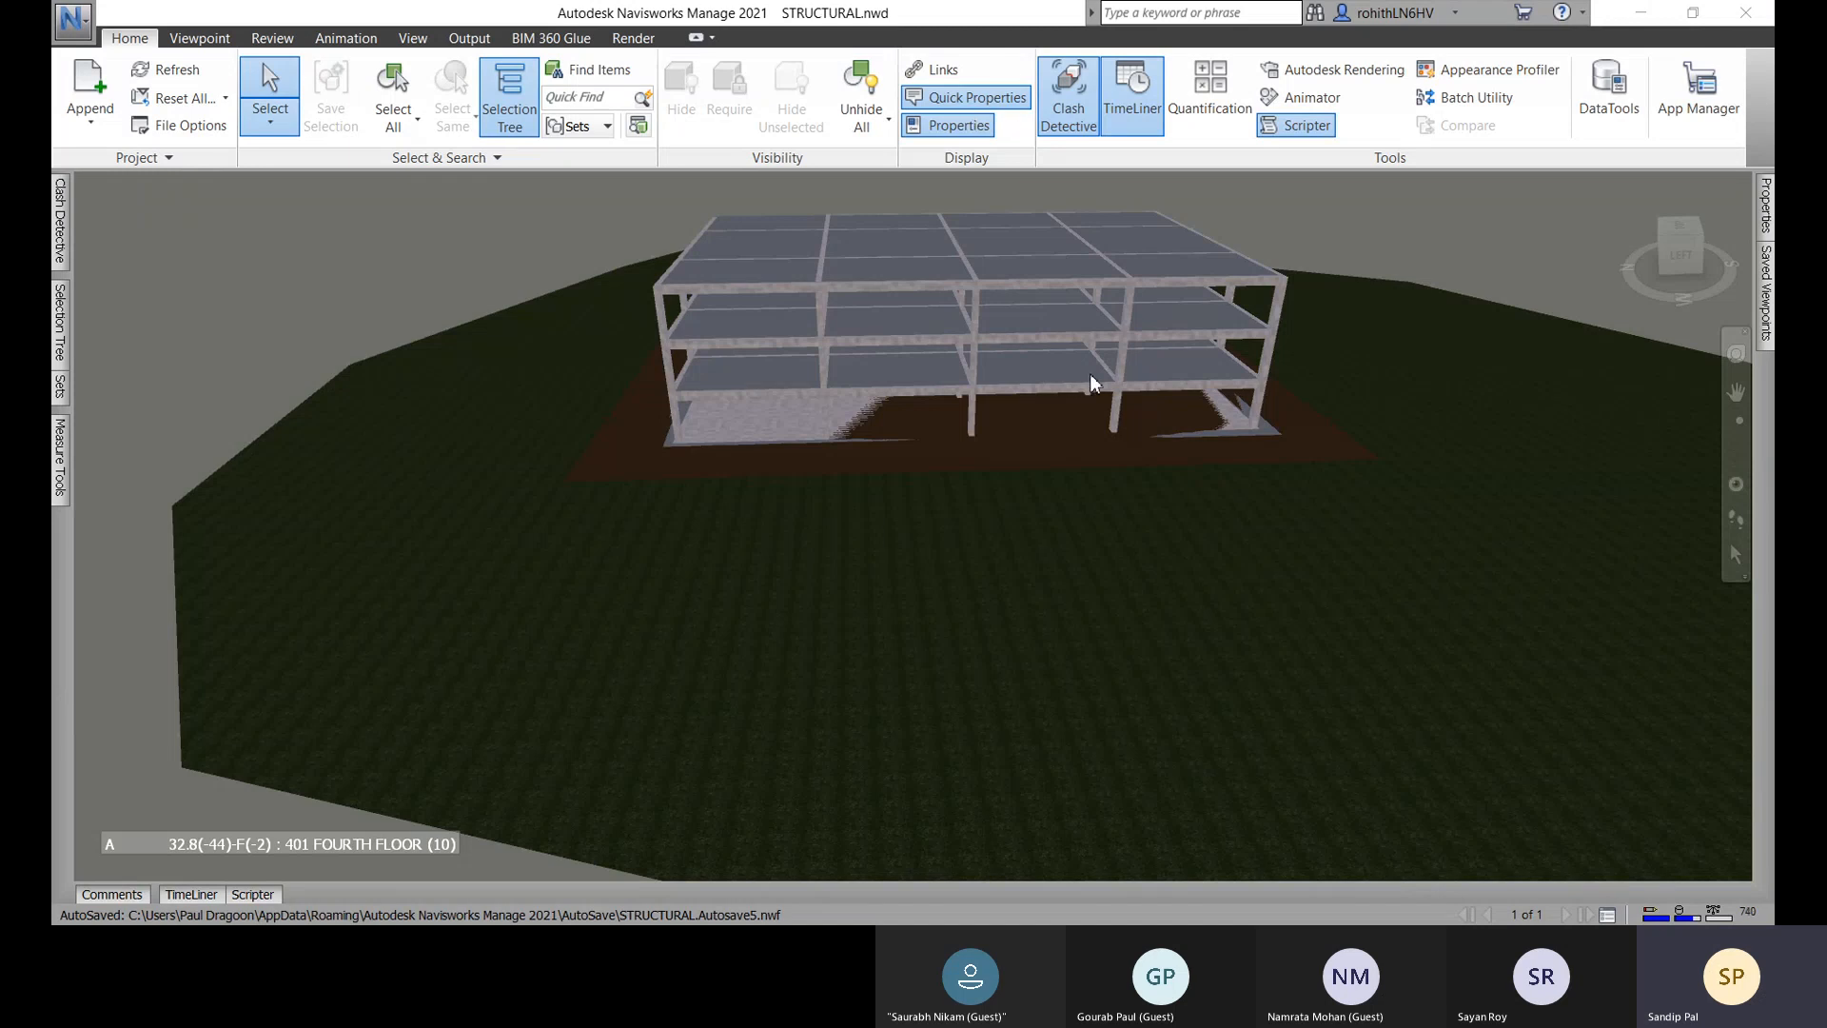
pyautogui.moveTo(1142, 368)
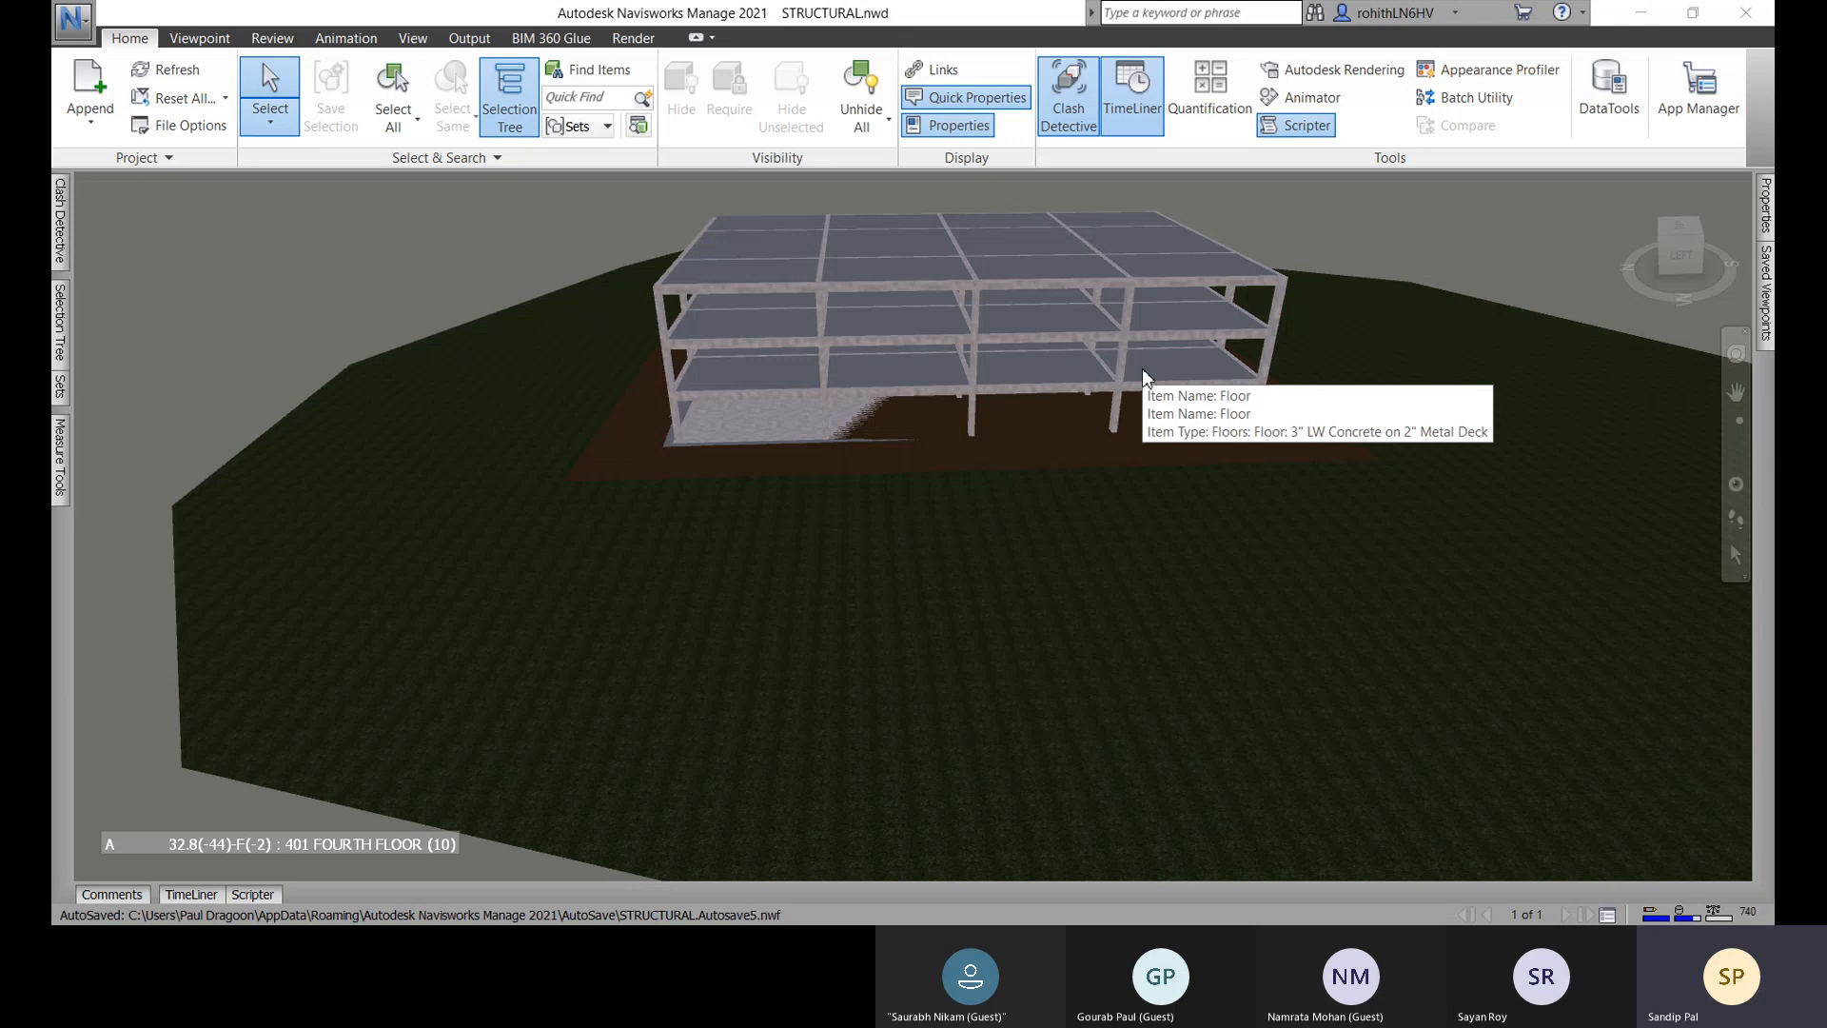